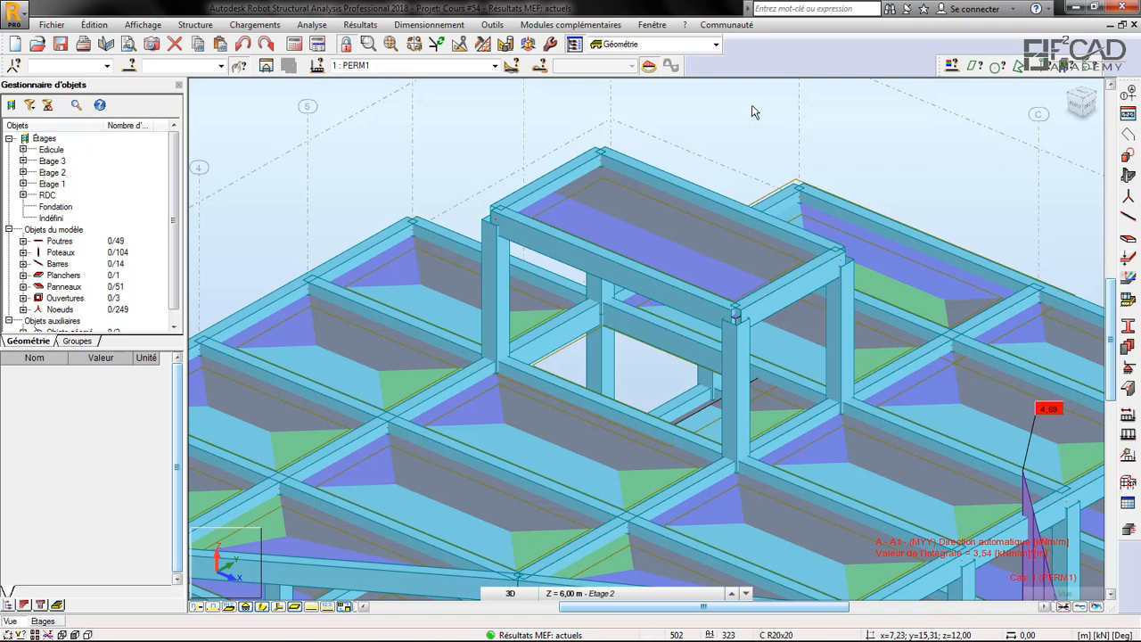
Step: Examine the beams and slab panel of the rooftop edicule in the 3D structural model
{"action": "scroll", "coordinate": [717, 172], "scroll_direction": "down", "scroll_amount": 2}
{"action": "scroll", "coordinate": [651, 178], "scroll_direction": "up", "scroll_amount": 3}
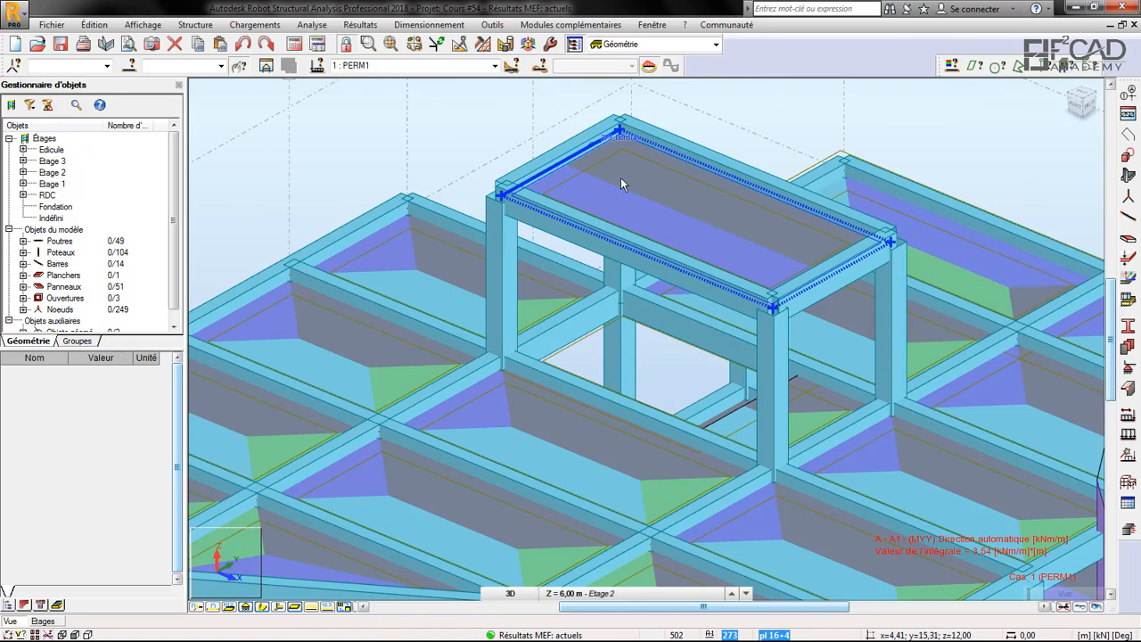
{"action": "scroll", "coordinate": [620, 182], "scroll_direction": "down", "scroll_amount": 2}
{"action": "scroll", "coordinate": [651, 190], "scroll_direction": "up", "scroll_amount": 2}
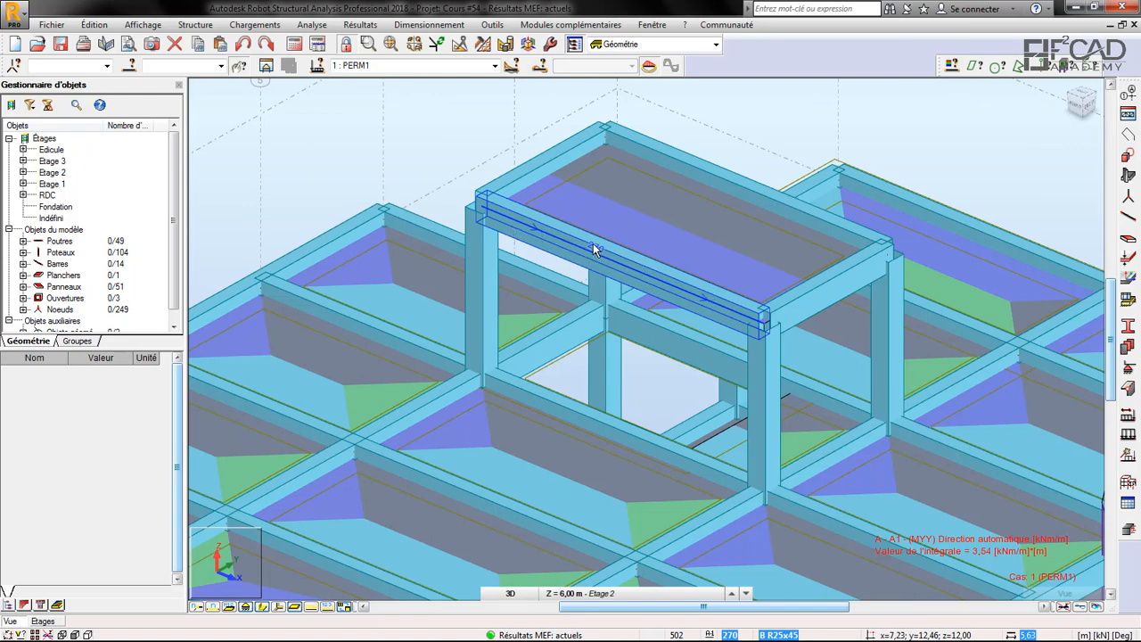
{"action": "scroll", "coordinate": [591, 150], "scroll_direction": "up", "scroll_amount": 3}
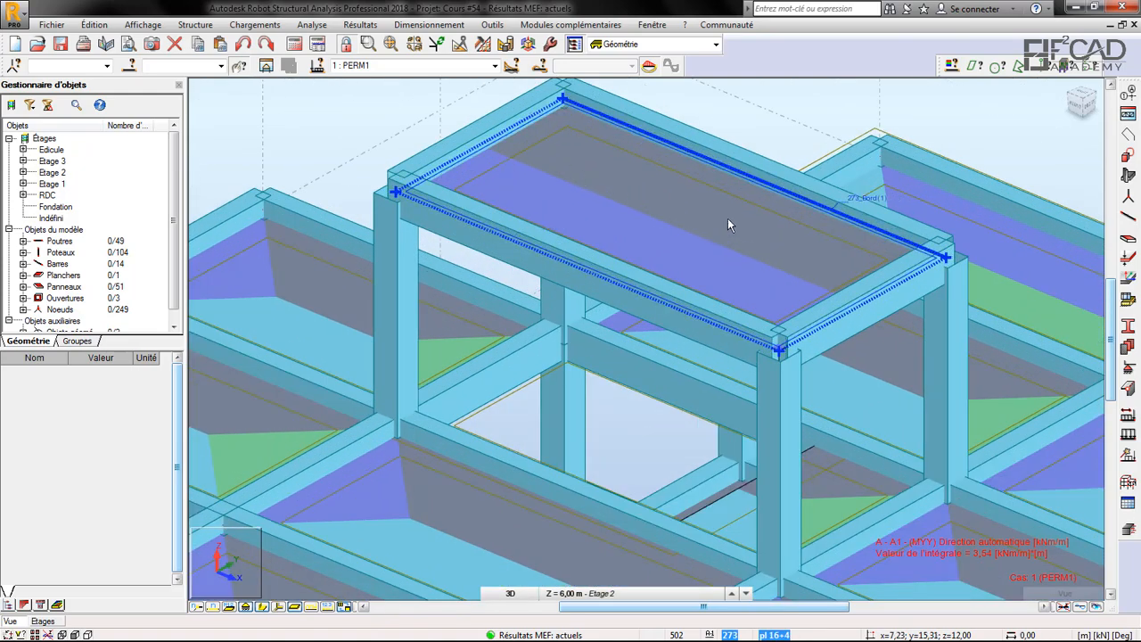
{"action": "scroll", "coordinate": [606, 223], "scroll_direction": "down", "scroll_amount": 2}
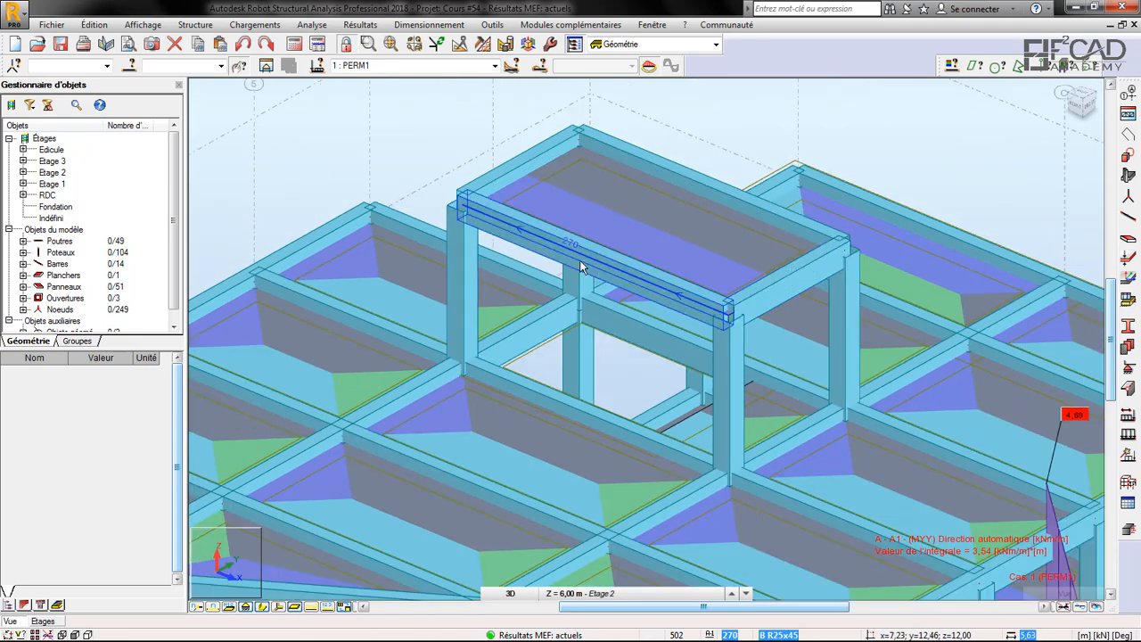
{"action": "scroll", "coordinate": [549, 250], "scroll_direction": "down", "scroll_amount": 2}
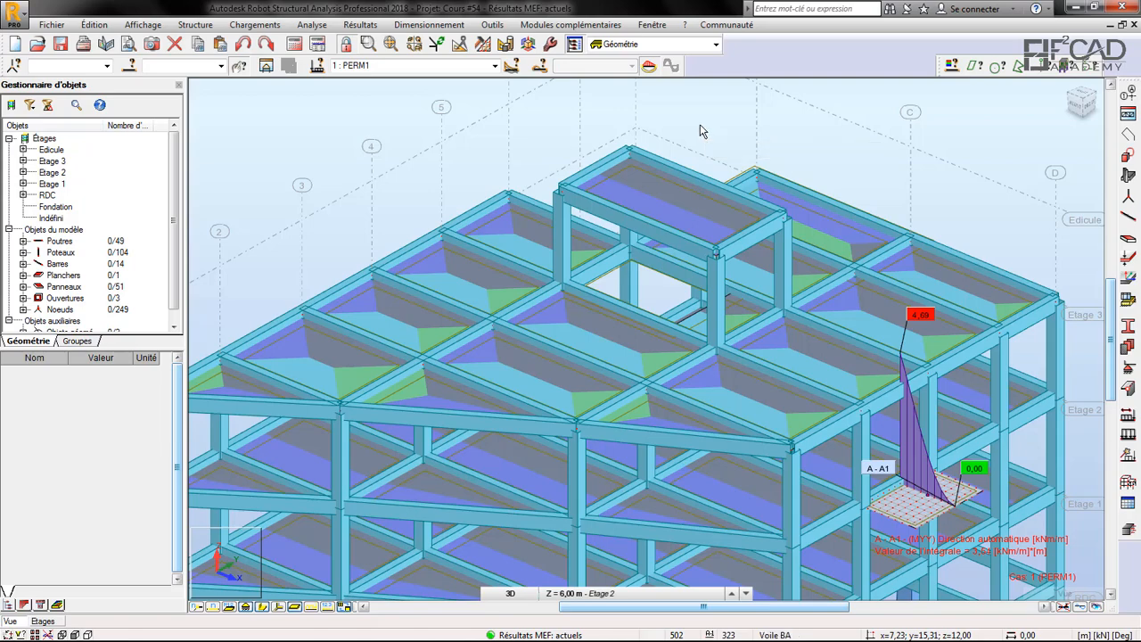
{"action": "scroll", "coordinate": [653, 116], "scroll_direction": "down", "scroll_amount": 1}
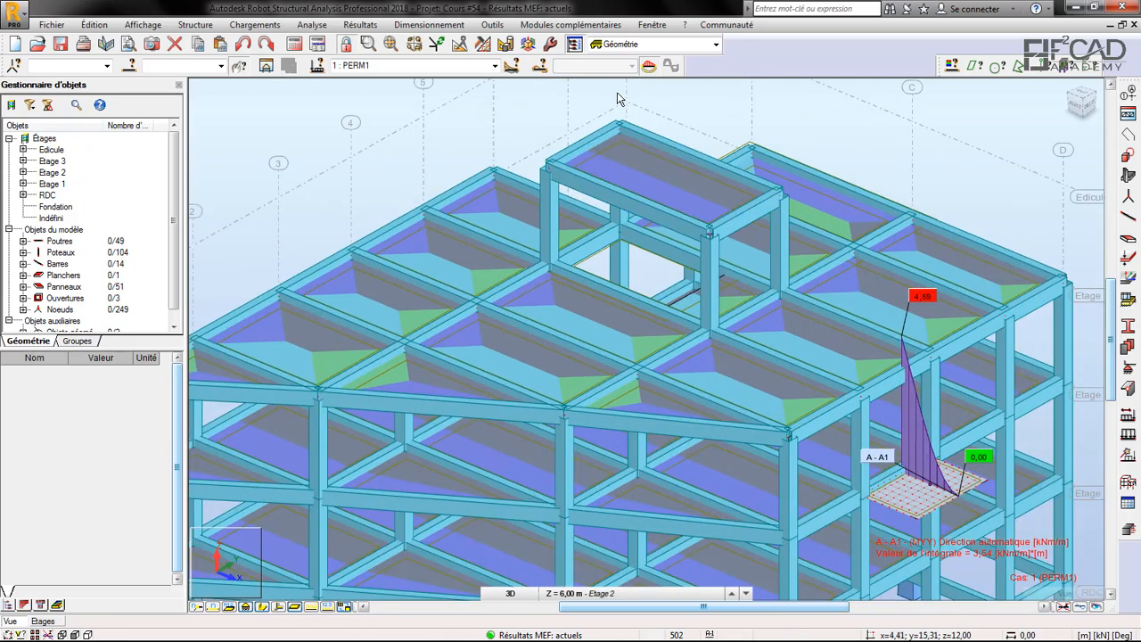
{"action": "scroll", "coordinate": [624, 93], "scroll_direction": "down", "scroll_amount": 1}
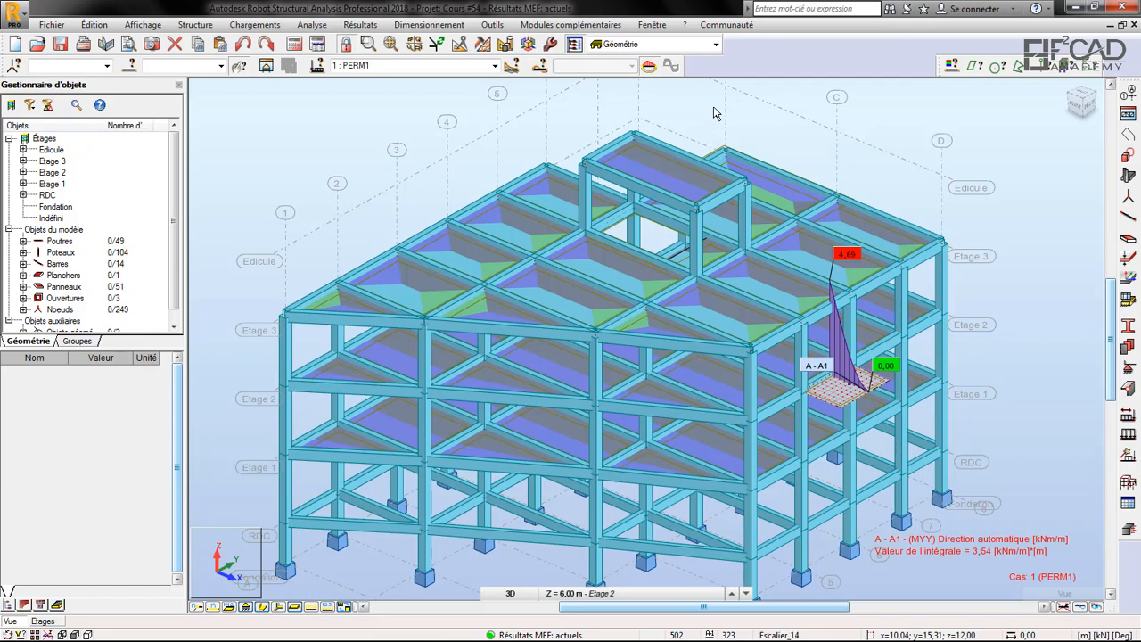
{"action": "scroll", "coordinate": [713, 113], "scroll_direction": "up", "scroll_amount": 3}
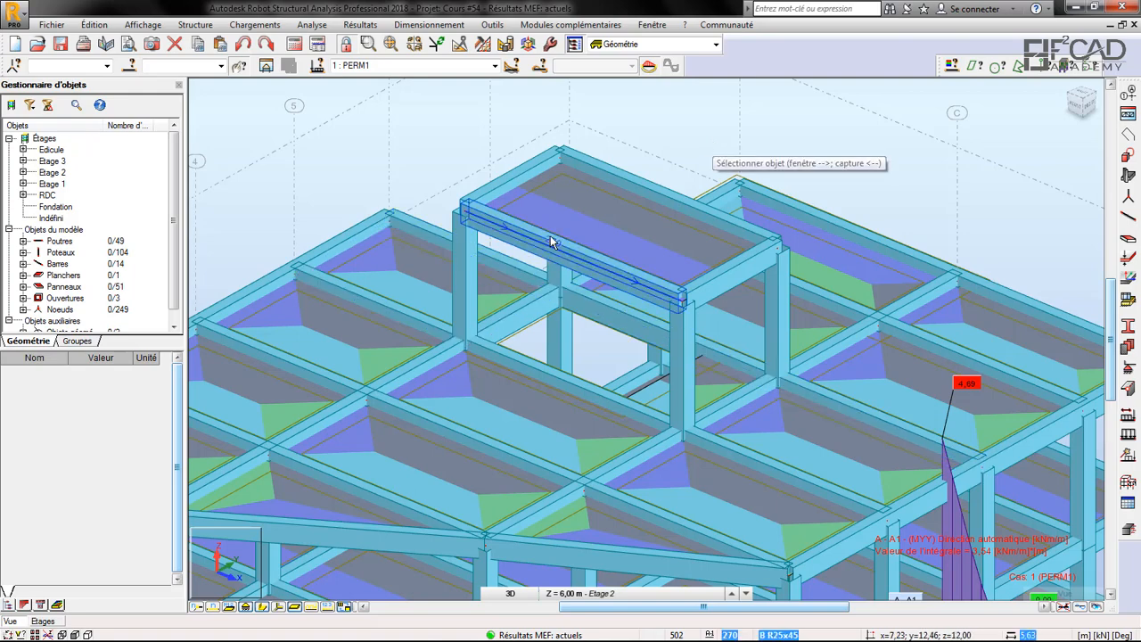
Step: Rerun the structural calculation and open the detailed analysis of the edicule's front beam, bar 270
{"action": "left_click", "coordinate": [294, 44]}
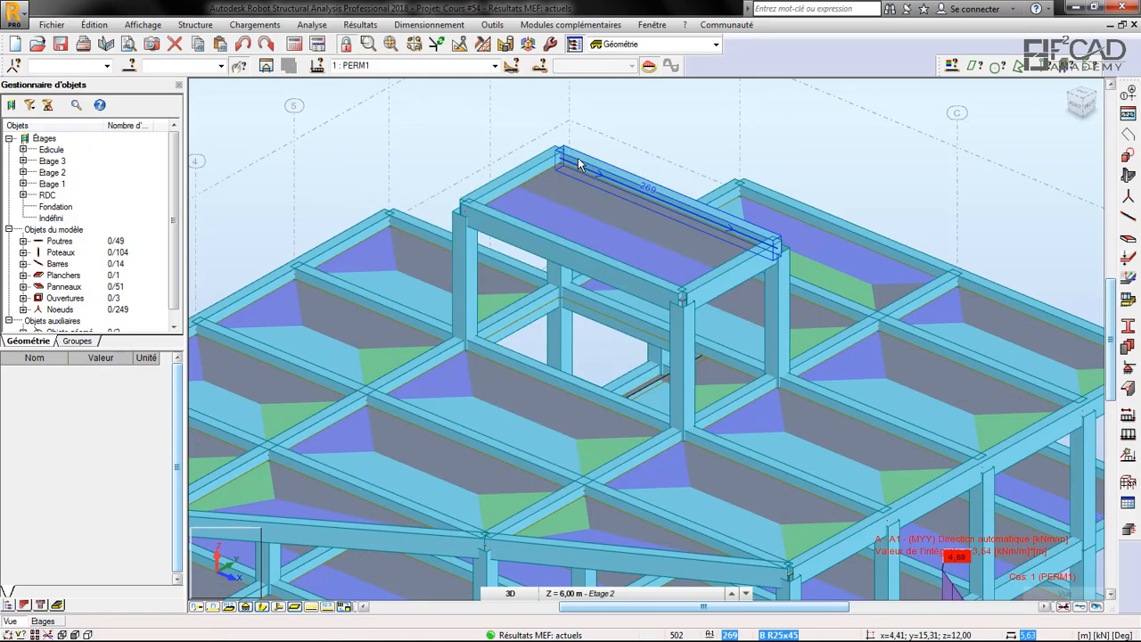
{"action": "left_click", "coordinate": [511, 234]}
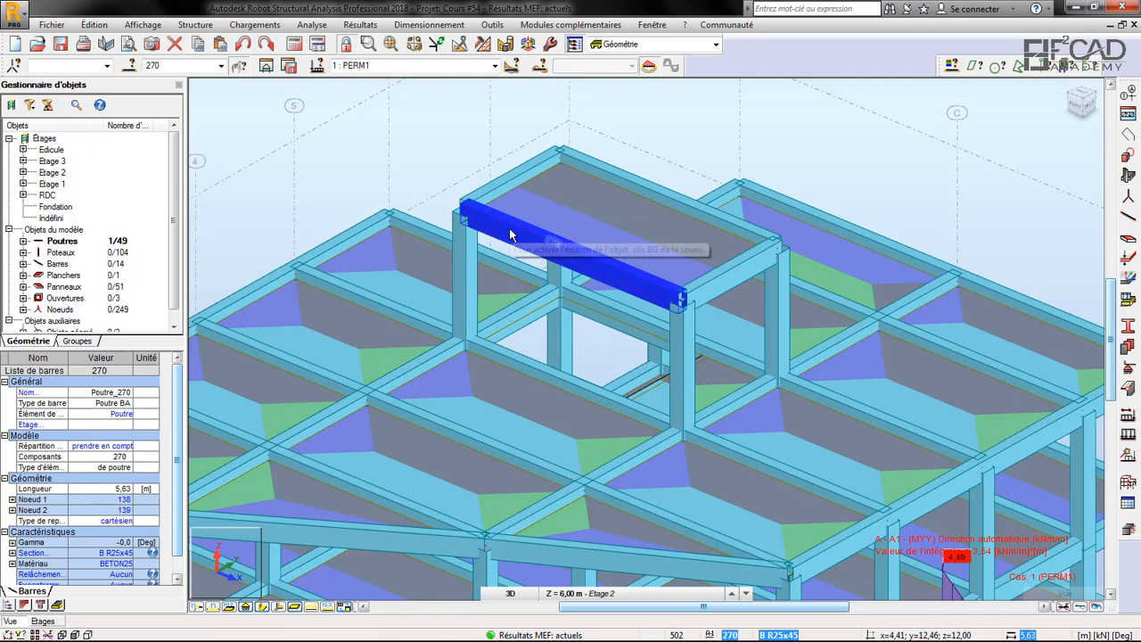
{"action": "left_click", "coordinate": [359, 25]}
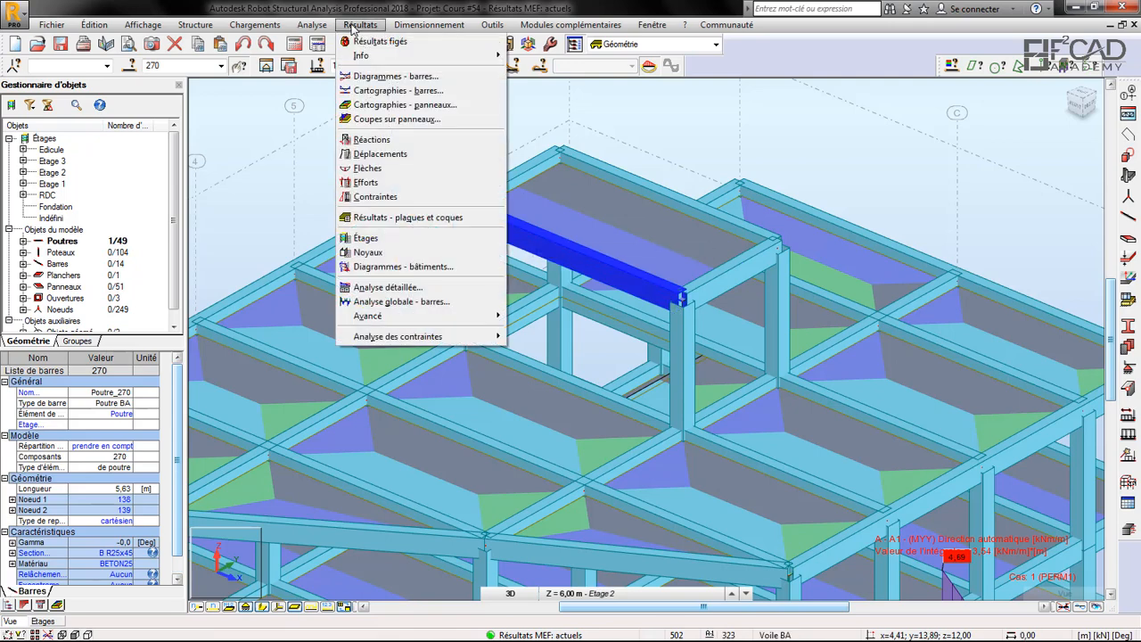
{"action": "left_click", "coordinate": [388, 287]}
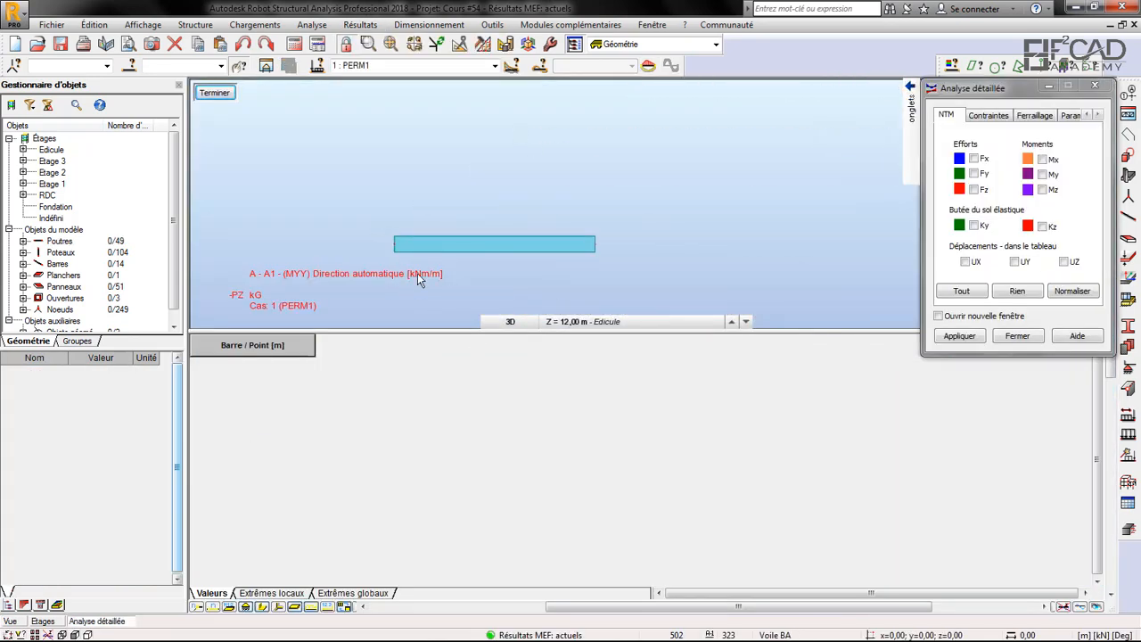
Step: Display the normalised My bending moment diagram of bar 270 for load case PERM1
{"action": "left_click", "coordinate": [1041, 173]}
{"action": "left_click", "coordinate": [1072, 292]}
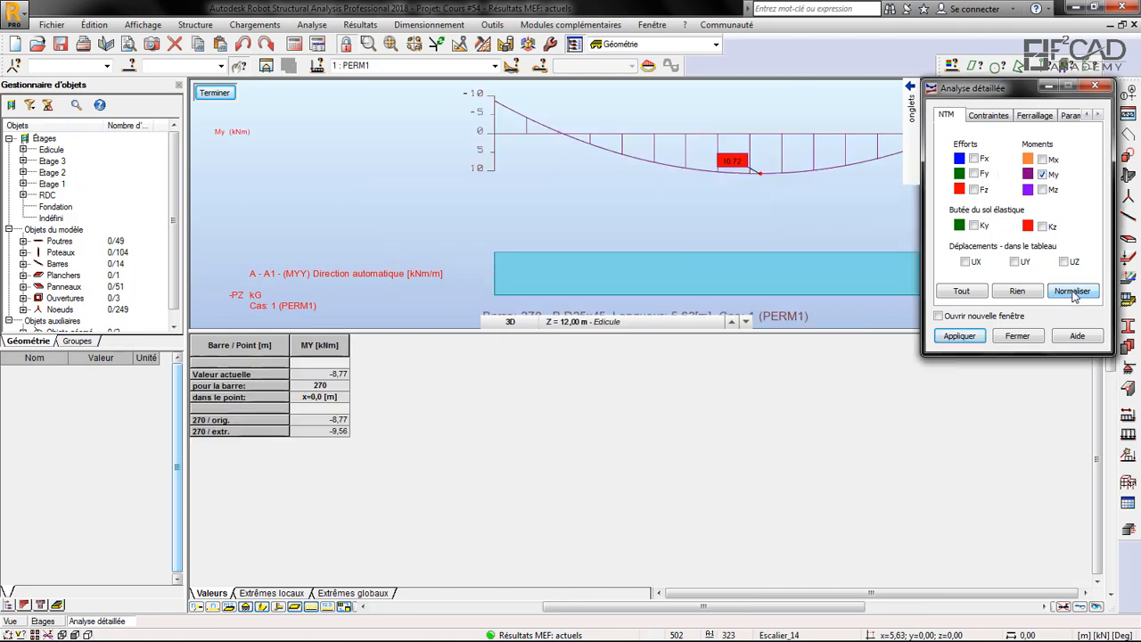
{"action": "left_click", "coordinate": [959, 335]}
{"action": "scroll", "coordinate": [346, 161], "scroll_direction": "down", "scroll_amount": 2}
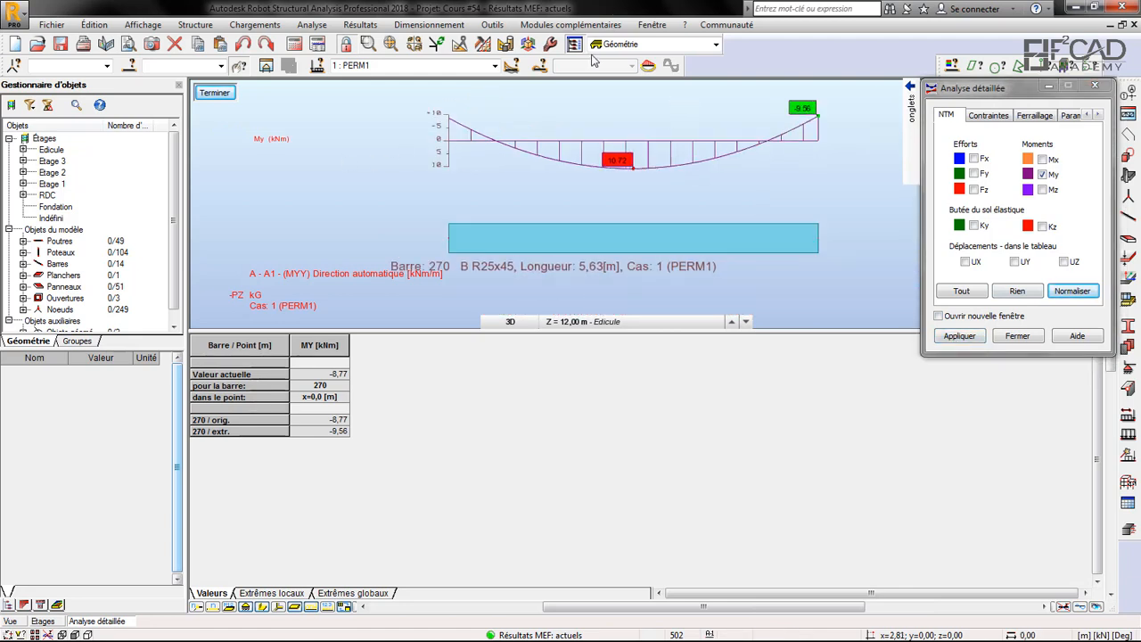
{"action": "scroll", "coordinate": [595, 56], "scroll_direction": "up", "scroll_amount": 2}
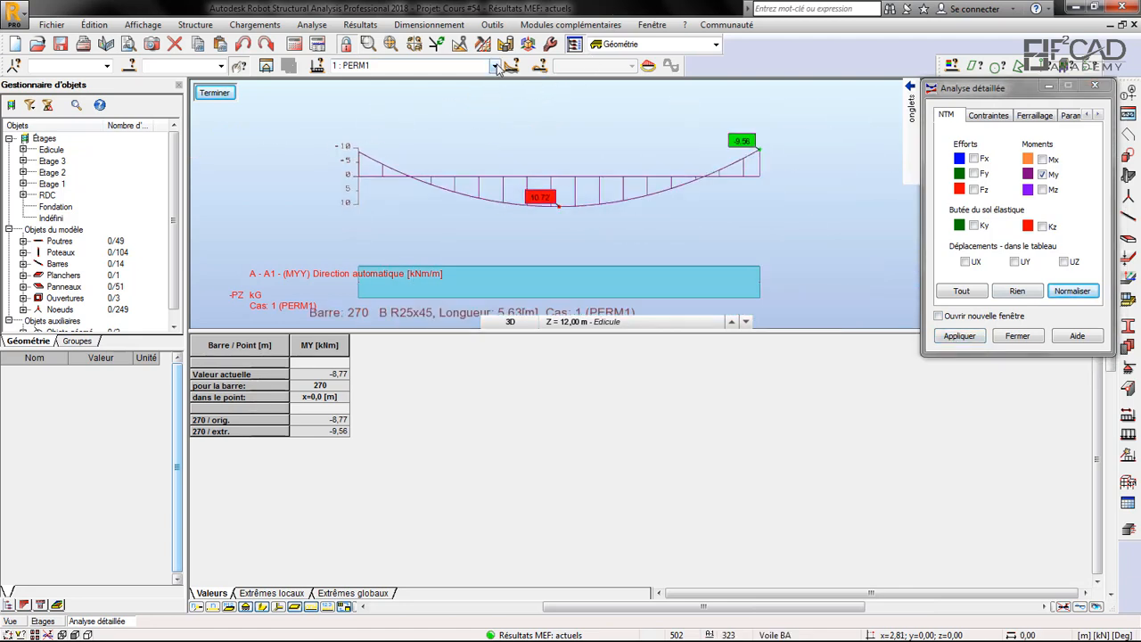
Step: Change the load case to 4 : COMB1 and normalise the beam's My moment diagram
{"action": "left_click", "coordinate": [495, 65]}
{"action": "left_click", "coordinate": [374, 107]}
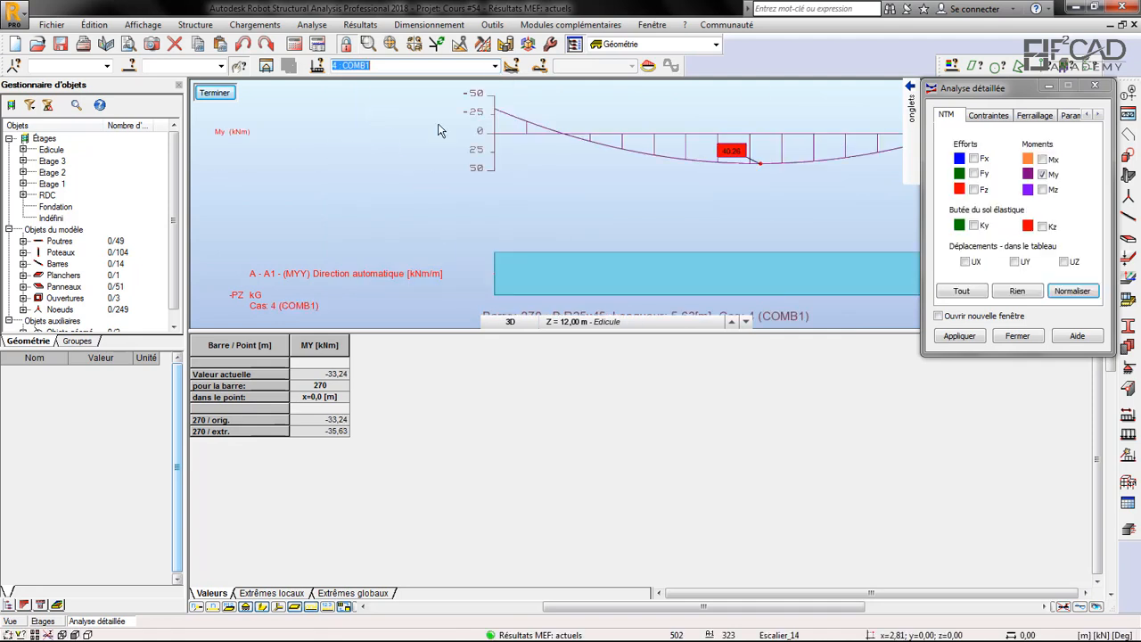
{"action": "left_click", "coordinate": [1068, 292]}
{"action": "left_click", "coordinate": [959, 335]}
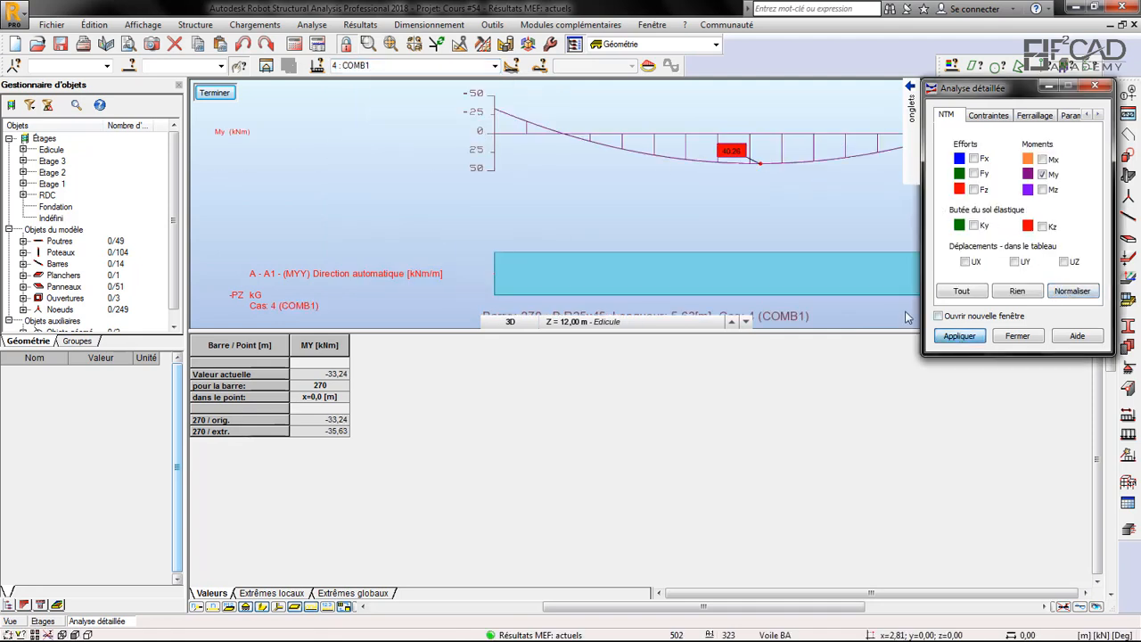
{"action": "scroll", "coordinate": [650, 166], "scroll_direction": "up", "scroll_amount": 2}
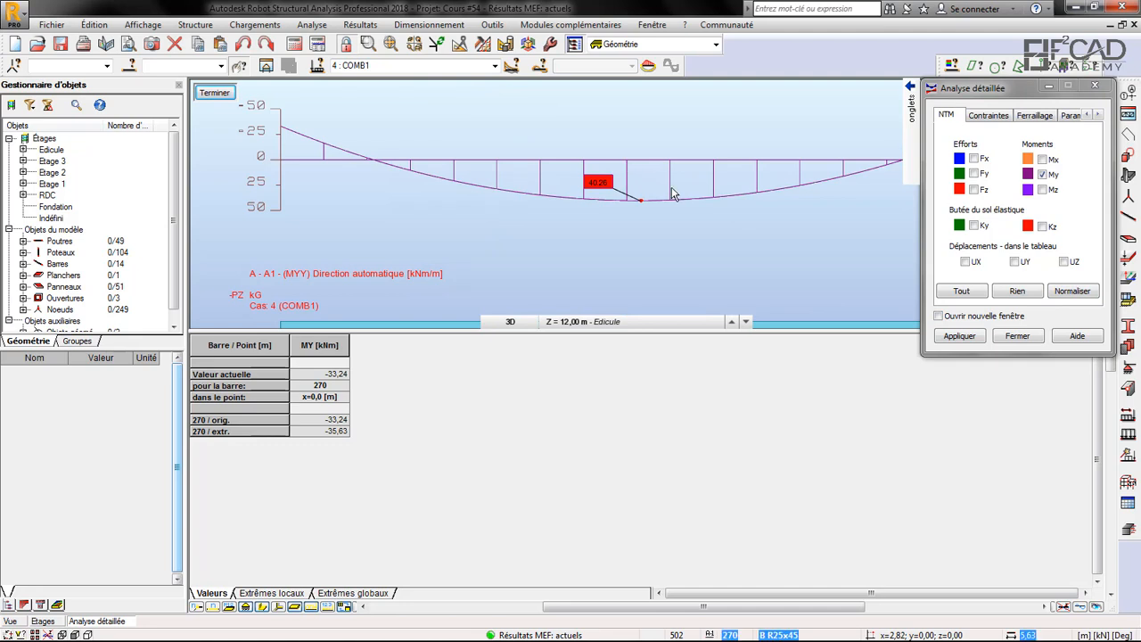
{"action": "scroll", "coordinate": [454, 219], "scroll_direction": "down", "scroll_amount": 4}
{"action": "scroll", "coordinate": [209, 186], "scroll_direction": "up", "scroll_amount": 2}
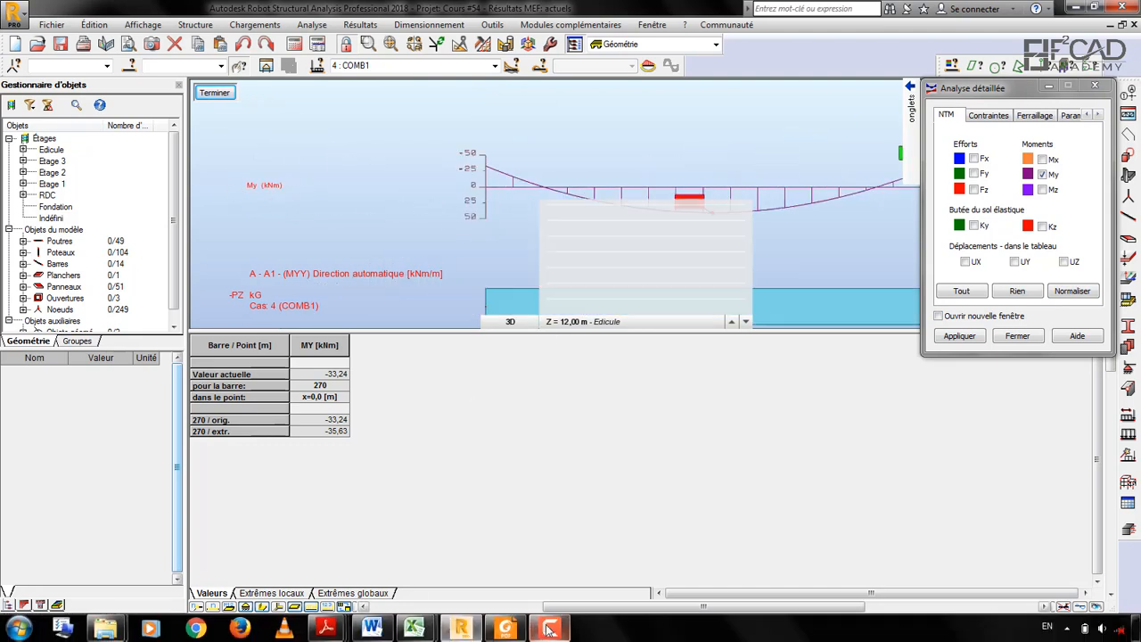
Step: Switch to Doc2.pdf in Foxit Reader and add the typewriter note "Mu = 40,26 kNm" on the blank page
{"action": "left_click", "coordinate": [507, 629]}
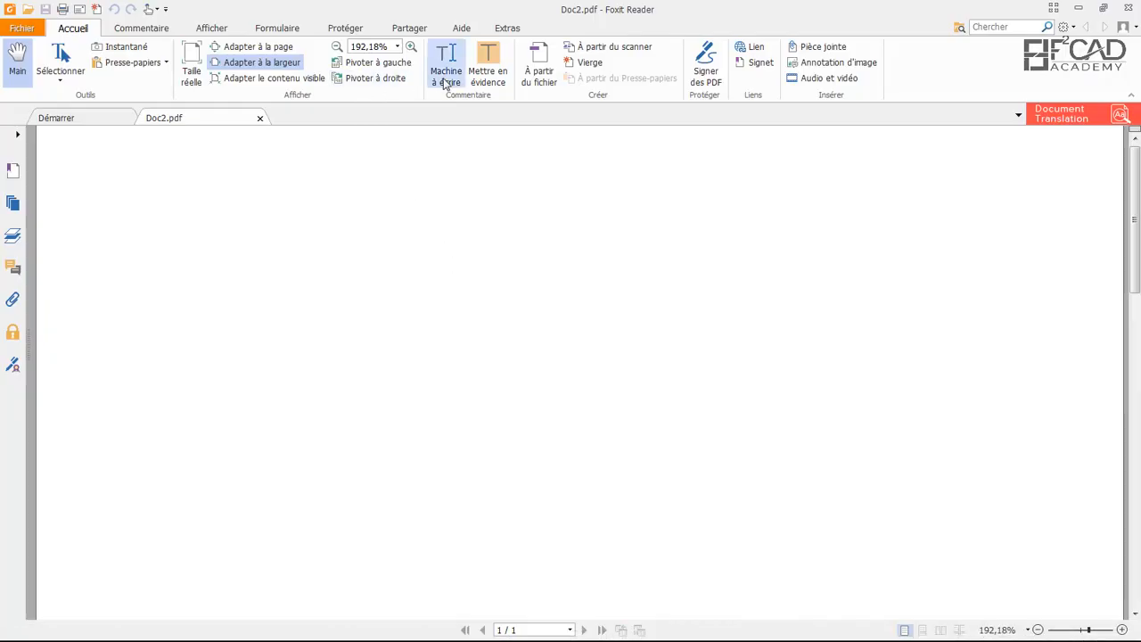
{"action": "left_click", "coordinate": [452, 71]}
{"action": "left_click", "coordinate": [396, 241]}
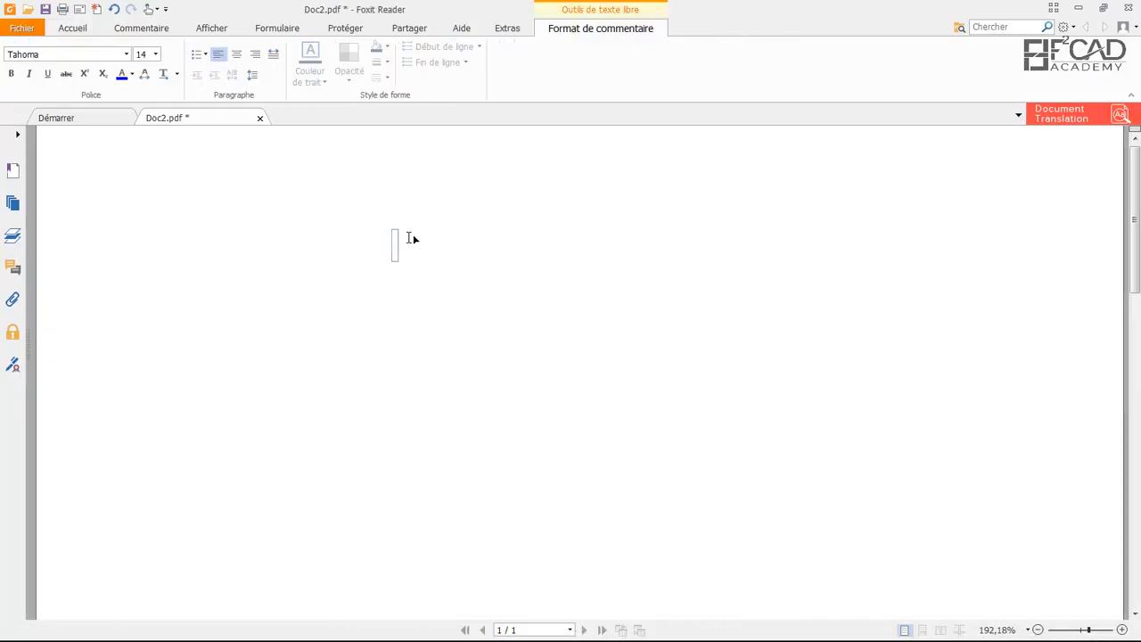
{"action": "type", "text": "Mu = 40,26"}
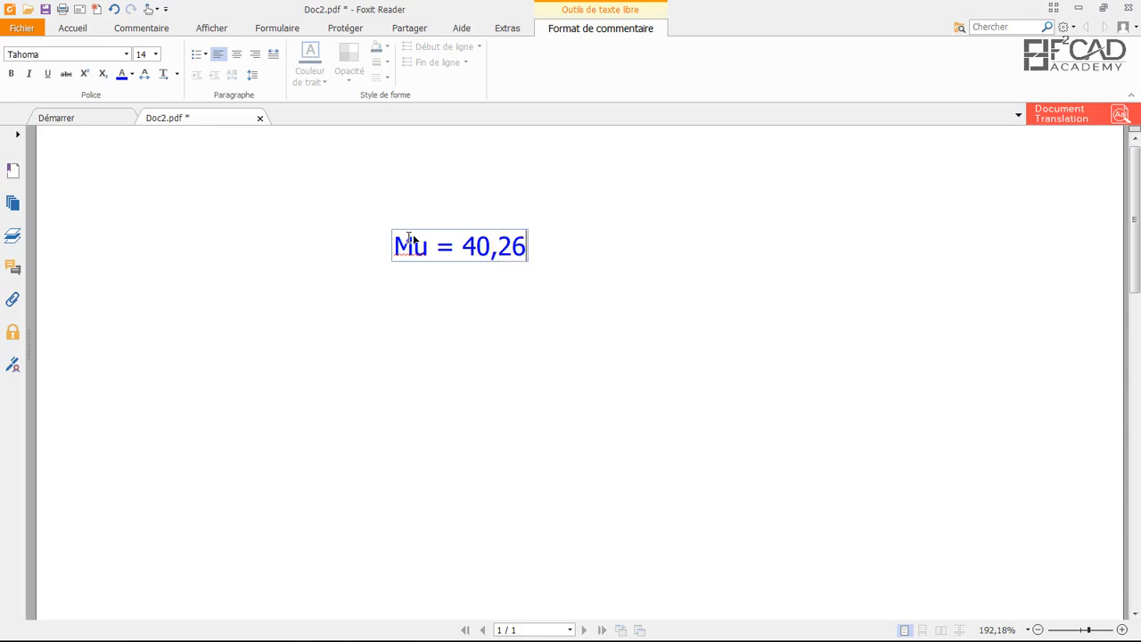
{"action": "type", "text": "kN"}
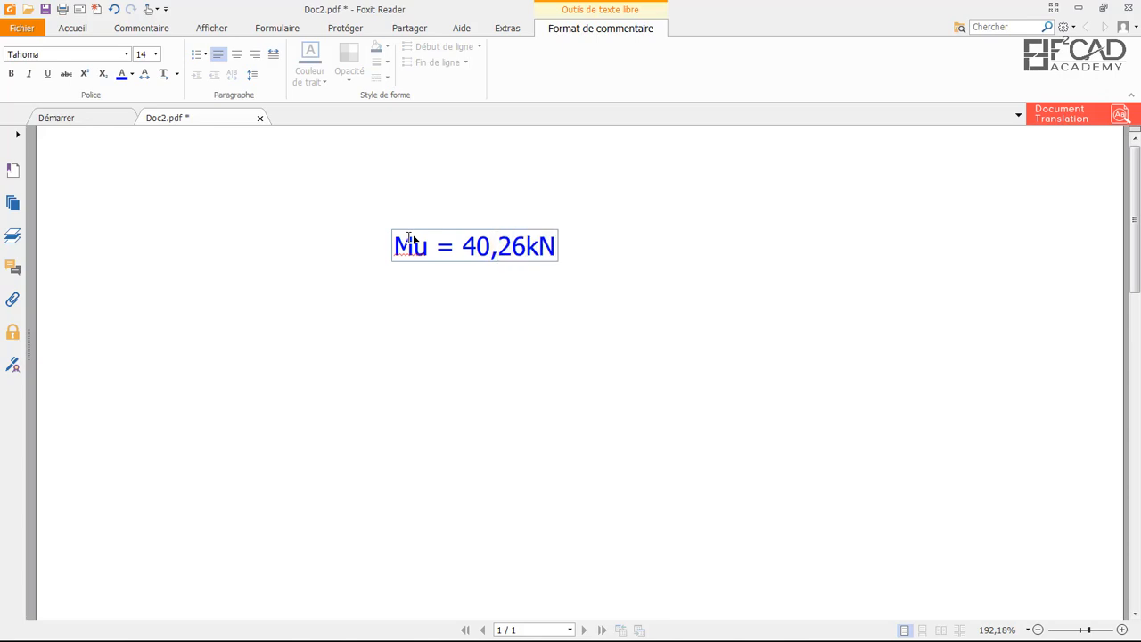
{"action": "key", "text": "BackSpace"}
{"action": "key", "text": "BackSpace"}
{"action": "type", "text": "kN"}
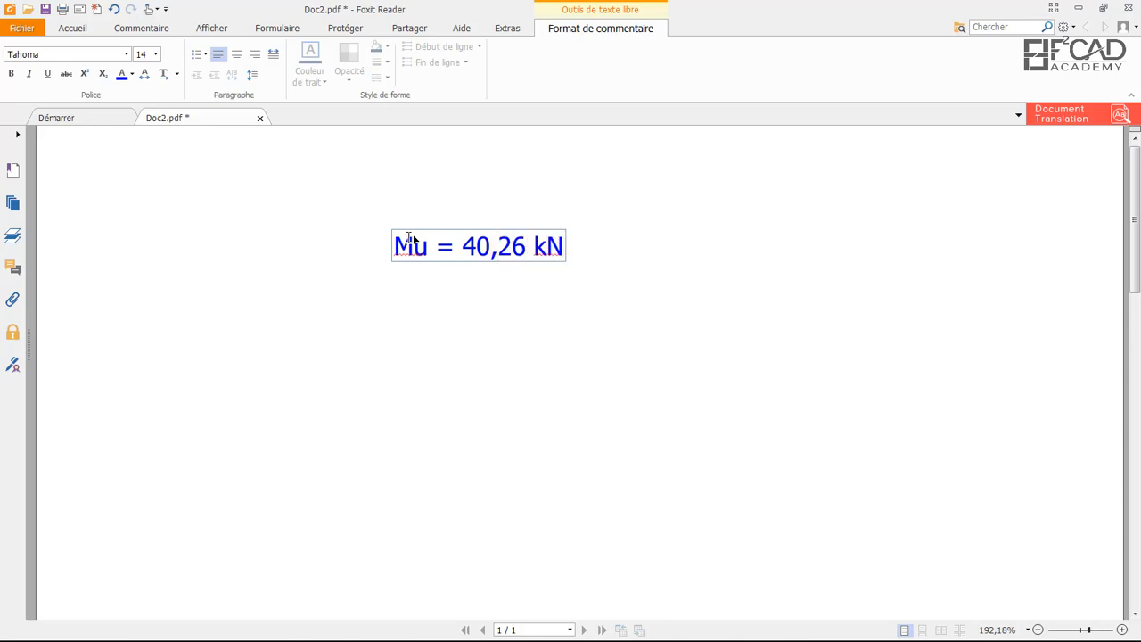
{"action": "type", "text": "m"}
{"action": "left_click", "coordinate": [465, 300]}
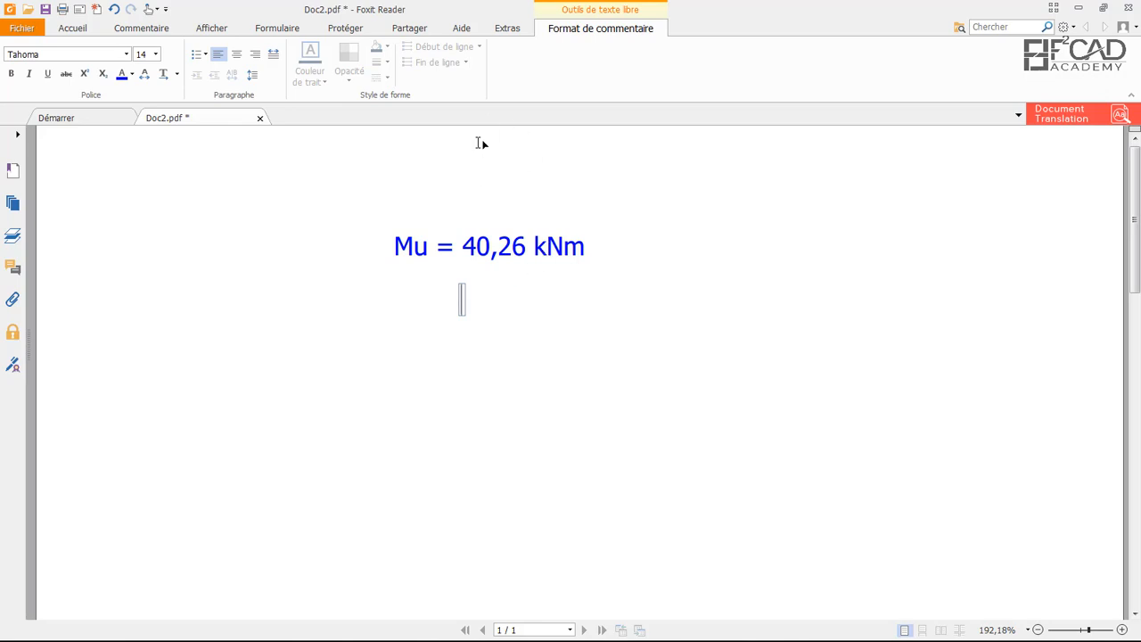
Step: Consult the ELU design flowchart in R_sum_ BAEL 2015.pdf and the Calcul Moment Reduit Ultime workbook in Excel
{"action": "left_click", "coordinate": [461, 629]}
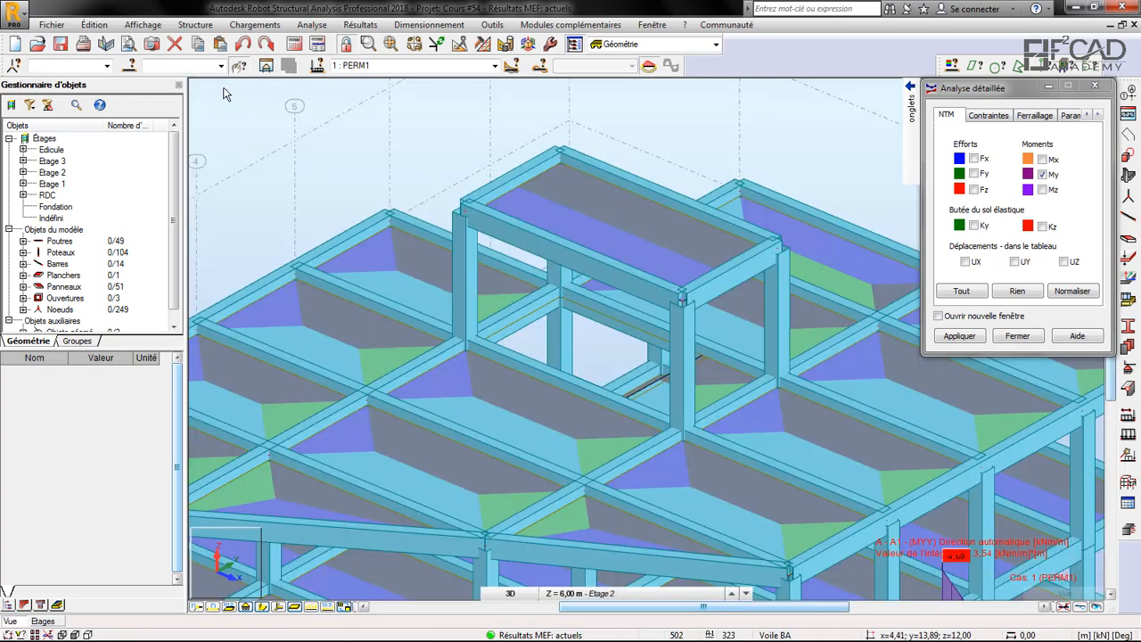
{"action": "scroll", "coordinate": [661, 114], "scroll_direction": "down", "scroll_amount": 3}
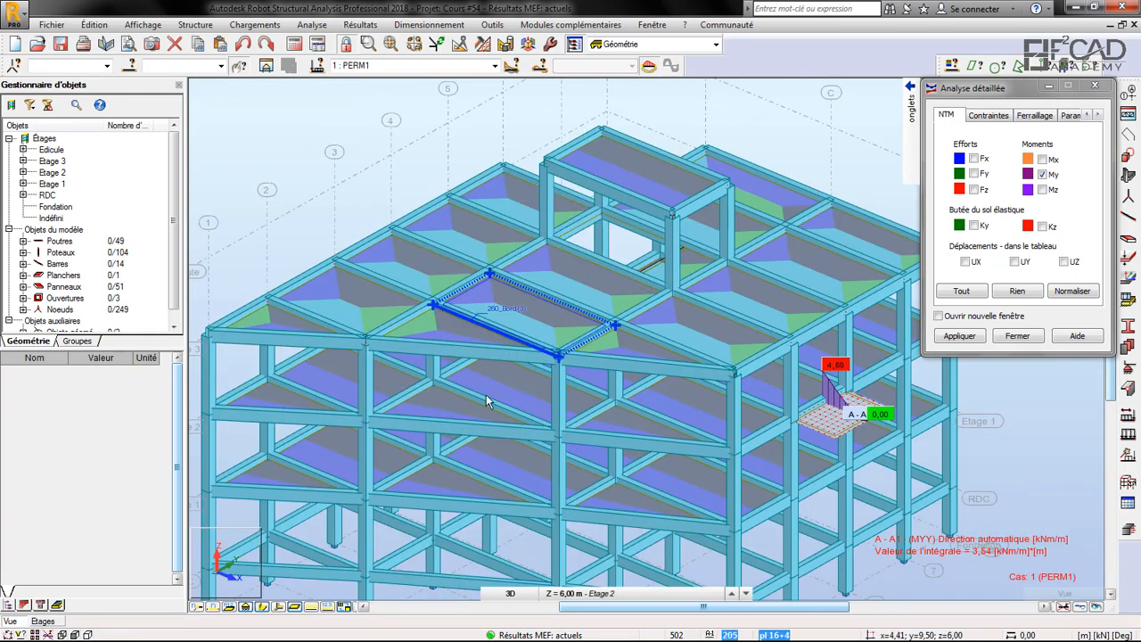
{"action": "mouse_move", "coordinate": [345, 631]}
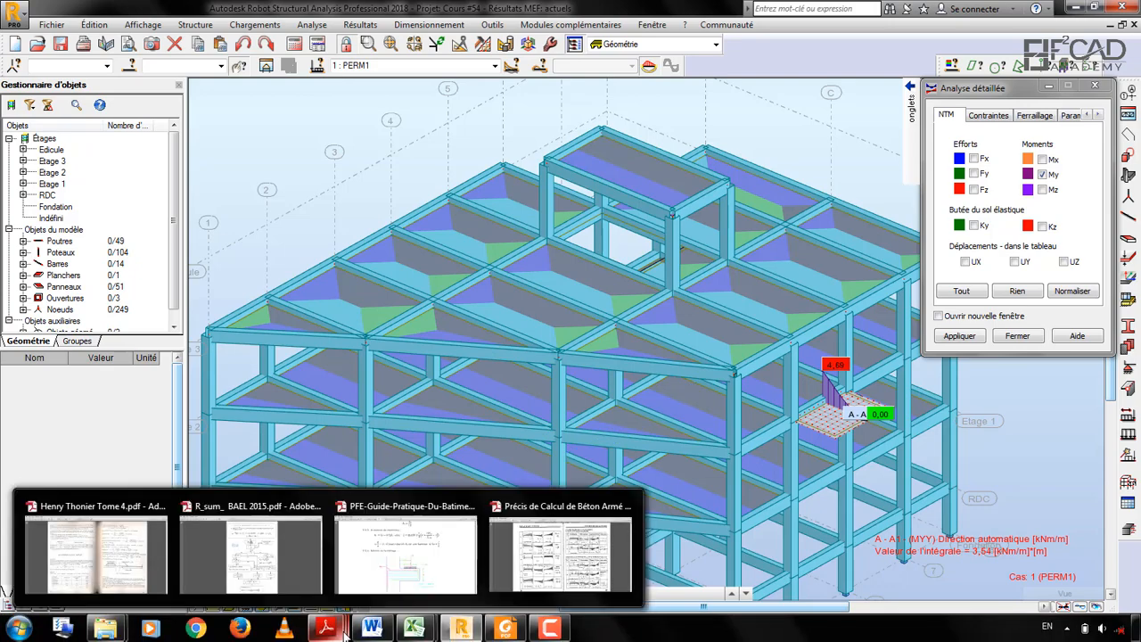
{"action": "left_click", "coordinate": [250, 544]}
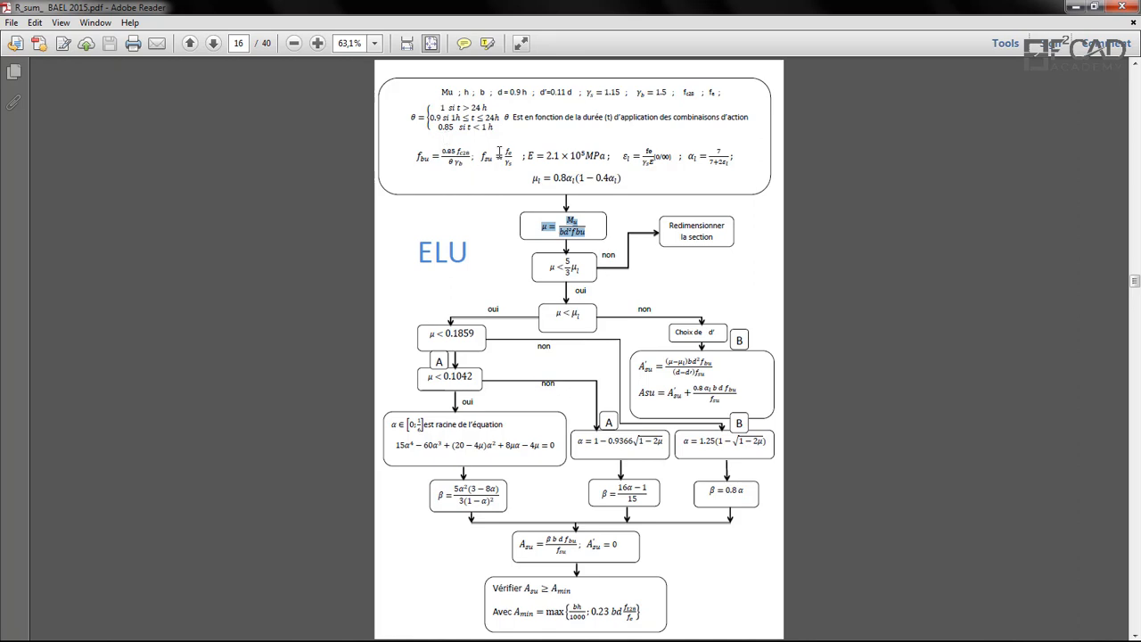
{"action": "scroll", "coordinate": [503, 165], "scroll_direction": "up", "scroll_amount": 2}
{"action": "scroll", "coordinate": [517, 178], "scroll_direction": "down", "scroll_amount": 2}
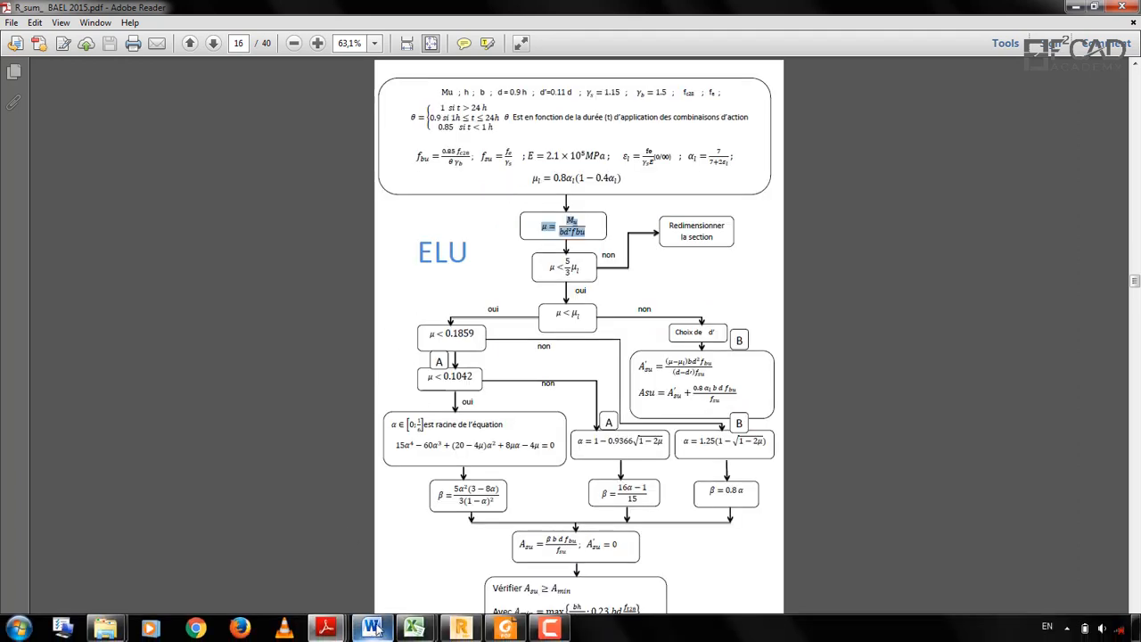
{"action": "mouse_move", "coordinate": [413, 628]}
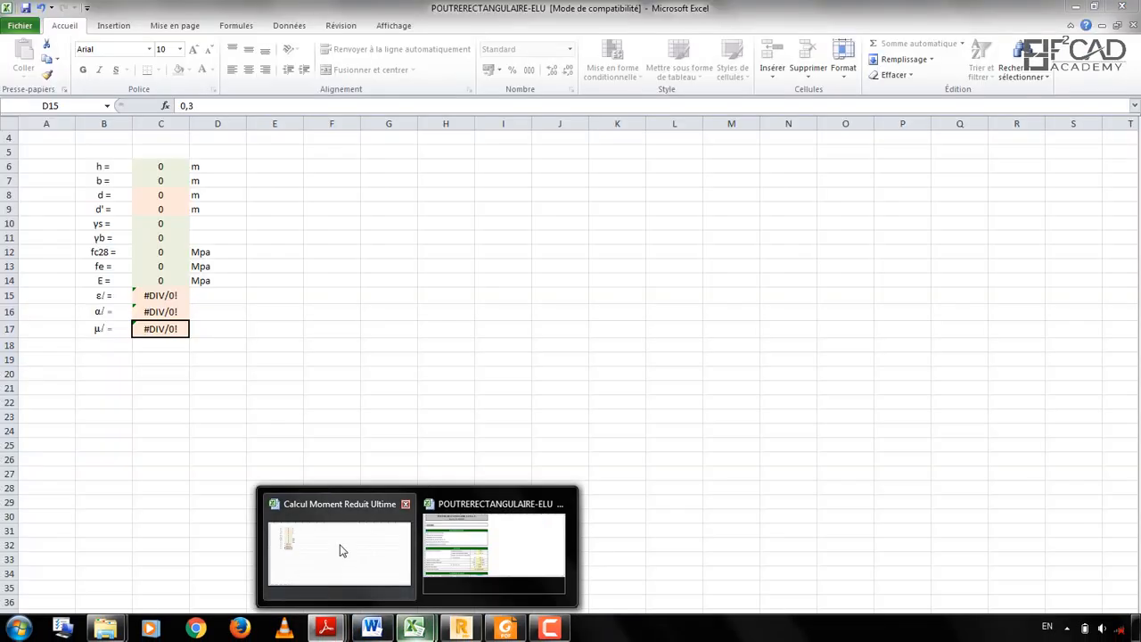
{"action": "left_click", "coordinate": [338, 546]}
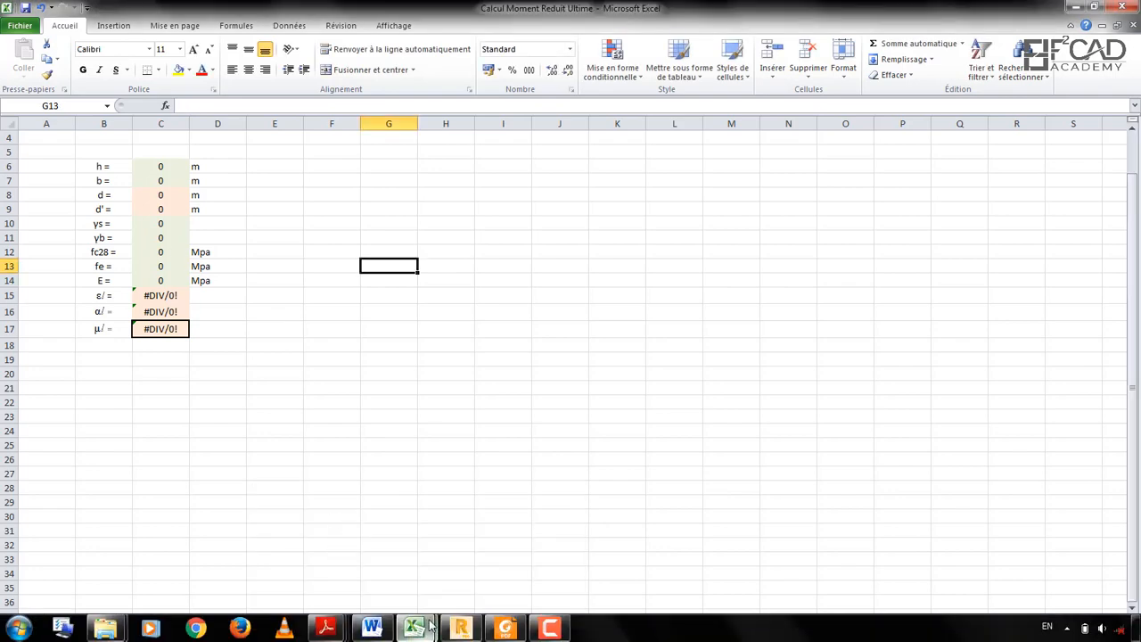
Step: Switch to Robot Structural Analysis to inspect the section and material of the edicule's front beam, and return to Doc2.pdf in Foxit Reader
{"action": "left_click", "coordinate": [460, 634]}
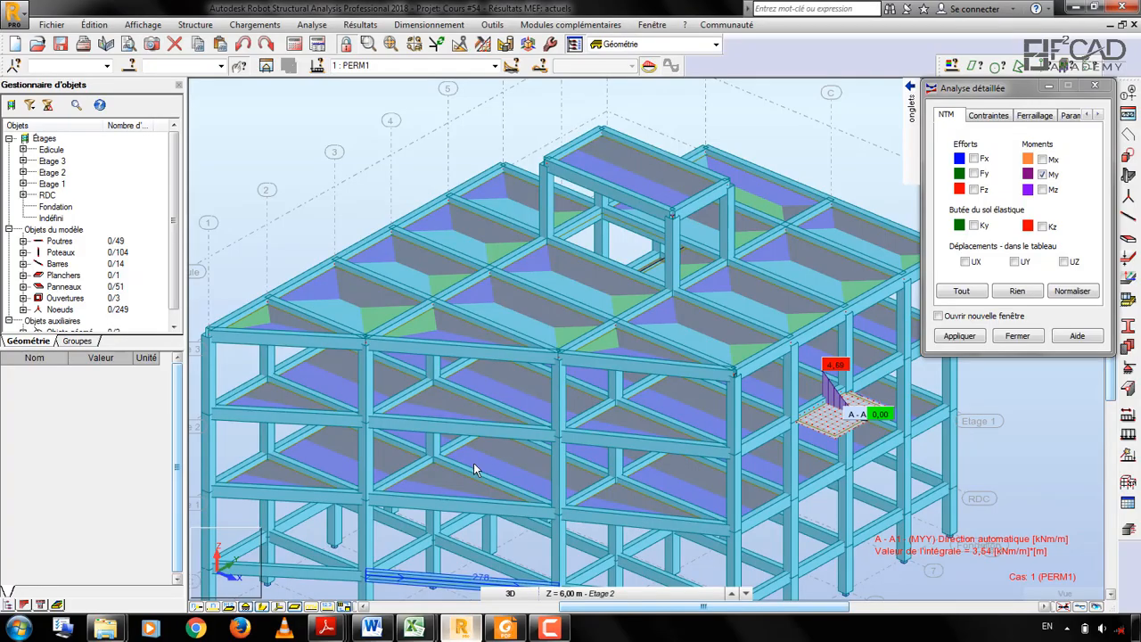
{"action": "left_click", "coordinate": [619, 203]}
{"action": "scroll", "coordinate": [618, 197], "scroll_direction": "up", "scroll_amount": 5}
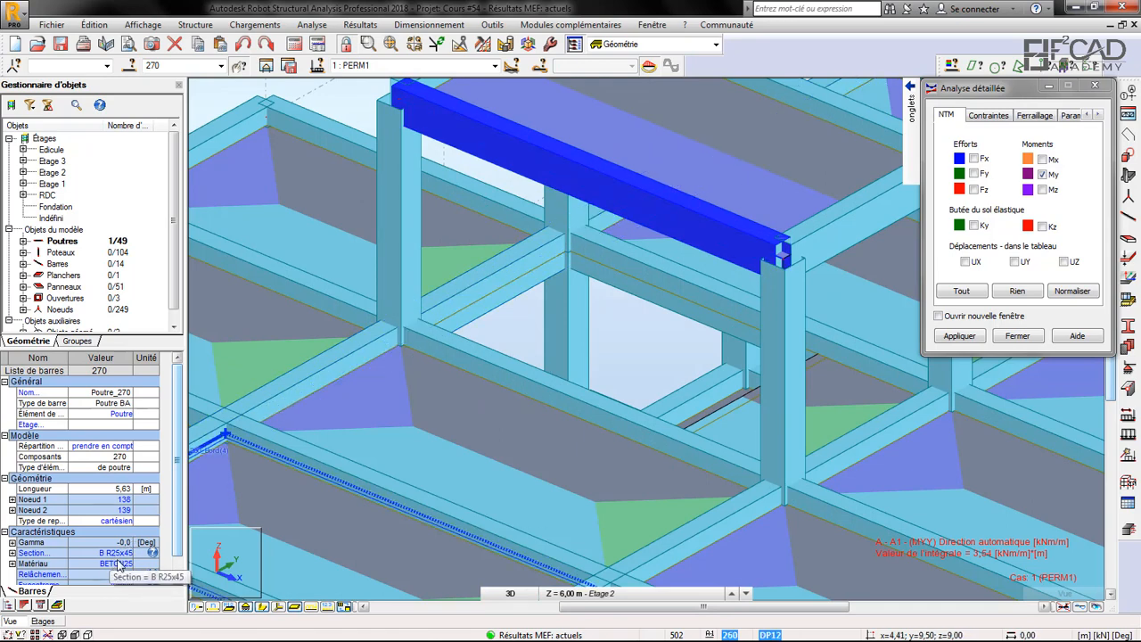
{"action": "left_click", "coordinate": [522, 630]}
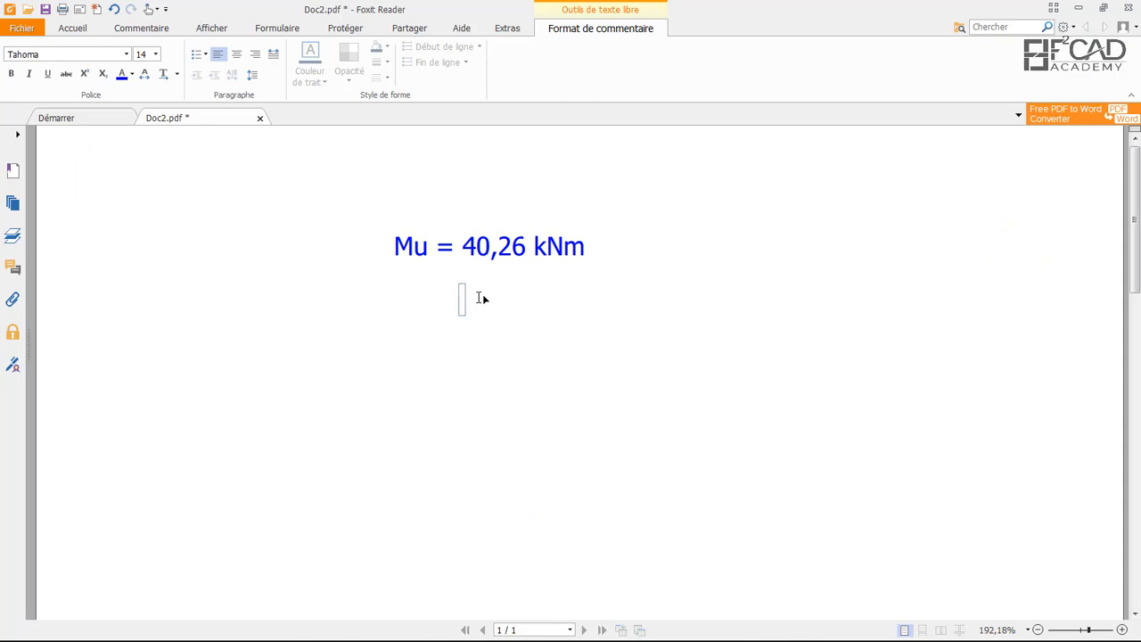
Step: Write the section dimensions "b = 25 cm" and "h = 45 cm" on two lines below the Mu note
{"action": "type", "text": "b = 25 cm"}
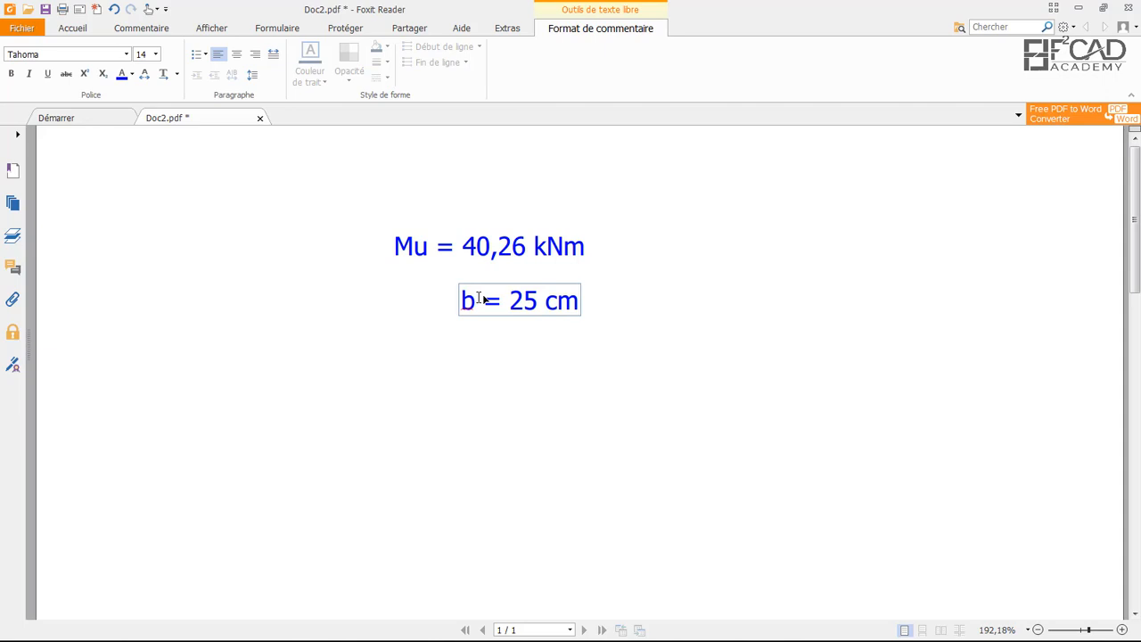
{"action": "key", "text": "Return"}
{"action": "type", "text": "h = 45 cm"}
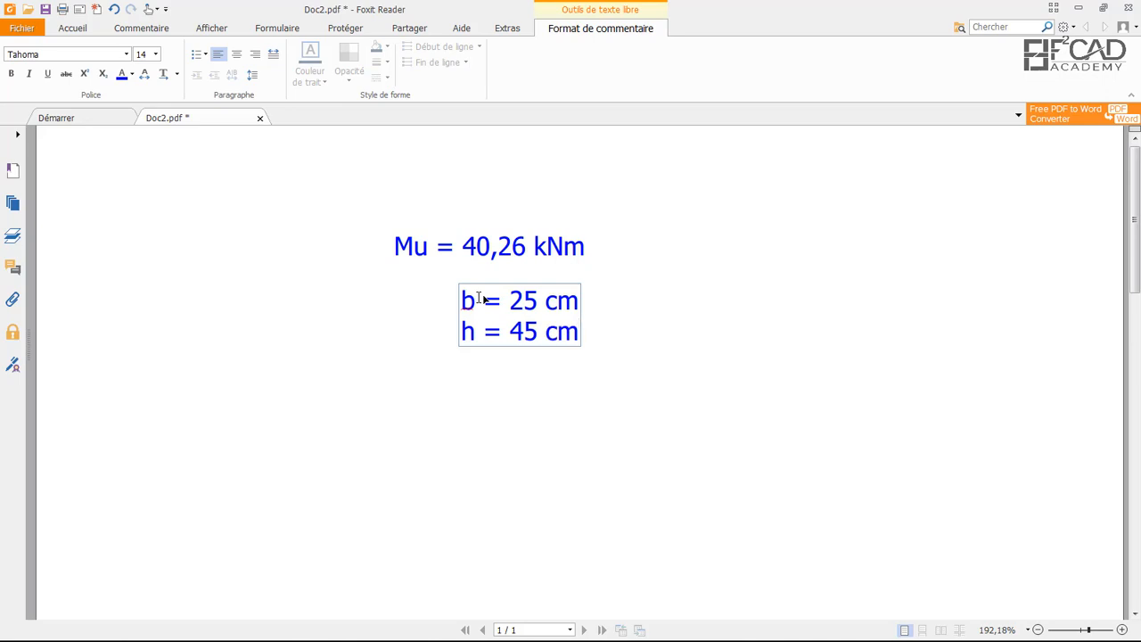
{"action": "left_click", "coordinate": [674, 214]}
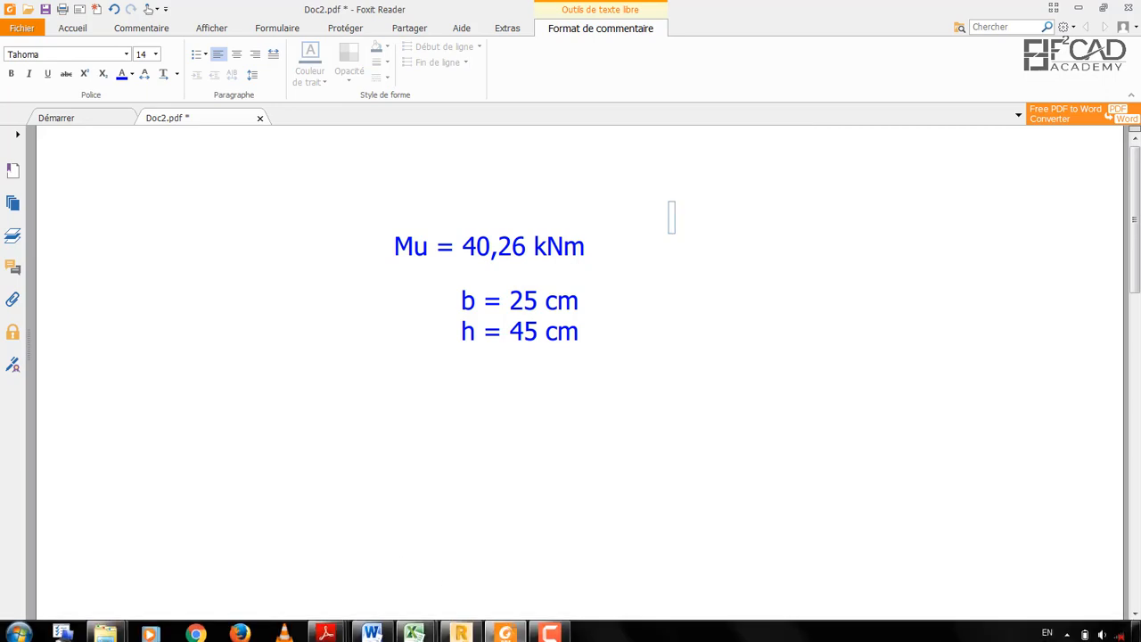
Step: Switch to the Calcul Moment Reduit Ultime workbook in Excel and set h to 0,45 m and b to 0,25 m
{"action": "mouse_move", "coordinate": [414, 627]}
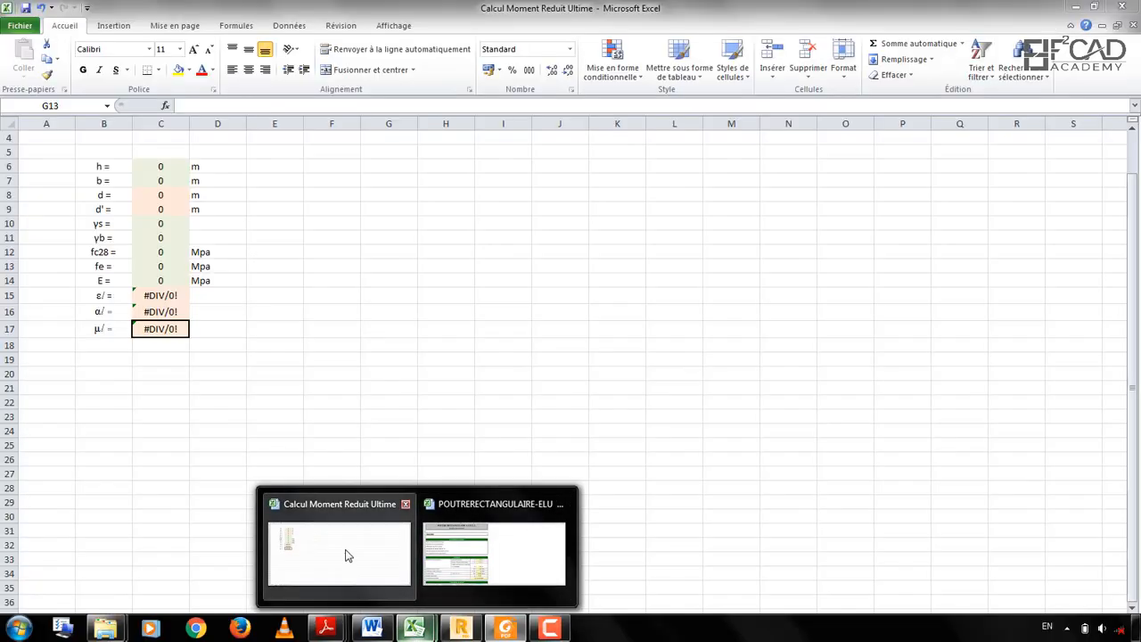
{"action": "left_click", "coordinate": [347, 553]}
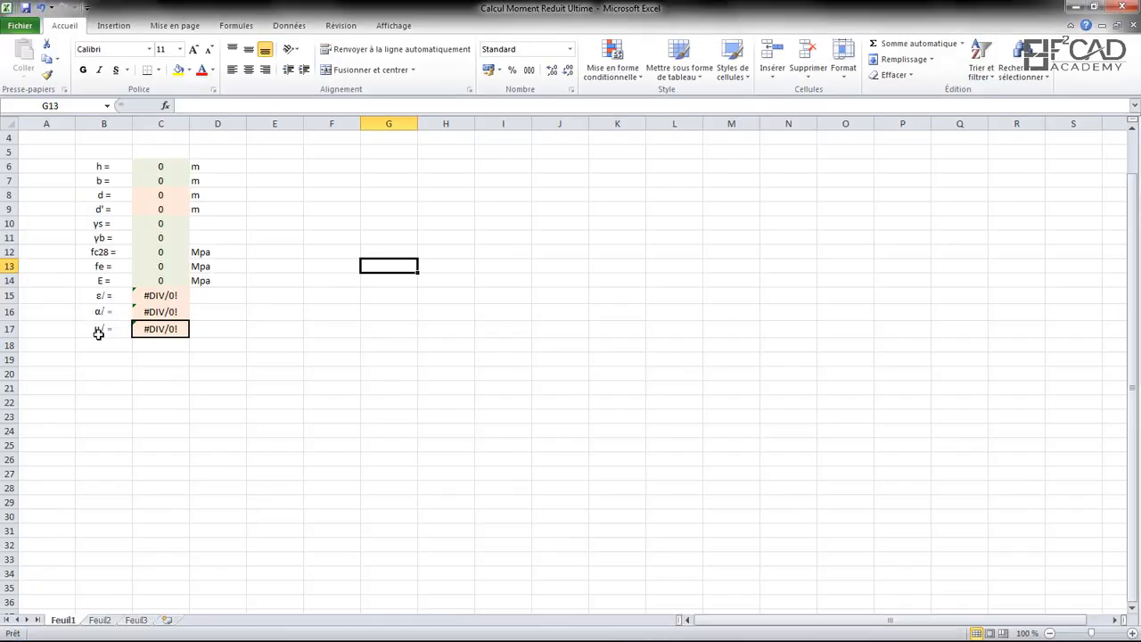
{"action": "left_click", "coordinate": [169, 166]}
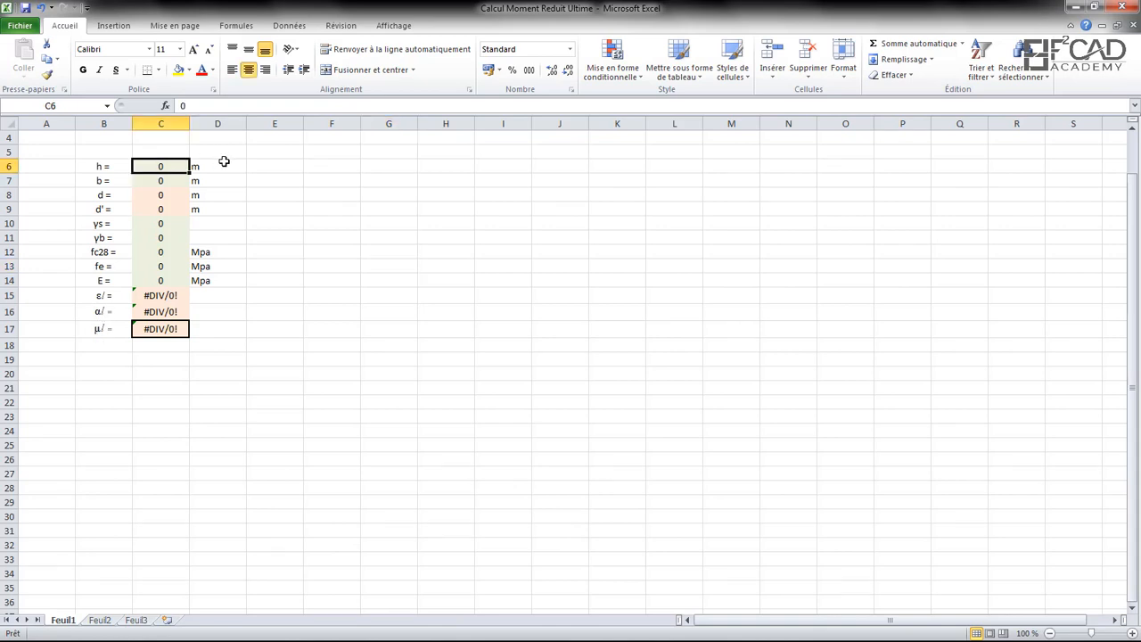
{"action": "type", "text": "0"}
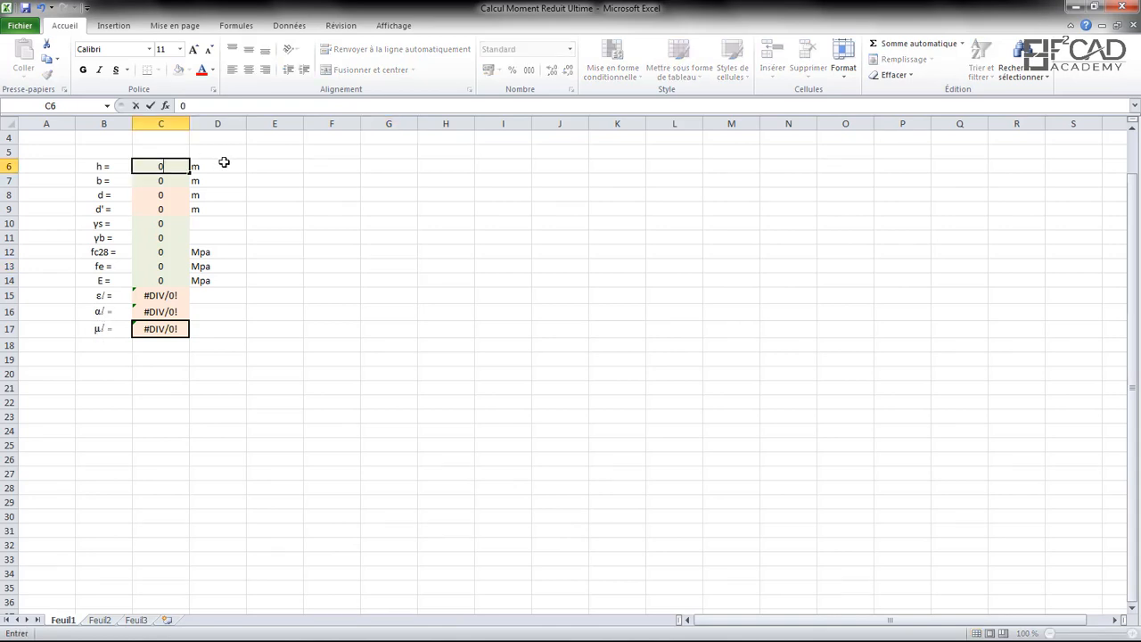
{"action": "type", "text": ",45"}
{"action": "key", "text": "Return"}
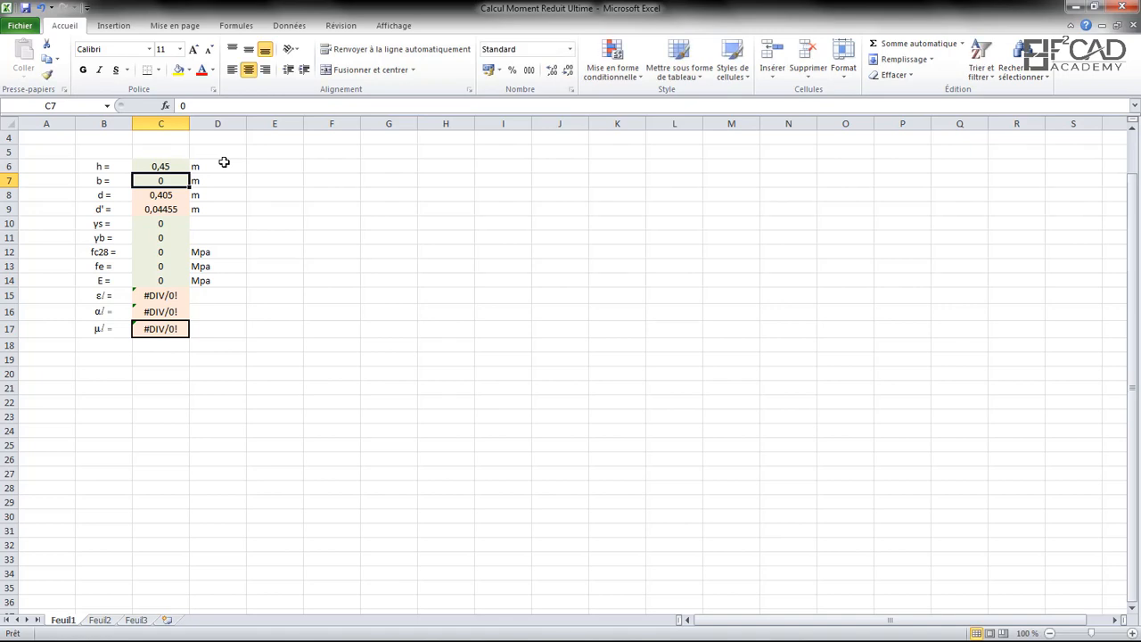
{"action": "type", "text": "0,25"}
{"action": "key", "text": "Return"}
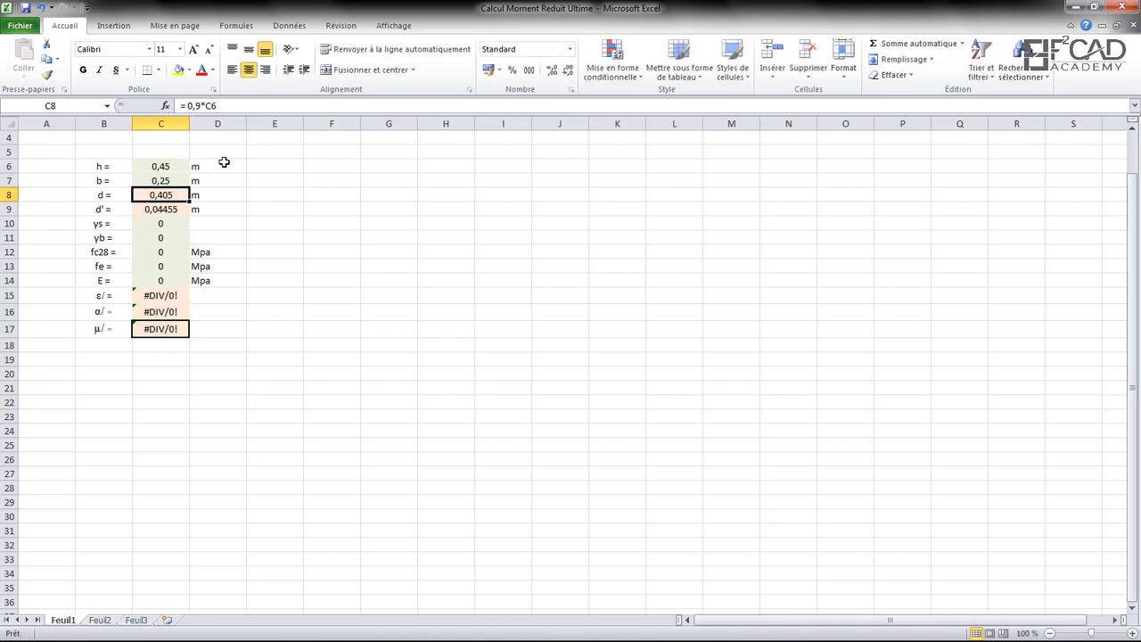
Step: Set the safety coefficients γs to 1,15 and γb to 1,5
{"action": "left_click", "coordinate": [172, 228]}
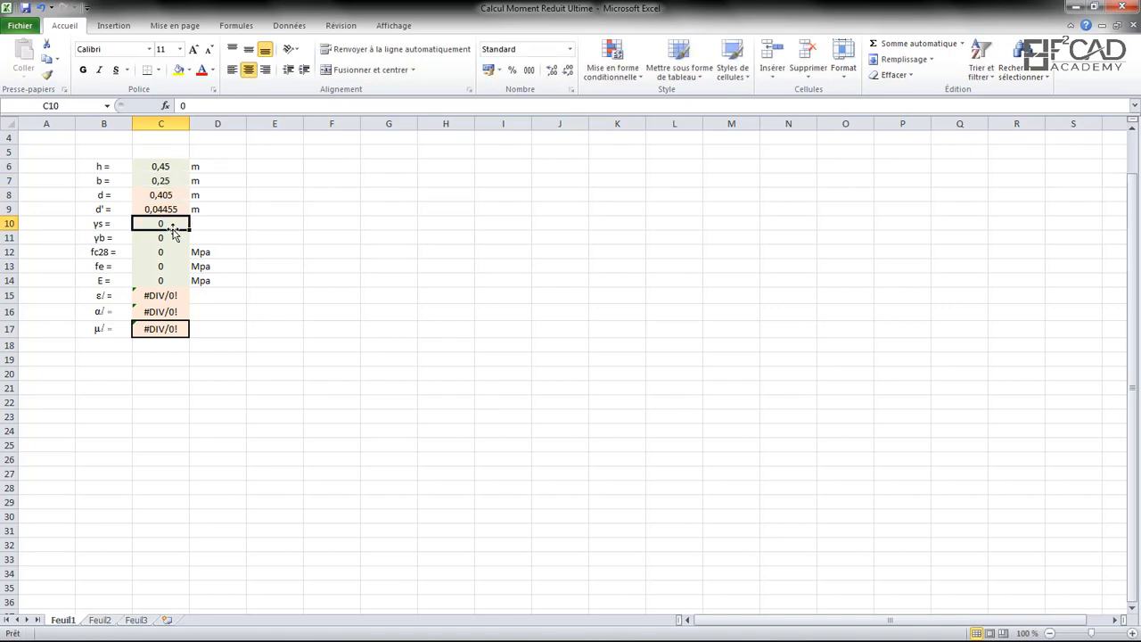
{"action": "type", "text": "1,15"}
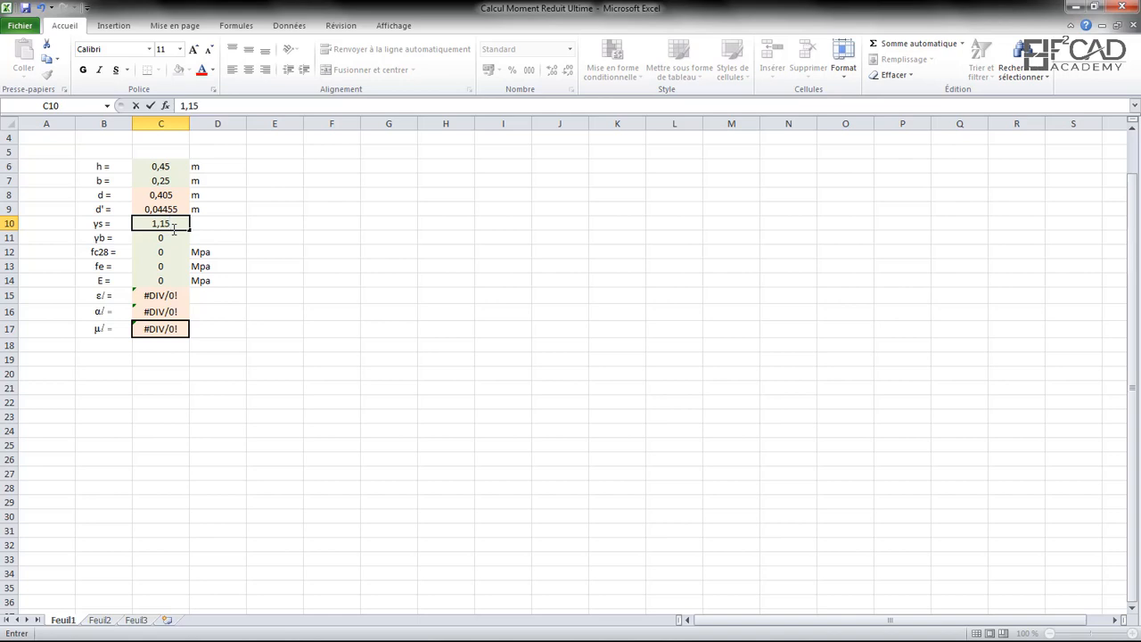
{"action": "key", "text": "Return"}
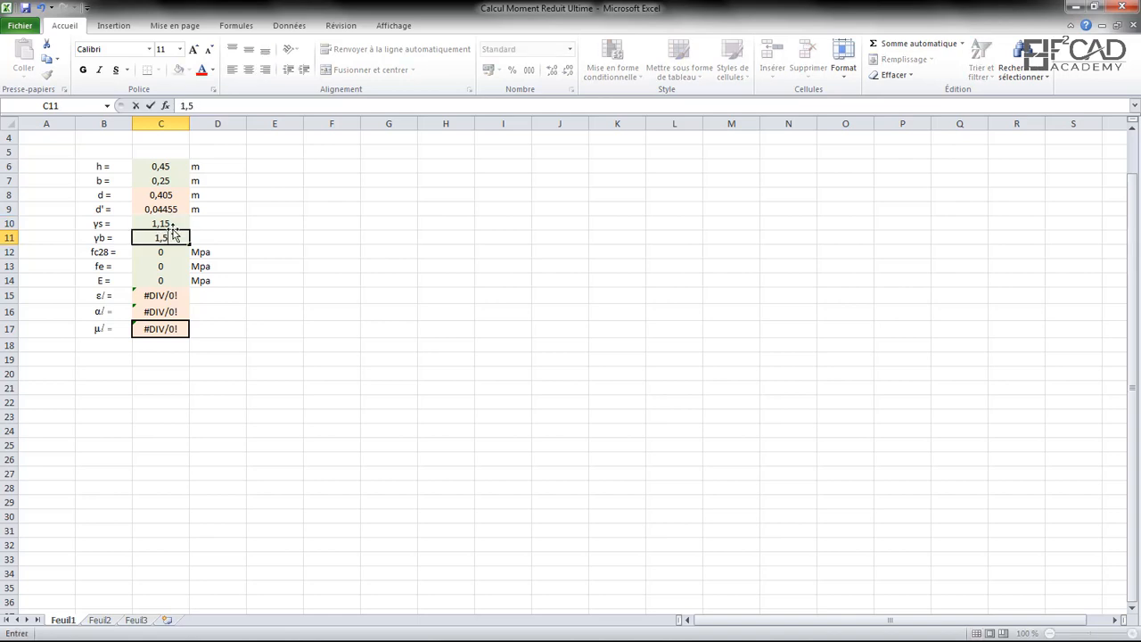
{"action": "key", "text": "Return"}
Step: Set the material values fc28 to 25 MPa, fe to 400 MPa and E to the formula =2,1*10^5
{"action": "type", "text": "25"}
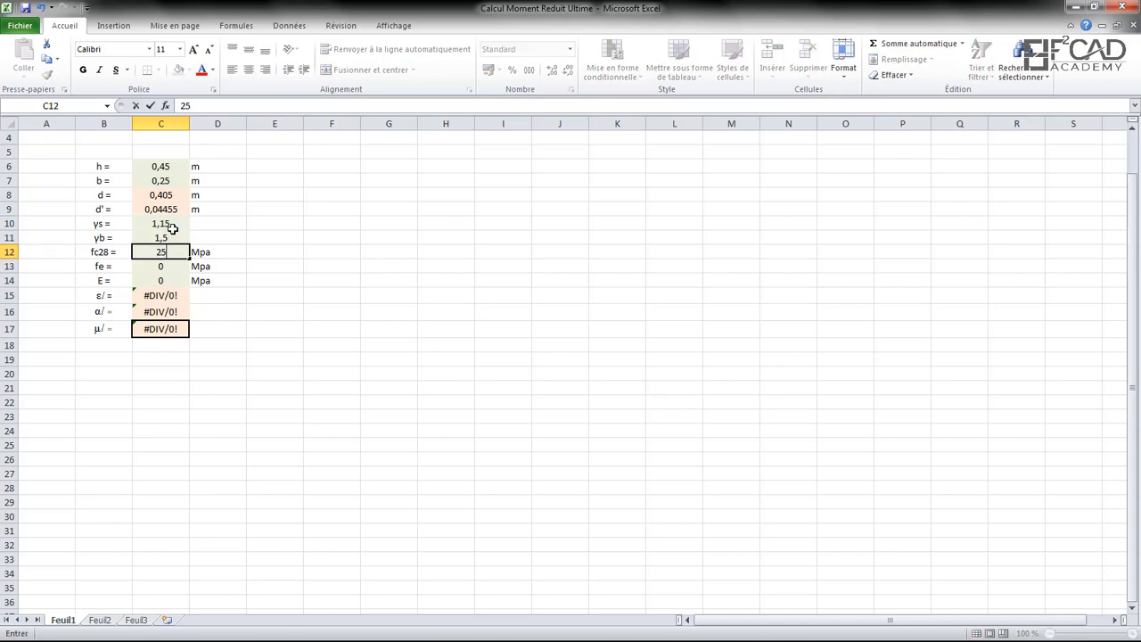
{"action": "key", "text": "Return"}
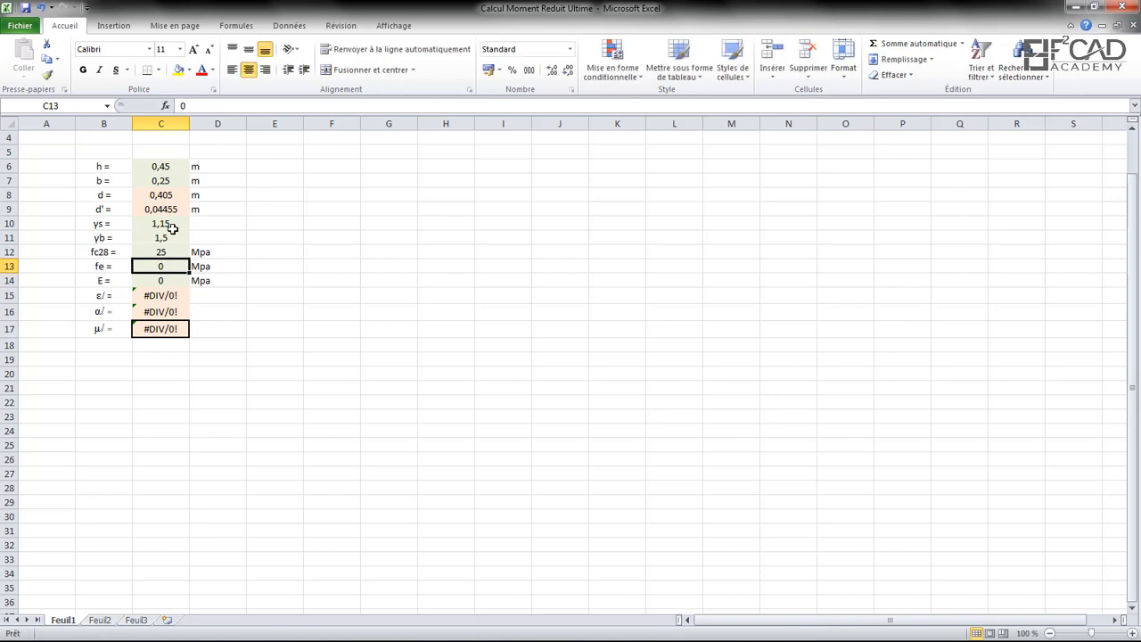
{"action": "type", "text": "400"}
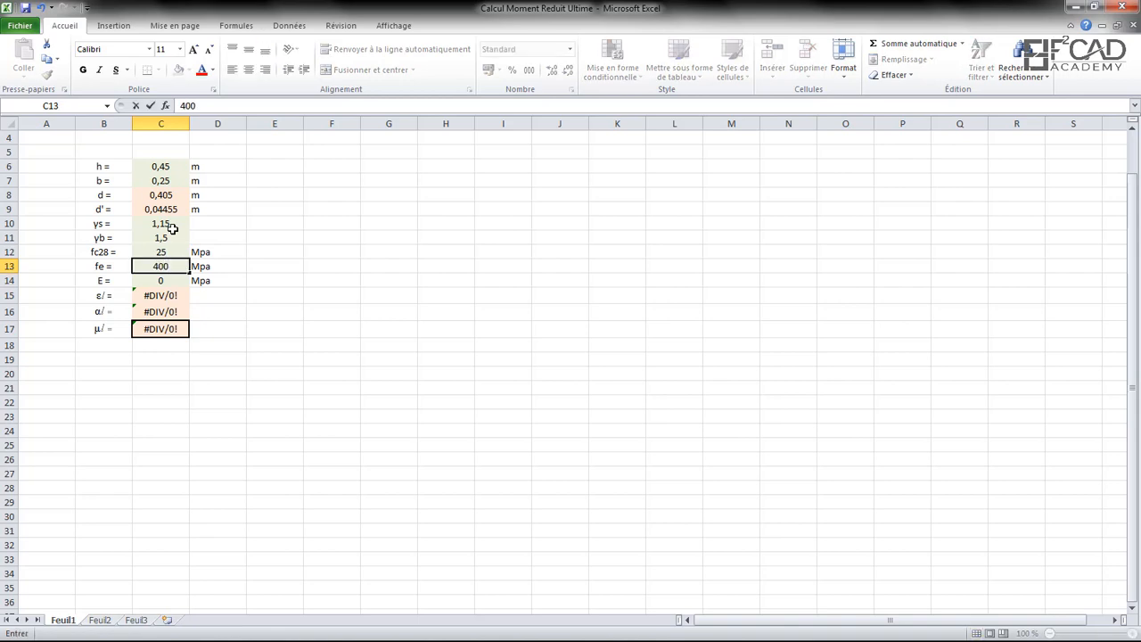
{"action": "key", "text": "Return"}
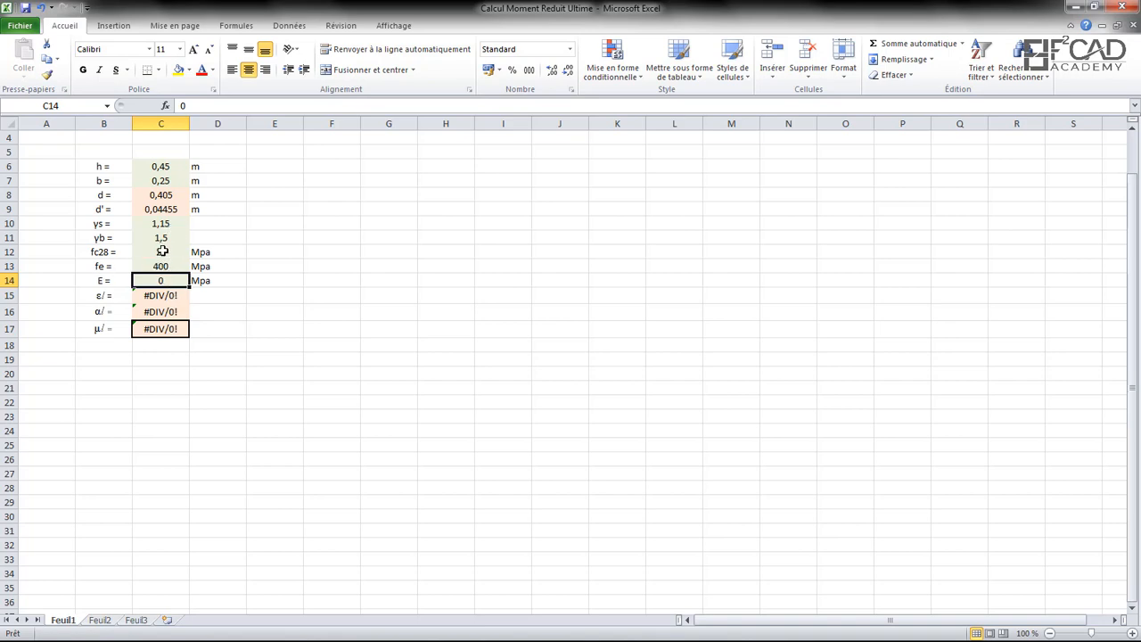
{"action": "left_click", "coordinate": [181, 106]}
{"action": "type", "text": "=2,1*10^5"}
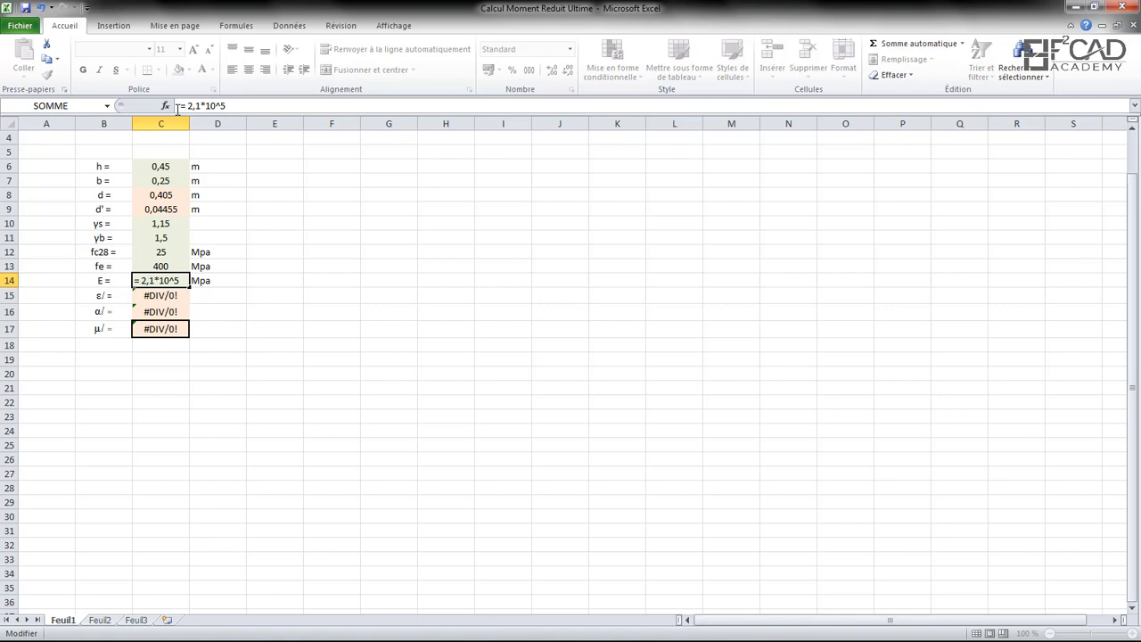
{"action": "key", "text": "Return"}
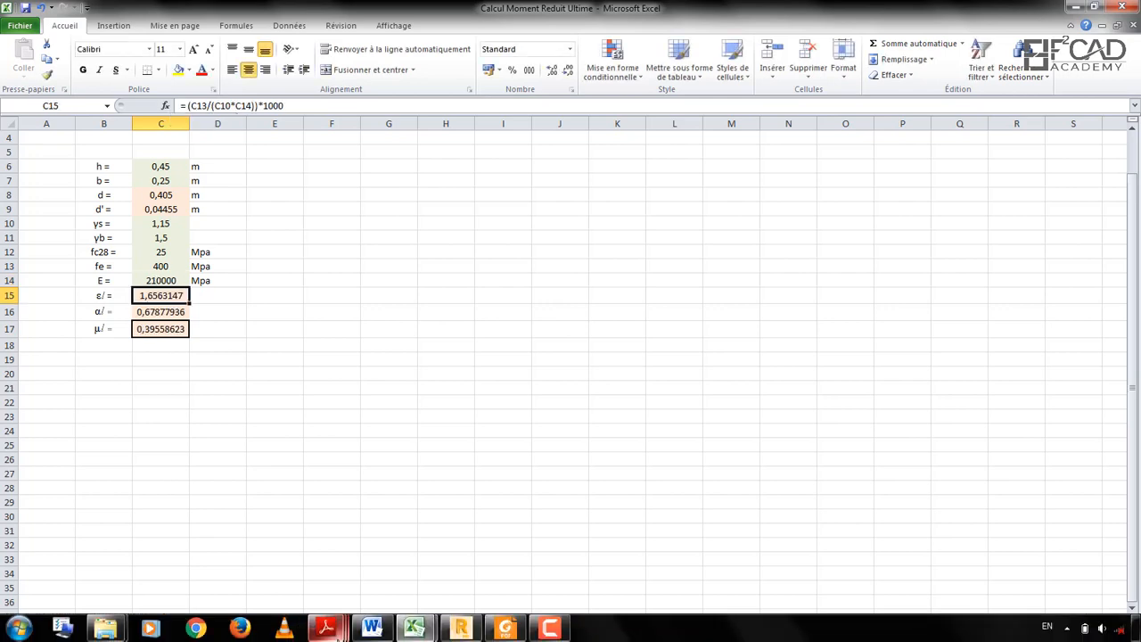
Step: Check the ELU flowchart in R_sum_ BAEL 2015.pdf in Adobe Reader and return to the Calcul Moment Reduit Ultime workbook
{"action": "mouse_move", "coordinate": [326, 628]}
{"action": "left_click", "coordinate": [289, 545]}
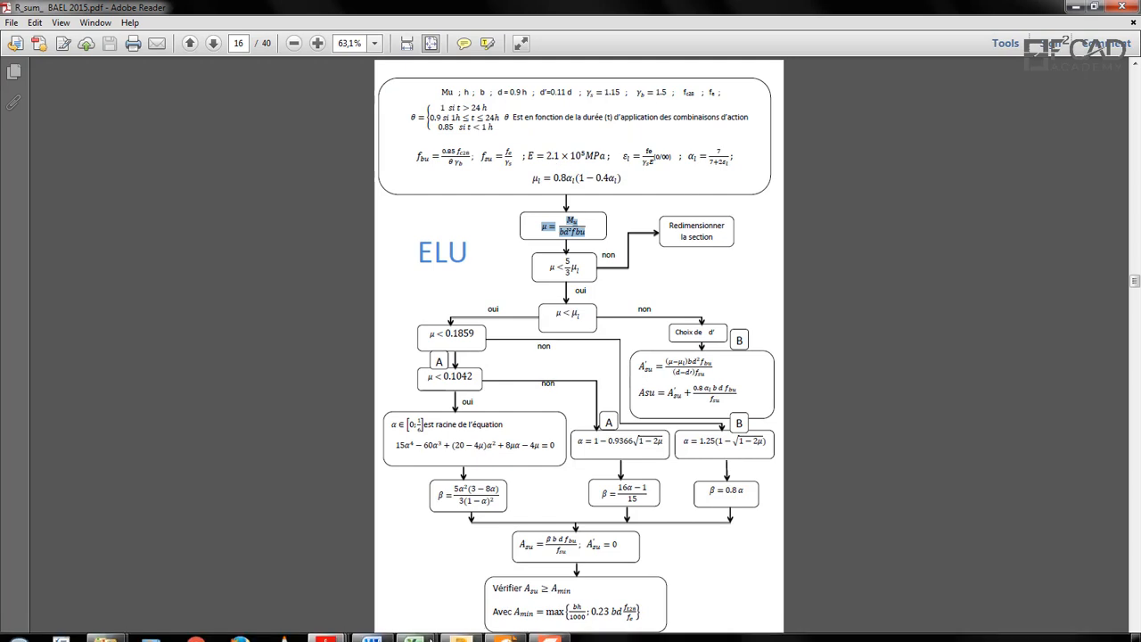
{"action": "mouse_move", "coordinate": [419, 629]}
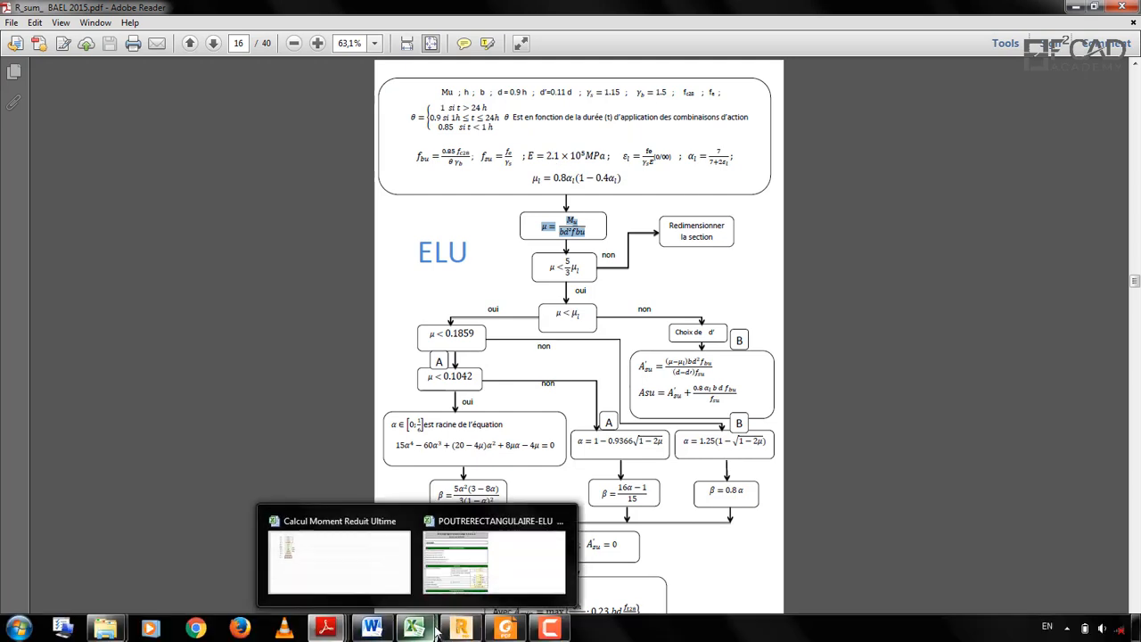
{"action": "left_click", "coordinate": [339, 557]}
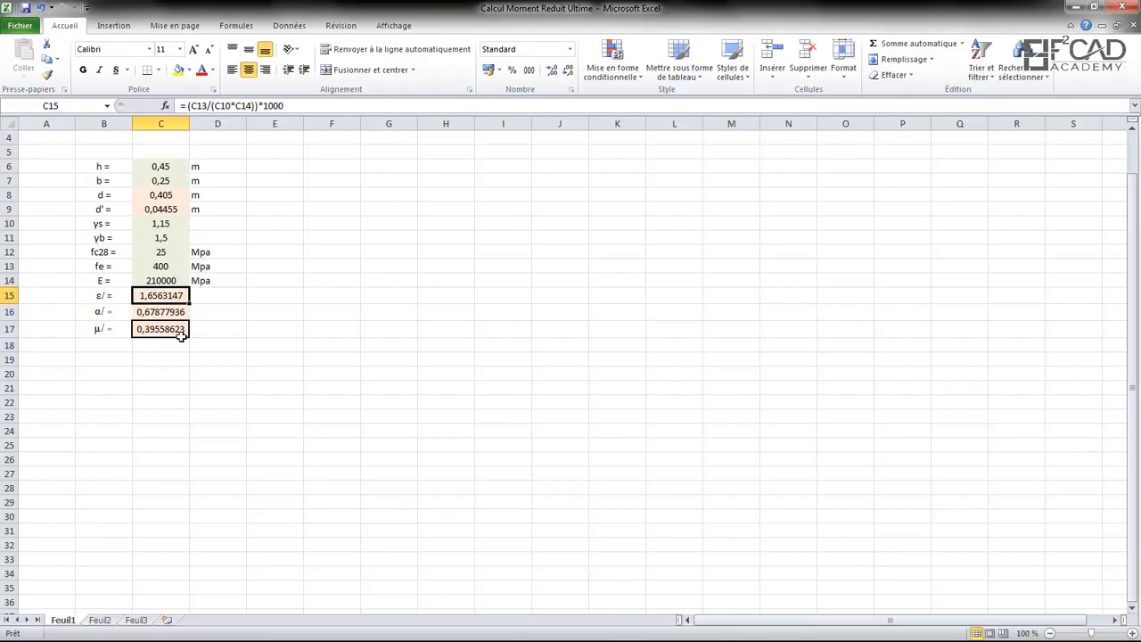
Step: Switch to the POUTRERECTANGULAIRE-ELU workbook and set the beam width b to 0,25 m
{"action": "mouse_move", "coordinate": [437, 631]}
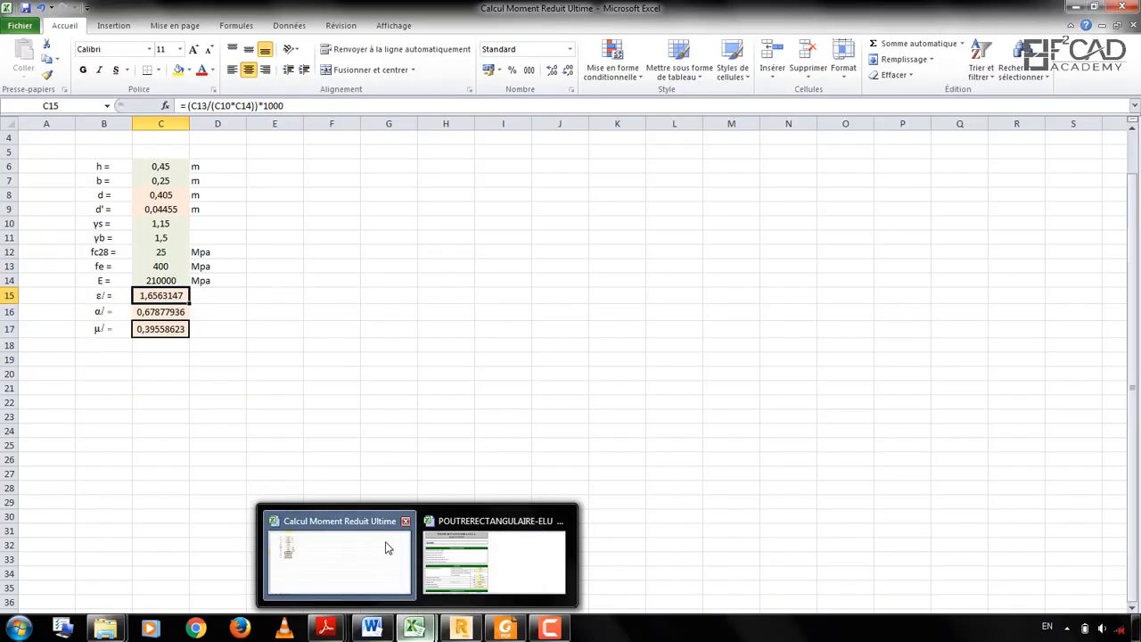
{"action": "left_click", "coordinate": [443, 546]}
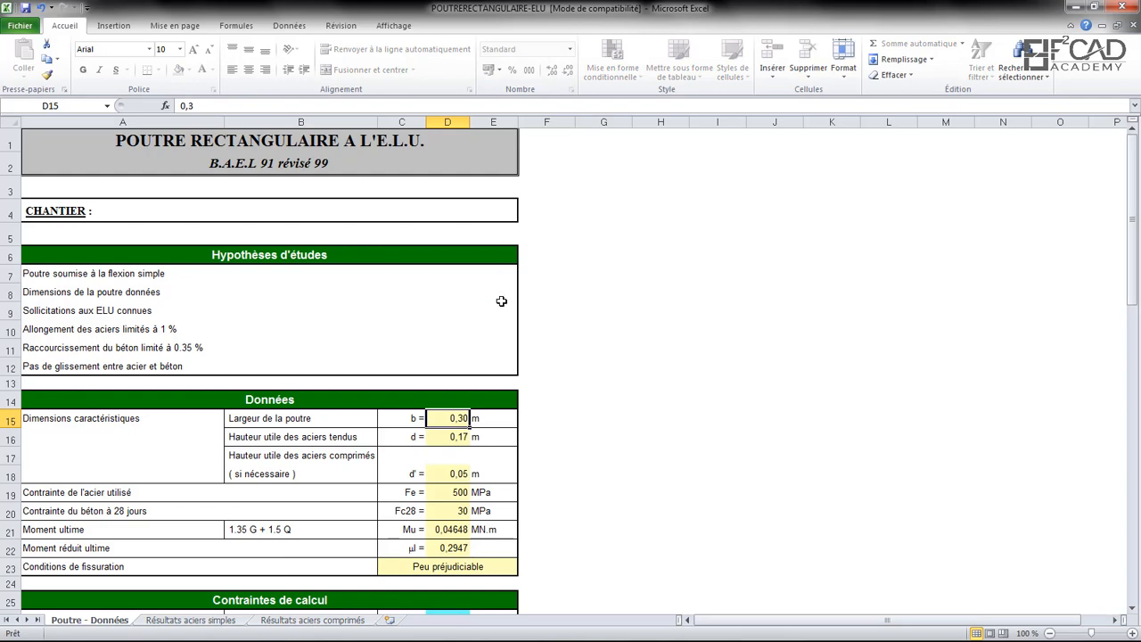
{"action": "scroll", "coordinate": [501, 301], "scroll_direction": "down", "scroll_amount": 2}
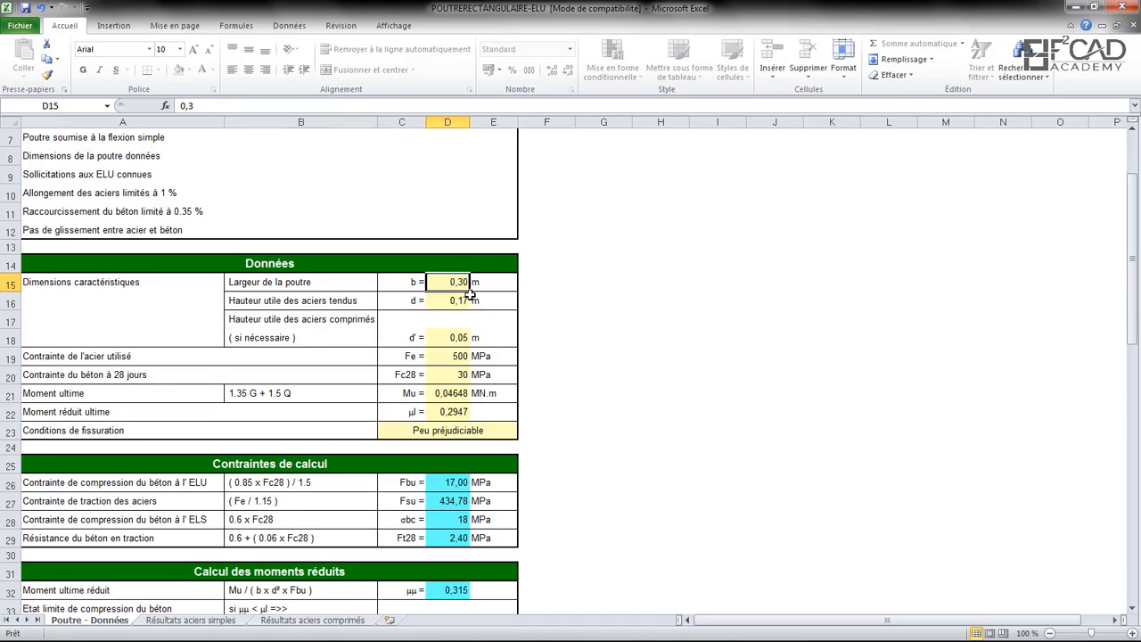
{"action": "type", "text": "0,25"}
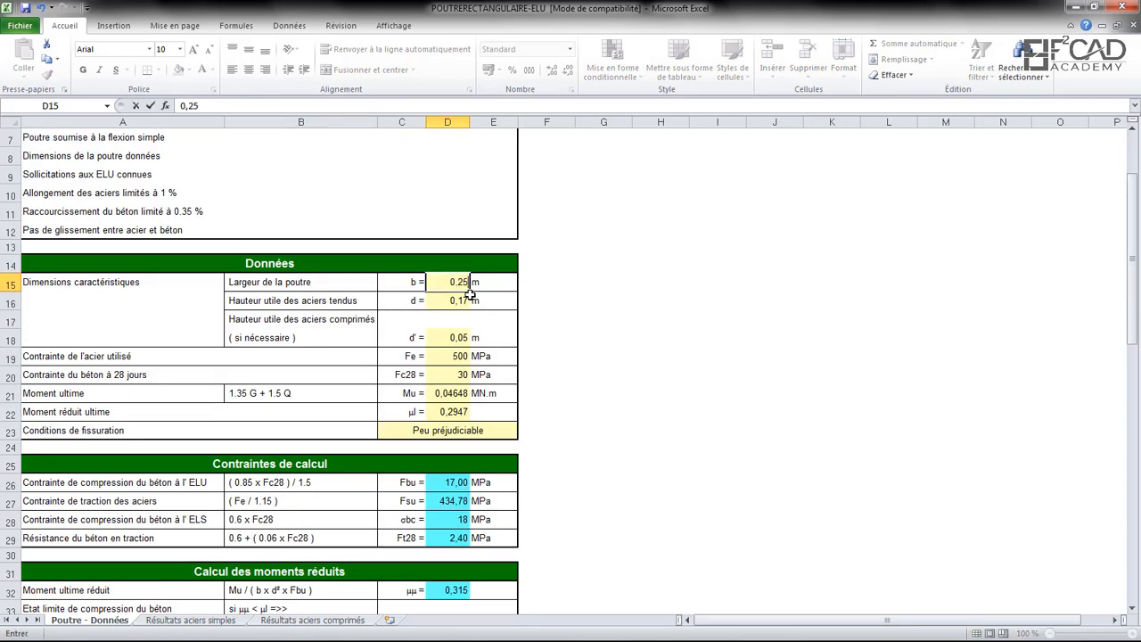
{"action": "key", "text": "Return"}
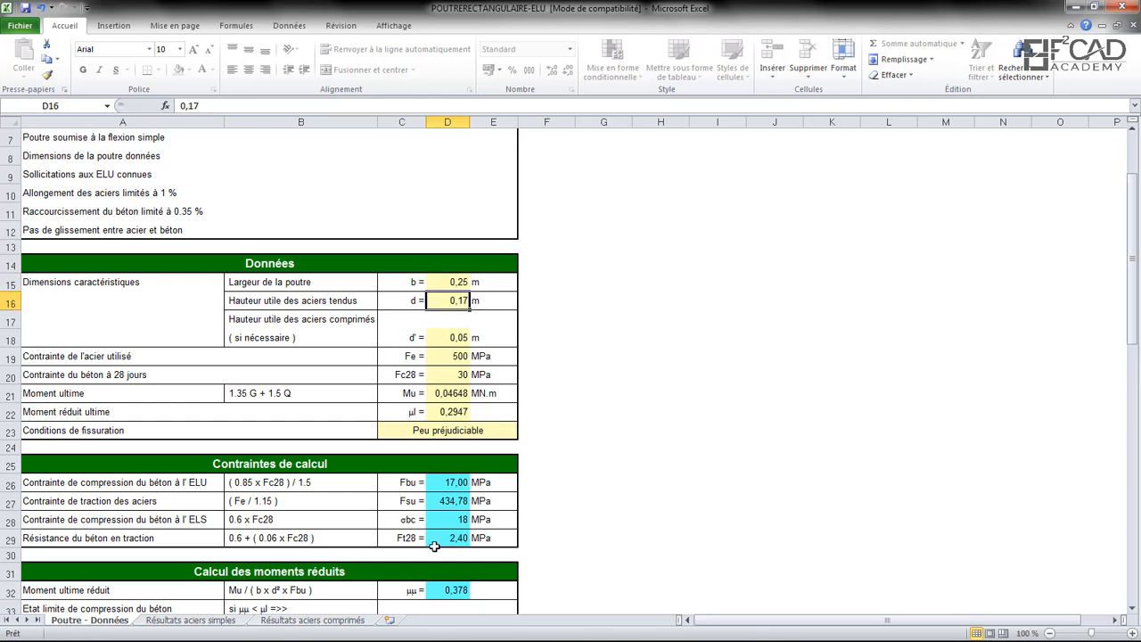
Step: Look up d in Calcul Moment Reduit Ultime and set the tension steel's effective depth d to 0,405 m in POUTRERECTANGULAIRE-ELU
{"action": "mouse_move", "coordinate": [351, 629]}
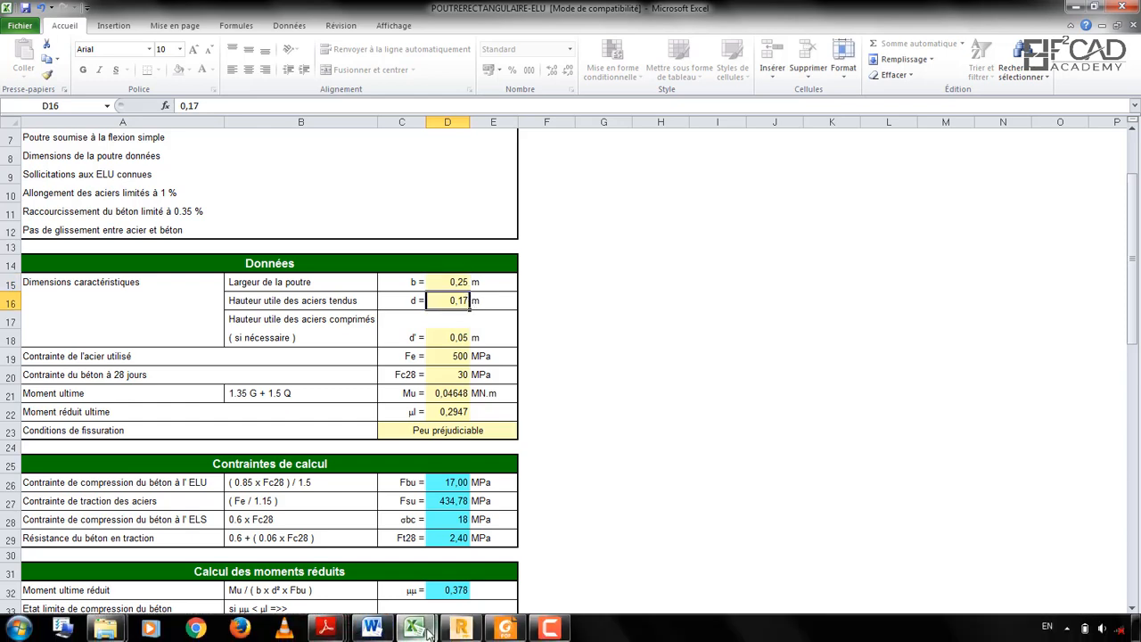
{"action": "mouse_move", "coordinate": [413, 628]}
{"action": "left_click", "coordinate": [378, 554]}
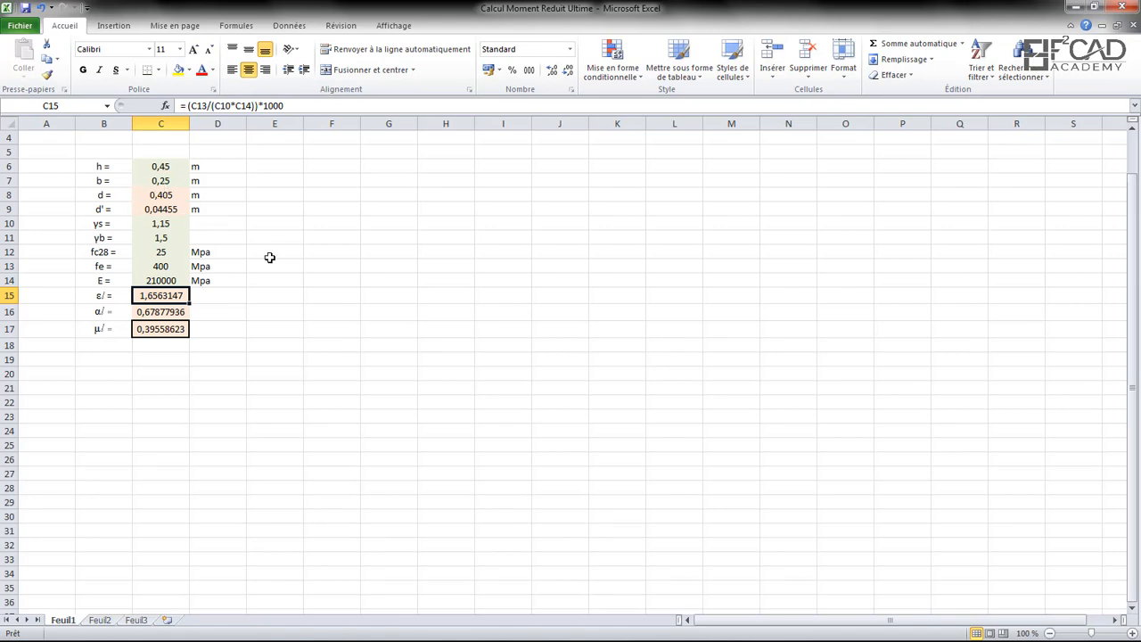
{"action": "mouse_move", "coordinate": [460, 636]}
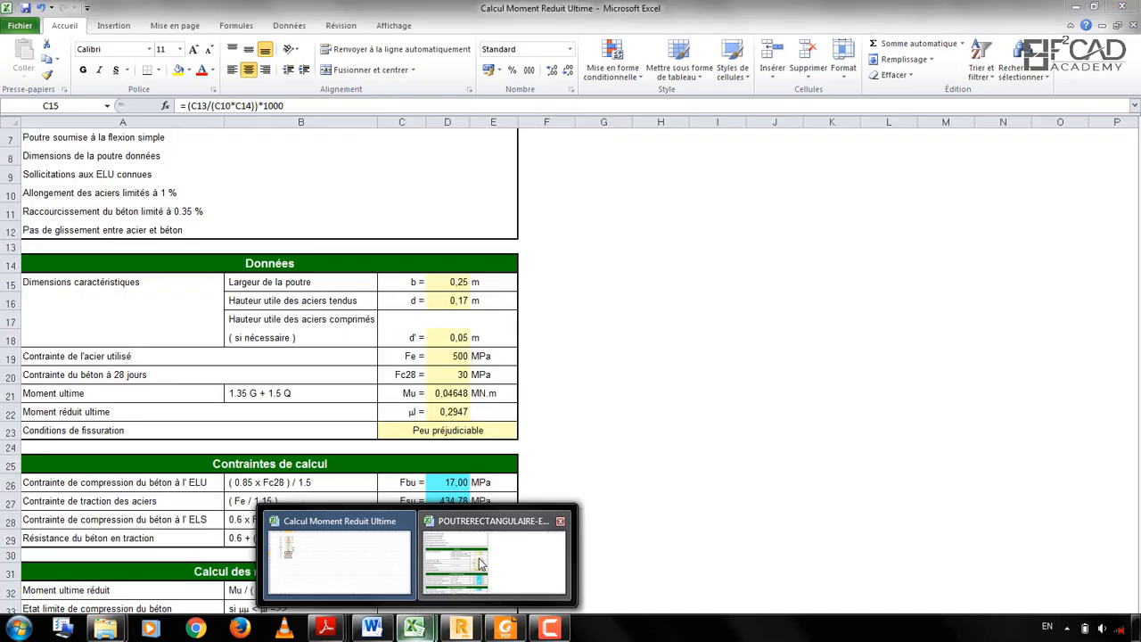
{"action": "left_click", "coordinate": [494, 557]}
{"action": "type", "text": "0,"}
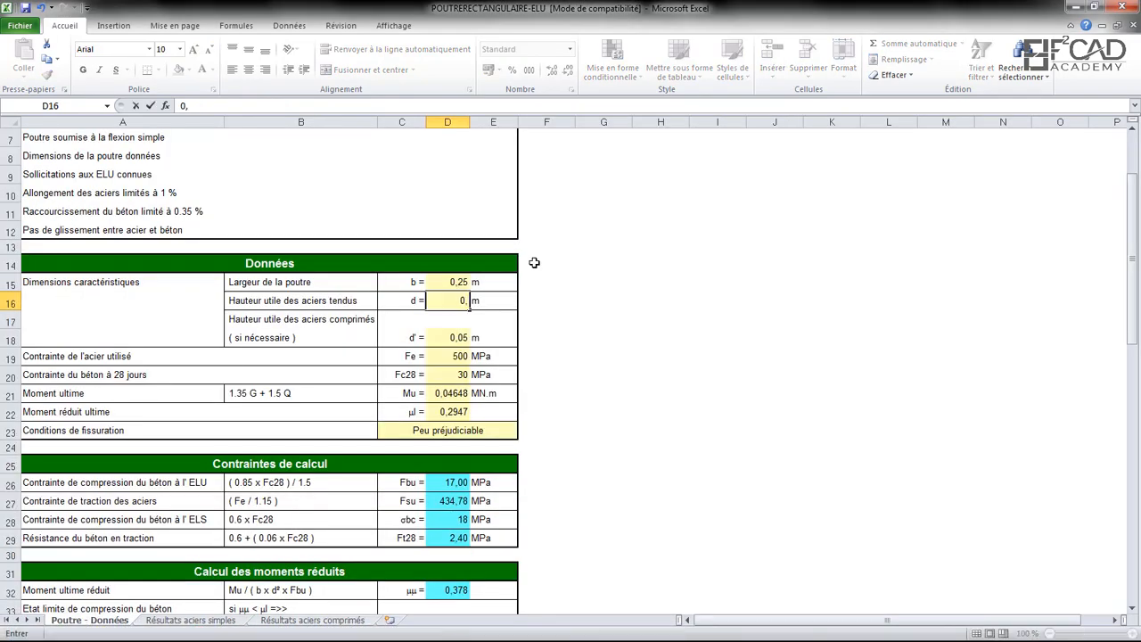
{"action": "type", "text": "405"}
{"action": "key", "text": "Return"}
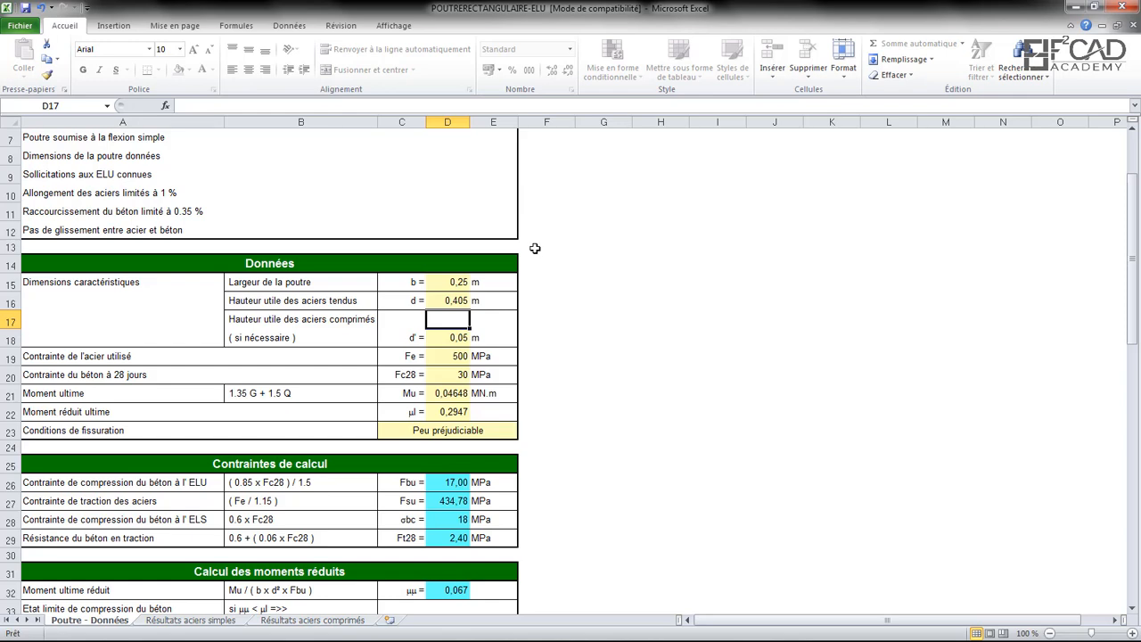
Step: Look up d' in Calcul Moment Reduit Ultime and set the compression steel's effective depth d' to 0,04455 m in POUTRERECTANGULAIRE-ELU
{"action": "left_click", "coordinate": [468, 338]}
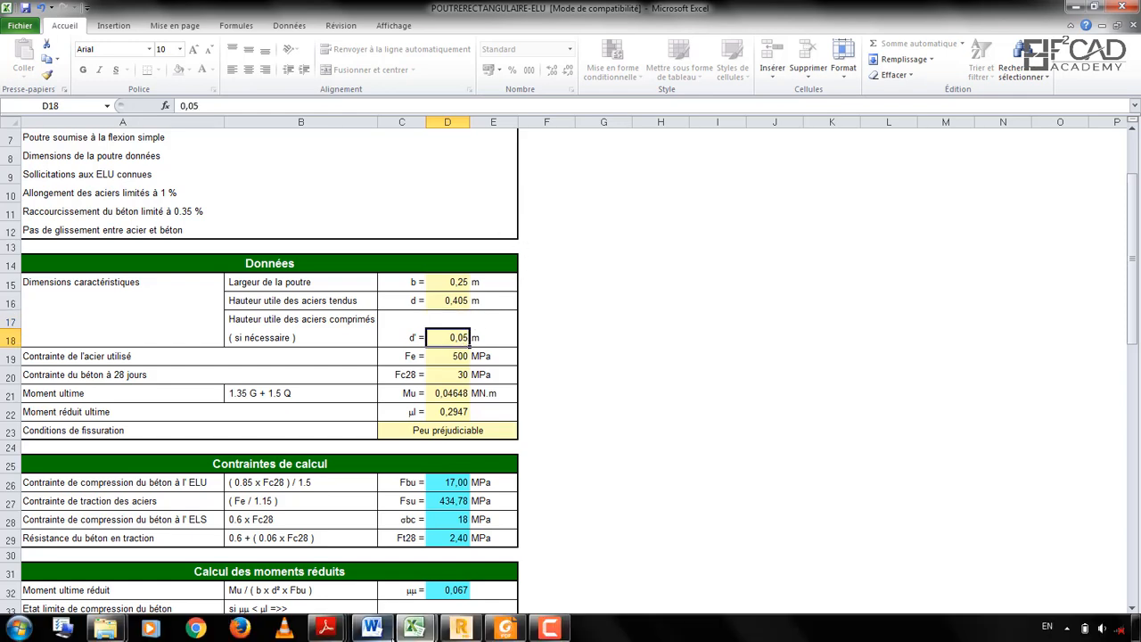
{"action": "mouse_move", "coordinate": [415, 627]}
{"action": "mouse_move", "coordinate": [365, 535]}
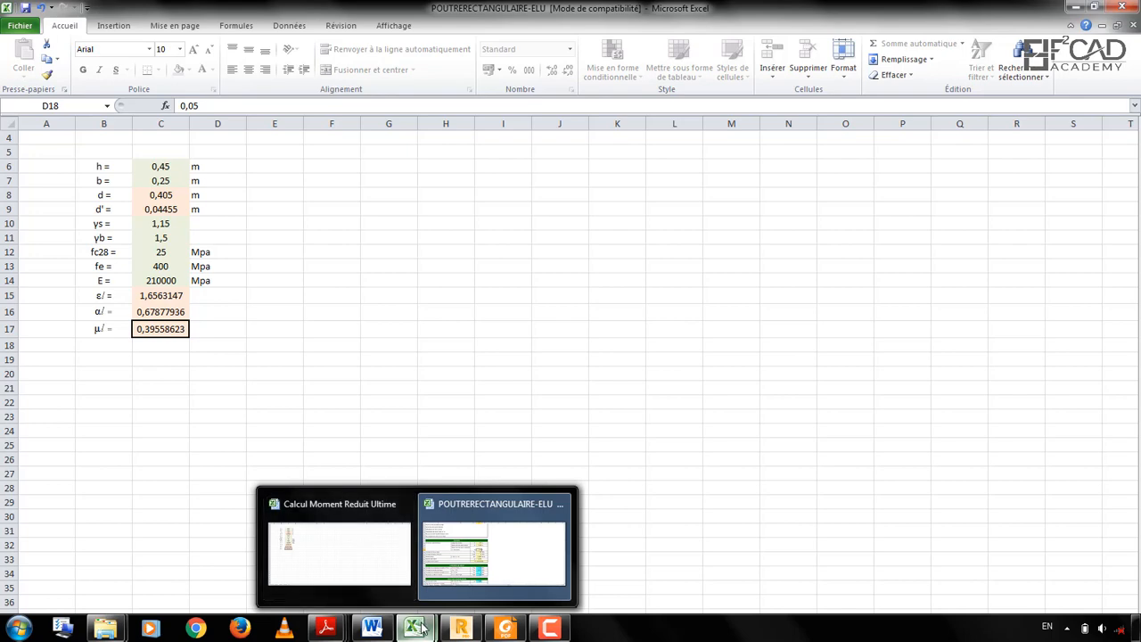
{"action": "left_click", "coordinate": [493, 568]}
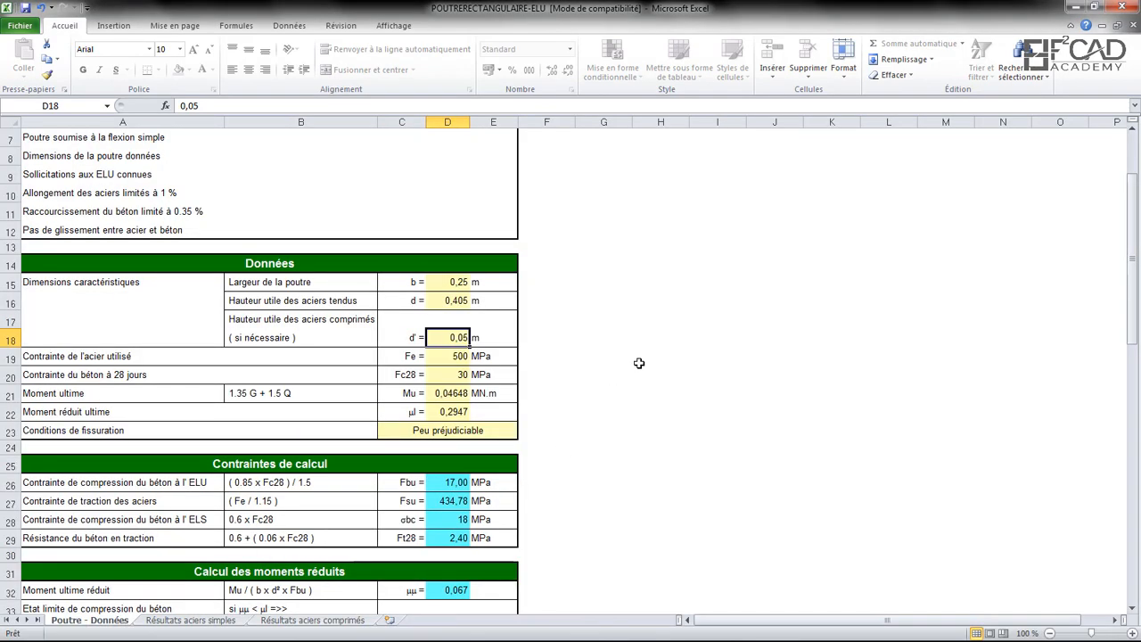
{"action": "type", "text": "0,044"}
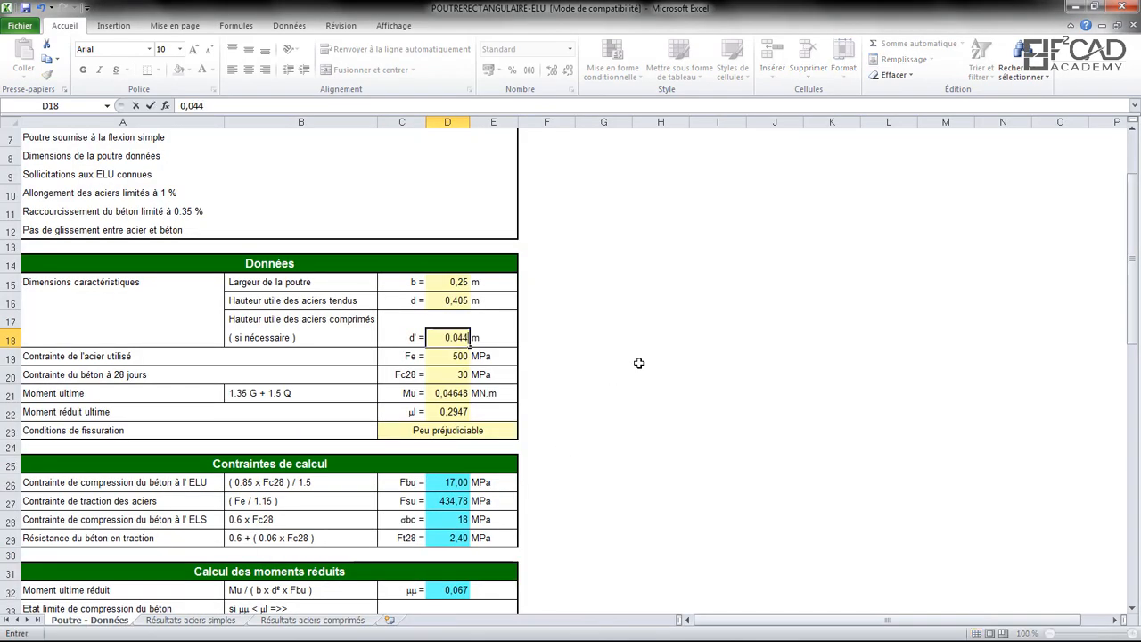
{"action": "type", "text": "55"}
{"action": "key", "text": "Return"}
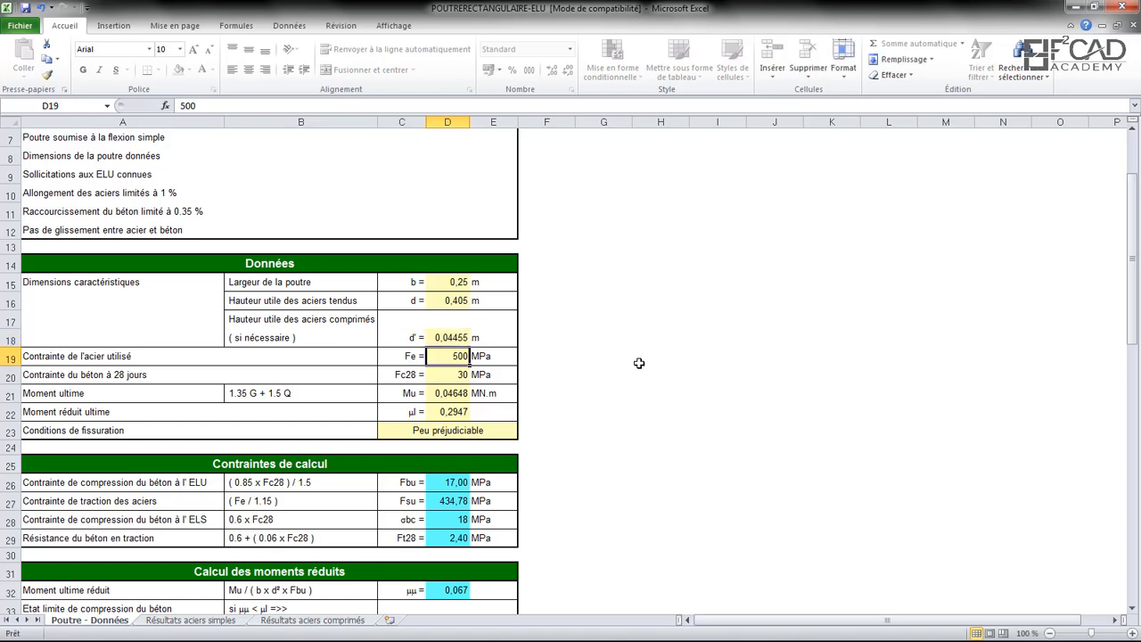
Step: Set the steel stress Fe to 400 MPa and the 28-day concrete stress Fc28 to 25 MPa
{"action": "type", "text": "40"}
{"action": "key", "text": "Return"}
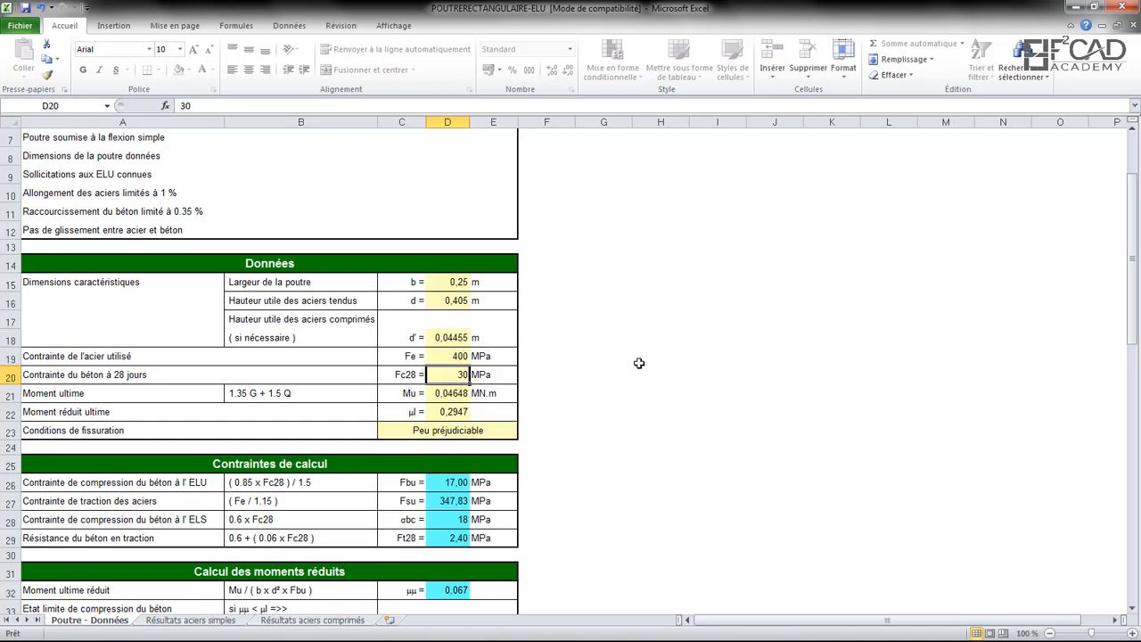
{"action": "type", "text": "25"}
{"action": "key", "text": "Return"}
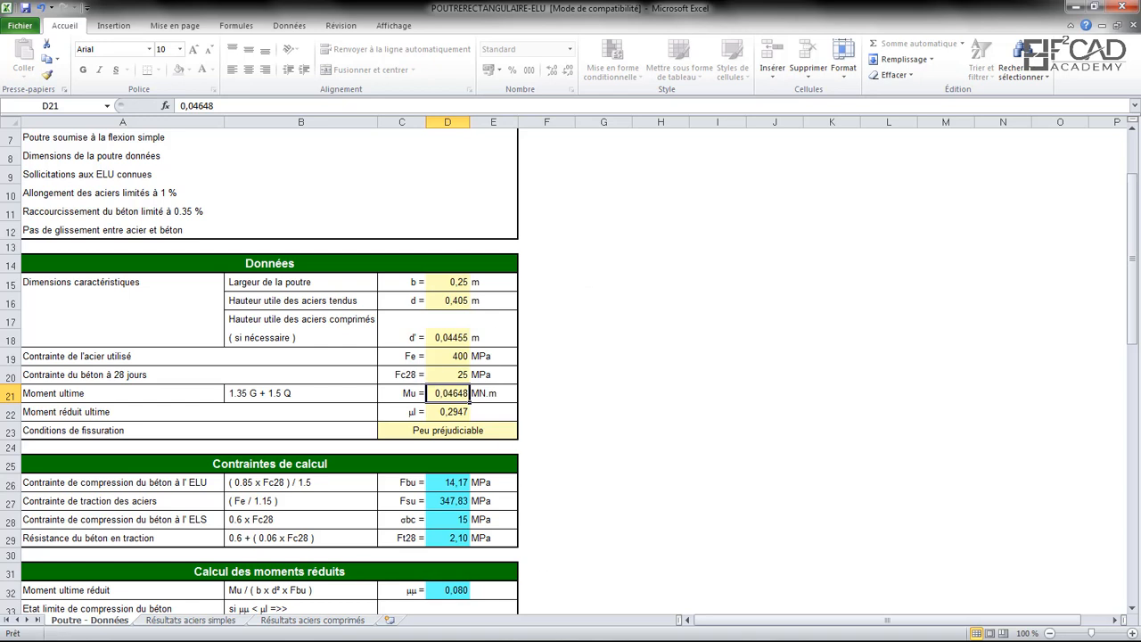
Step: Check Mu in Doc2.pdf in Foxit Reader and convert it to MN.m in the Windows Calculator by dividing 40,26 by 1000
{"action": "left_click", "coordinate": [509, 628]}
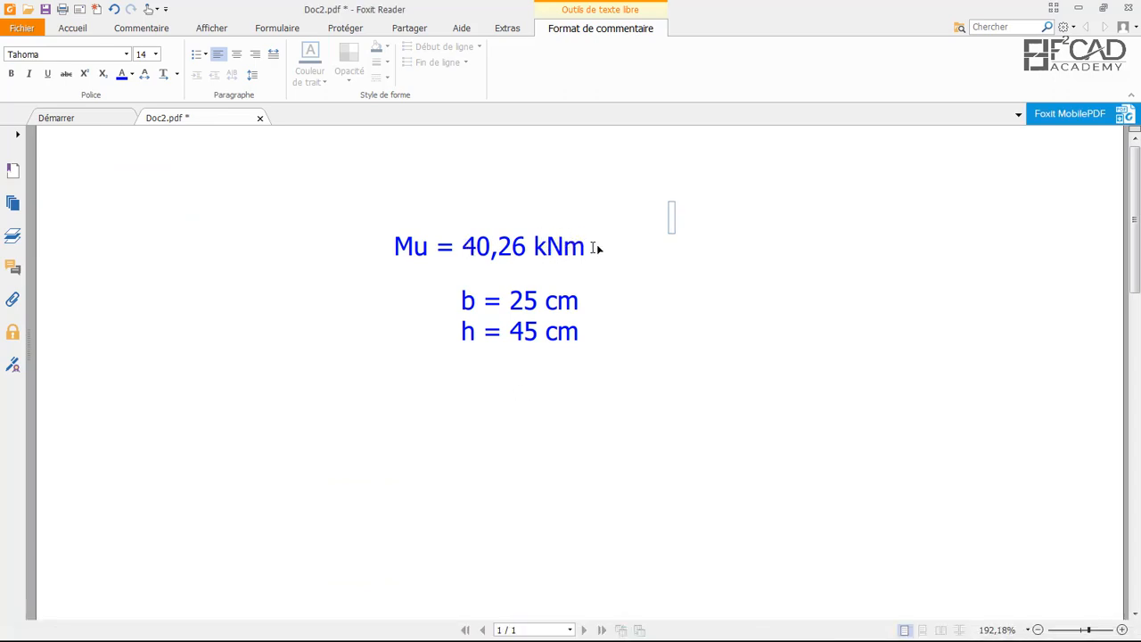
{"action": "left_click", "coordinate": [18, 628]}
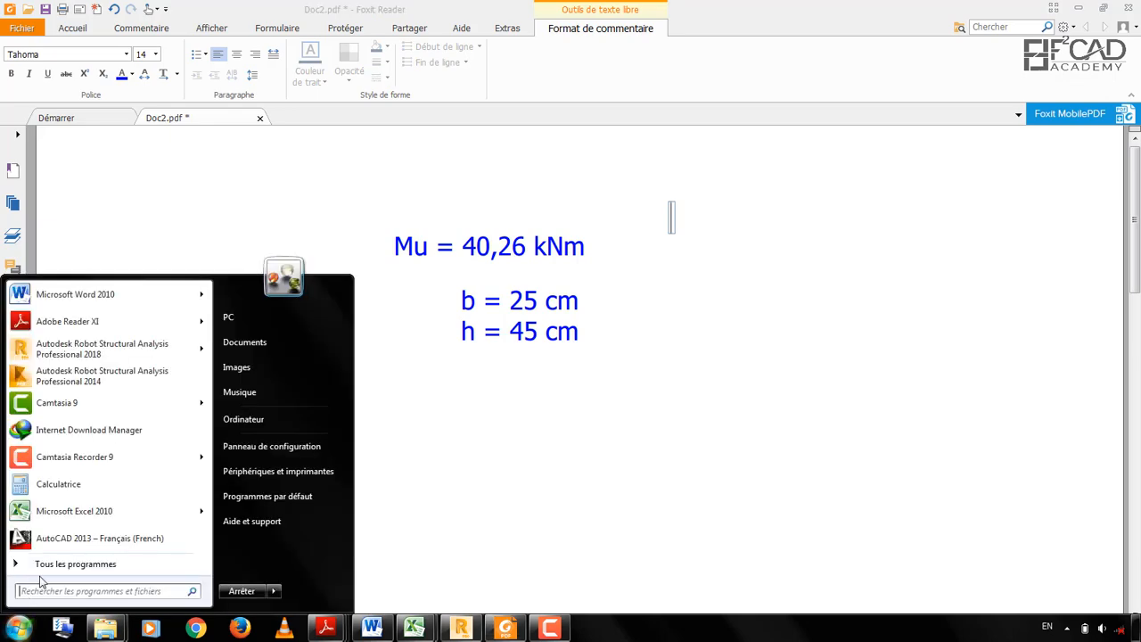
{"action": "left_click", "coordinate": [112, 486]}
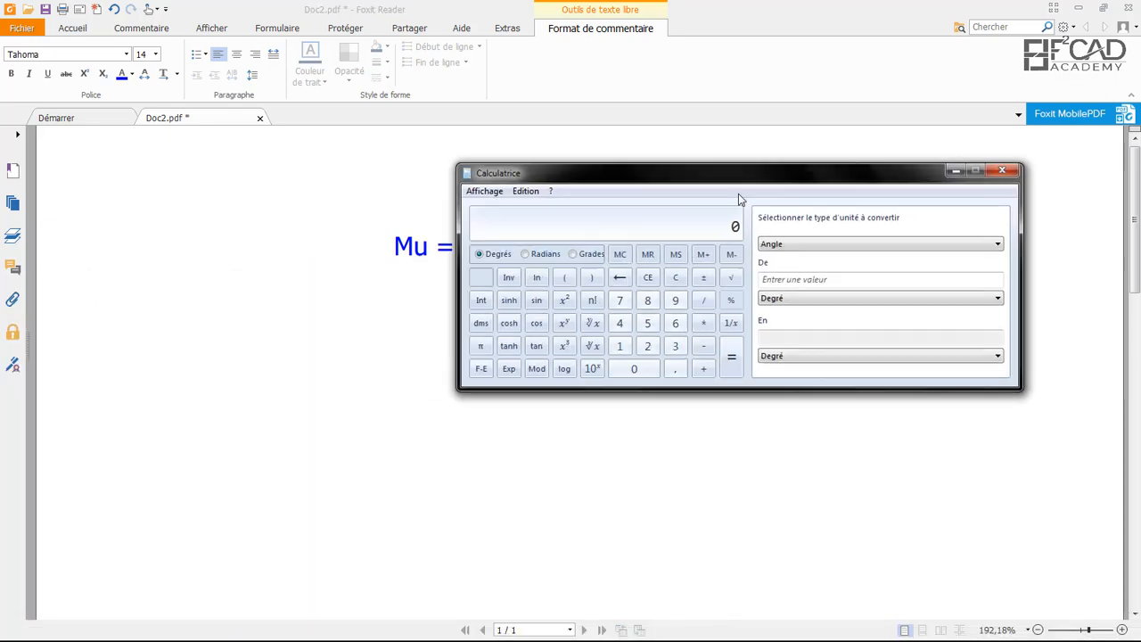
{"action": "left_click_drag", "start_coordinate": [666, 174], "coordinate": [715, 330]}
{"action": "type", "text": "40"}
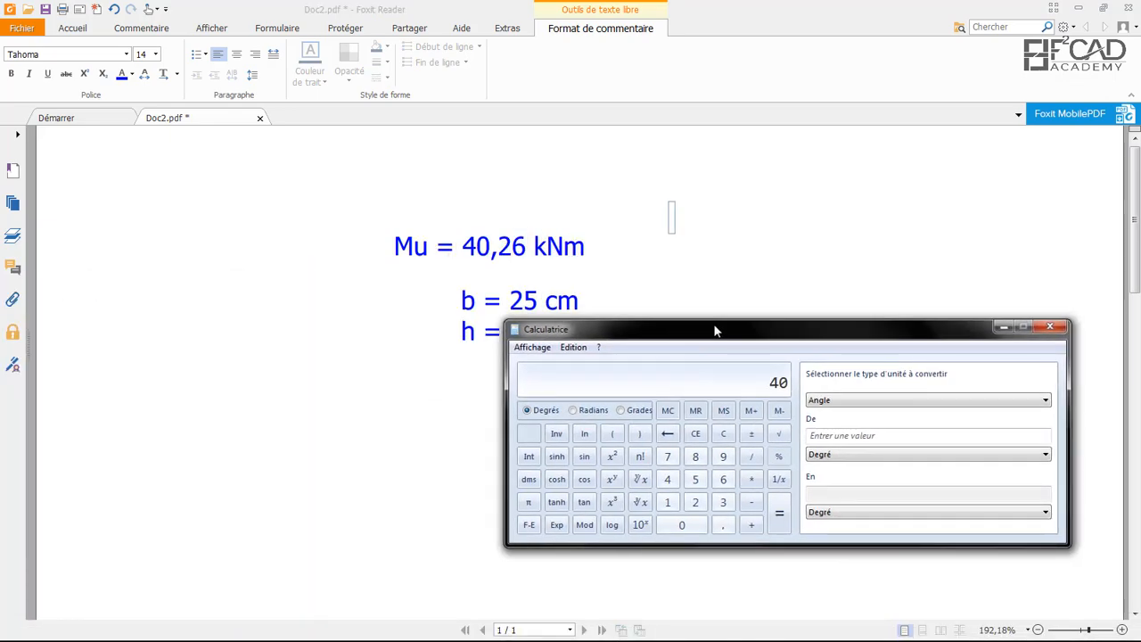
{"action": "type", "text": ",26 / "}
{"action": "type", "text": "1000"}
{"action": "key", "text": "Return"}
Step: Switch to the POUTRERECTANGULAIRE-ELU workbook in Excel and set the ultimate moment Mu to 0,04026 MN.m
{"action": "mouse_move", "coordinate": [481, 634]}
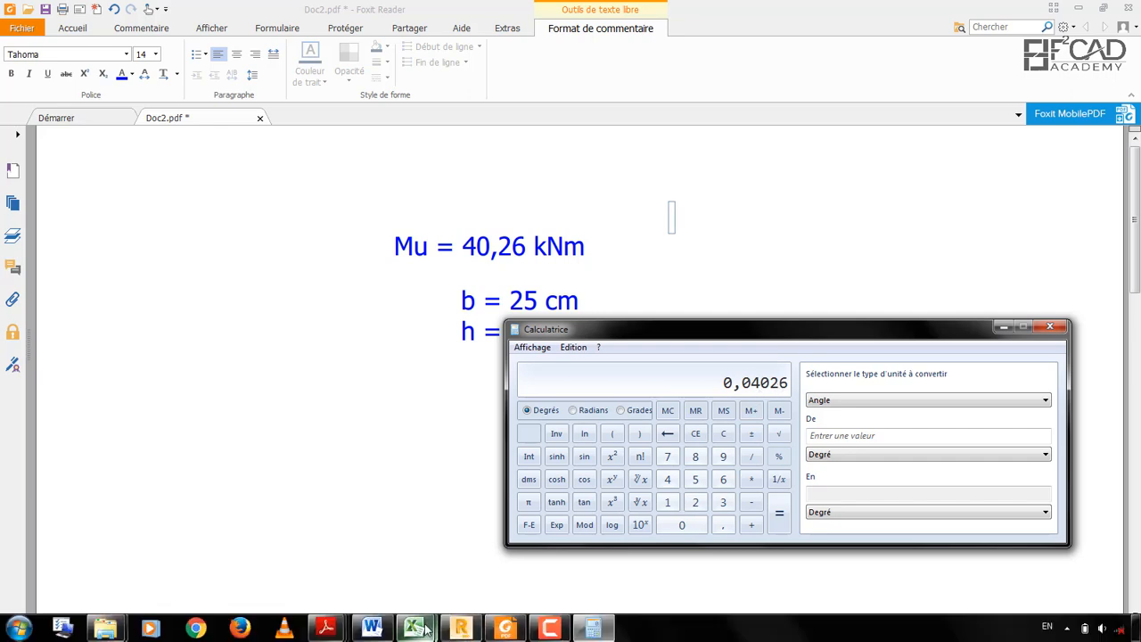
{"action": "left_click", "coordinate": [505, 552]}
{"action": "left_click", "coordinate": [463, 394]}
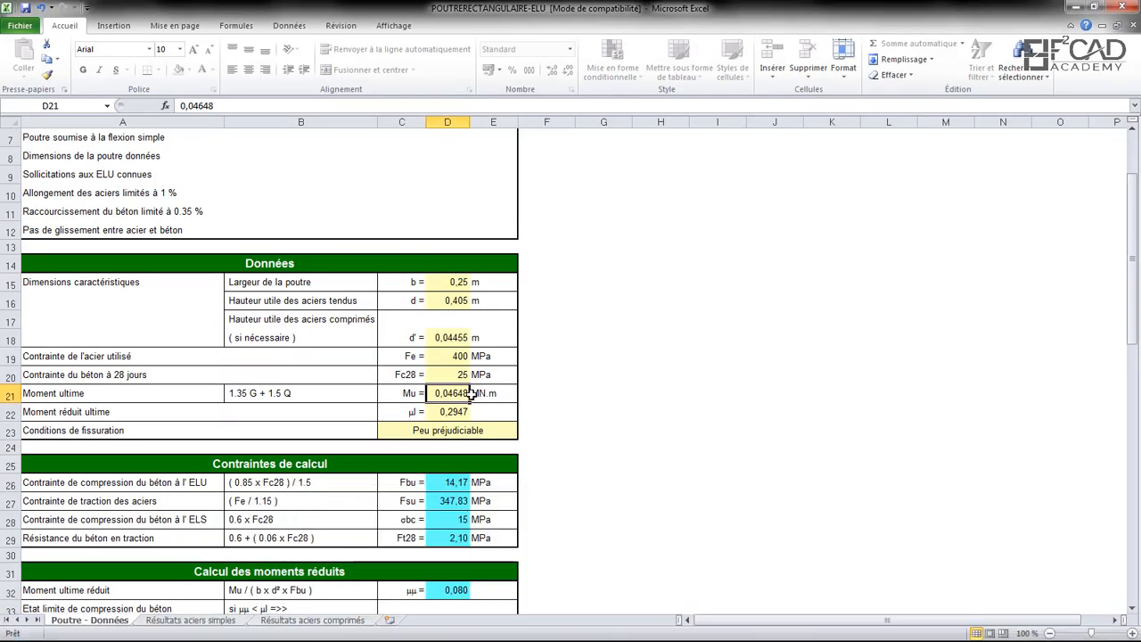
{"action": "type", "text": "0,04"}
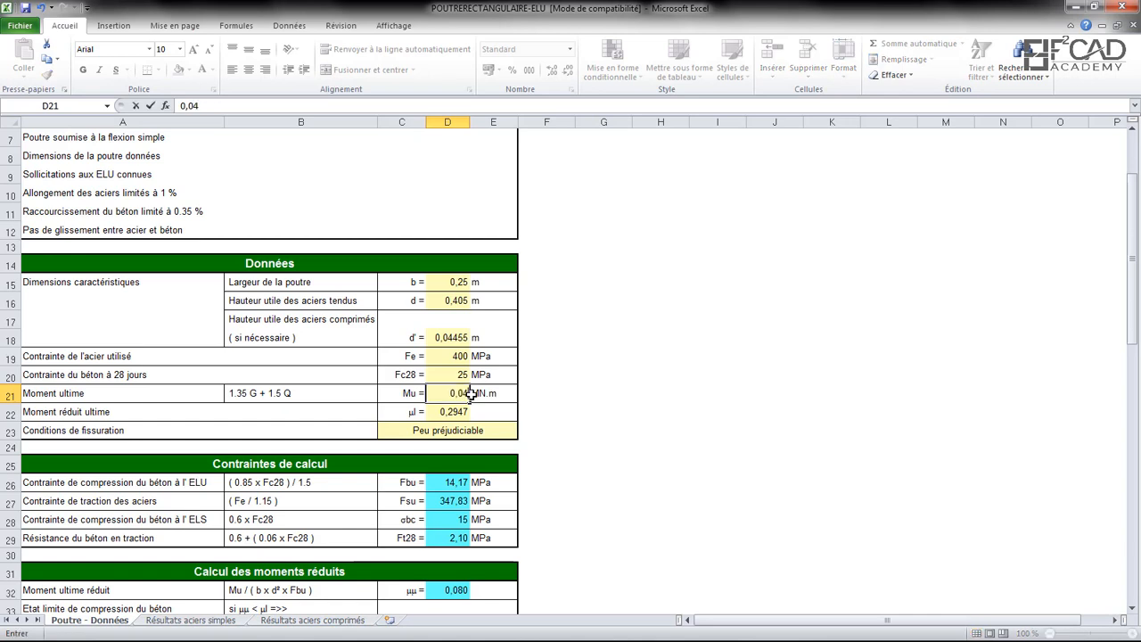
{"action": "type", "text": "026"}
{"action": "key", "text": "Return"}
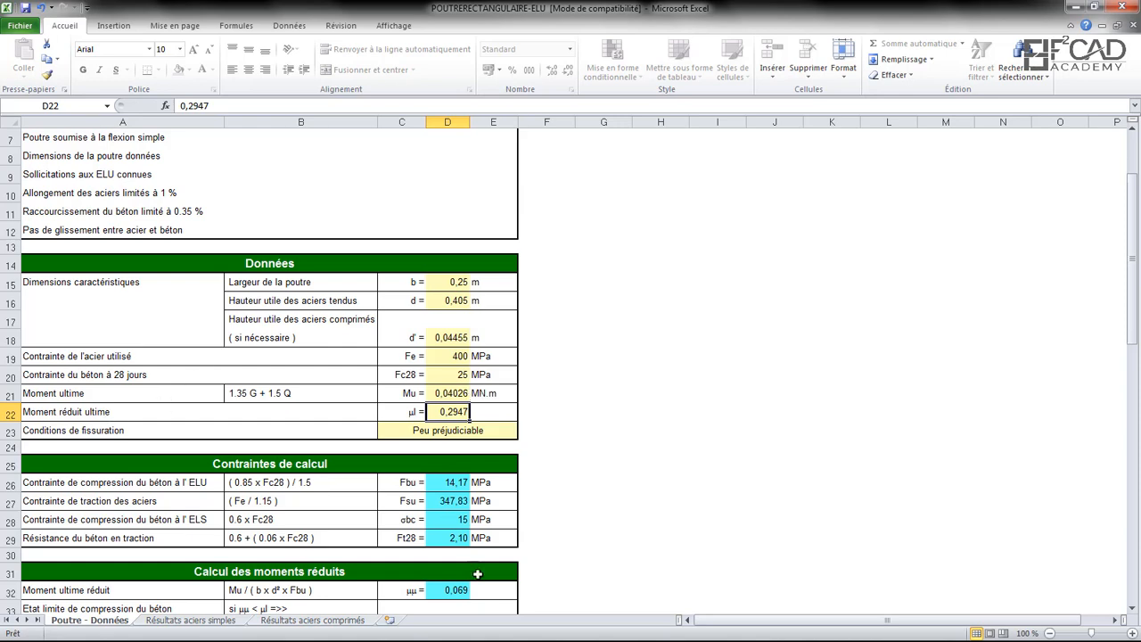
Step: Look up the ultimate reduced moment in Calcul Moment Reduit Ultime and set μl to 0,39558623 in POUTRERECTANGULAIRE-ELU
{"action": "mouse_move", "coordinate": [462, 628]}
{"action": "mouse_move", "coordinate": [419, 628]}
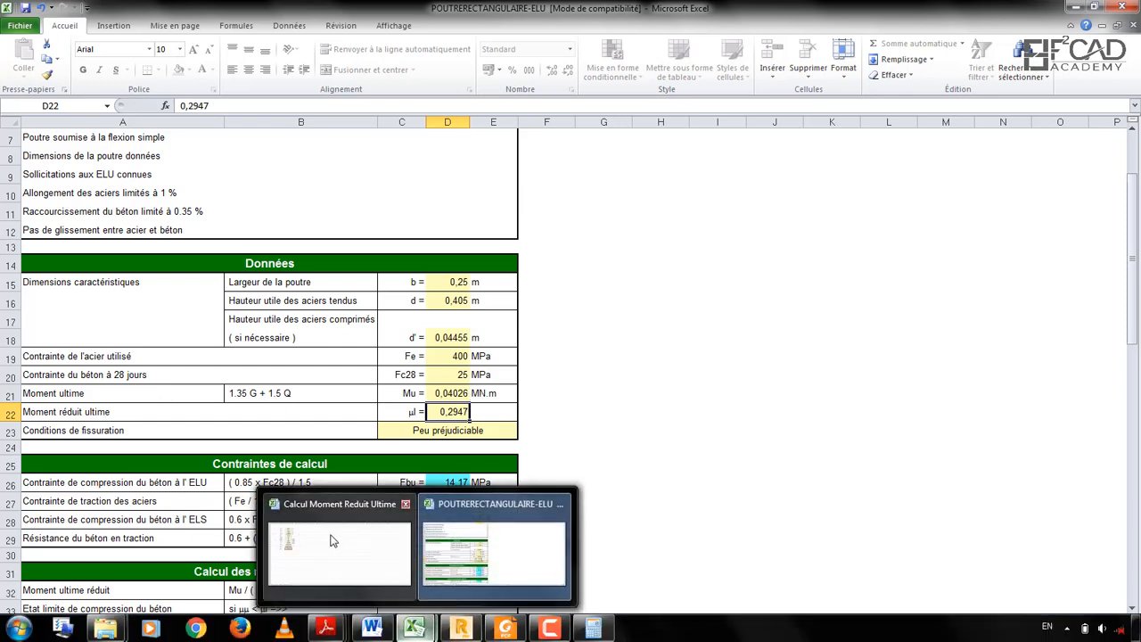
{"action": "left_click", "coordinate": [331, 540]}
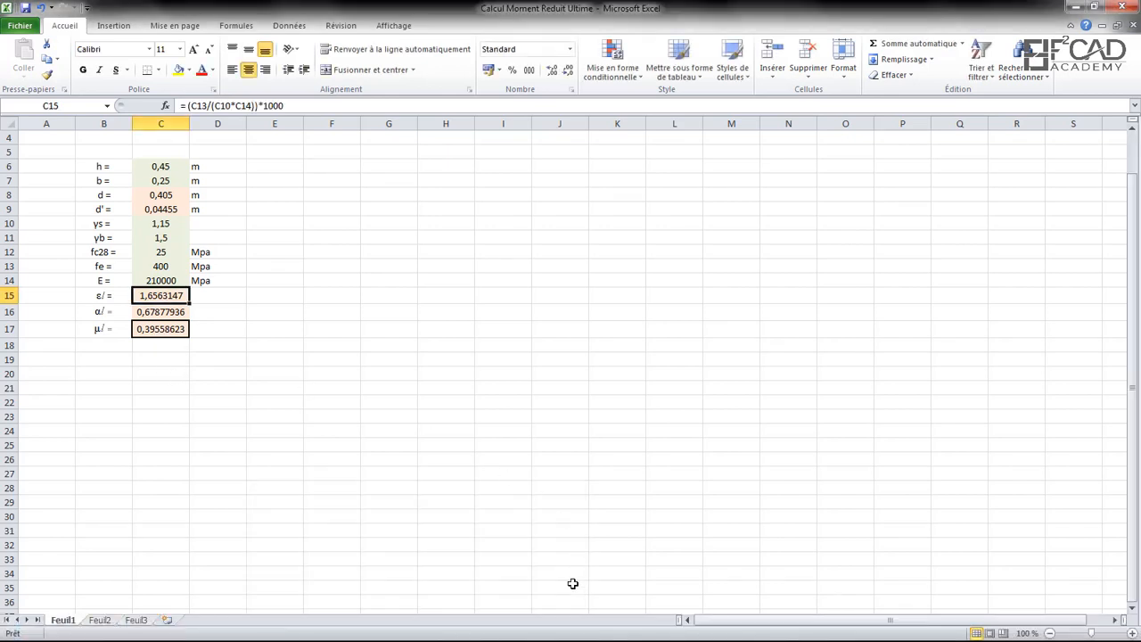
{"action": "mouse_move", "coordinate": [559, 634]}
{"action": "mouse_move", "coordinate": [419, 628]}
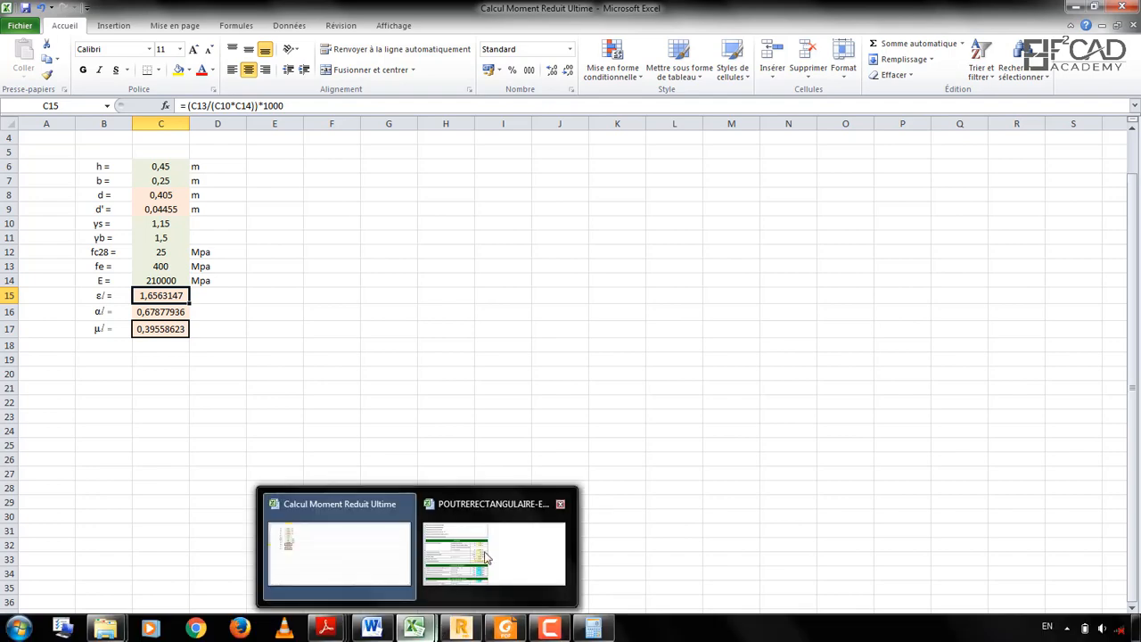
{"action": "left_click", "coordinate": [503, 548]}
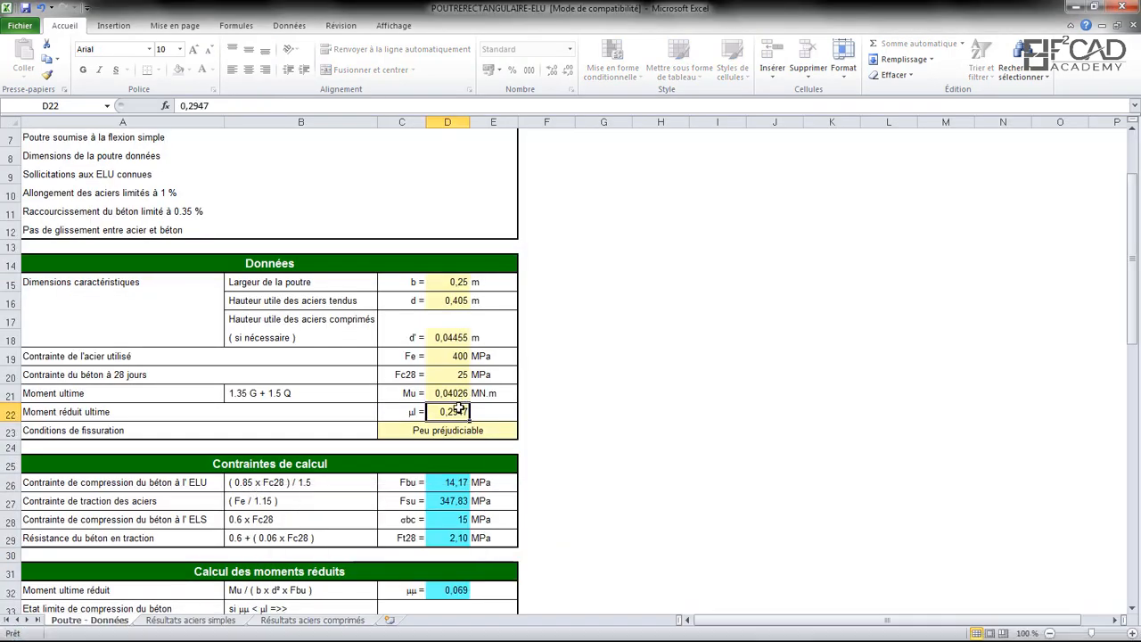
{"action": "type", "text": "0,39"}
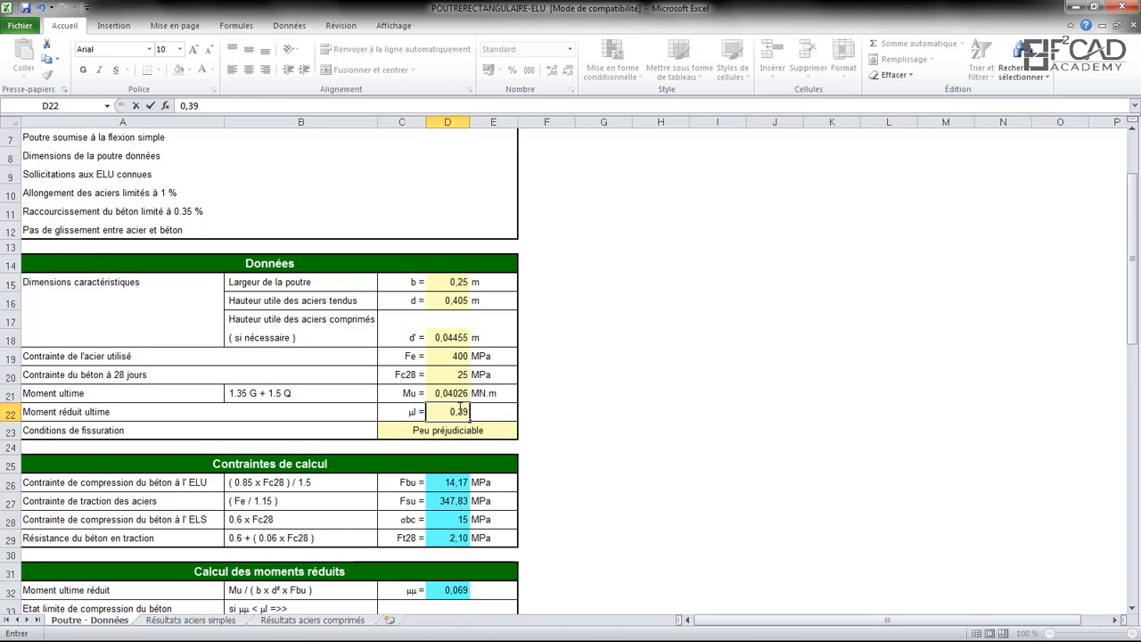
{"action": "type", "text": "55"}
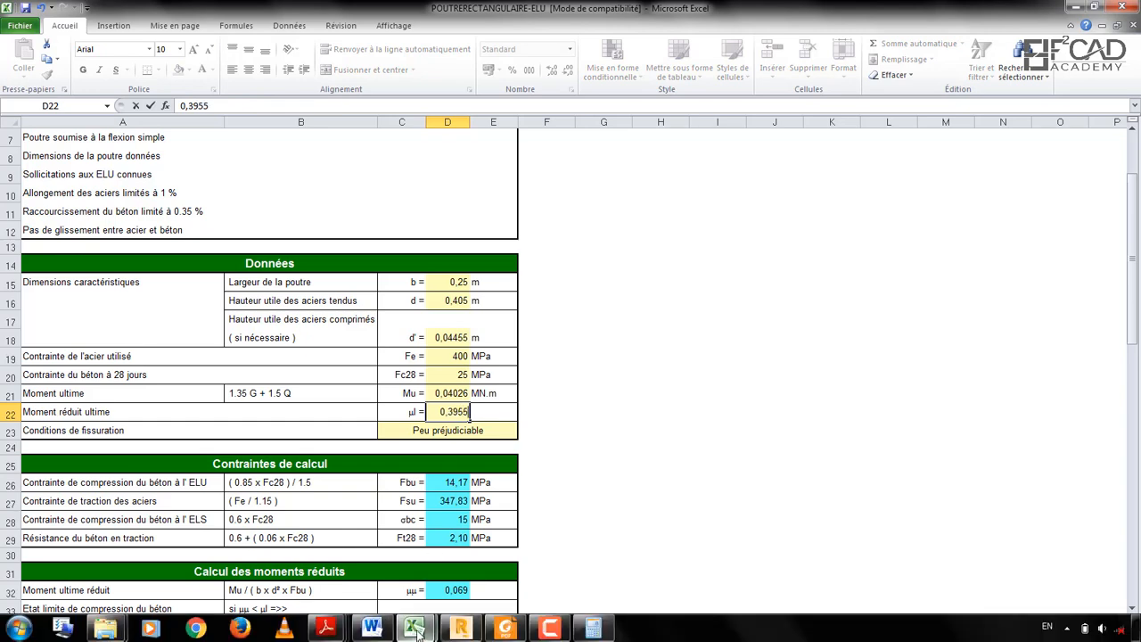
{"action": "mouse_move", "coordinate": [414, 628]}
{"action": "mouse_move", "coordinate": [325, 545]}
{"action": "type", "text": "8623"}
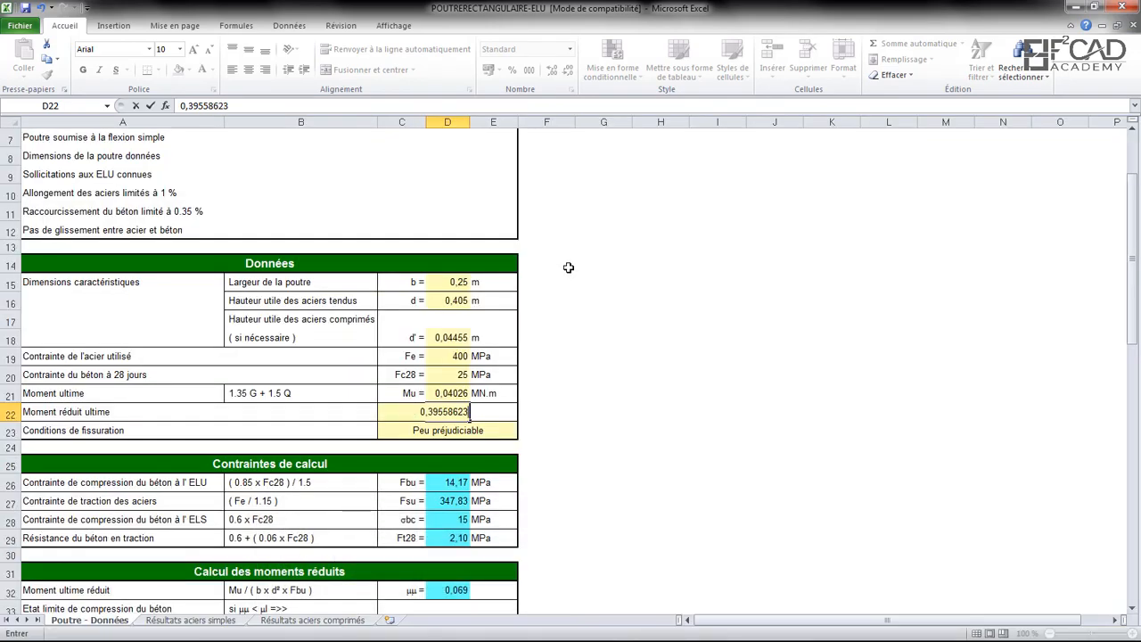
{"action": "key", "text": "Return"}
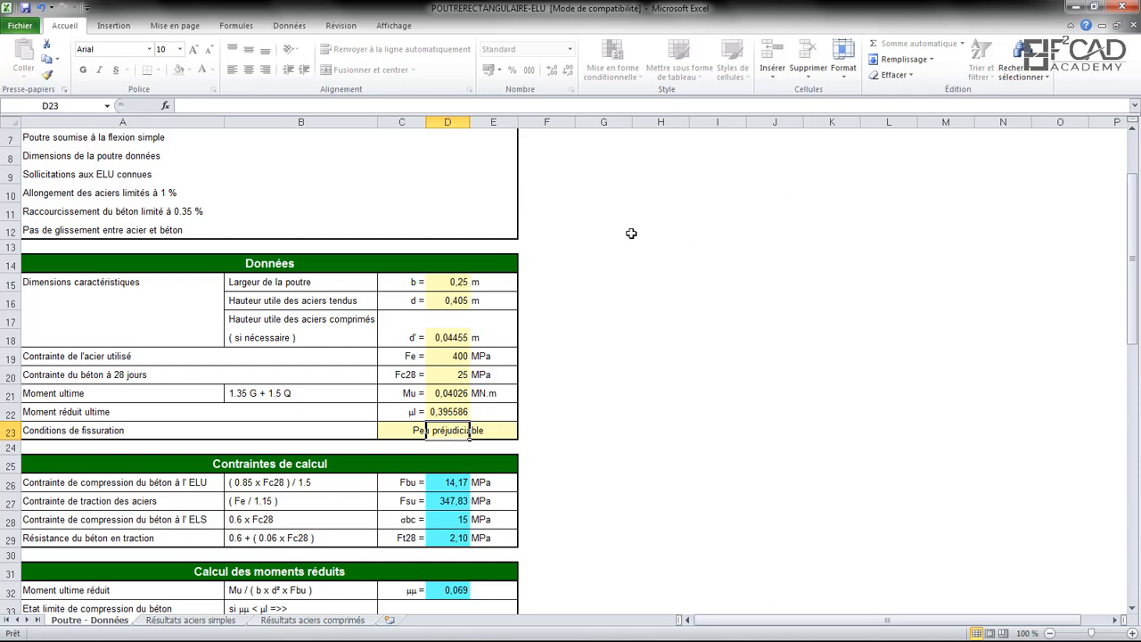
Step: Check the compression steel condition under Calcul des moments réduits and open the Résultats aciers simples sheet
{"action": "scroll", "coordinate": [525, 272], "scroll_direction": "down", "scroll_amount": 2}
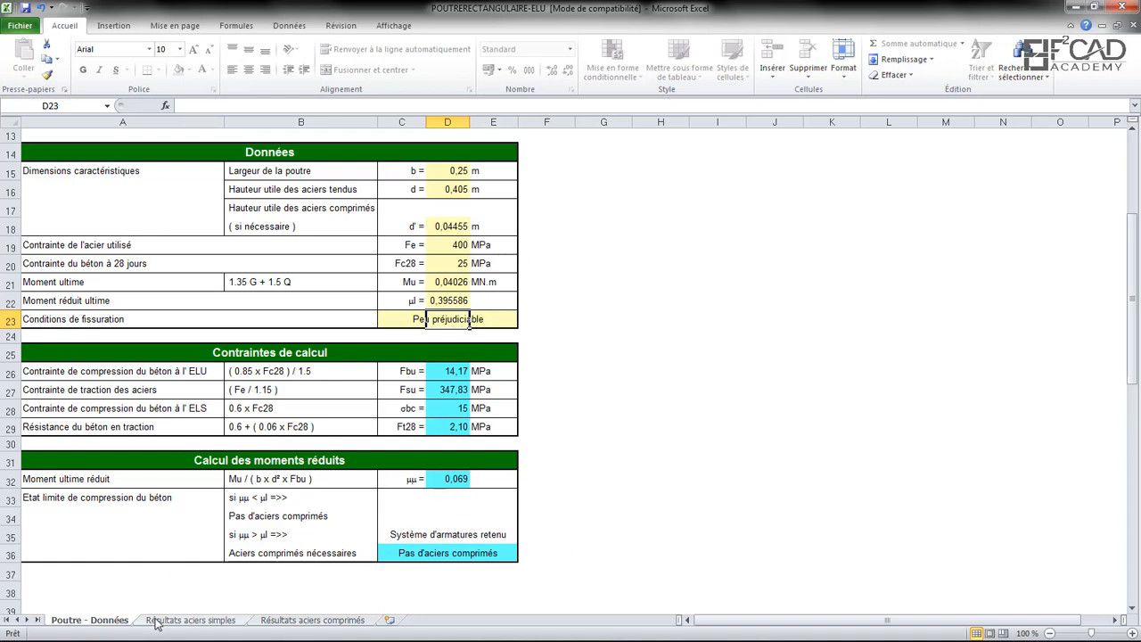
{"action": "left_click", "coordinate": [201, 622]}
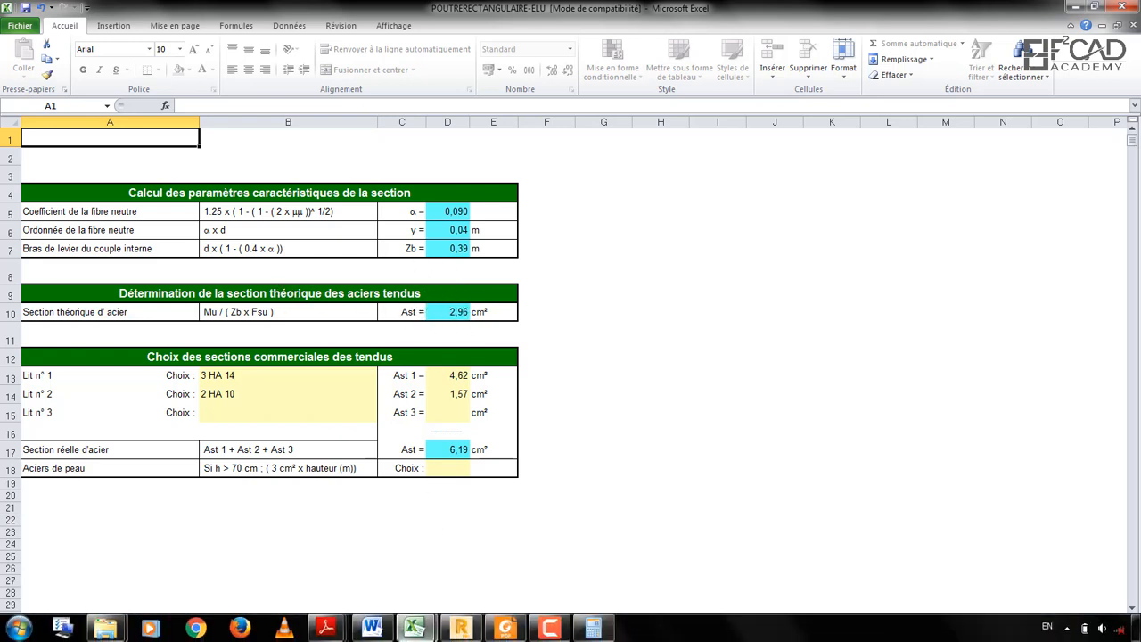
{"action": "left_click", "coordinate": [473, 630]}
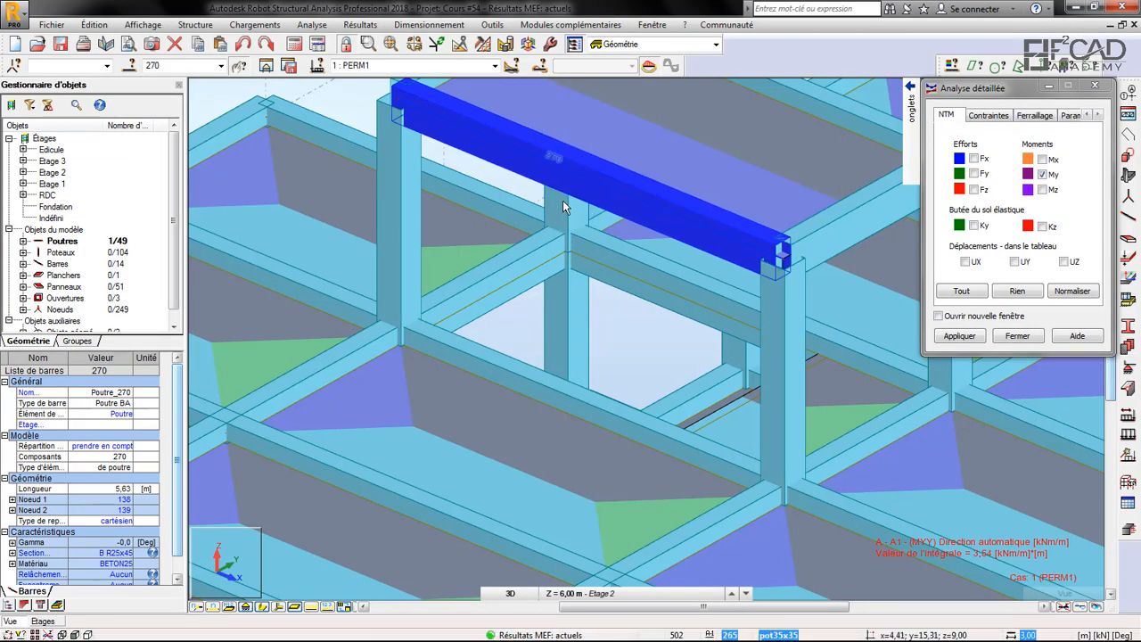
{"action": "mouse_move", "coordinate": [425, 639]}
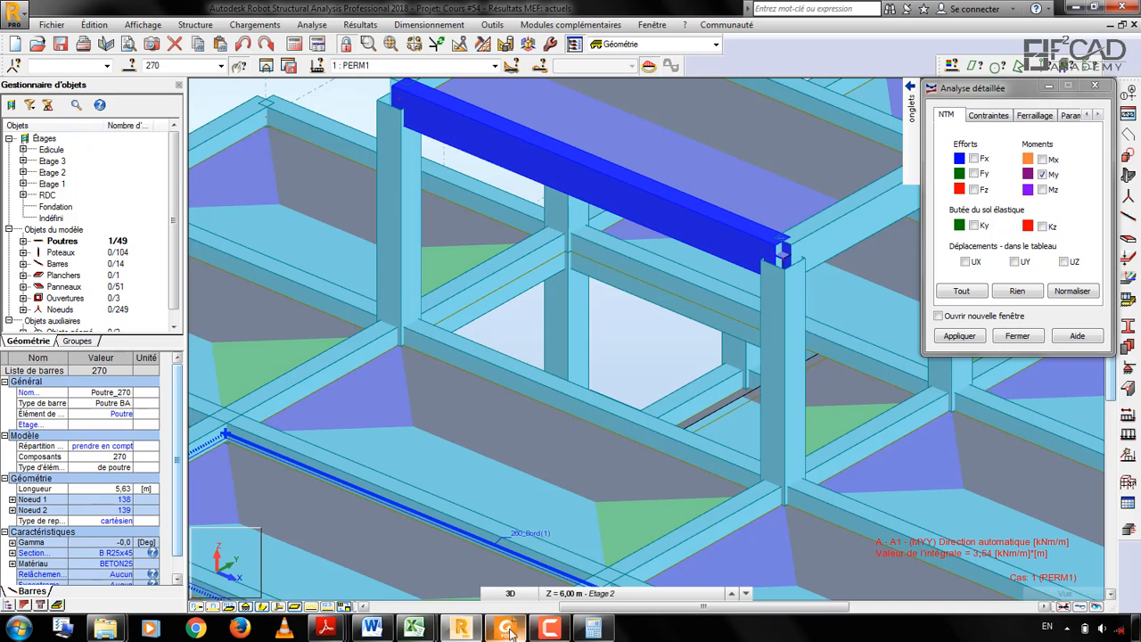
{"action": "mouse_move", "coordinate": [428, 613]}
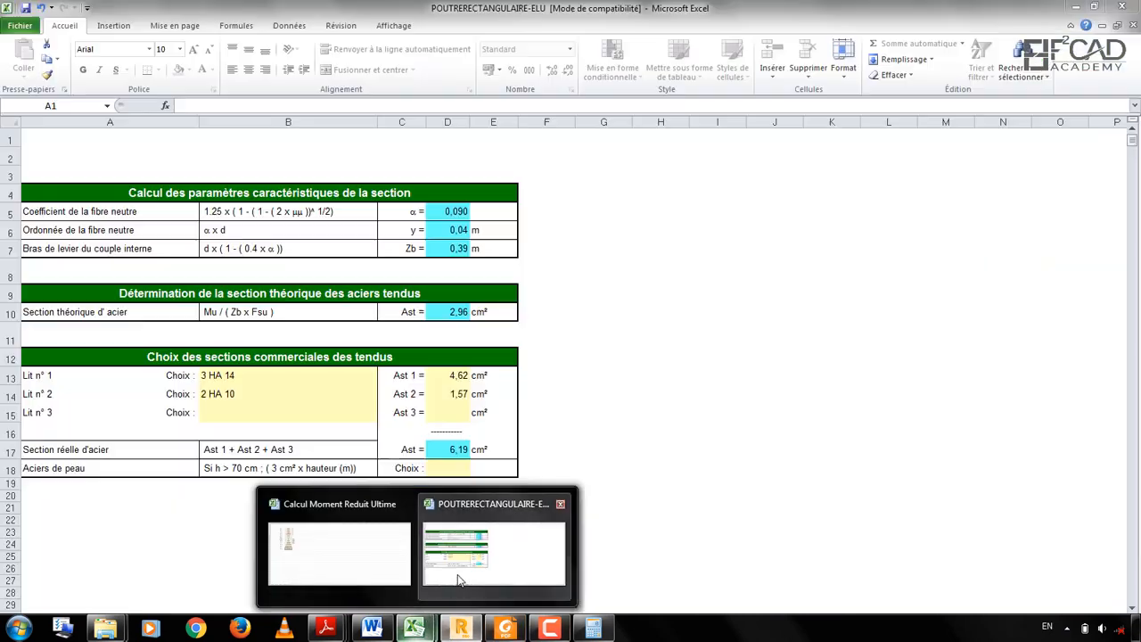
{"action": "left_click", "coordinate": [458, 574]}
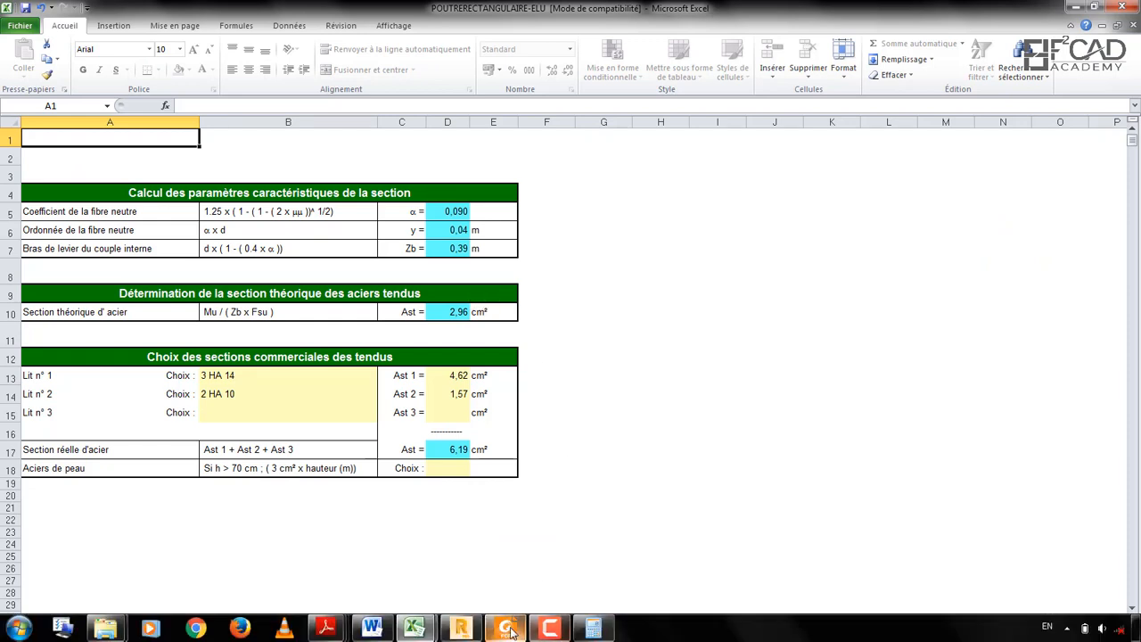
Step: Switch to Doc2.pdf in Foxit Reader and write the text note "Manuel Ast = 2.96 cm2" beside the beam data
{"action": "left_click", "coordinate": [508, 629]}
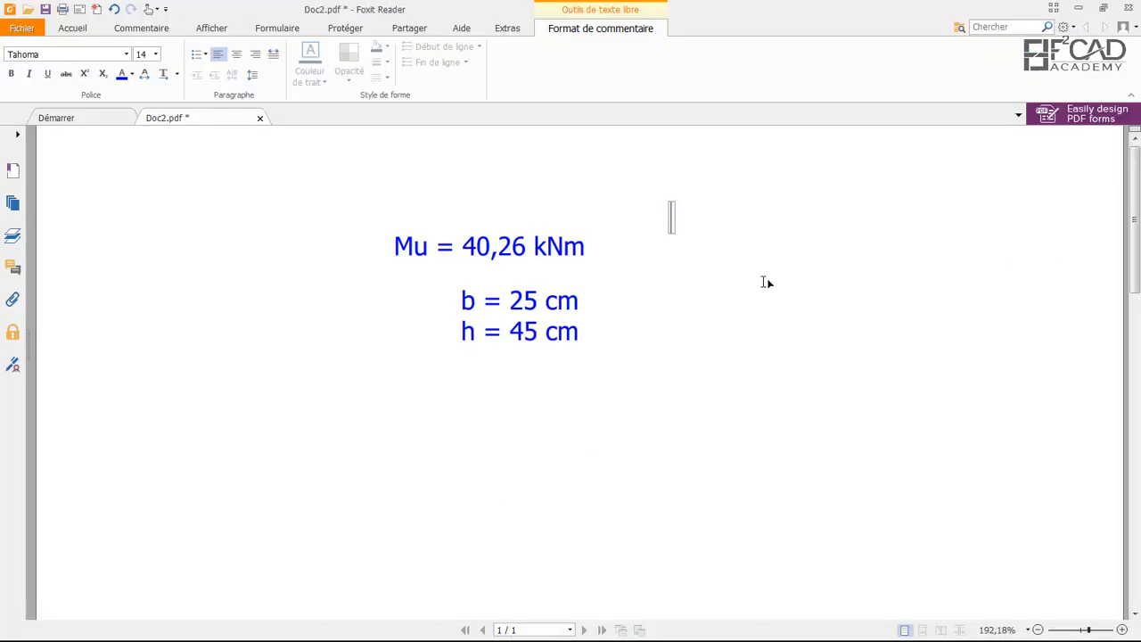
{"action": "type", "text": "Manue"}
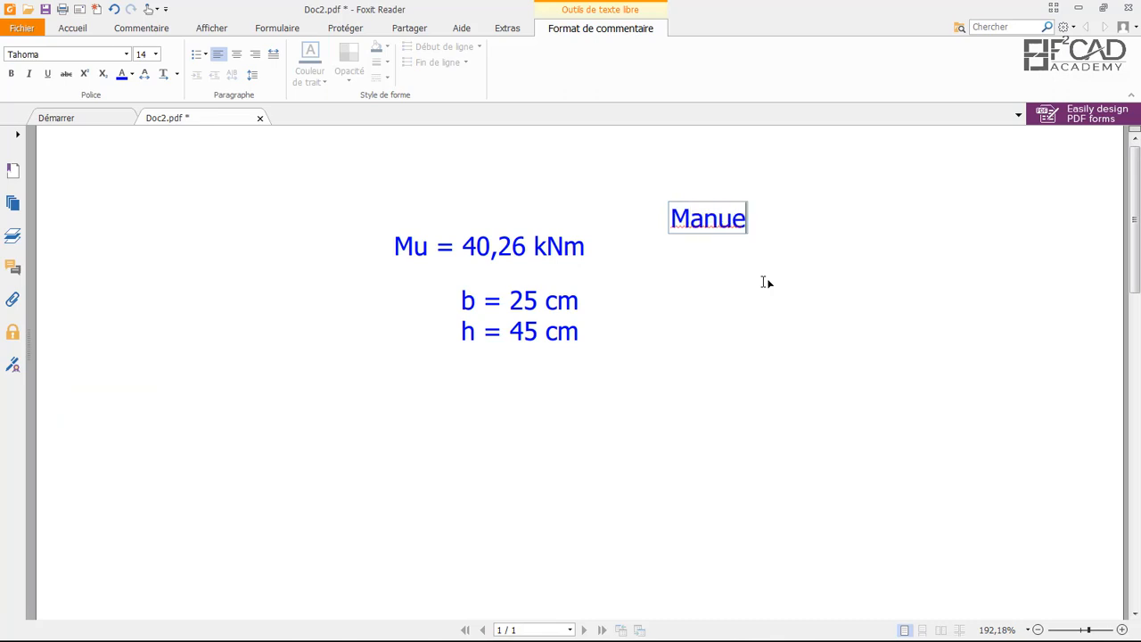
{"action": "type", "text": "l  Ast"}
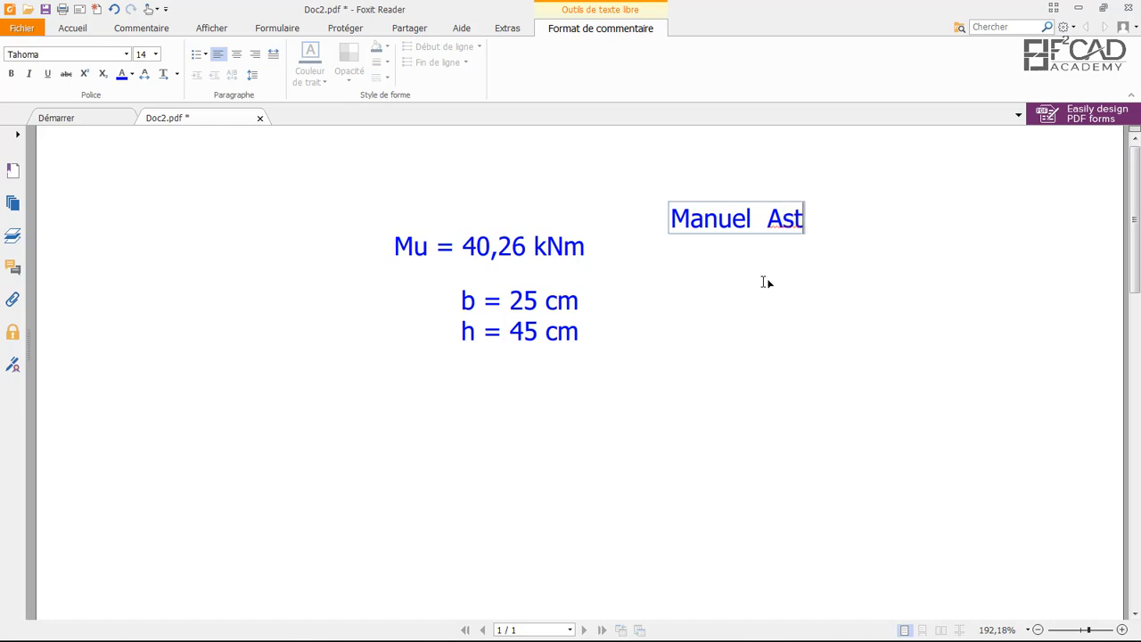
{"action": "type", "text": " = 2"}
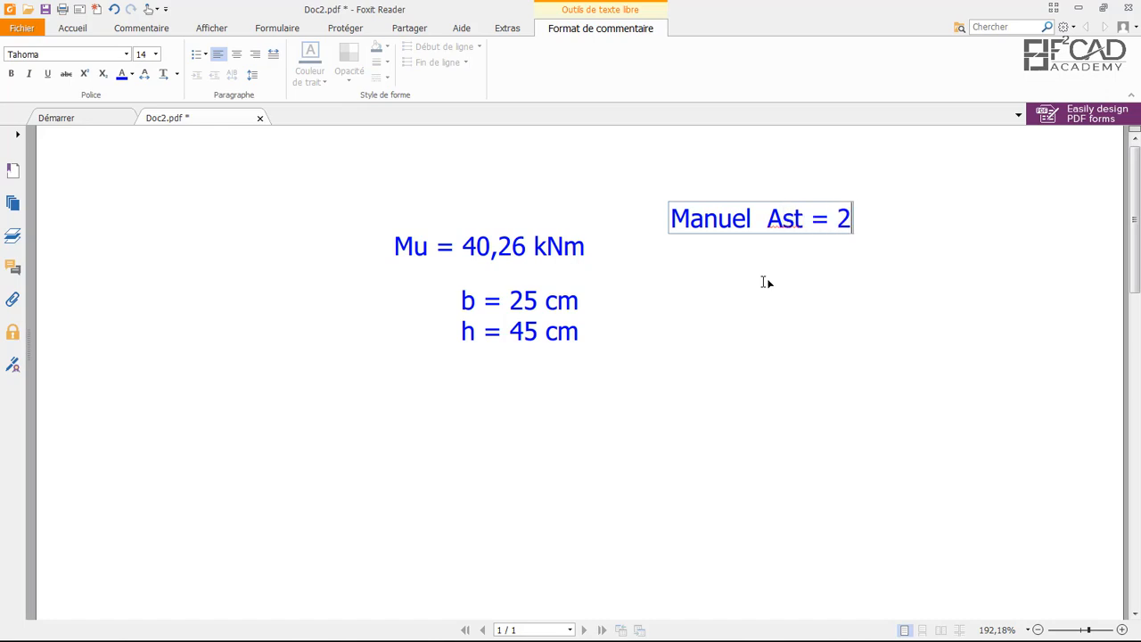
{"action": "type", "text": ".96 c"}
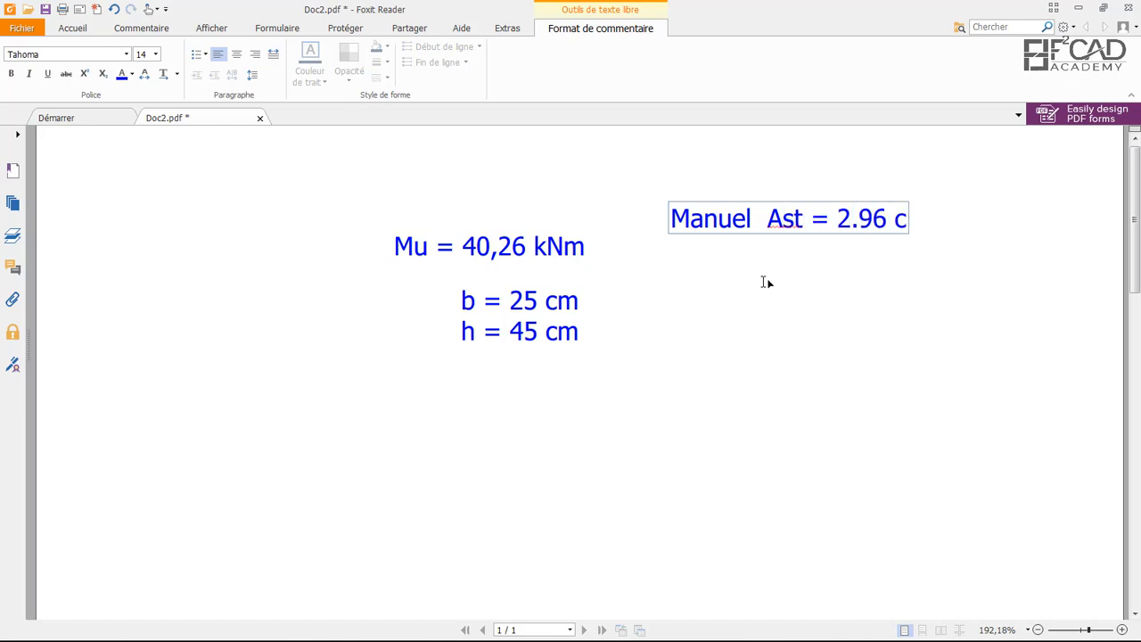
{"action": "type", "text": "m2"}
{"action": "left_click", "coordinate": [812, 335]}
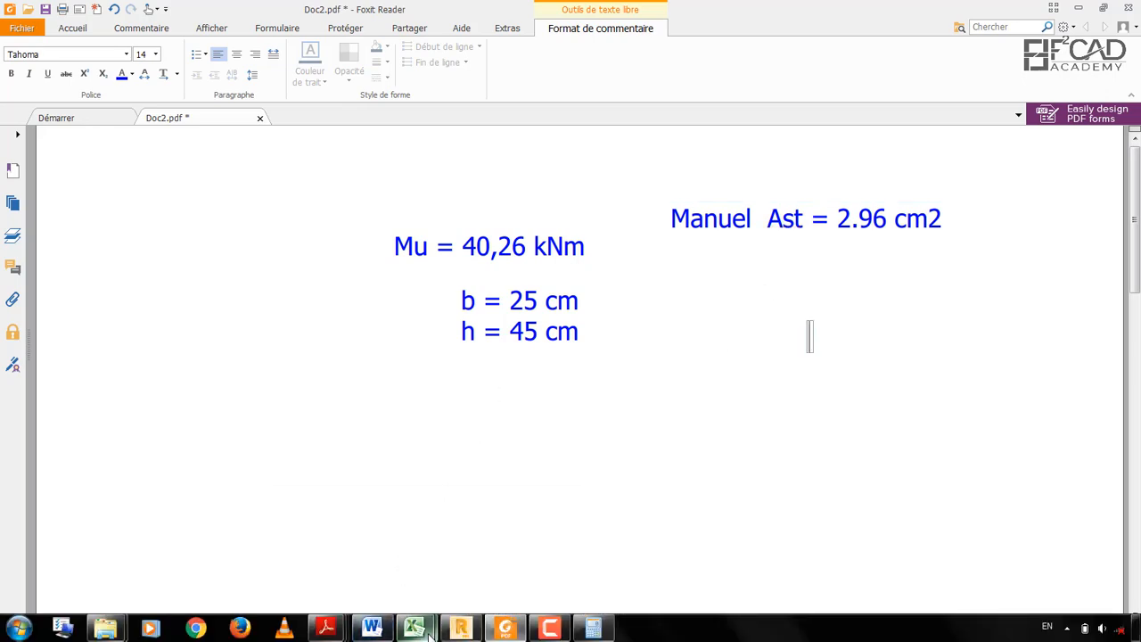
Step: Switch to Robot Structural Analysis, close Analyse détaillée and send beam 270 to the RC beam reinforcement module with Combinaisons manuelles
{"action": "mouse_move", "coordinate": [416, 628]}
{"action": "left_click", "coordinate": [490, 547]}
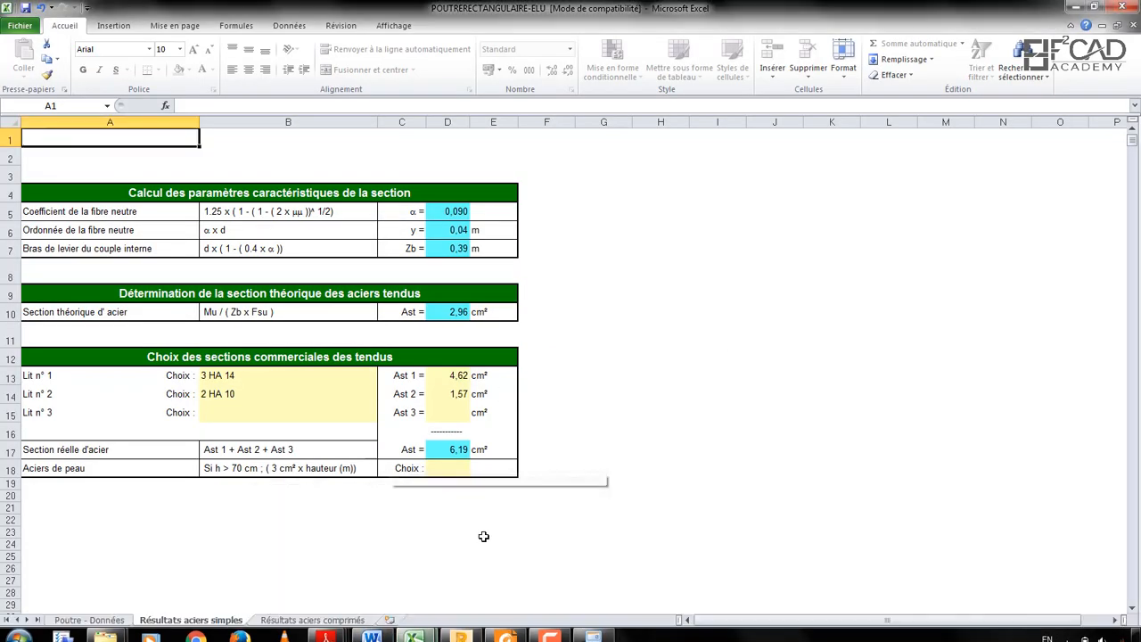
{"action": "left_click", "coordinate": [463, 628]}
{"action": "scroll", "coordinate": [555, 343], "scroll_direction": "down", "scroll_amount": 3}
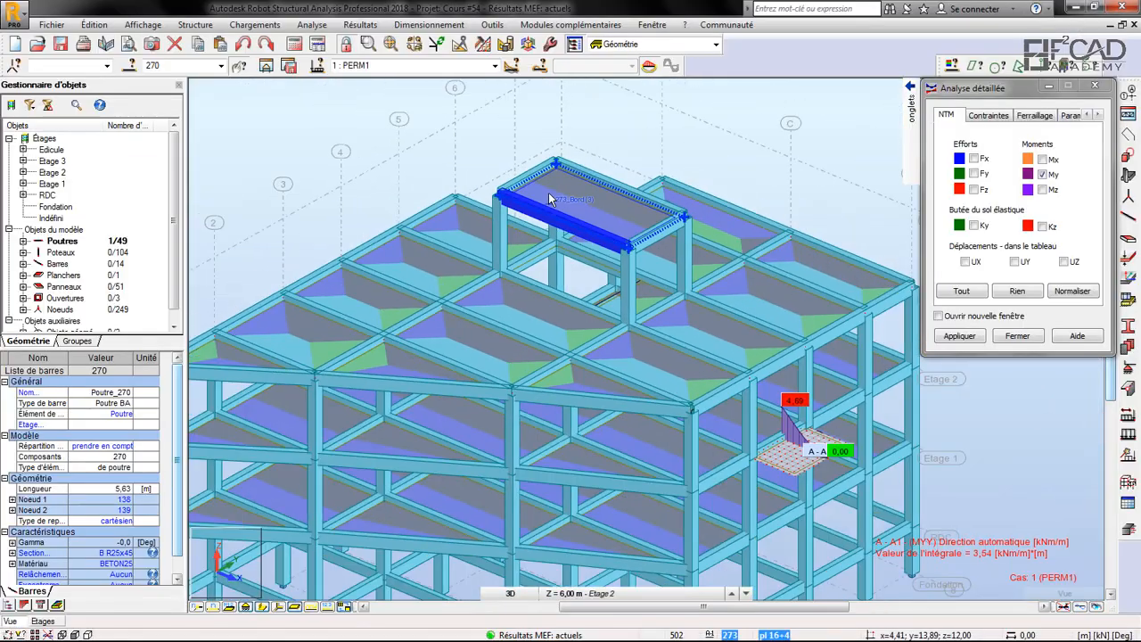
{"action": "left_click", "coordinate": [1016, 336]}
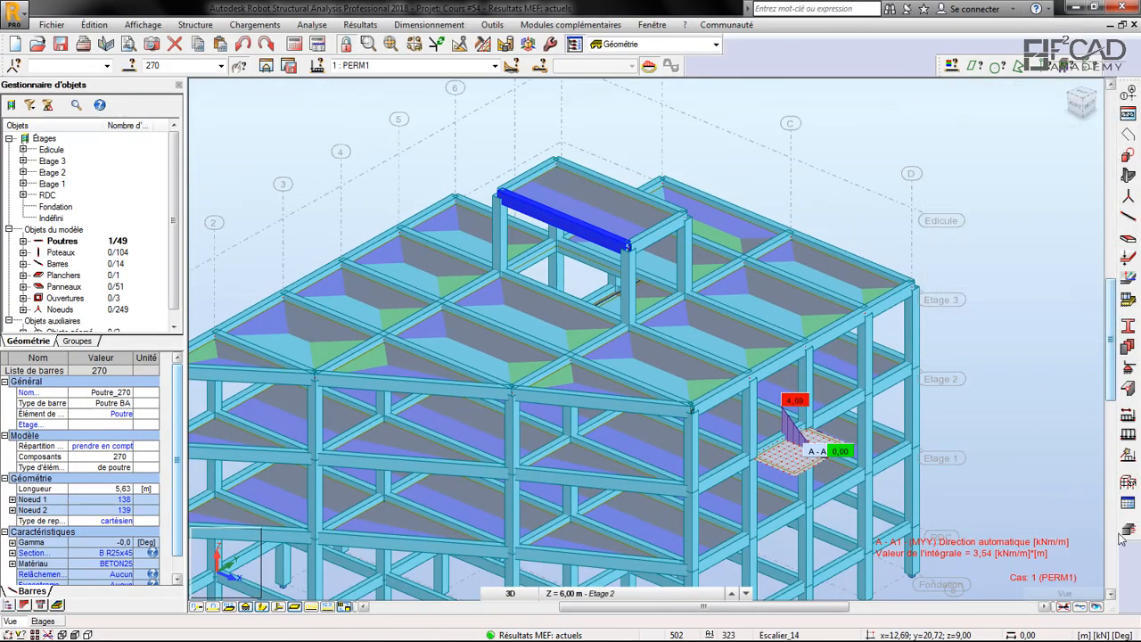
{"action": "left_click", "coordinate": [1123, 531]}
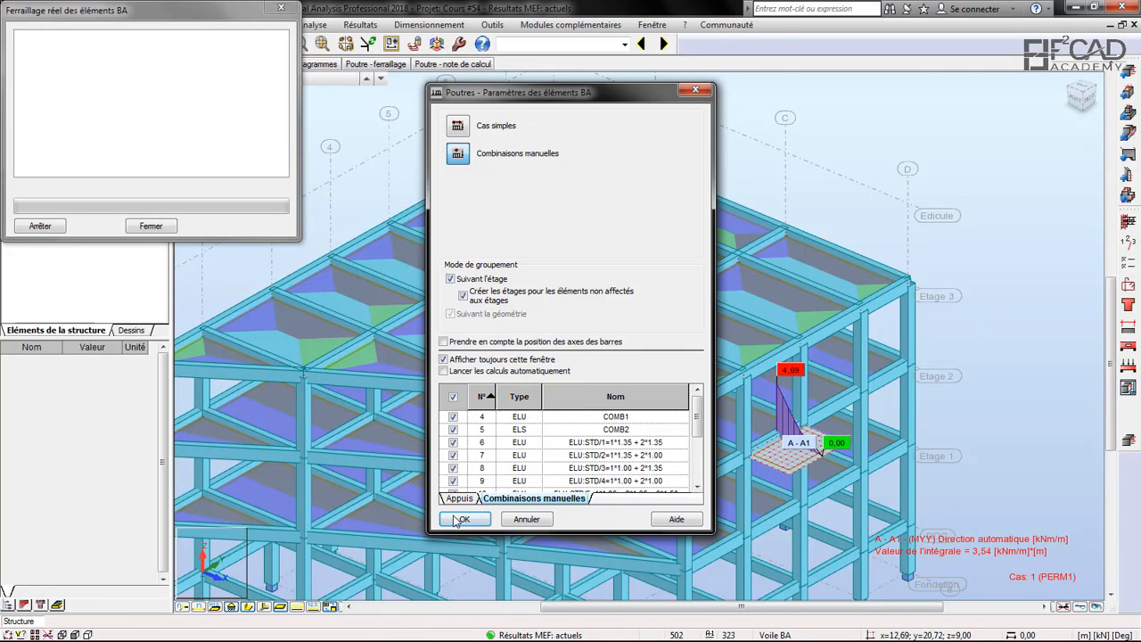
{"action": "left_click", "coordinate": [454, 517]}
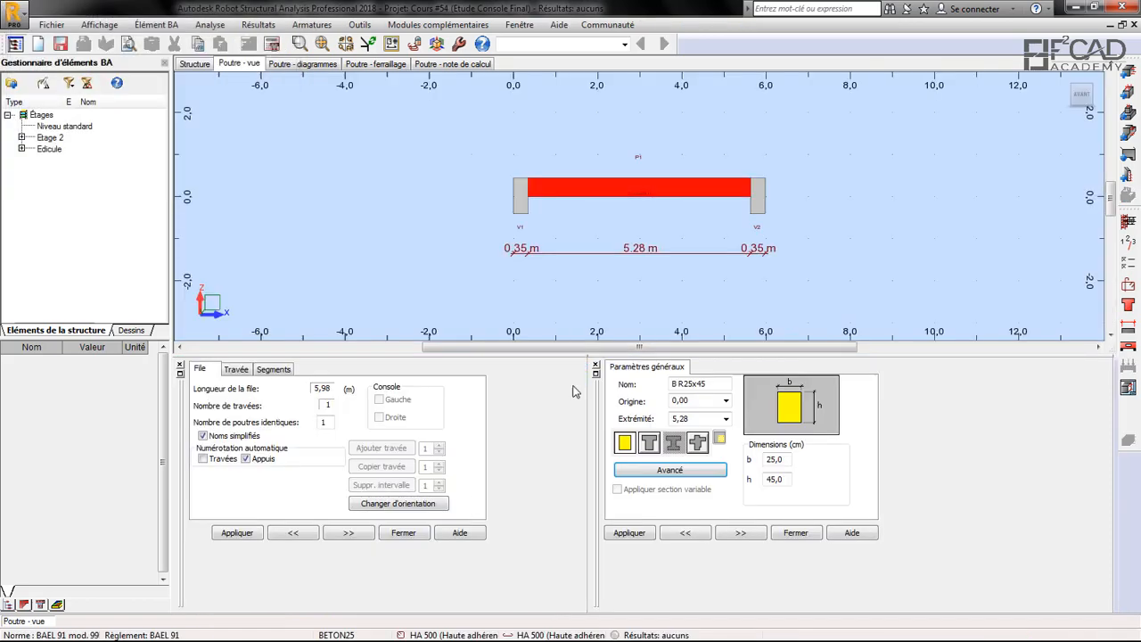
{"action": "left_click", "coordinate": [816, 171]}
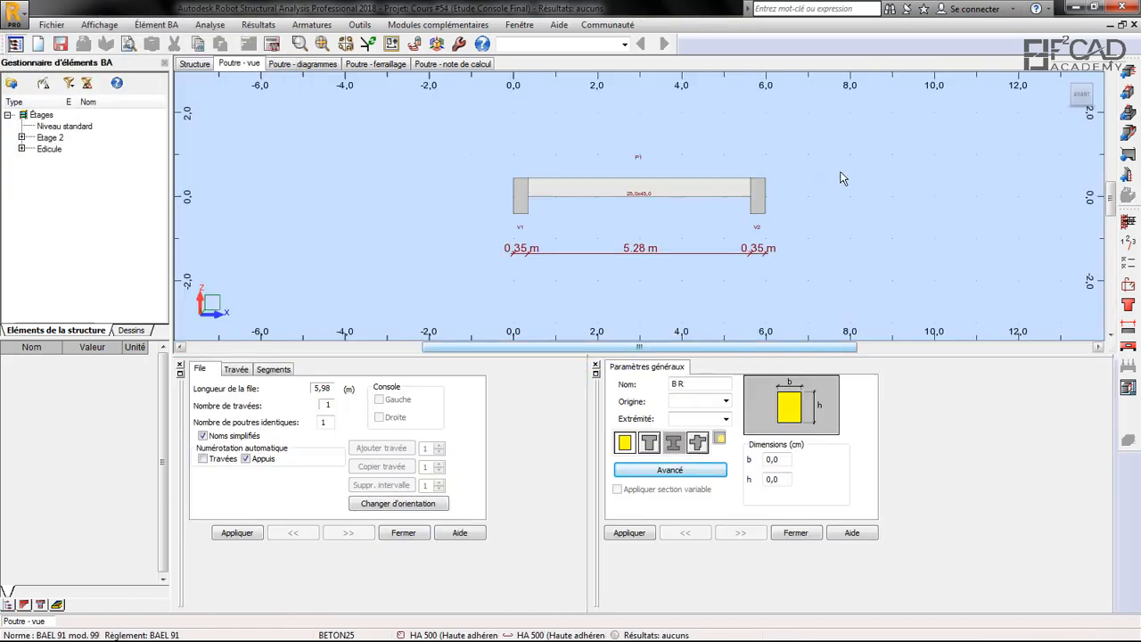
Step: Load the saved Poutre 1 set in the BAEL 91 calculation options and check its concrete and longitudinal steel settings
{"action": "left_click", "coordinate": [1131, 263]}
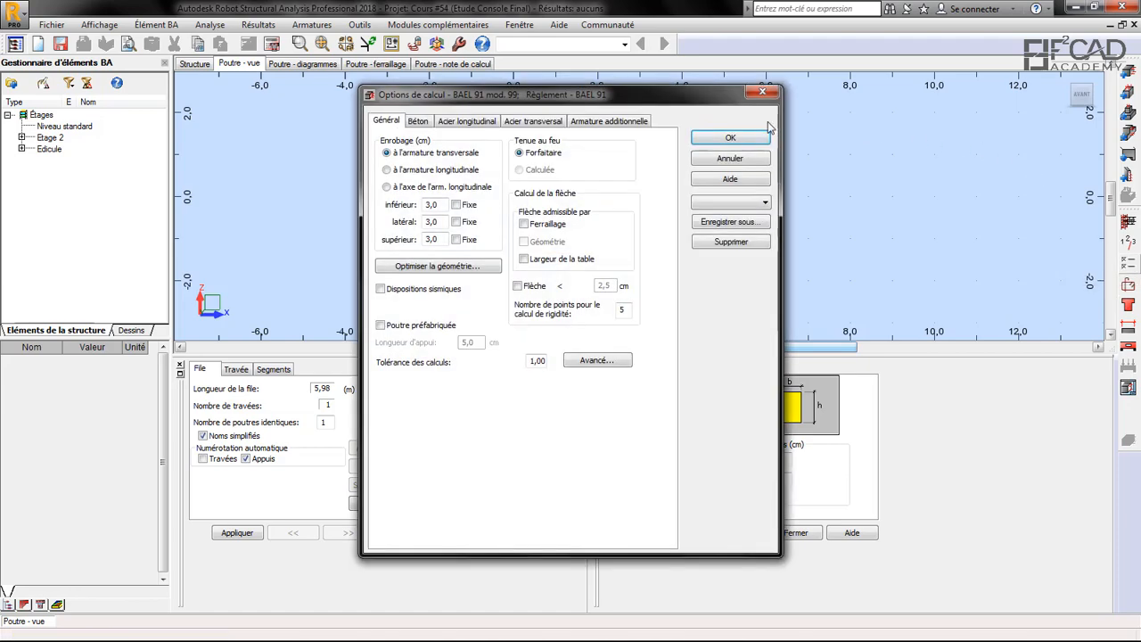
{"action": "left_click", "coordinate": [722, 202]}
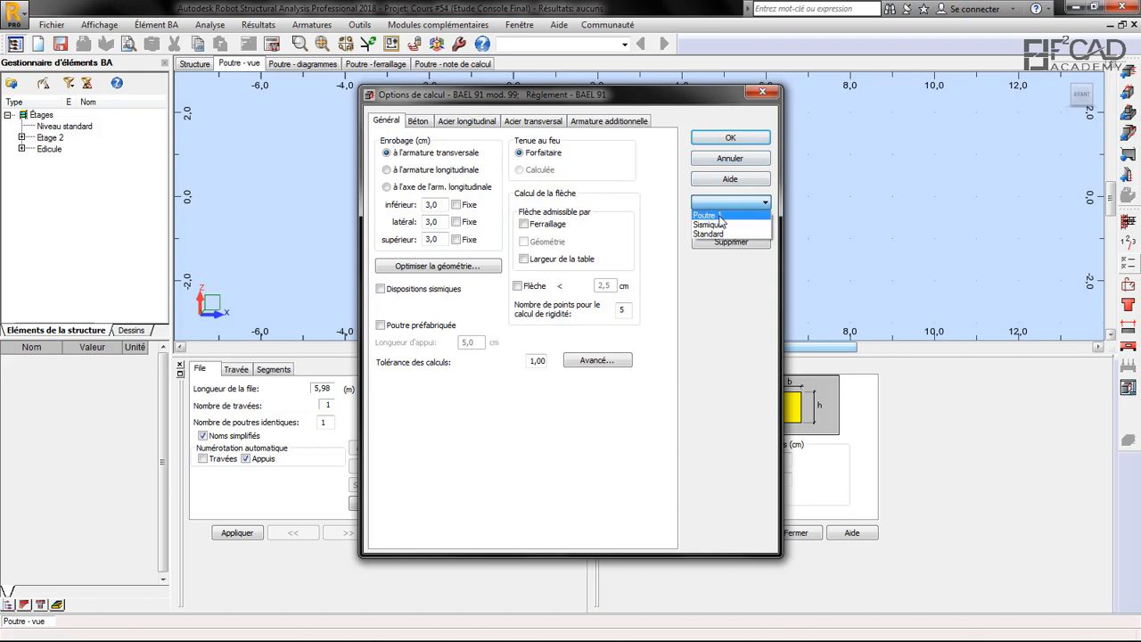
{"action": "left_click", "coordinate": [720, 216]}
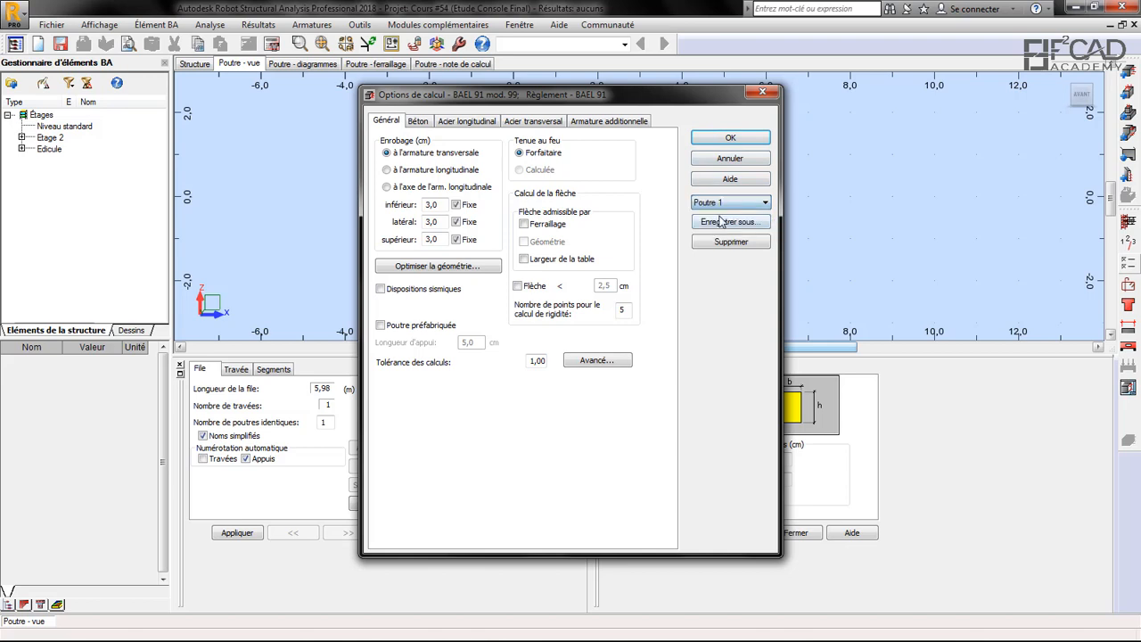
{"action": "left_click", "coordinate": [417, 123]}
{"action": "left_click", "coordinate": [476, 123]}
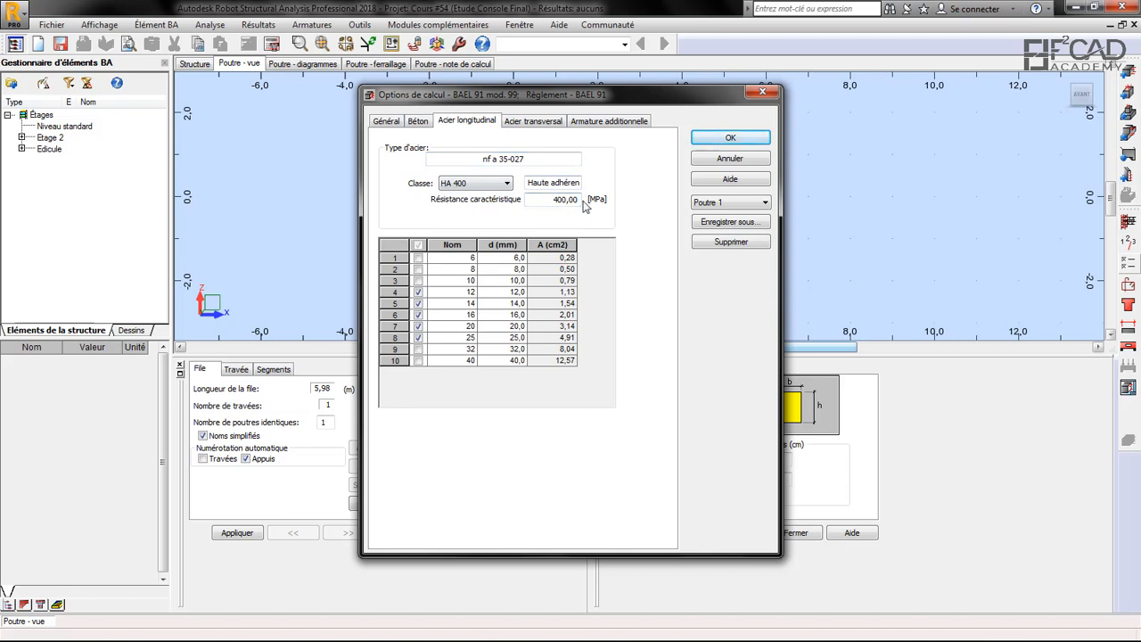
Step: Enable all bar diameters for the longitudinal and transverse steel, review the settings and accept the calculation options
{"action": "left_click", "coordinate": [418, 246]}
{"action": "left_click", "coordinate": [530, 122]}
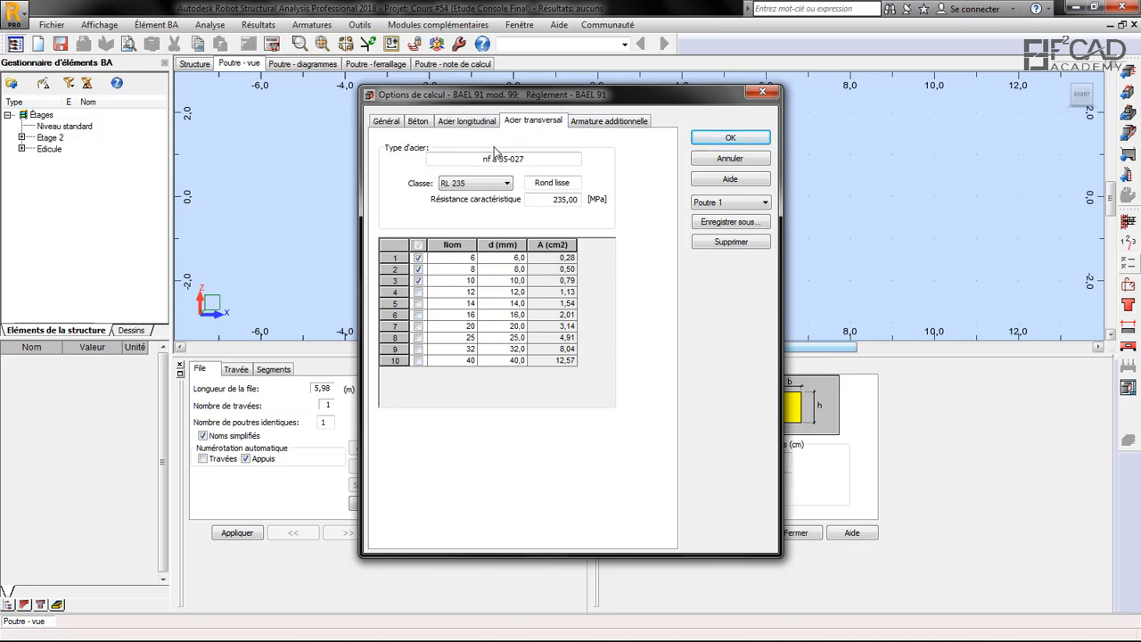
{"action": "left_click", "coordinate": [418, 246]}
{"action": "left_click", "coordinate": [477, 125]}
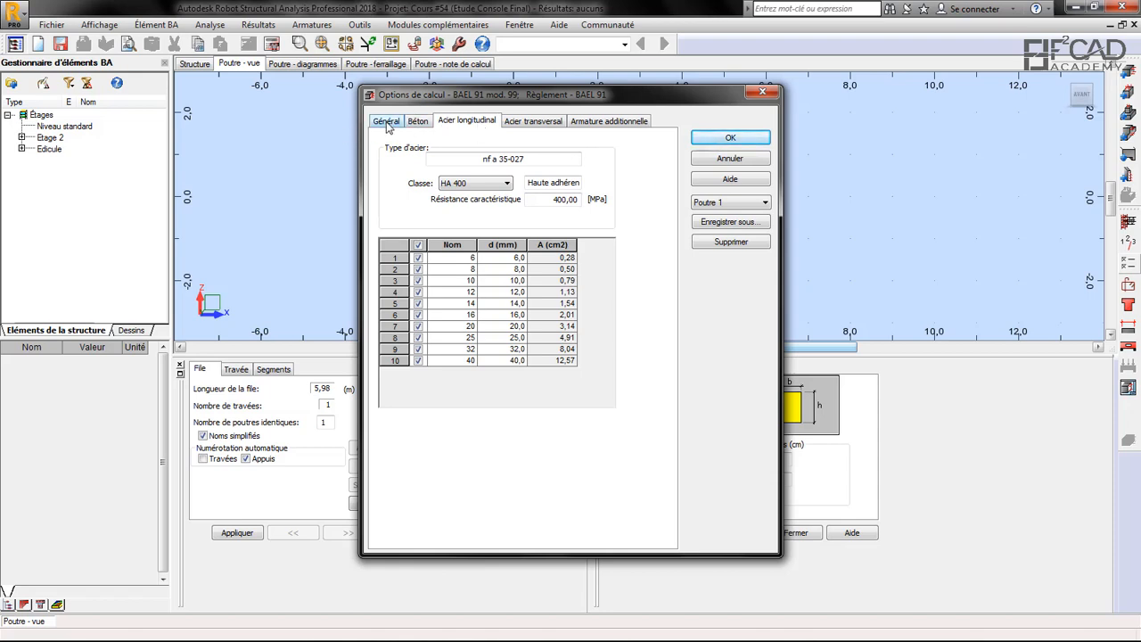
{"action": "left_click", "coordinate": [417, 125]}
{"action": "left_click", "coordinate": [467, 128]}
{"action": "left_click", "coordinate": [723, 138]}
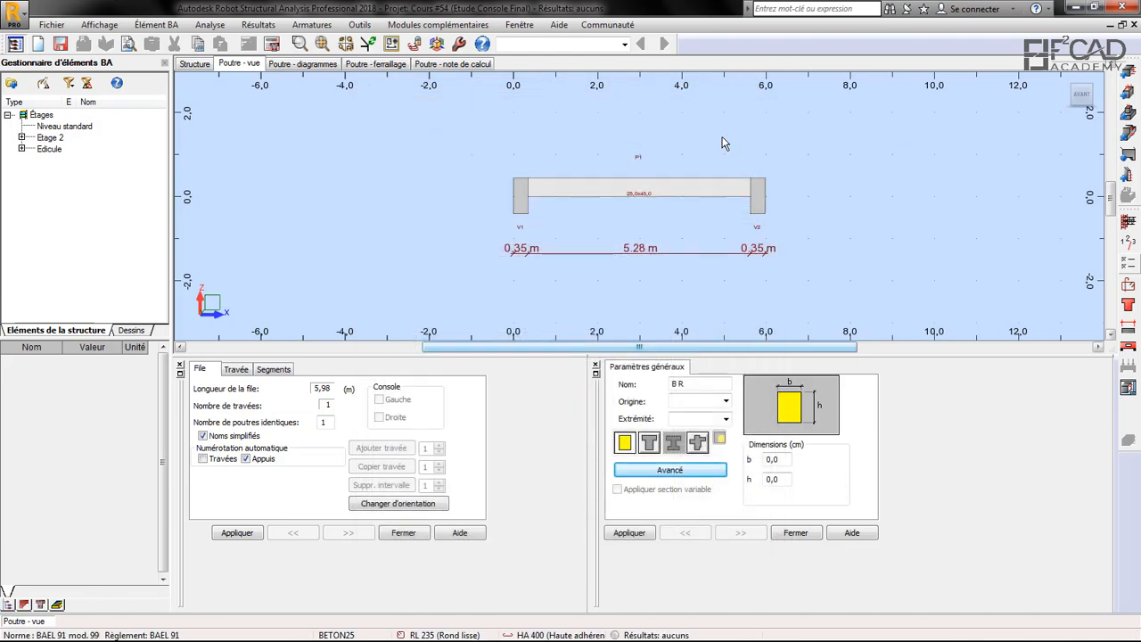
Step: Run the beam's reinforcement calculation and display the resulting bar layout and reinforcement table
{"action": "left_click", "coordinate": [272, 43]}
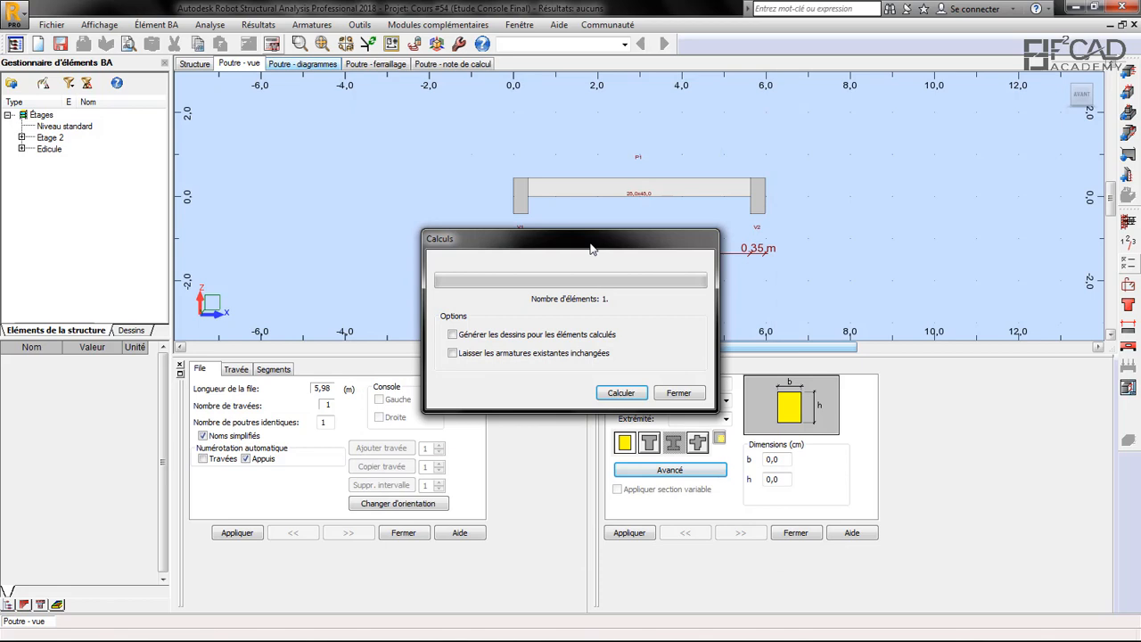
{"action": "left_click", "coordinate": [609, 392]}
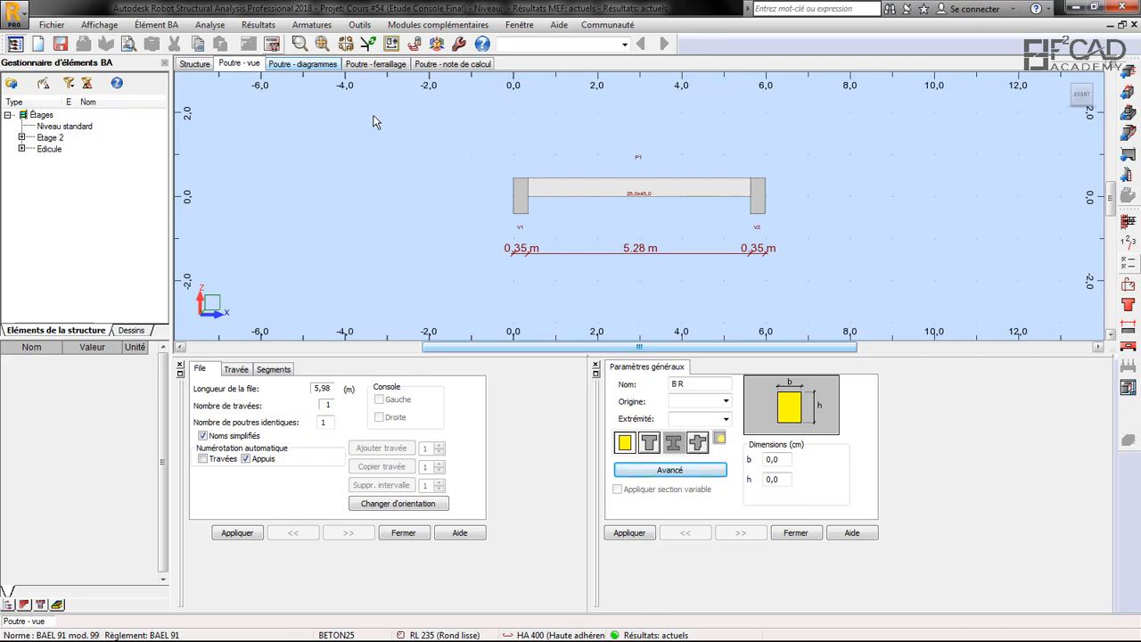
{"action": "left_click", "coordinate": [387, 65]}
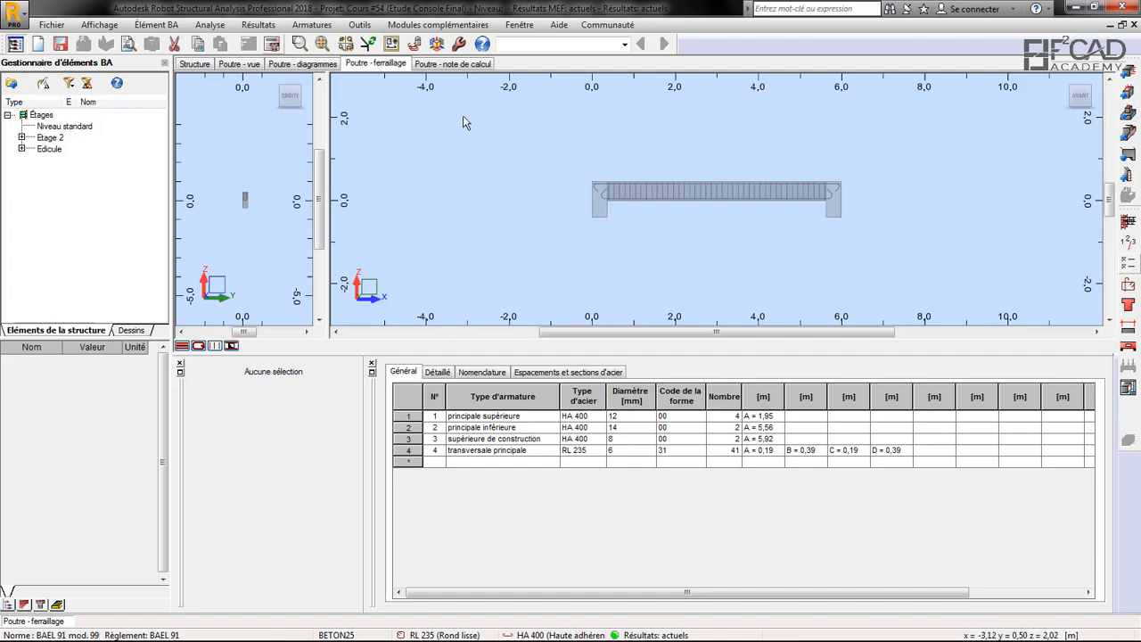
Step: Open the beam's result diagrams and change them from ELU to Sections d'acier
{"action": "left_click", "coordinate": [304, 65]}
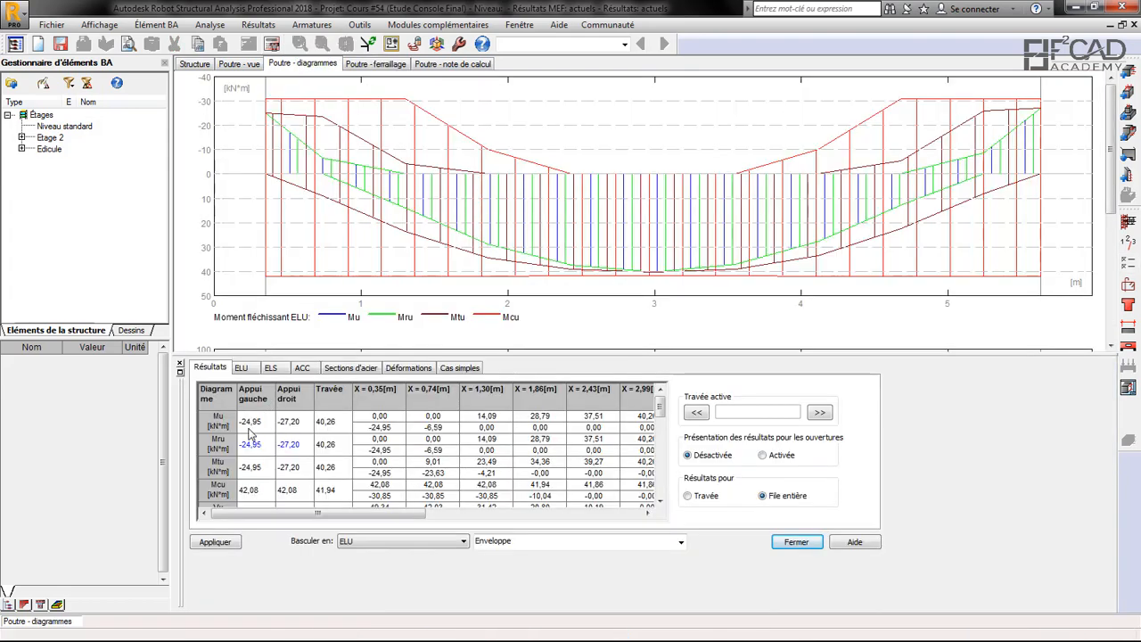
{"action": "left_click", "coordinate": [392, 541]}
{"action": "left_click", "coordinate": [379, 583]}
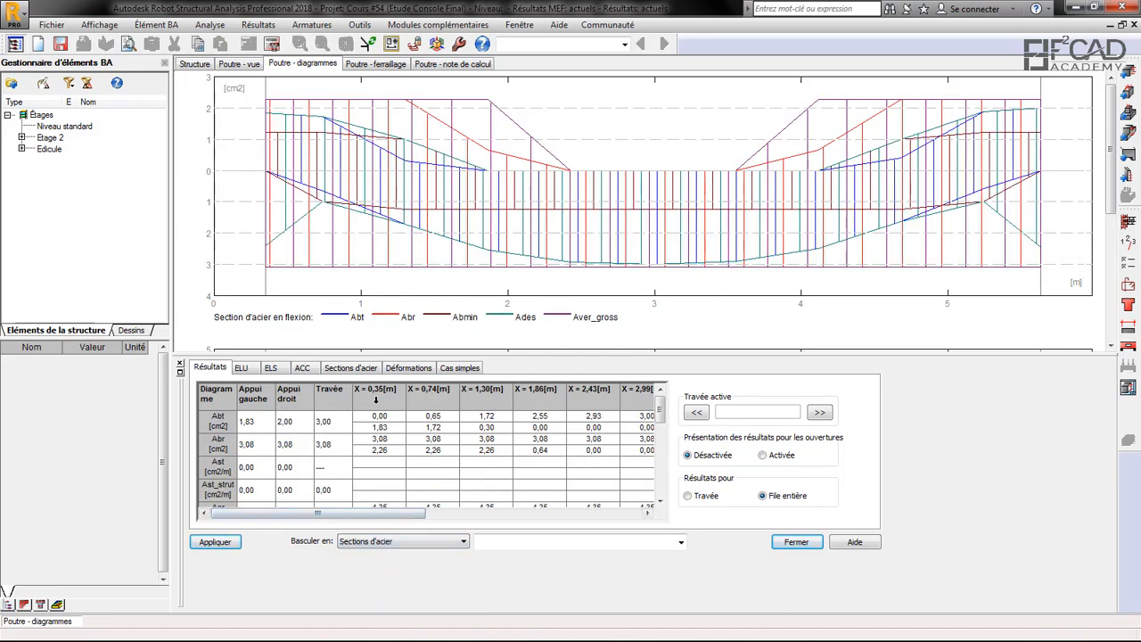
Step: Turn off all shear (En cisaillement) and longitudinal torsion curves in the Sections d'acier diagram settings
{"action": "left_click", "coordinate": [361, 369]}
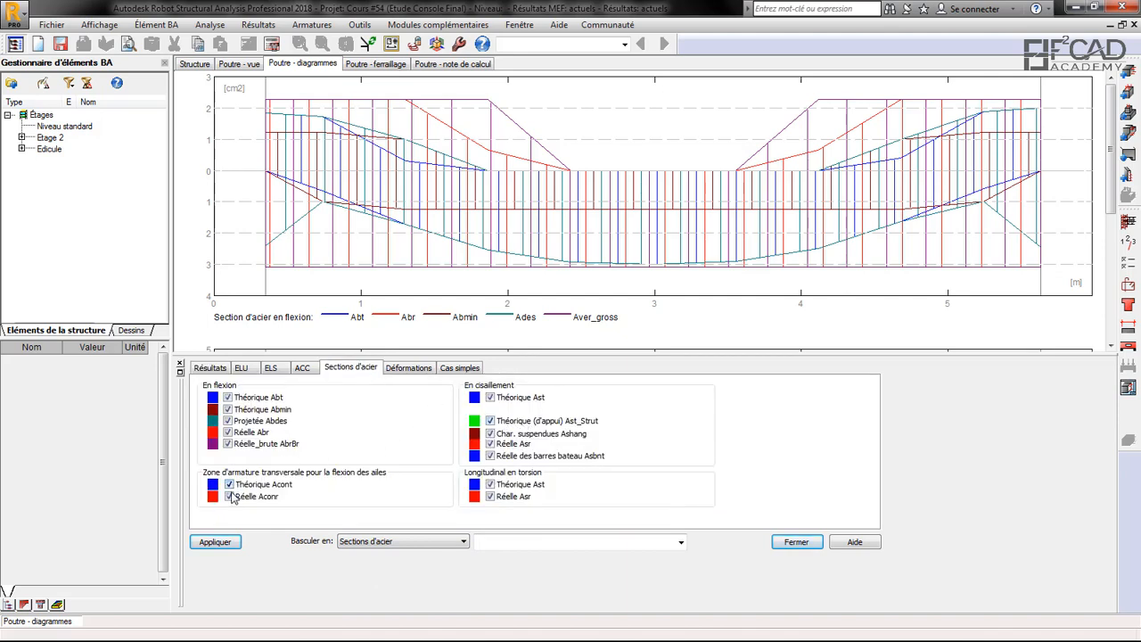
{"action": "left_click", "coordinate": [490, 398]}
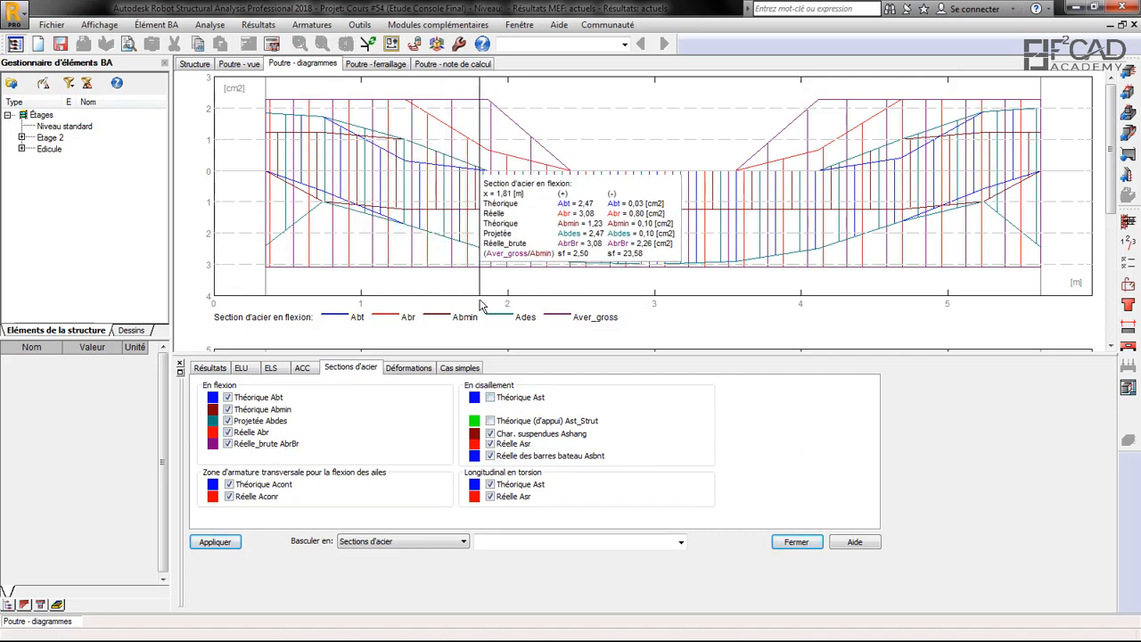
{"action": "left_click", "coordinate": [491, 422]}
{"action": "left_click", "coordinate": [490, 434]}
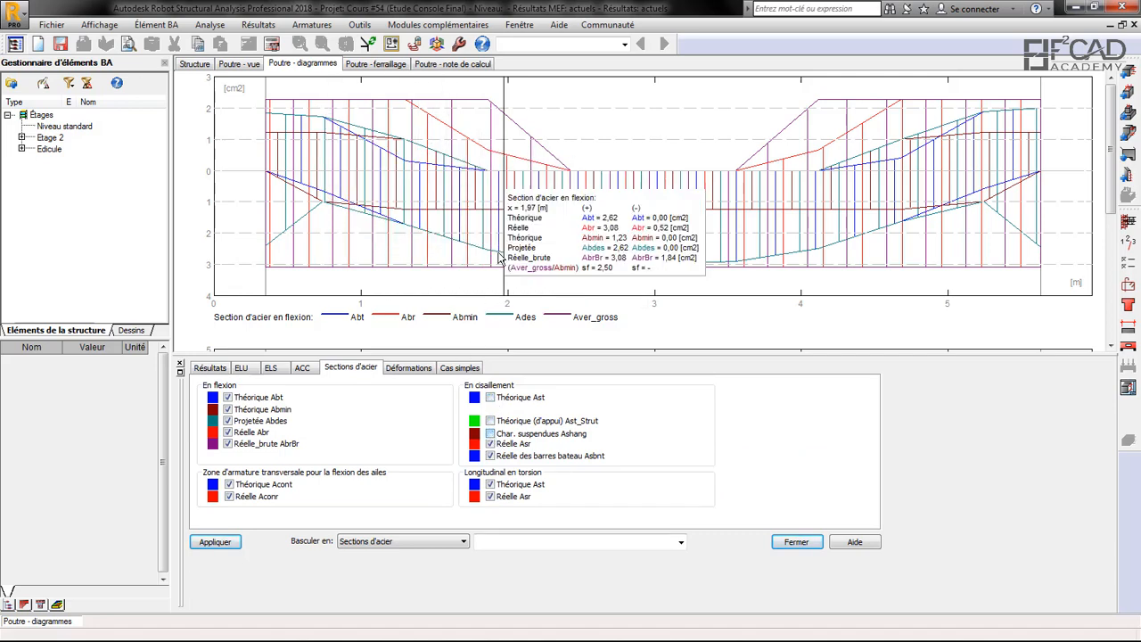
{"action": "left_click", "coordinate": [490, 443]}
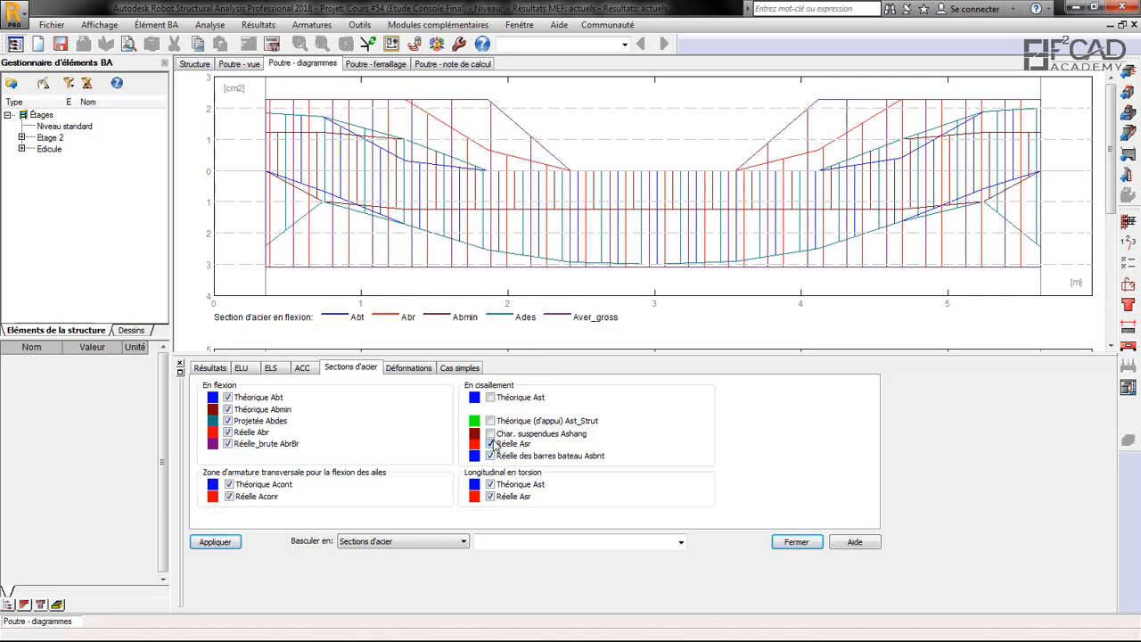
{"action": "left_click", "coordinate": [490, 455]}
{"action": "left_click", "coordinate": [492, 497]}
{"action": "left_click", "coordinate": [491, 484]}
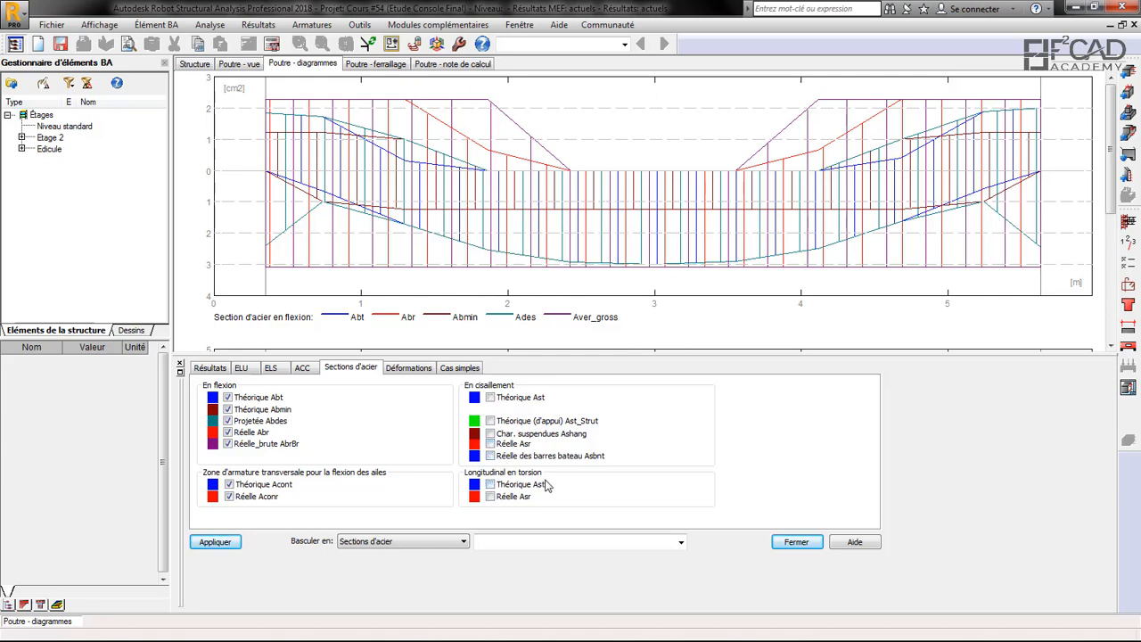
Step: Turn off the remaining steel section curves except Théorique Abt, apply, and read Abt at midspan on the diagram and in the results table
{"action": "left_click", "coordinate": [229, 496]}
{"action": "left_click", "coordinate": [229, 484]}
{"action": "left_click", "coordinate": [227, 409]}
{"action": "left_click", "coordinate": [227, 431]}
{"action": "left_click", "coordinate": [228, 444]}
{"action": "left_click", "coordinate": [224, 545]}
{"action": "mouse_move", "coordinate": [698, 257]}
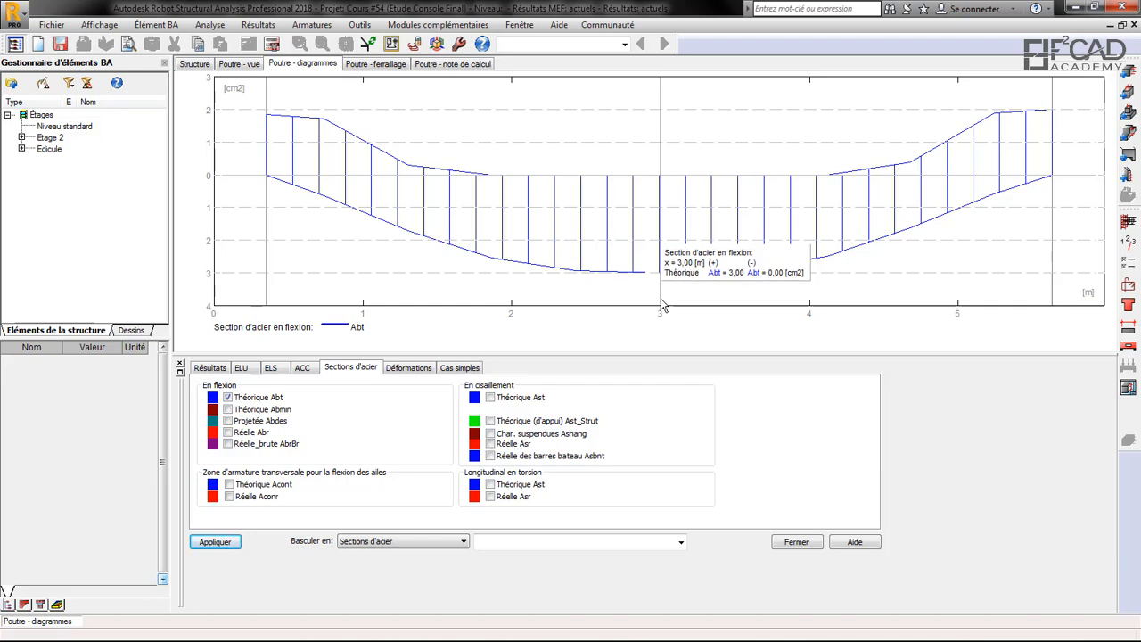
{"action": "left_click", "coordinate": [219, 369]}
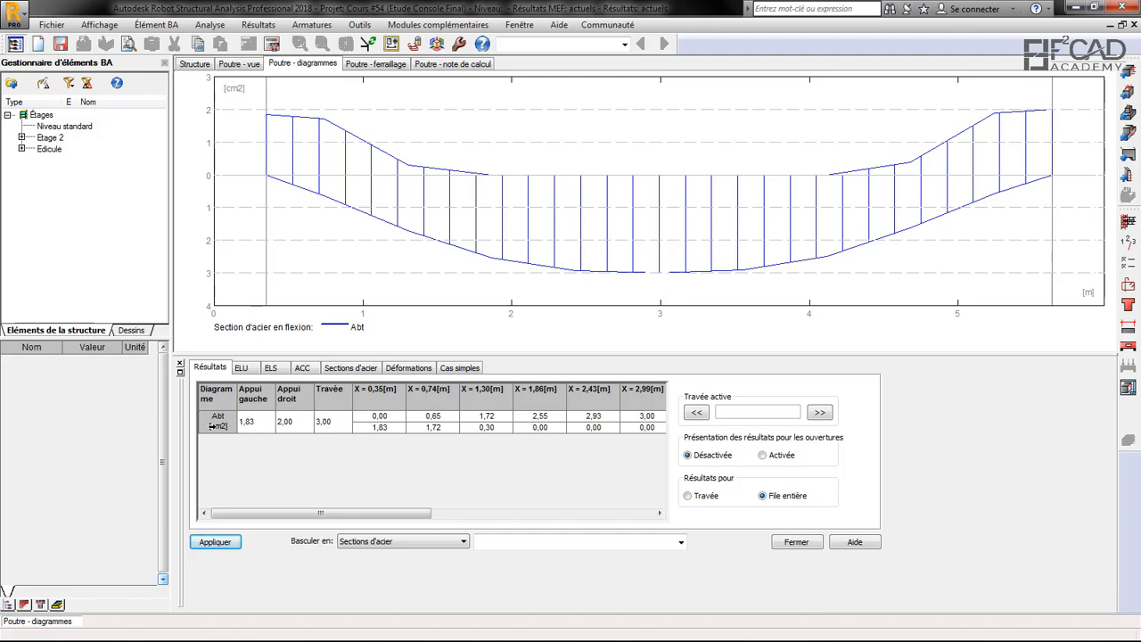
Step: Switch to Doc2.pdf in Foxit Reader and write the text note "Avec Robot Ast = 3 cm2" below the manual result
{"action": "mouse_move", "coordinate": [454, 626]}
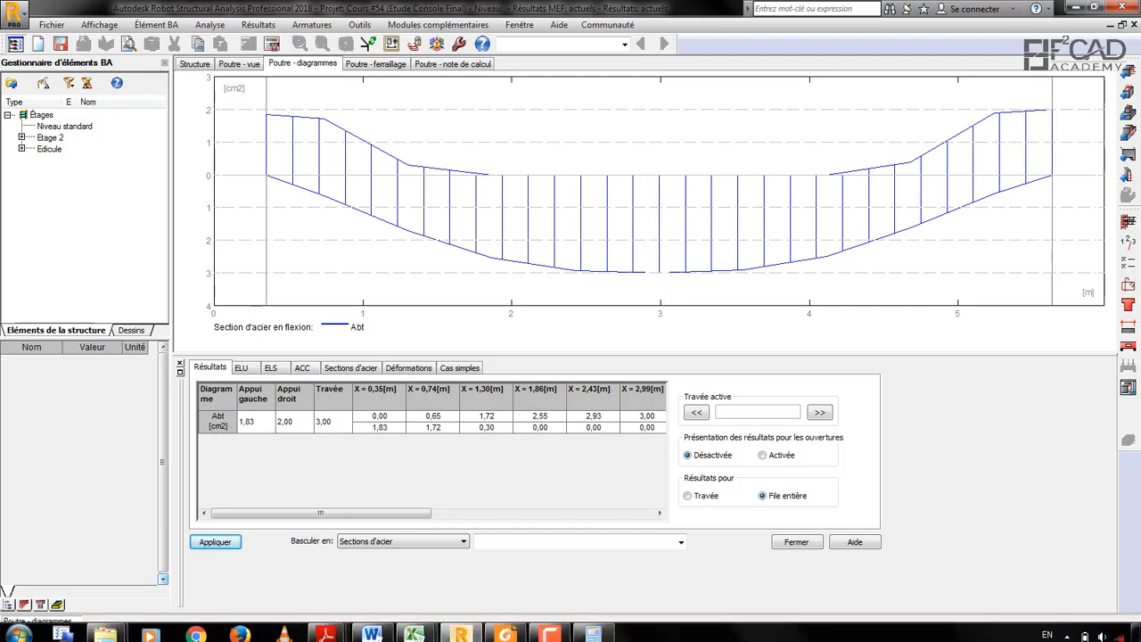
{"action": "left_click", "coordinate": [507, 630]}
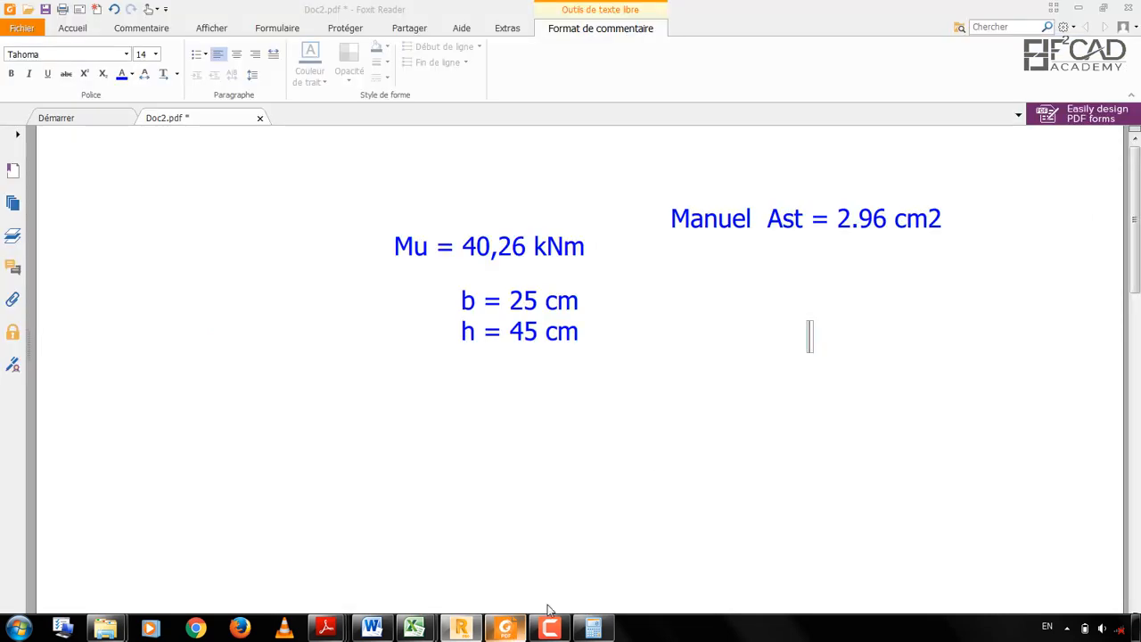
{"action": "type", "text": "Av"}
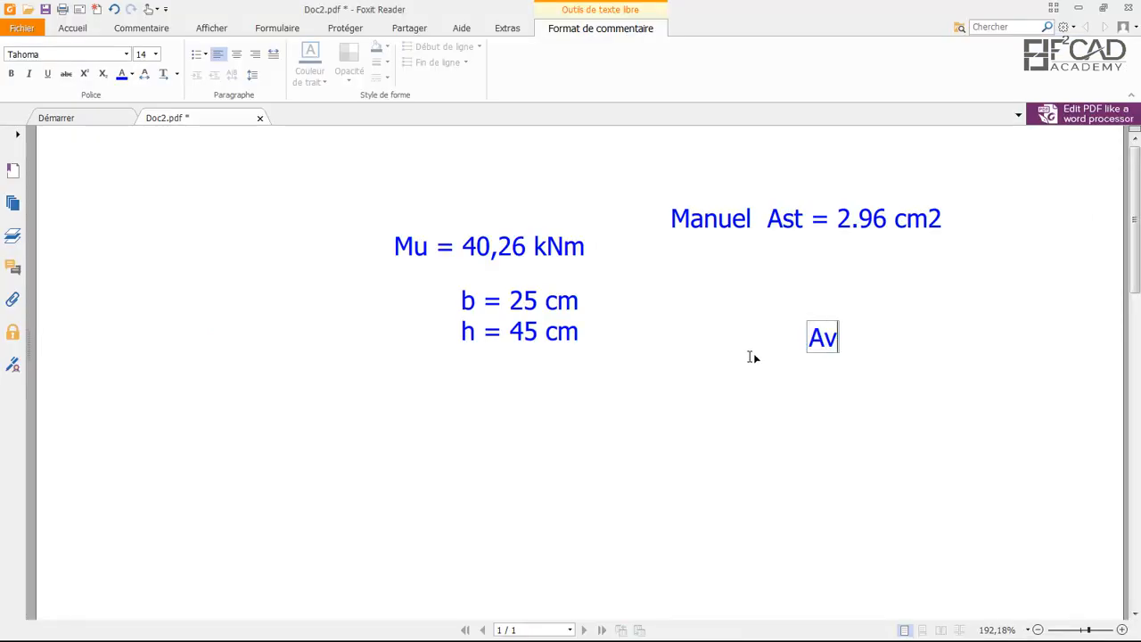
{"action": "type", "text": "ec Robot "}
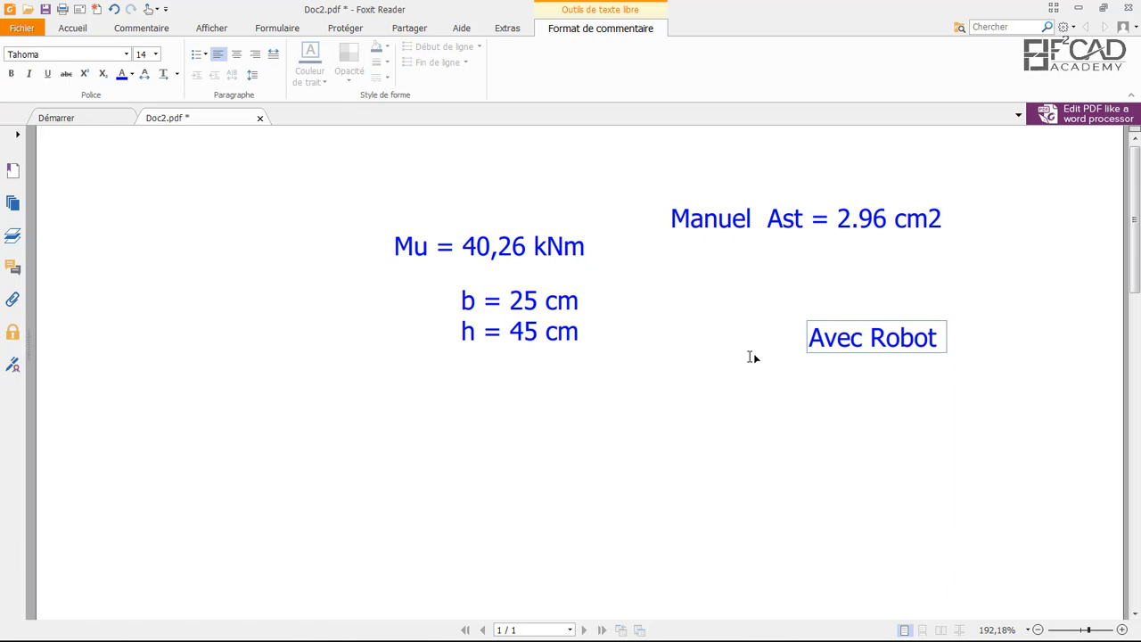
{"action": "type", "text": "Ast  ="}
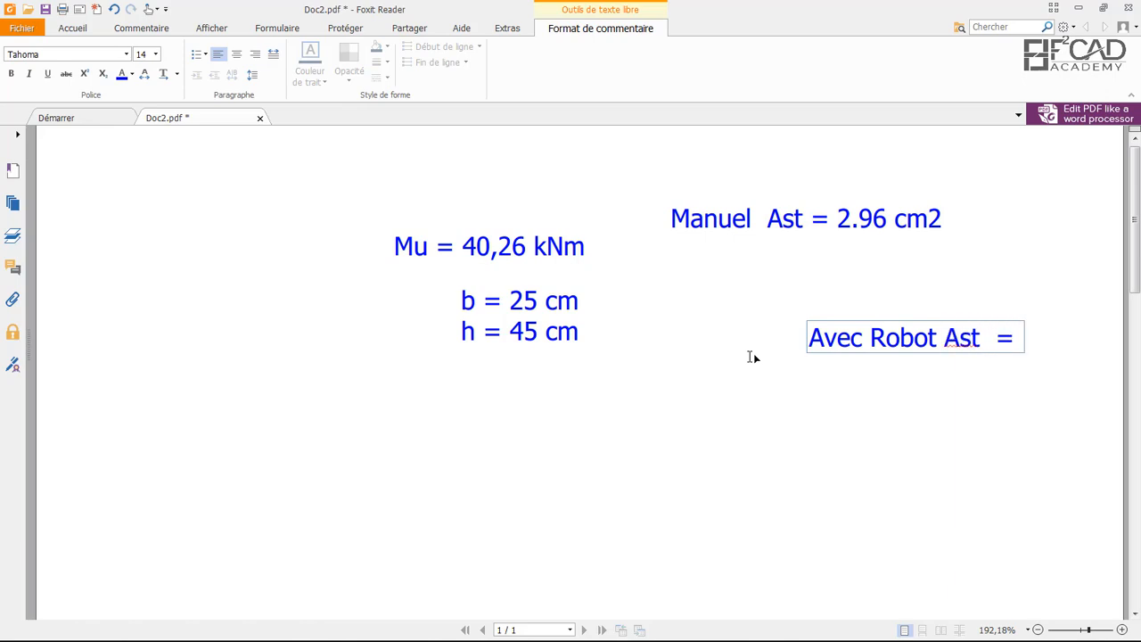
{"action": "type", "text": " 3 cm2"}
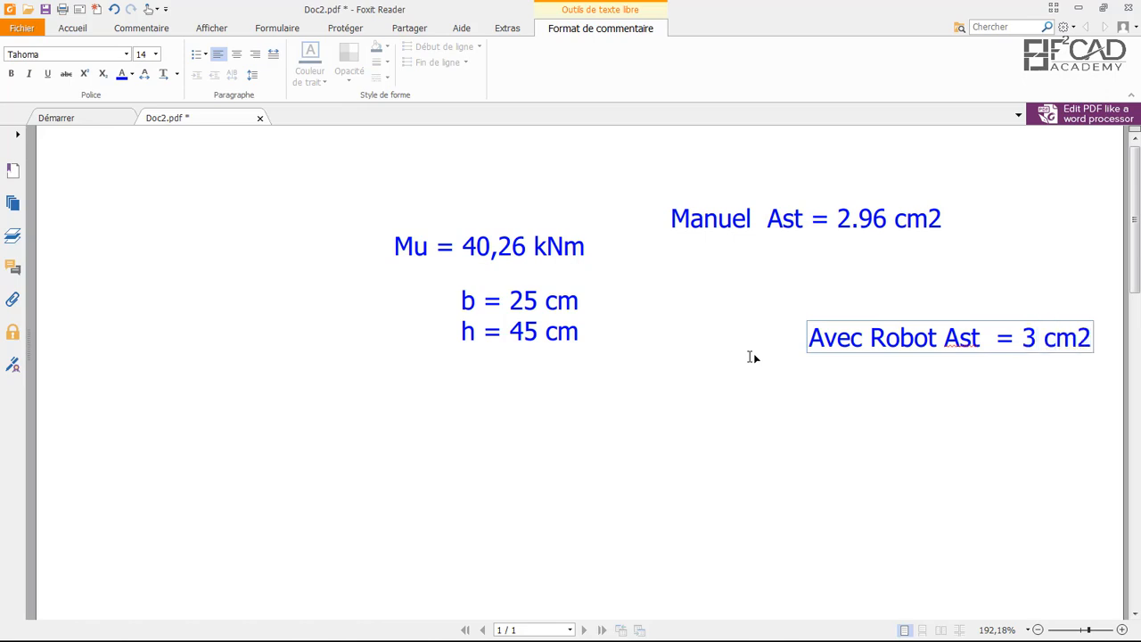
{"action": "left_click", "coordinate": [923, 398]}
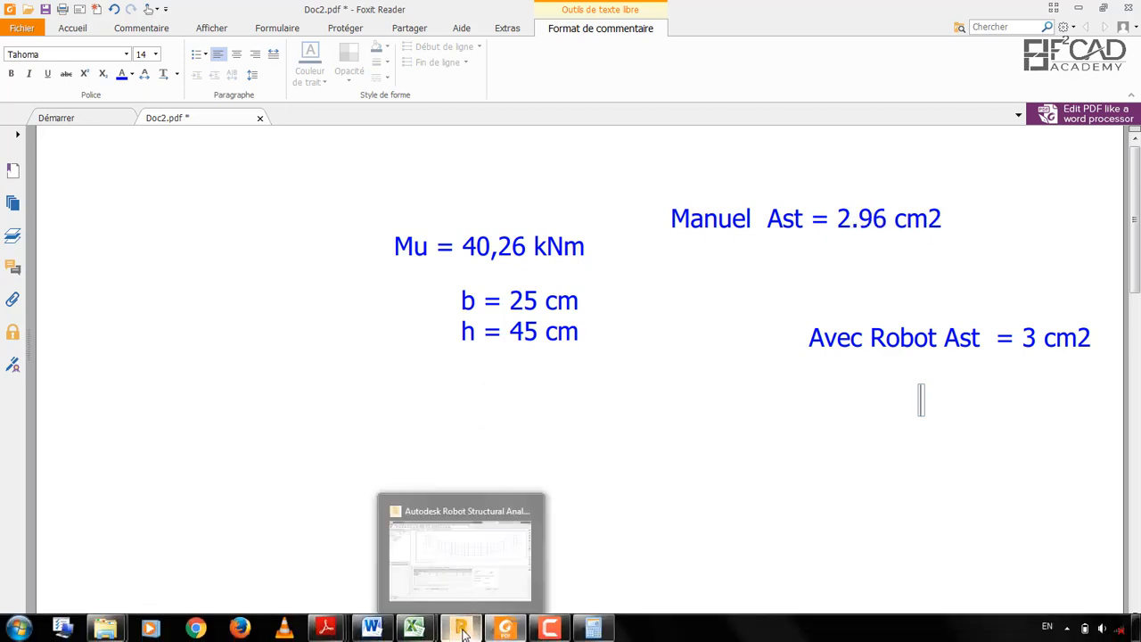
Step: Switch back to Robot Structural Analysis and examine the beam's reinforcement table
{"action": "left_click", "coordinate": [461, 629]}
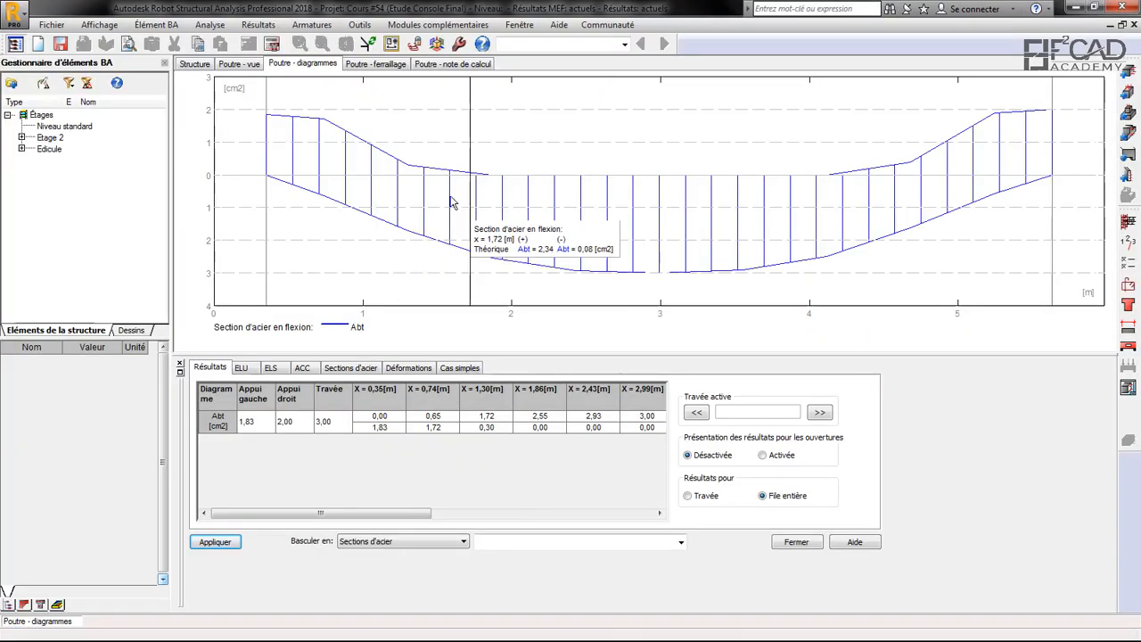
{"action": "left_click", "coordinate": [378, 68]}
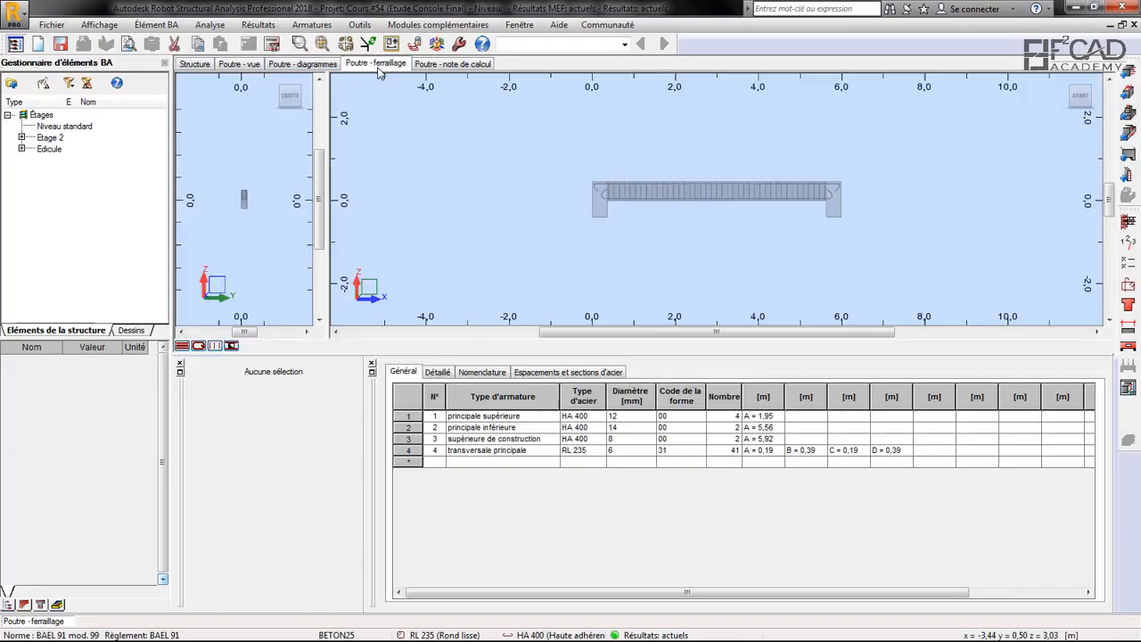
{"action": "mouse_move", "coordinate": [589, 629]}
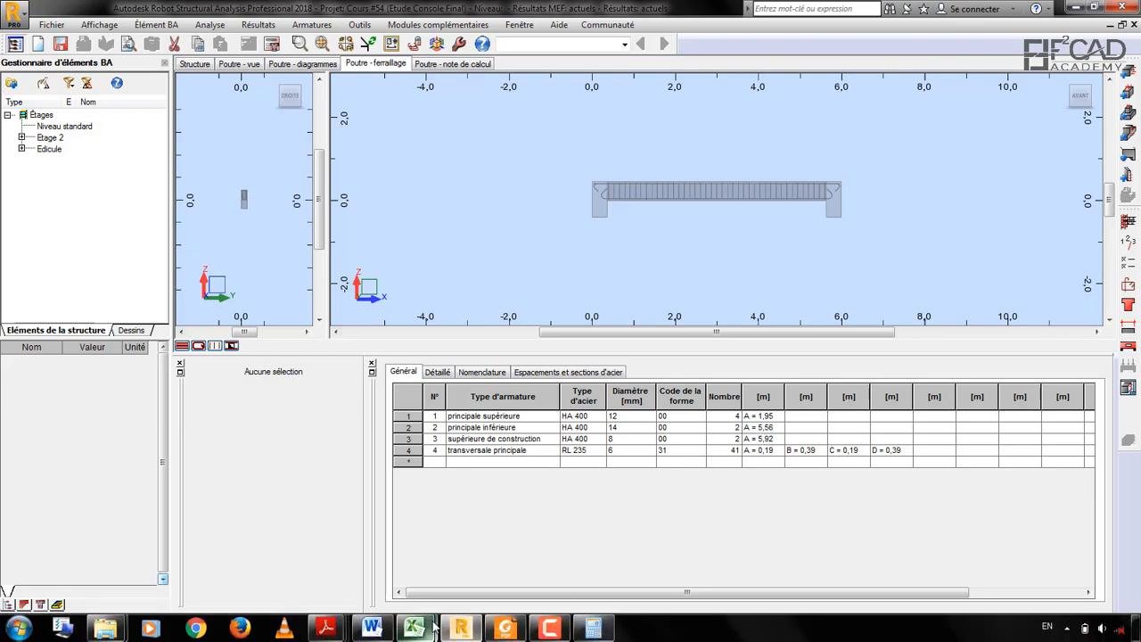
Step: Consult the bar section table in the ACIERS Word document, and add the note "3 HA 12" beside the manual Ast result in Doc2.pdf in Foxit Reader
{"action": "mouse_move", "coordinate": [434, 628]}
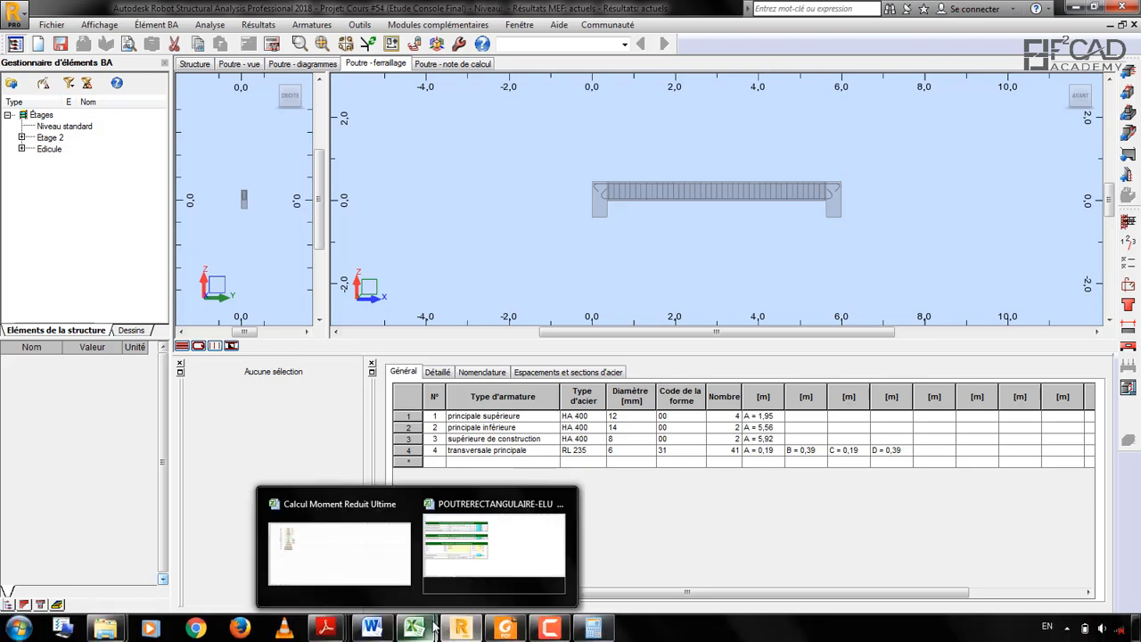
{"action": "left_click", "coordinate": [373, 628]}
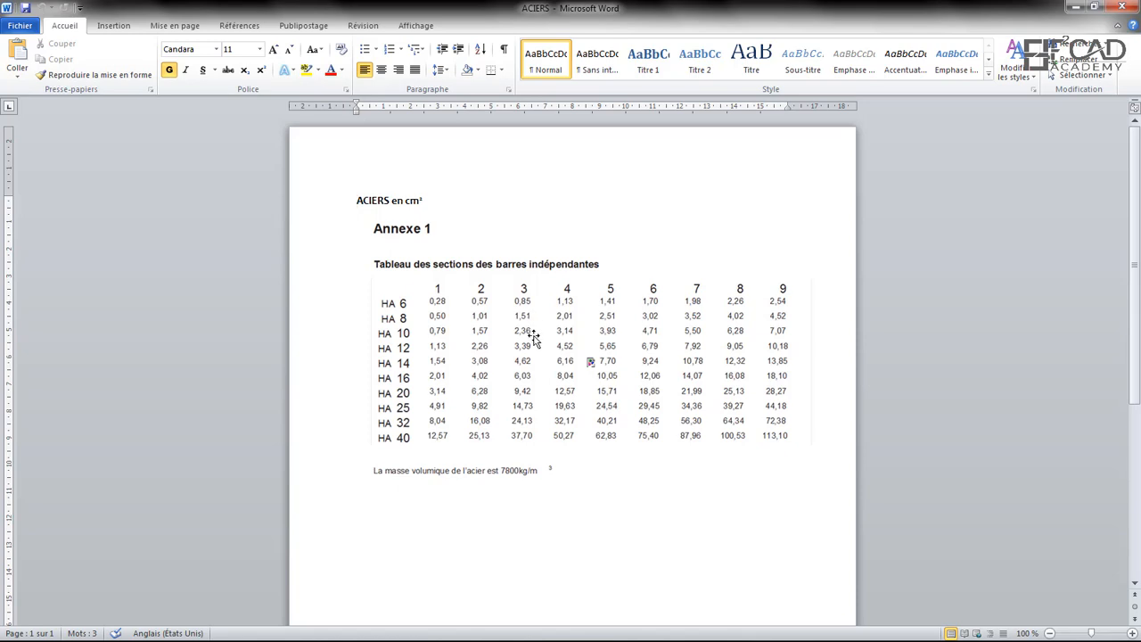
{"action": "left_click", "coordinate": [550, 629]}
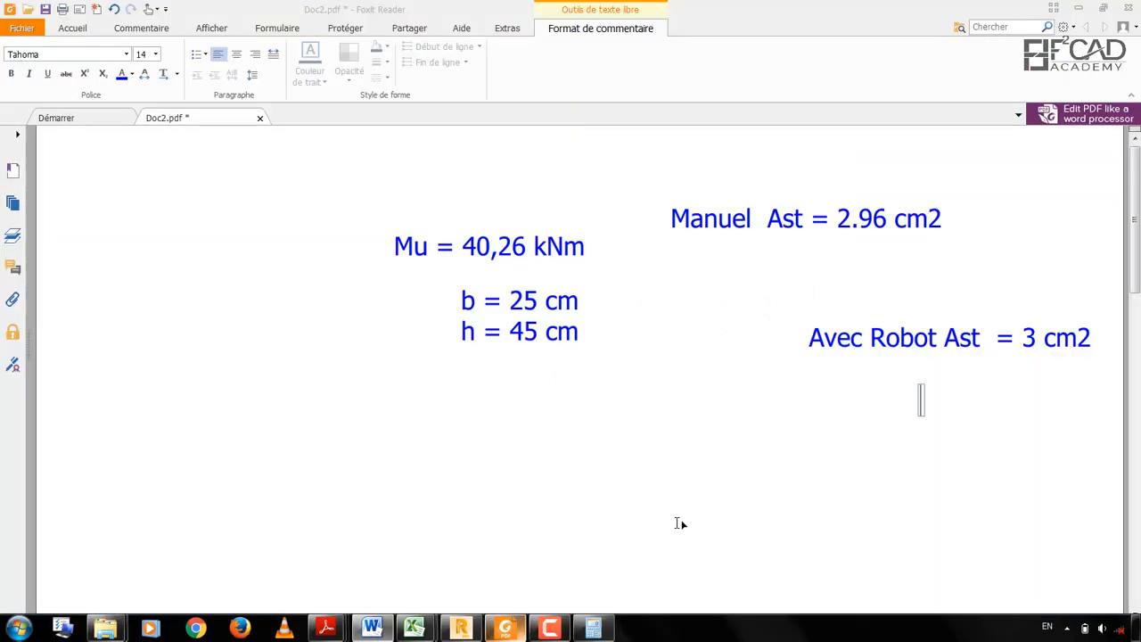
{"action": "left_click", "coordinate": [965, 213]}
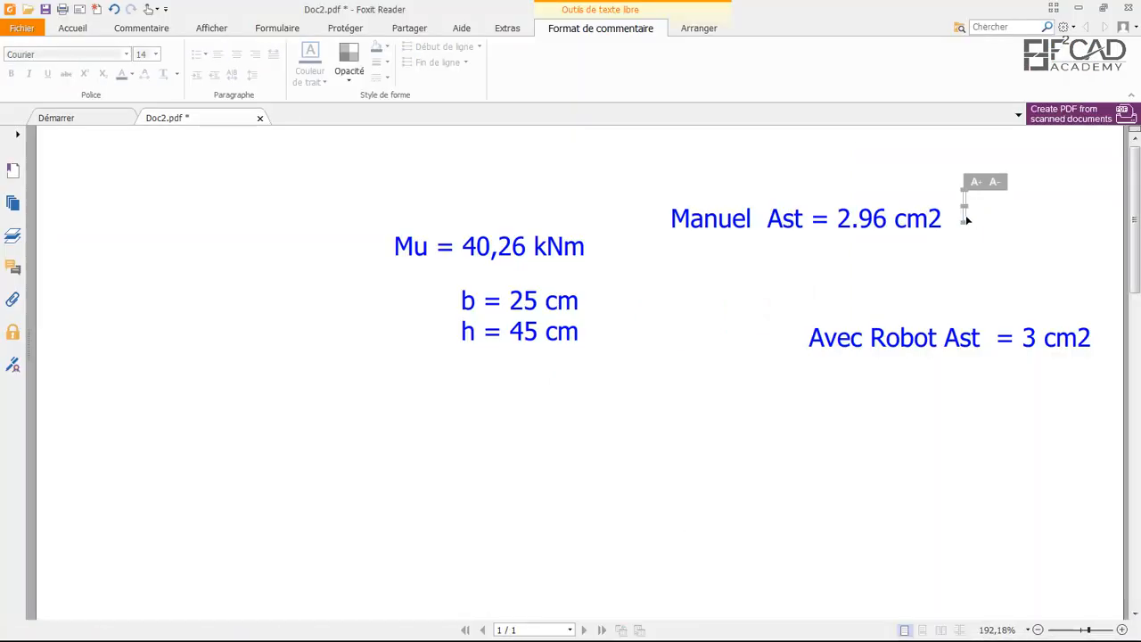
{"action": "left_click", "coordinate": [939, 225]}
{"action": "double_click", "coordinate": [952, 218]}
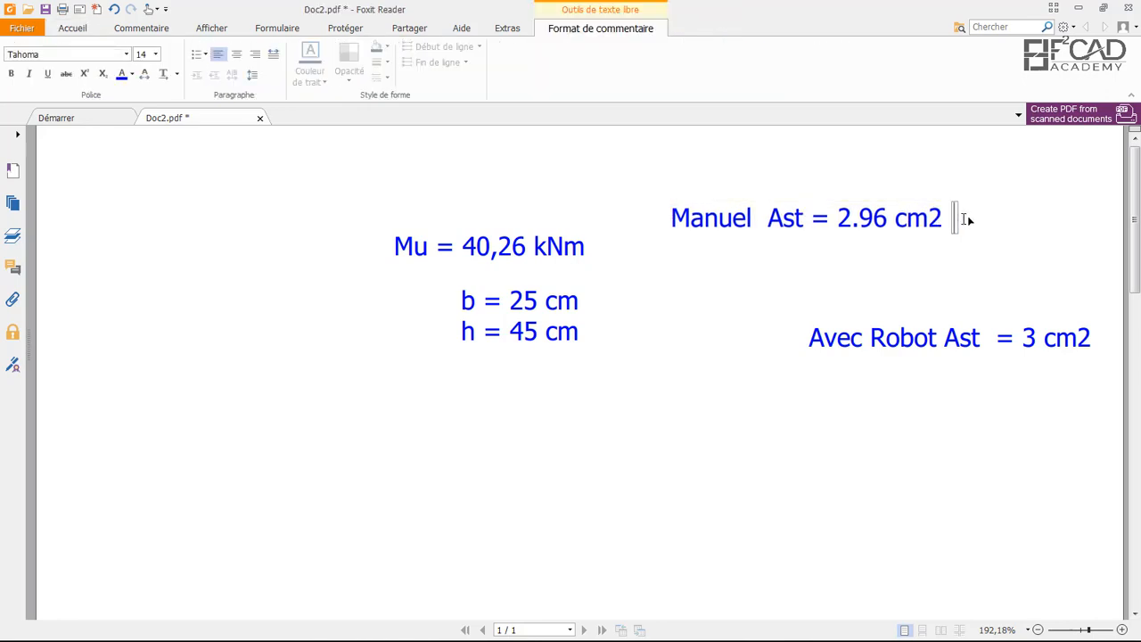
{"action": "type", "text": "3 HA 12"}
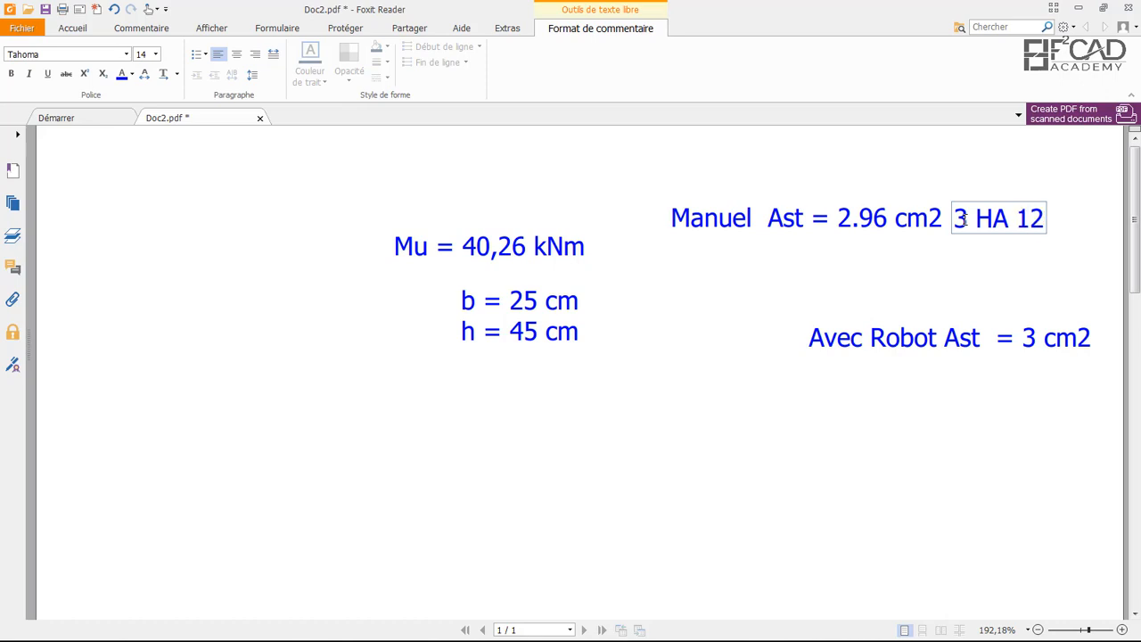
{"action": "left_click", "coordinate": [921, 282]}
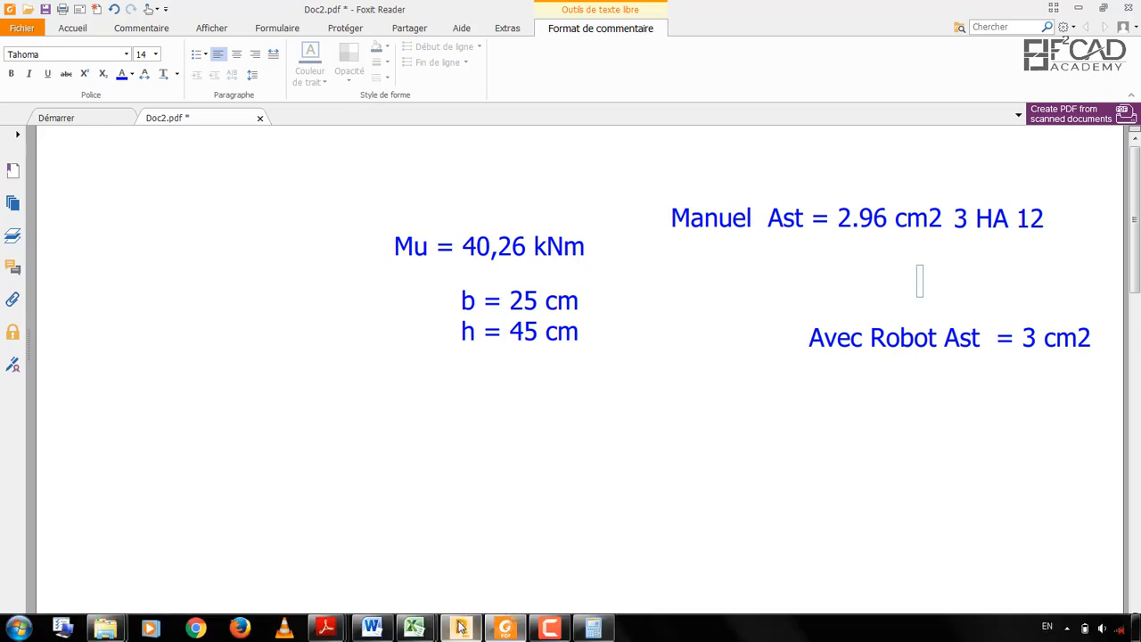
Step: Switch back to Robot Structural Analysis, open the beam's execution drawing, and read the bottom bars of position 2 in the reinforcement schedule
{"action": "mouse_move", "coordinate": [414, 628]}
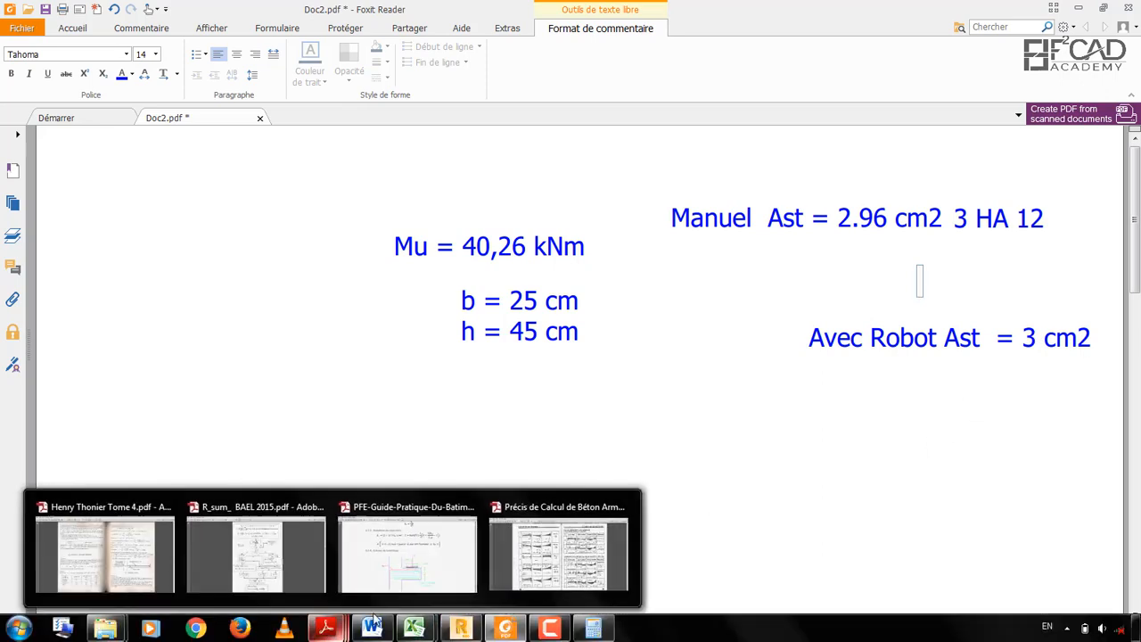
{"action": "left_click", "coordinate": [471, 629]}
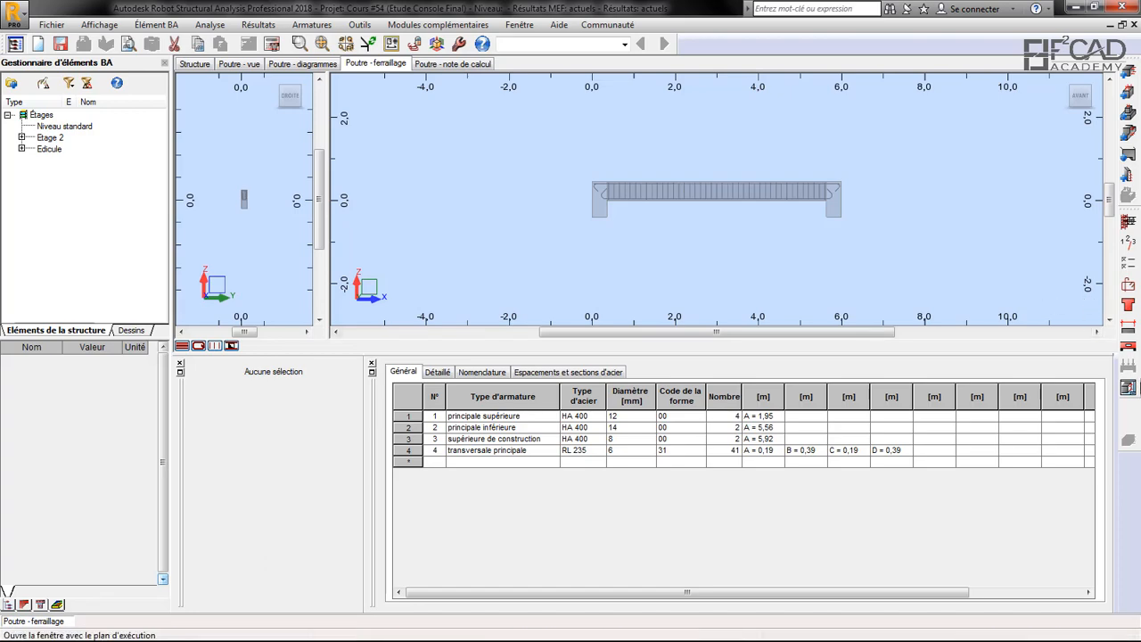
{"action": "left_click", "coordinate": [1129, 385]}
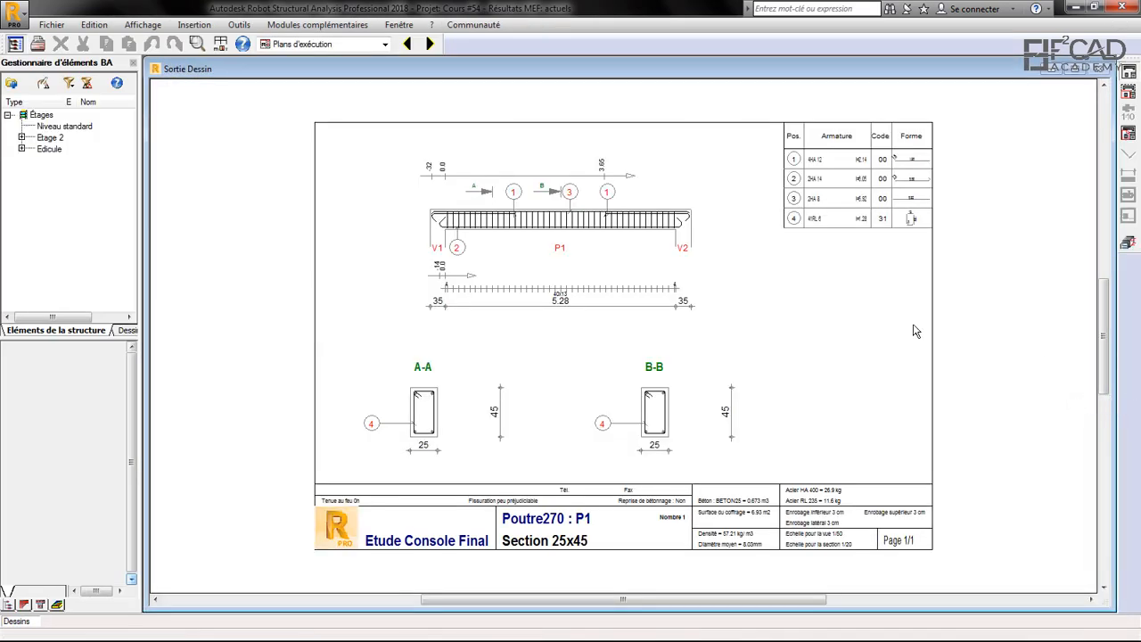
{"action": "scroll", "coordinate": [517, 223], "scroll_direction": "up", "scroll_amount": 3}
{"action": "scroll", "coordinate": [406, 248], "scroll_direction": "up", "scroll_amount": 1}
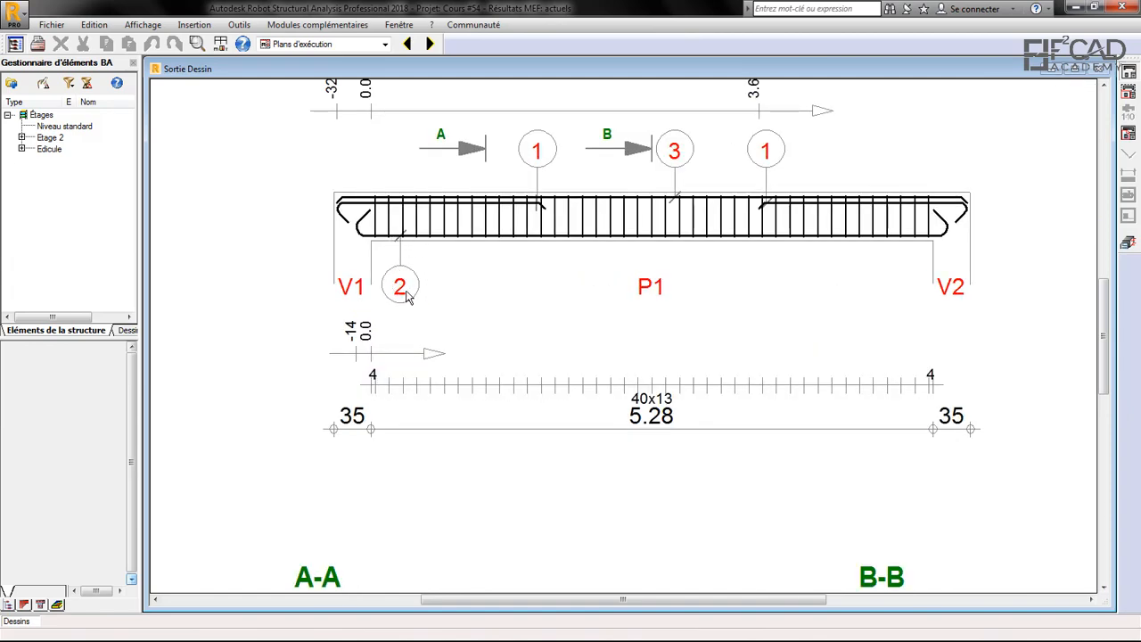
{"action": "scroll", "coordinate": [410, 299], "scroll_direction": "down", "scroll_amount": 3}
{"action": "scroll", "coordinate": [1016, 174], "scroll_direction": "up", "scroll_amount": 2}
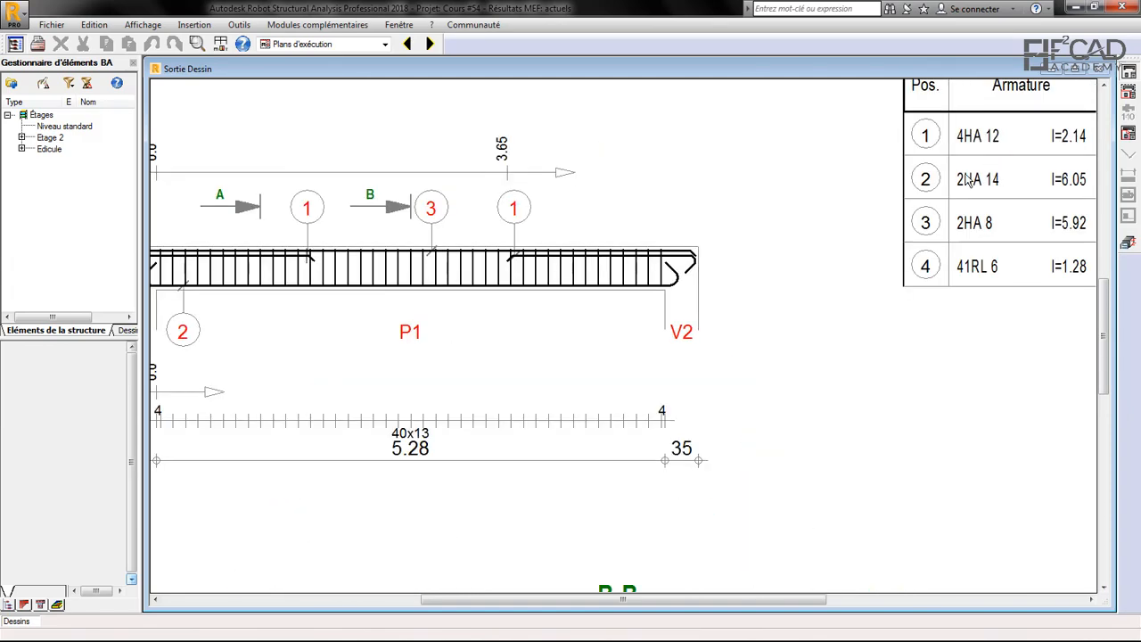
{"action": "scroll", "coordinate": [729, 194], "scroll_direction": "down", "scroll_amount": 2}
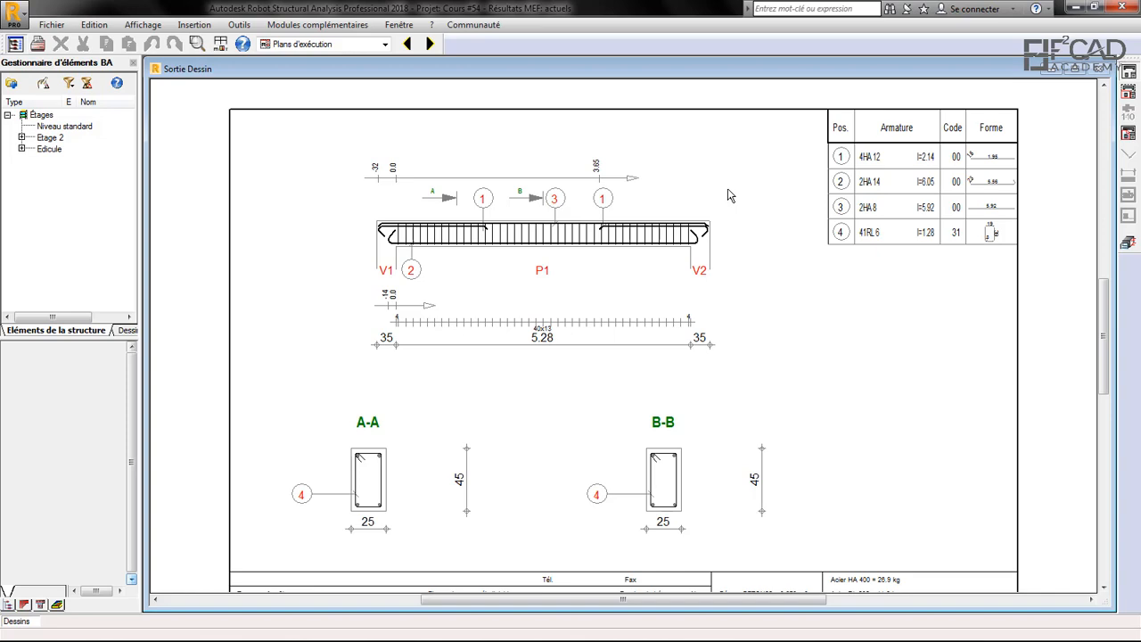
Step: Examine the top, bottom and construction bars on the beam elevation and compare their positions with the reinforcement schedule and sections A-A and B-B
{"action": "scroll", "coordinate": [431, 264], "scroll_direction": "up", "scroll_amount": 2}
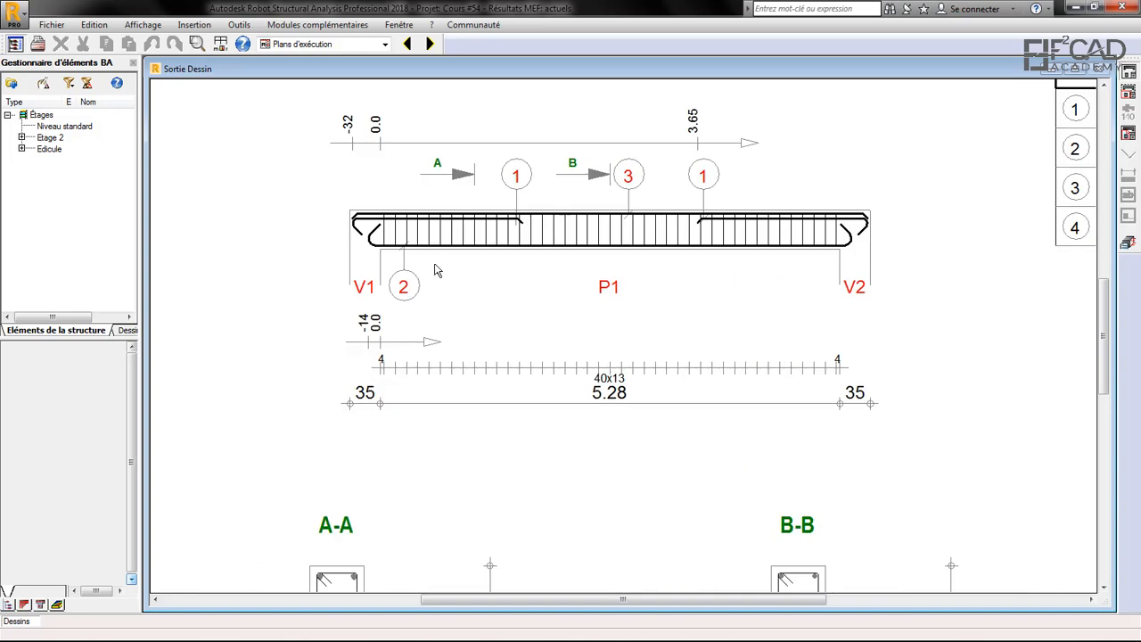
{"action": "scroll", "coordinate": [465, 203], "scroll_direction": "down", "scroll_amount": 3}
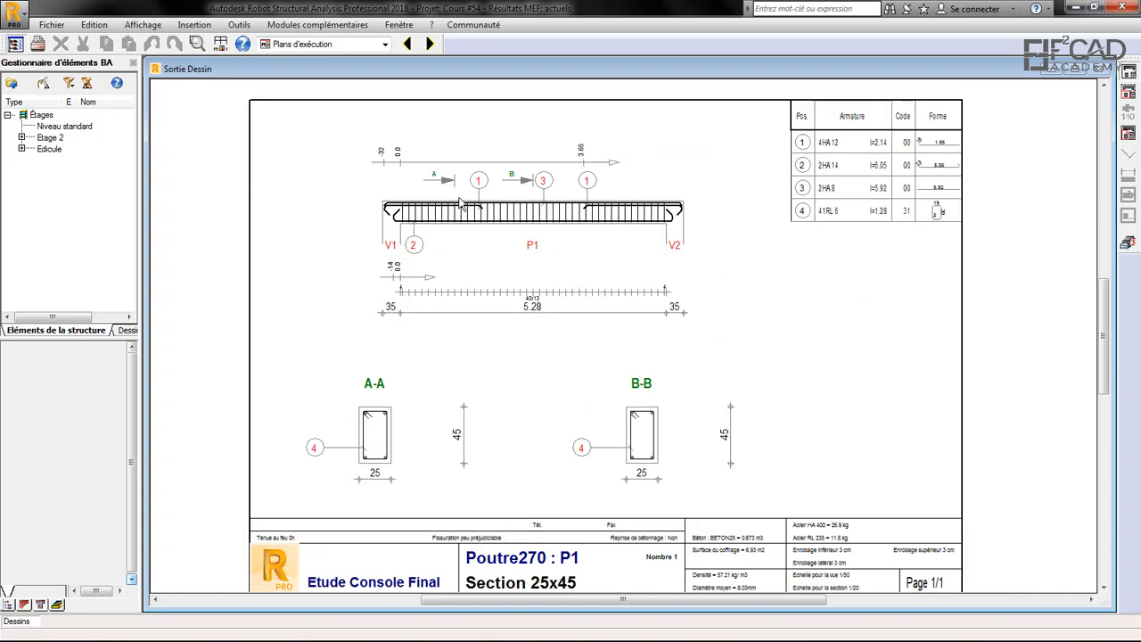
{"action": "scroll", "coordinate": [503, 205], "scroll_direction": "up", "scroll_amount": 1}
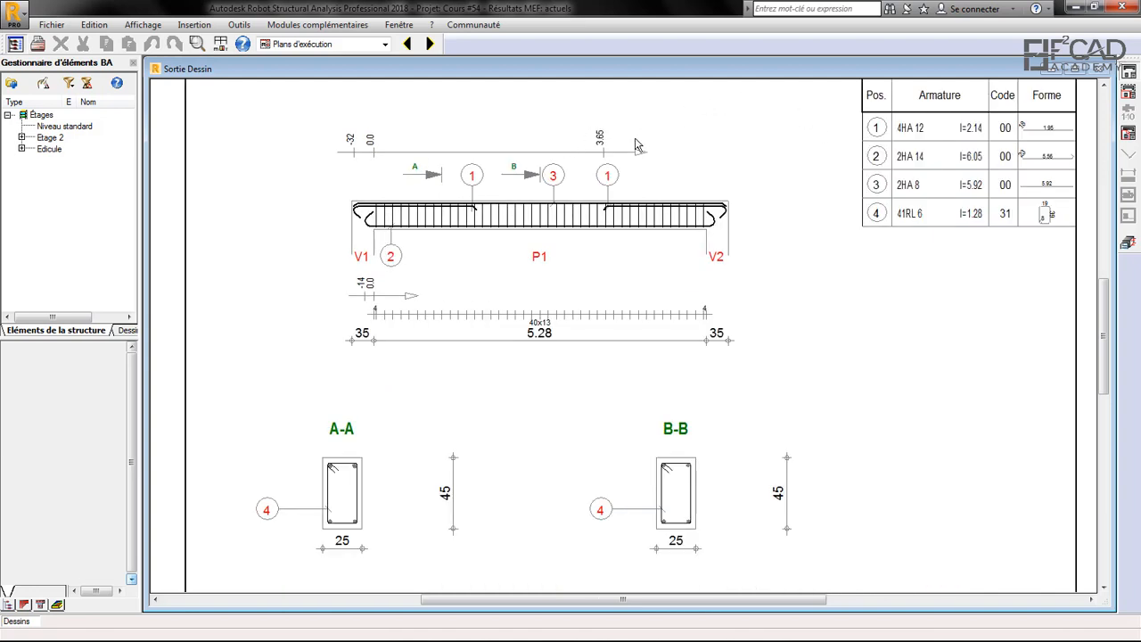
{"action": "scroll", "coordinate": [478, 188], "scroll_direction": "up", "scroll_amount": 2}
{"action": "scroll", "coordinate": [554, 169], "scroll_direction": "down", "scroll_amount": 2}
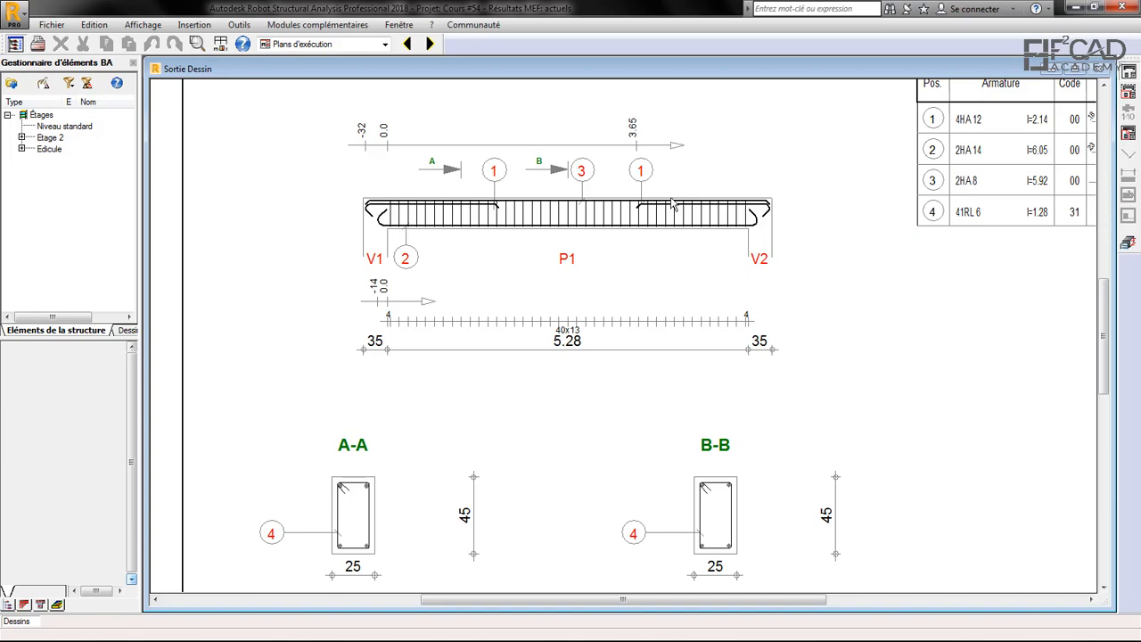
{"action": "scroll", "coordinate": [820, 211], "scroll_direction": "down", "scroll_amount": 2}
{"action": "scroll", "coordinate": [741, 223], "scroll_direction": "up", "scroll_amount": 1}
{"action": "scroll", "coordinate": [741, 224], "scroll_direction": "down", "scroll_amount": 1}
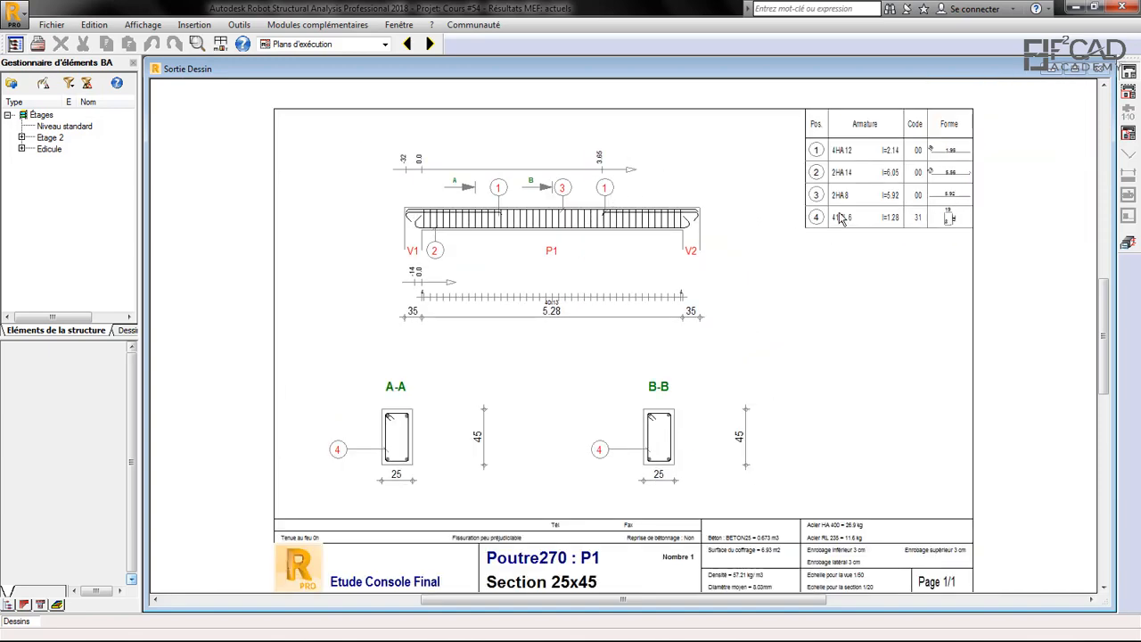
{"action": "scroll", "coordinate": [478, 234], "scroll_direction": "up", "scroll_amount": 1}
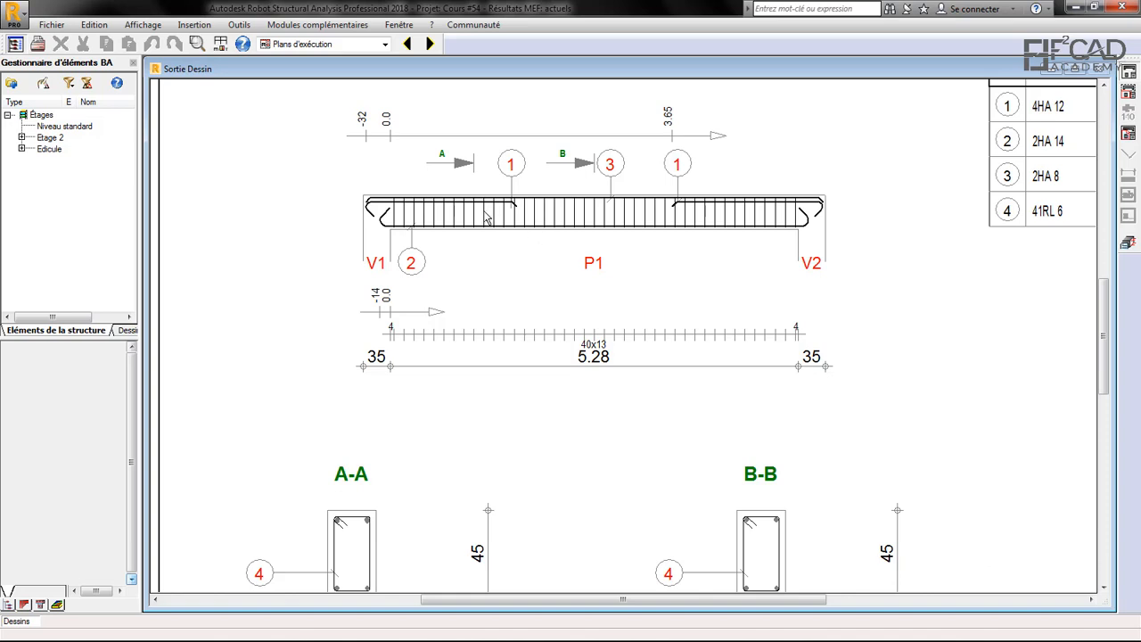
{"action": "scroll", "coordinate": [452, 230], "scroll_direction": "up", "scroll_amount": 1}
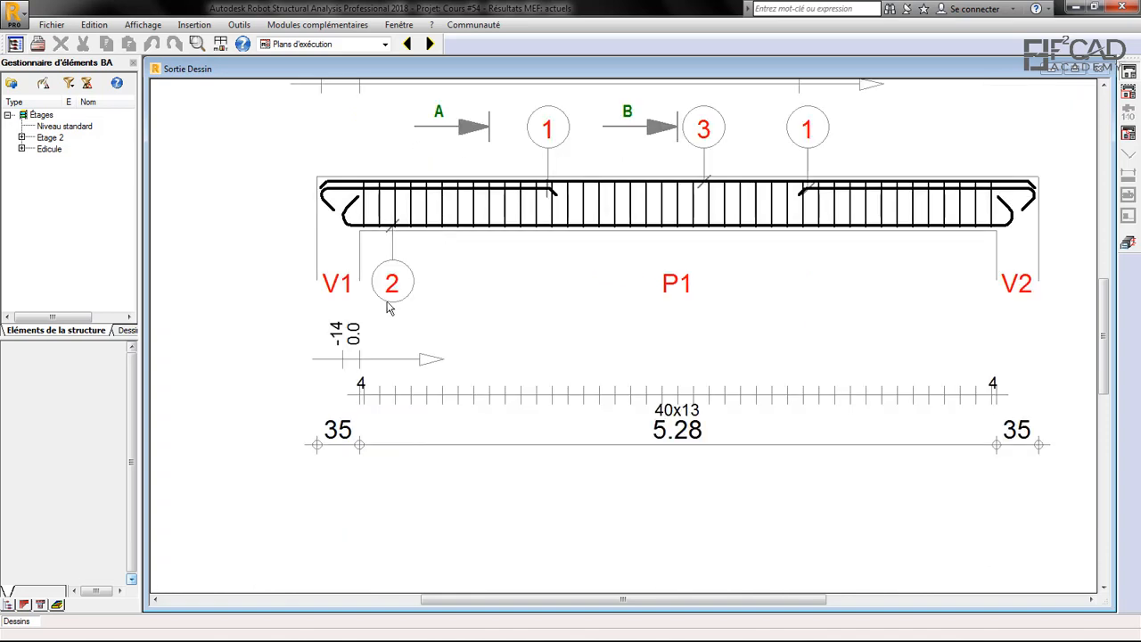
{"action": "scroll", "coordinate": [384, 236], "scroll_direction": "down", "scroll_amount": 1}
{"action": "scroll", "coordinate": [423, 241], "scroll_direction": "up", "scroll_amount": 3}
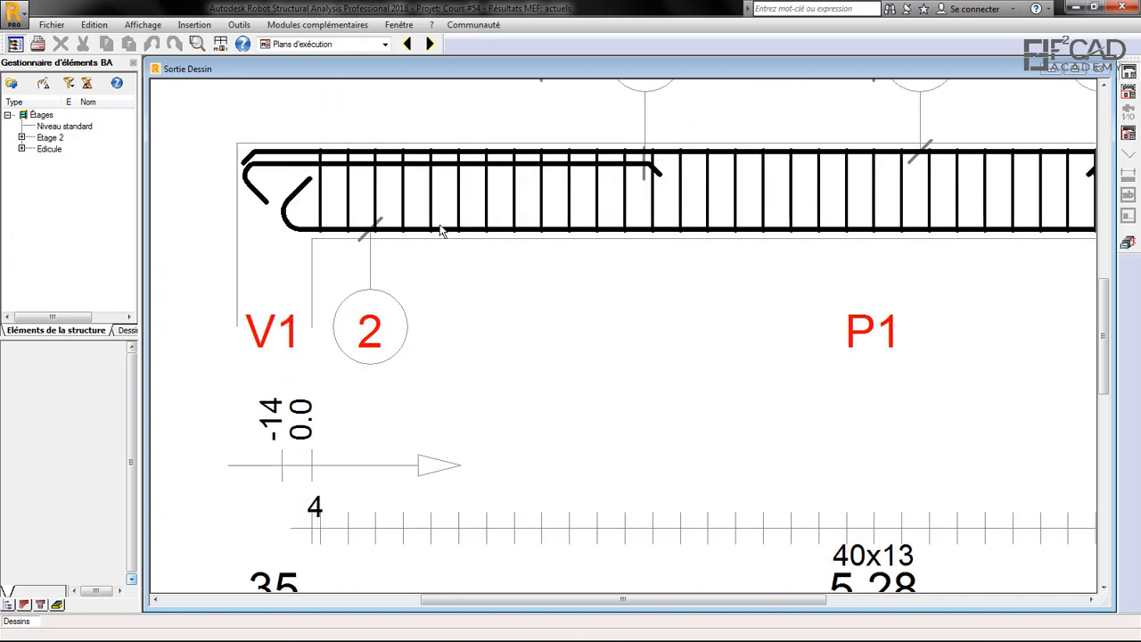
{"action": "scroll", "coordinate": [375, 222], "scroll_direction": "down", "scroll_amount": 1}
{"action": "scroll", "coordinate": [401, 225], "scroll_direction": "down", "scroll_amount": 1}
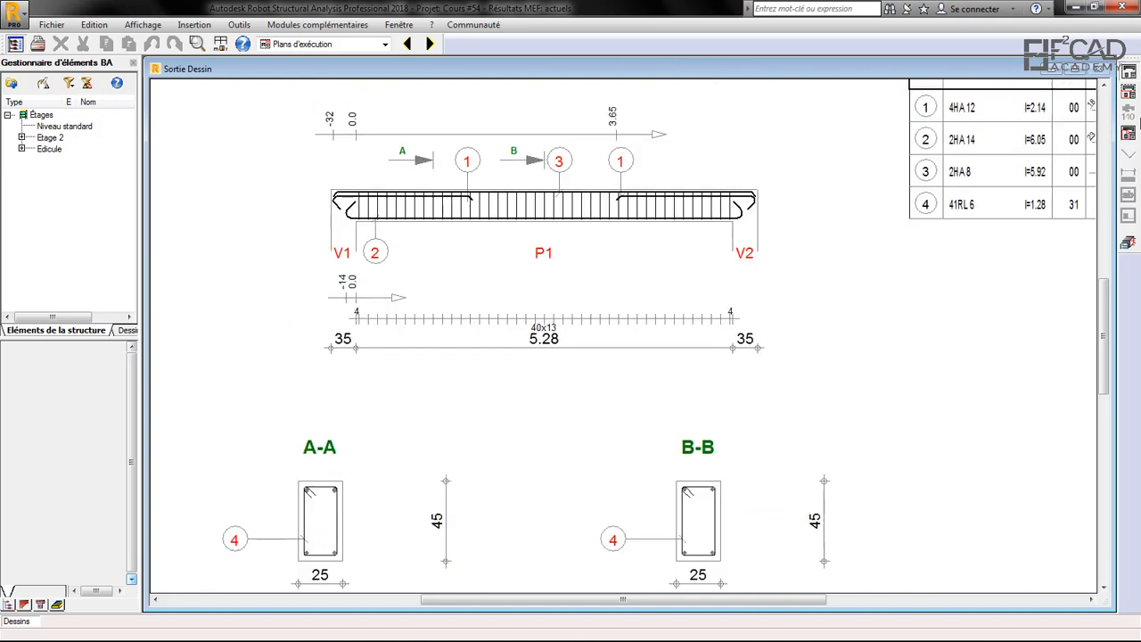
{"action": "scroll", "coordinate": [383, 230], "scroll_direction": "up", "scroll_amount": 1}
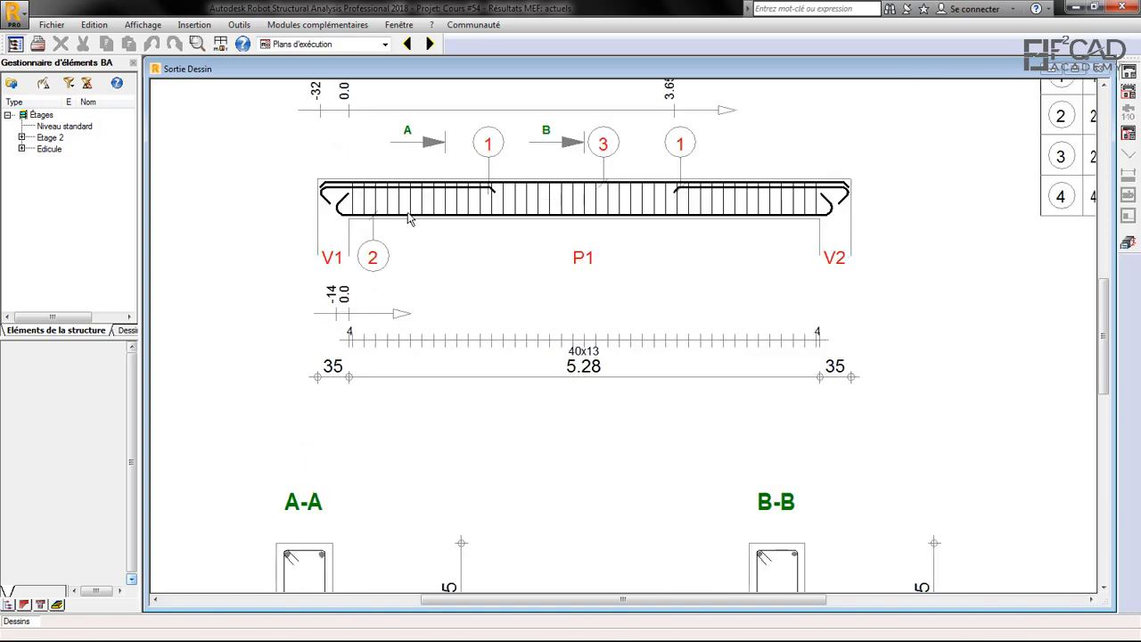
{"action": "scroll", "coordinate": [394, 211], "scroll_direction": "down", "scroll_amount": 1}
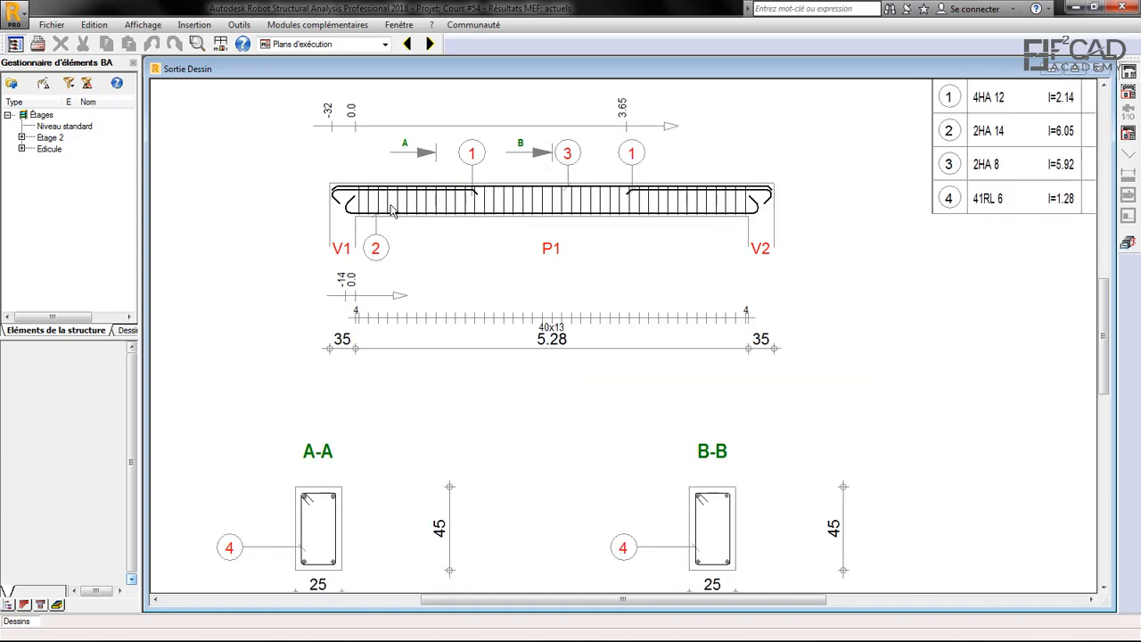
{"action": "scroll", "coordinate": [462, 241], "scroll_direction": "down", "scroll_amount": 1}
{"action": "scroll", "coordinate": [464, 177], "scroll_direction": "up", "scroll_amount": 1}
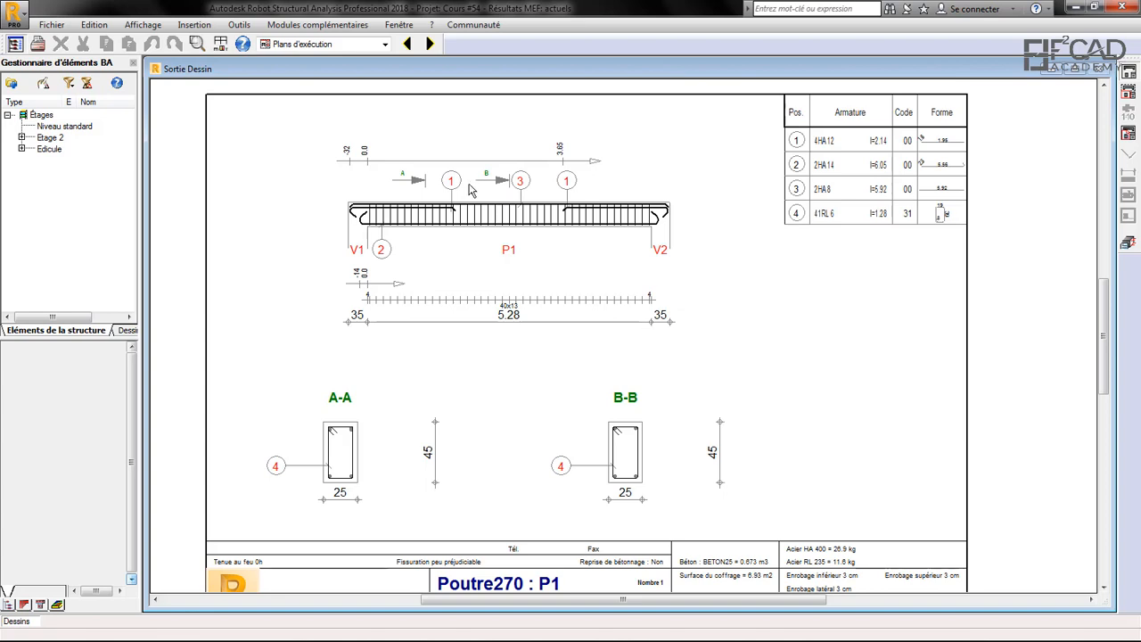
{"action": "scroll", "coordinate": [377, 237], "scroll_direction": "up", "scroll_amount": 3}
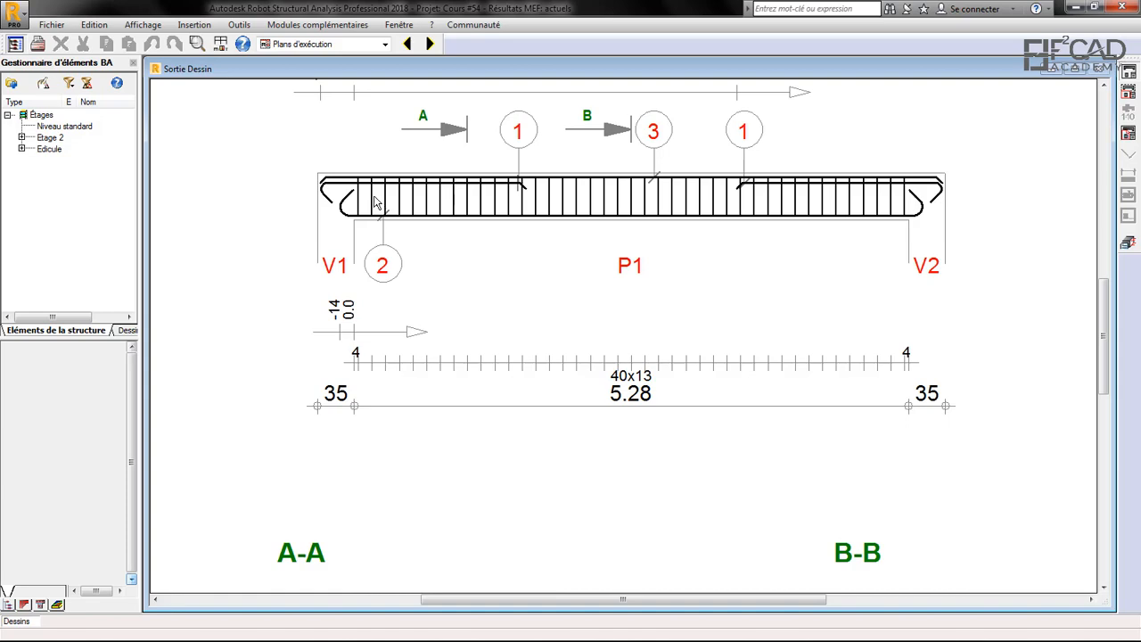
{"action": "scroll", "coordinate": [376, 203], "scroll_direction": "down", "scroll_amount": 3}
{"action": "scroll", "coordinate": [680, 178], "scroll_direction": "down", "scroll_amount": 2}
{"action": "scroll", "coordinate": [740, 160], "scroll_direction": "down", "scroll_amount": 1}
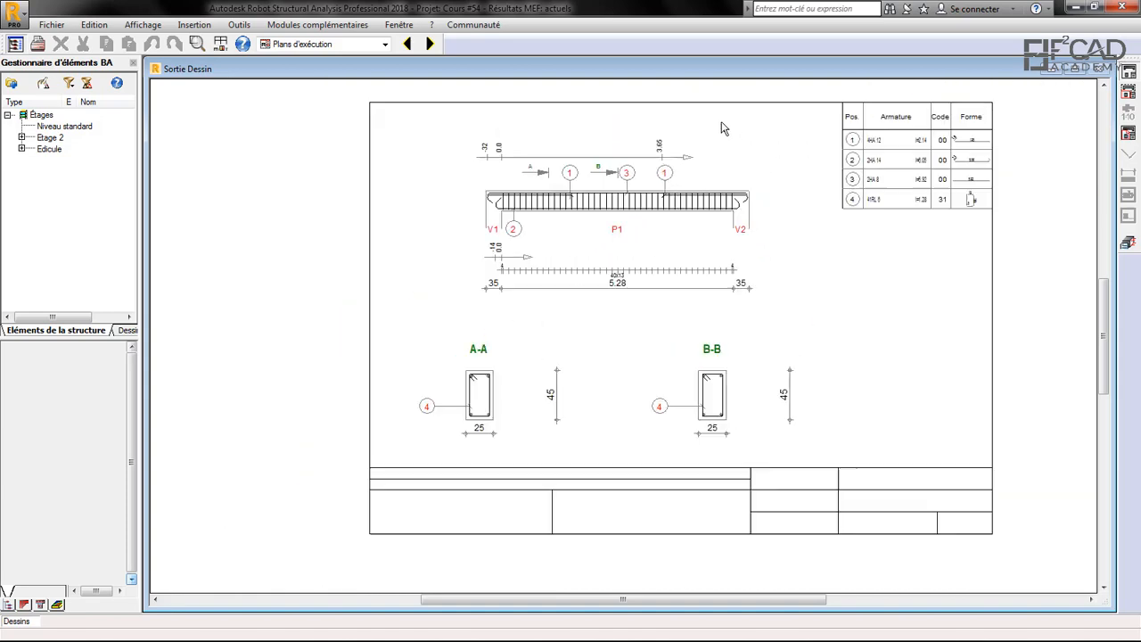
{"action": "scroll", "coordinate": [809, 178], "scroll_direction": "up", "scroll_amount": 2}
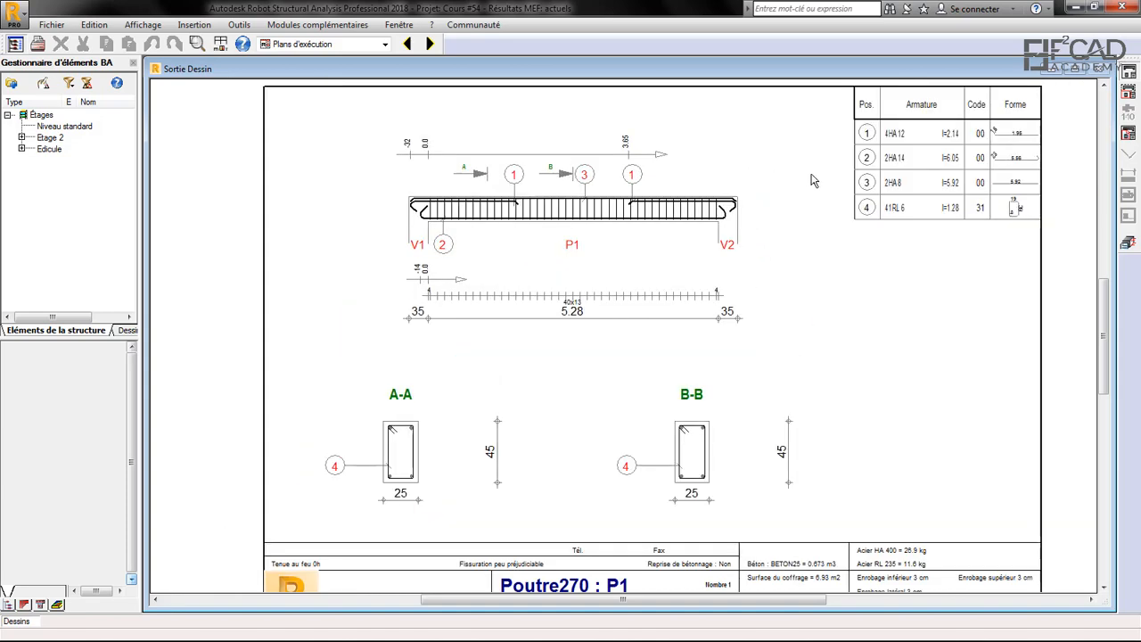
Step: Return to the beam's reinforcement view and review the longitudinal and transverse steel settings in the calculation options
{"action": "left_click", "coordinate": [1126, 249]}
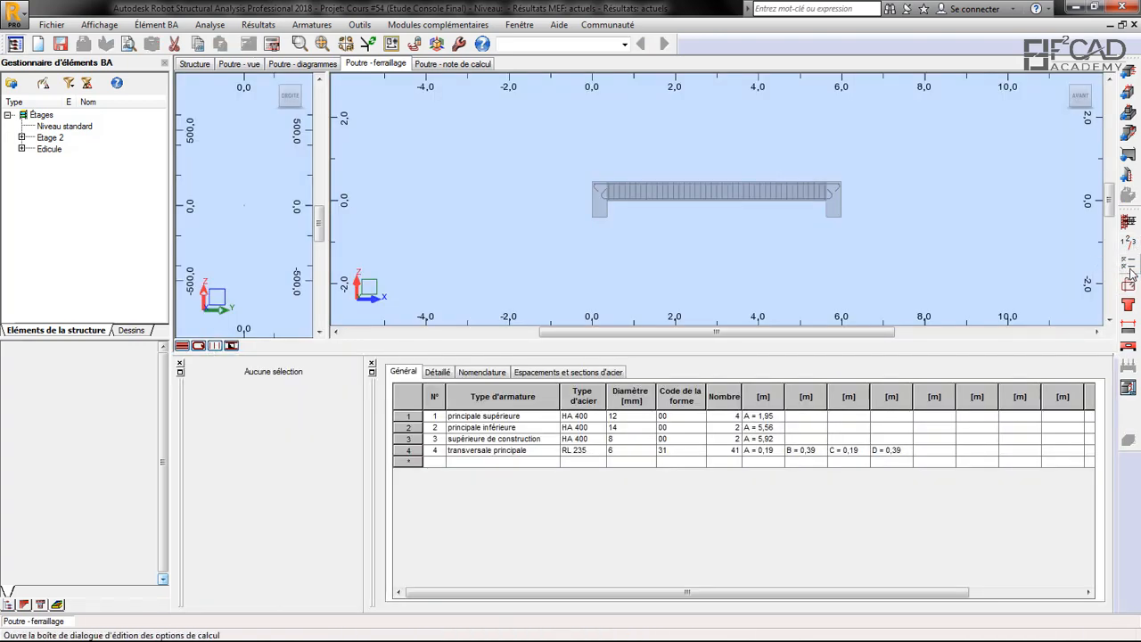
{"action": "left_click", "coordinate": [1130, 266]}
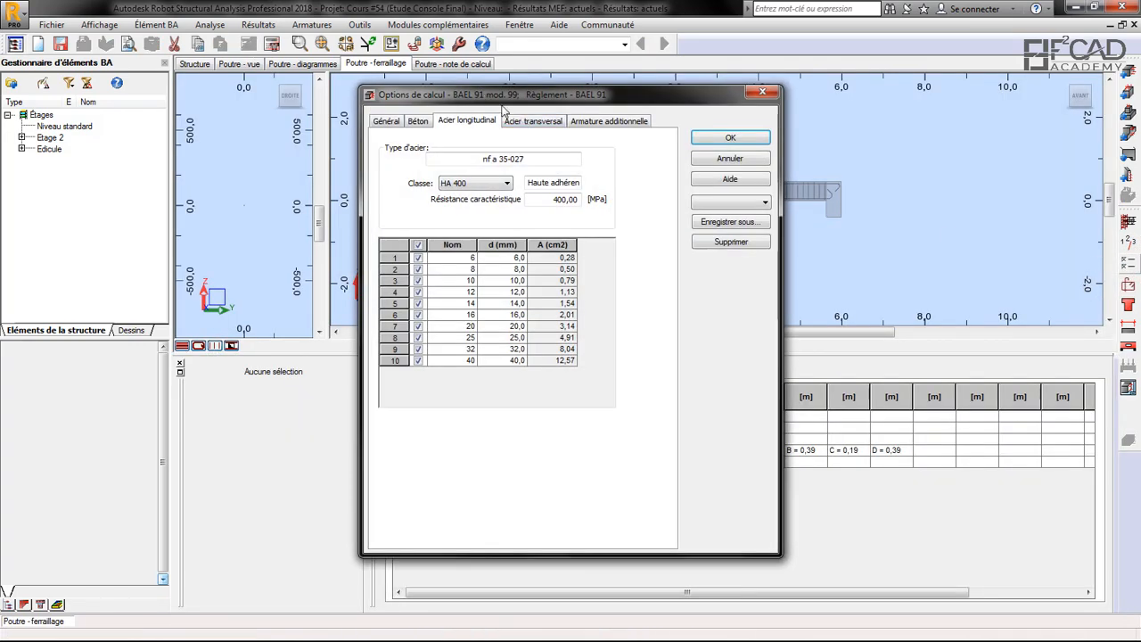
{"action": "left_click", "coordinate": [535, 123]}
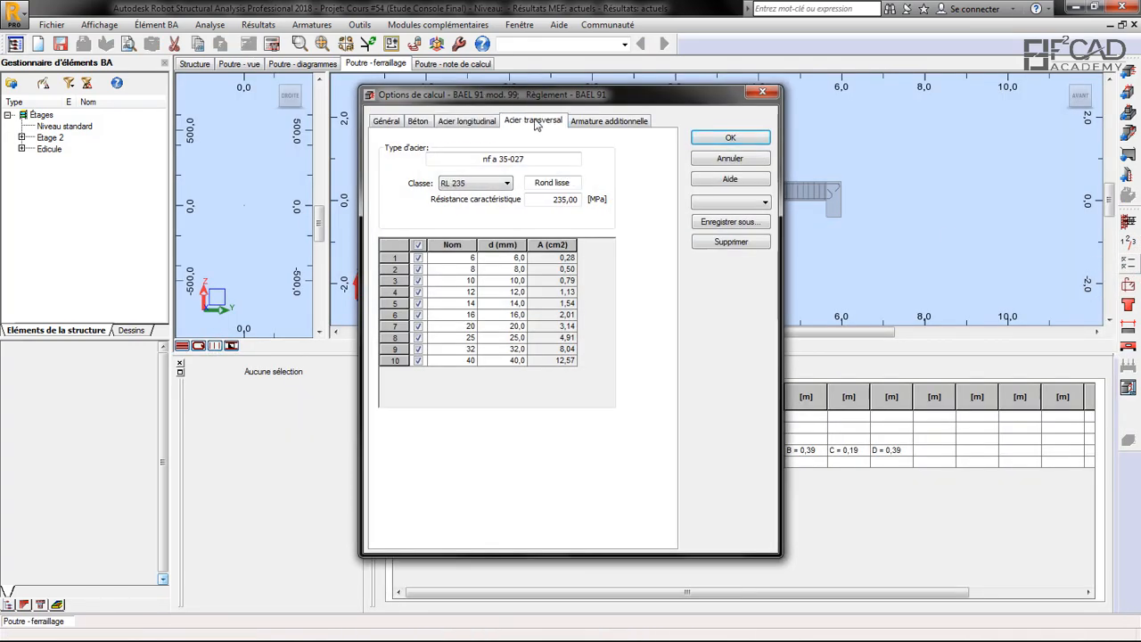
{"action": "left_click", "coordinate": [759, 95]}
Step: Review the Aciers de montage settings for secondary bars in the reinforcement layout, accept the layout, and recalculate the beam's reinforcement
{"action": "left_click", "coordinate": [1128, 285]}
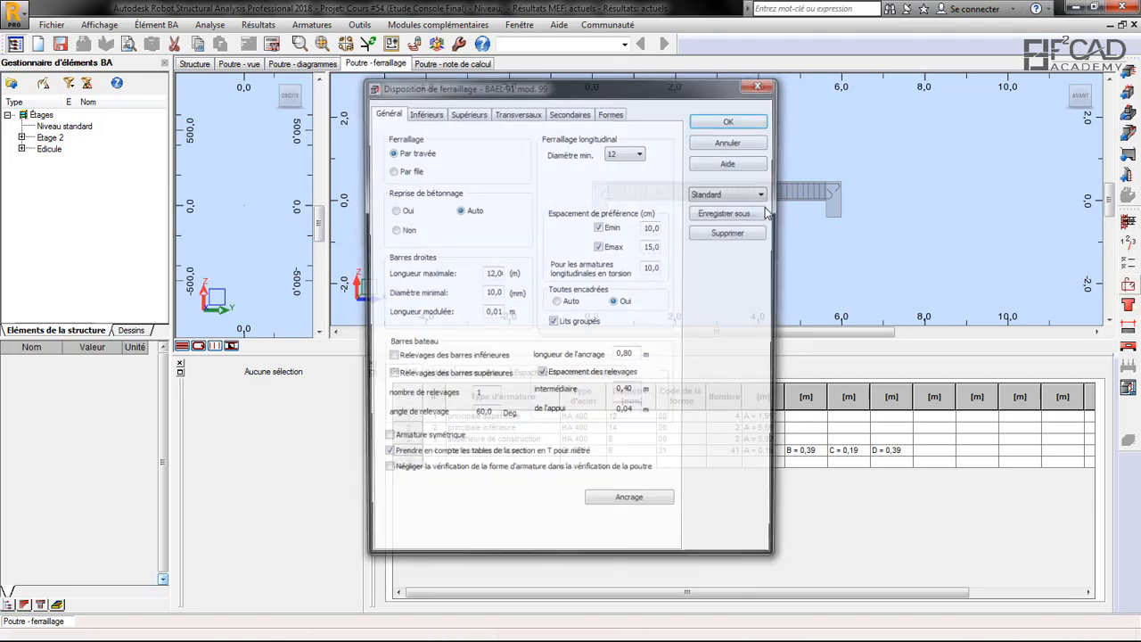
{"action": "left_click", "coordinate": [568, 112]}
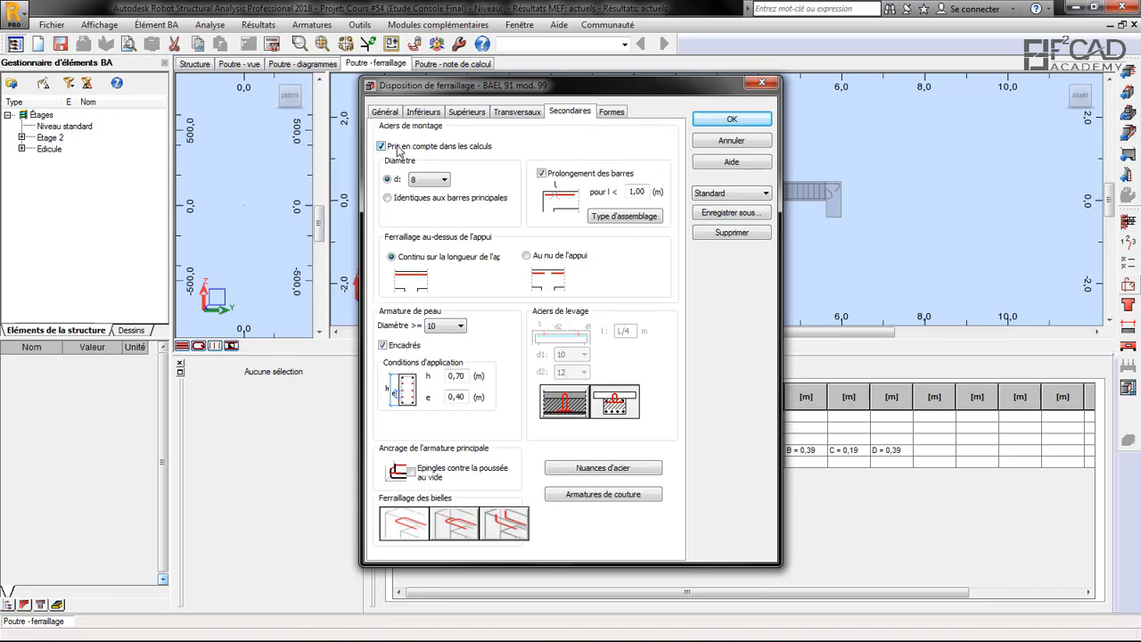
{"action": "left_click", "coordinate": [704, 121]}
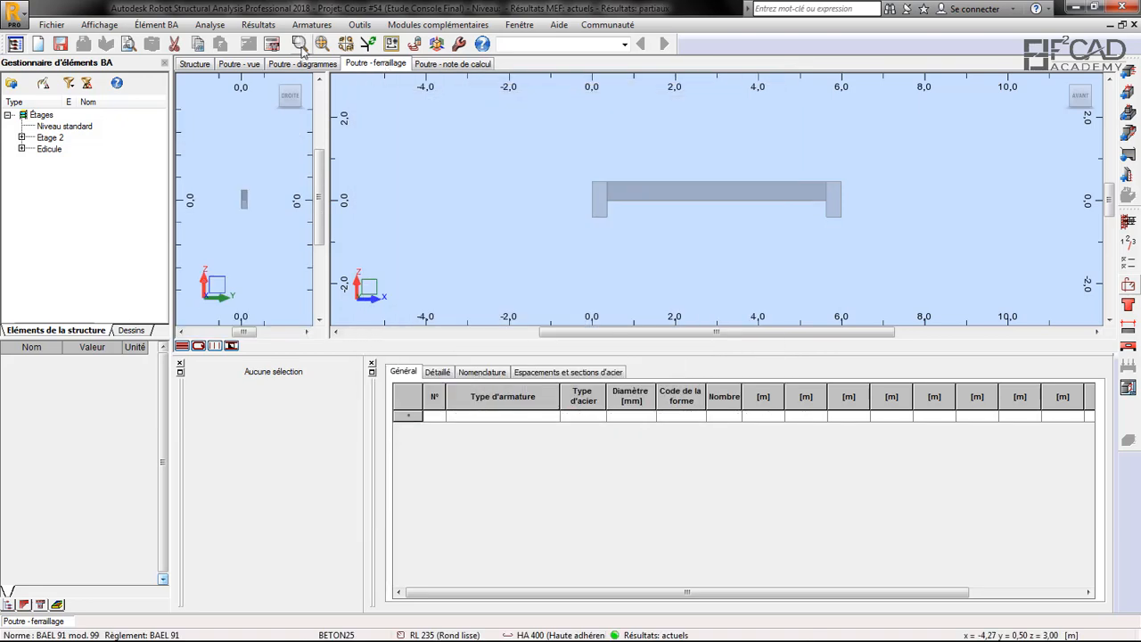
{"action": "left_click", "coordinate": [272, 43]}
{"action": "left_click", "coordinate": [624, 398]}
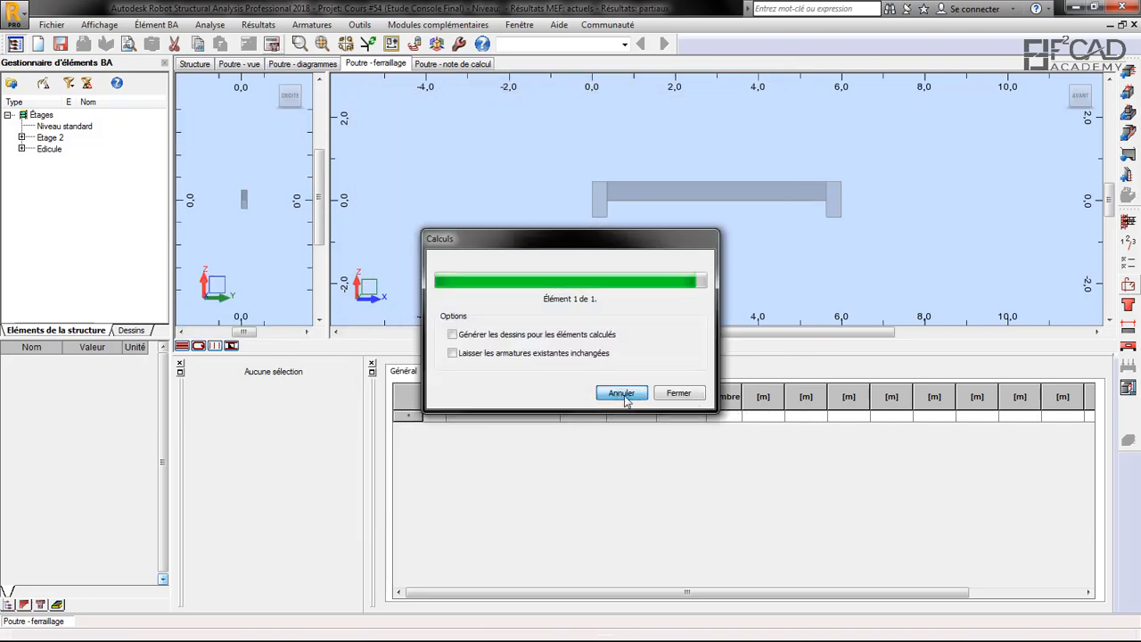
Step: Open the beam's execution drawing and compare the top, bottom and construction bars on the elevation with the reinforcement schedule
{"action": "left_click", "coordinate": [1126, 386]}
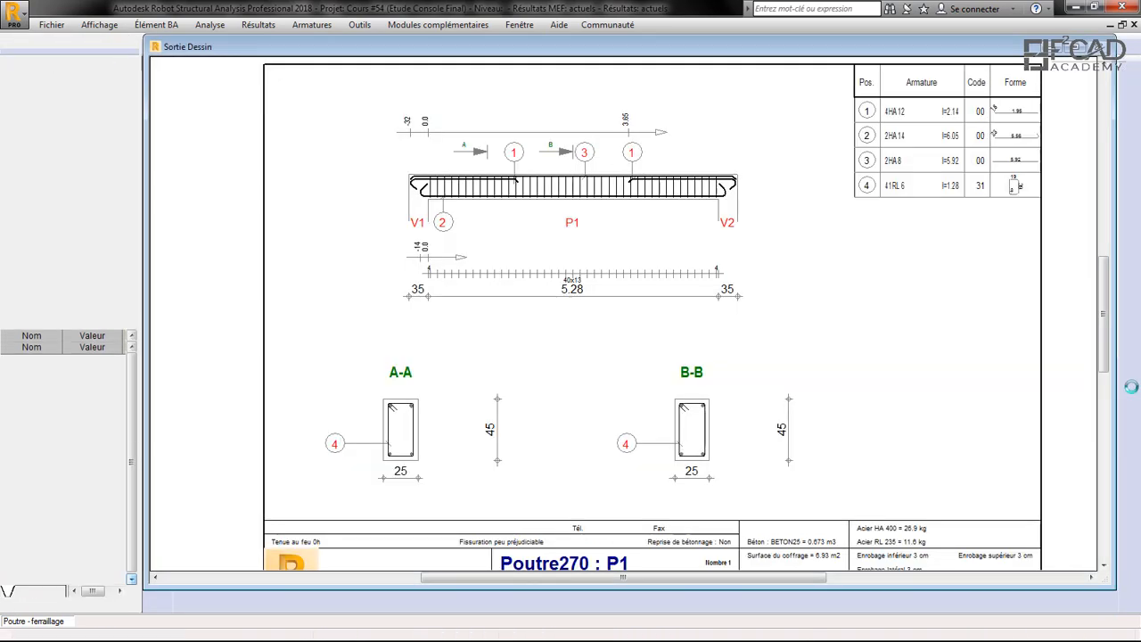
{"action": "scroll", "coordinate": [383, 246], "scroll_direction": "down", "scroll_amount": 2}
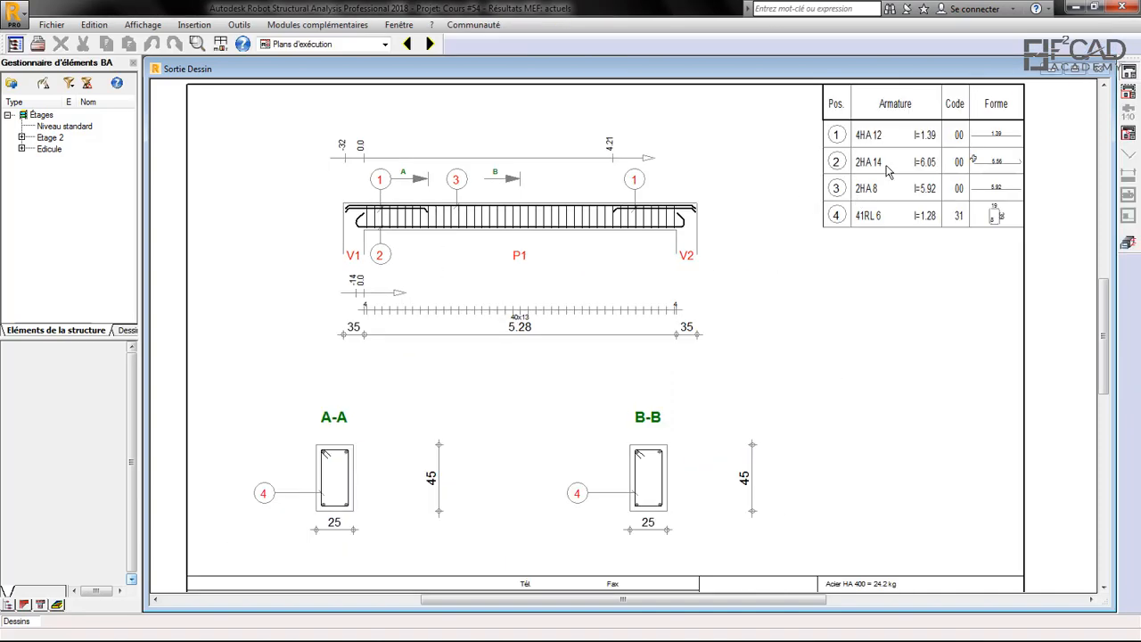
{"action": "scroll", "coordinate": [638, 145], "scroll_direction": "down", "scroll_amount": 1}
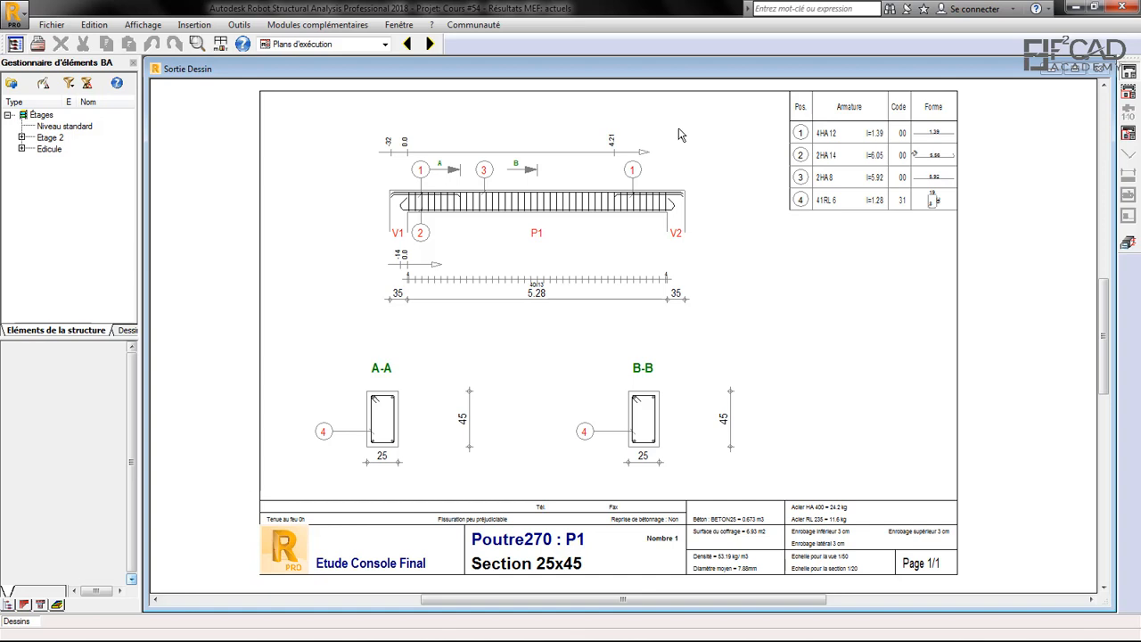
{"action": "scroll", "coordinate": [452, 227], "scroll_direction": "up", "scroll_amount": 1}
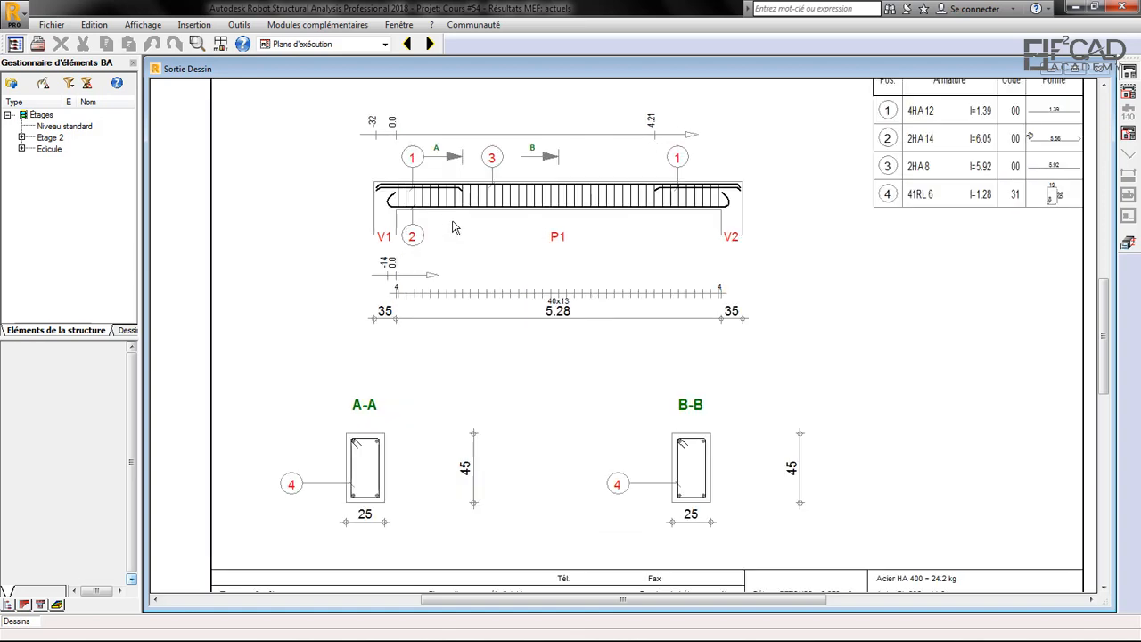
{"action": "scroll", "coordinate": [383, 200], "scroll_direction": "down", "scroll_amount": 1}
{"action": "scroll", "coordinate": [816, 155], "scroll_direction": "up", "scroll_amount": 3}
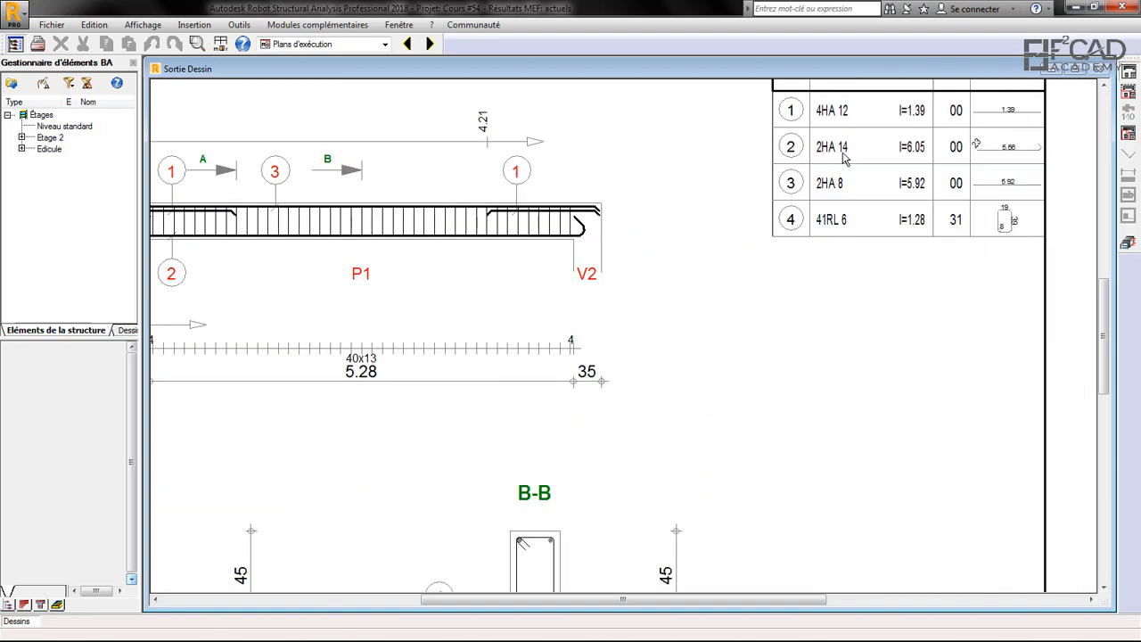
{"action": "scroll", "coordinate": [864, 156], "scroll_direction": "up", "scroll_amount": 1}
{"action": "scroll", "coordinate": [865, 158], "scroll_direction": "down", "scroll_amount": 4}
{"action": "scroll", "coordinate": [906, 145], "scroll_direction": "up", "scroll_amount": 3}
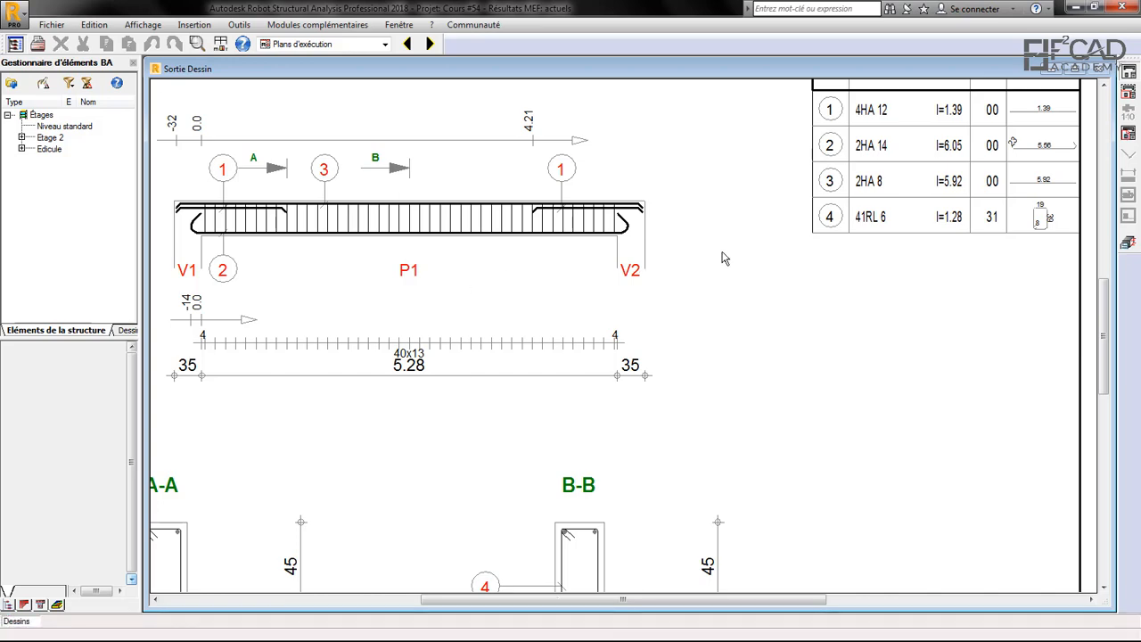
{"action": "scroll", "coordinate": [713, 254], "scroll_direction": "down", "scroll_amount": 1}
{"action": "scroll", "coordinate": [446, 249], "scroll_direction": "up", "scroll_amount": 1}
{"action": "scroll", "coordinate": [420, 247], "scroll_direction": "down", "scroll_amount": 1}
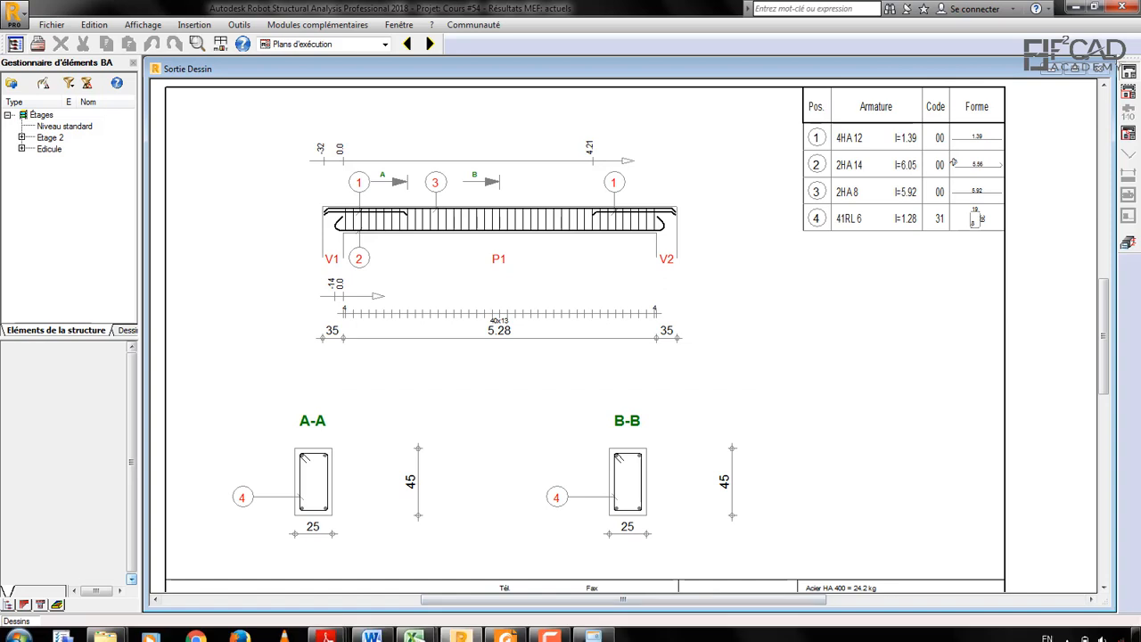
Step: Look up the HA 14 bar sections in Word's ACIERS table and compare them with the manual and Robot steel sections in the PDF notes
{"action": "left_click", "coordinate": [385, 626]}
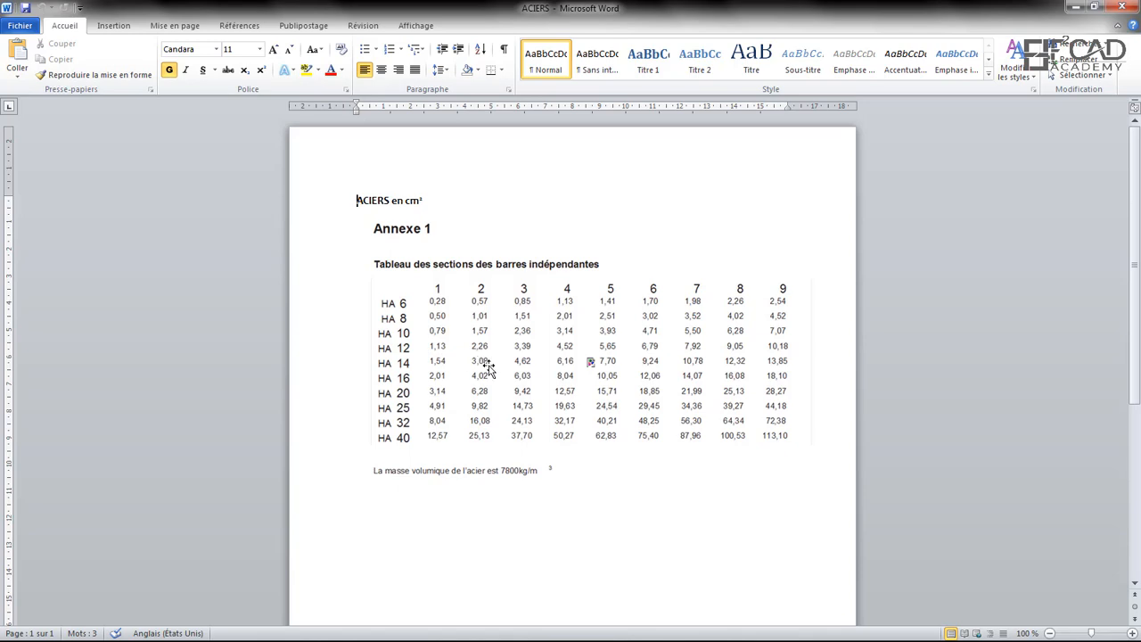
{"action": "left_click", "coordinate": [506, 627]}
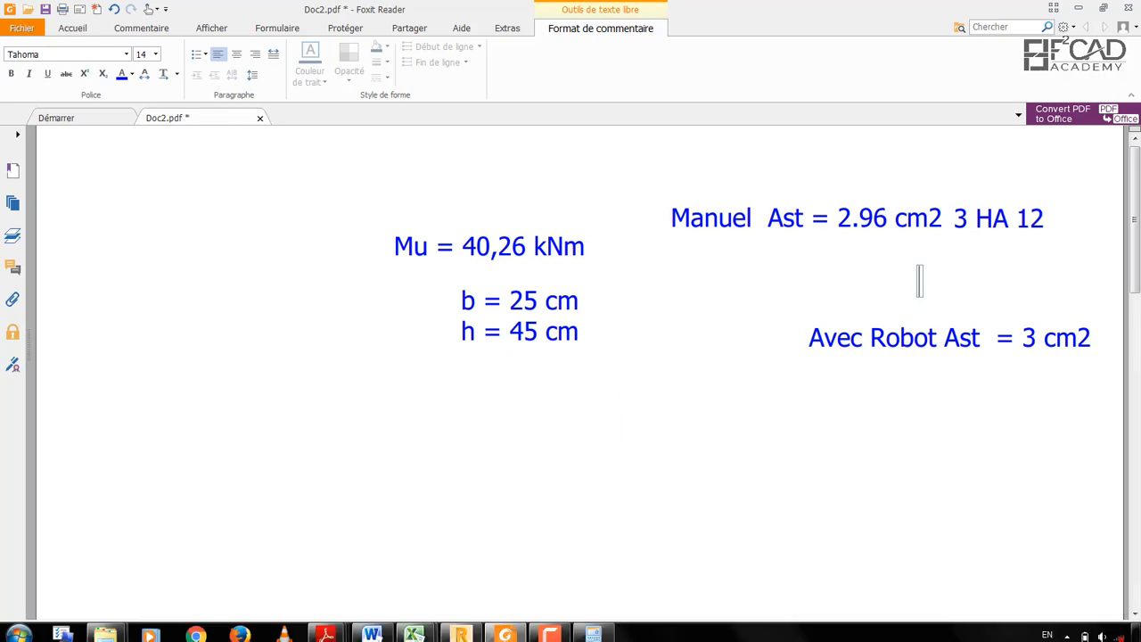
{"action": "left_click", "coordinate": [372, 633]}
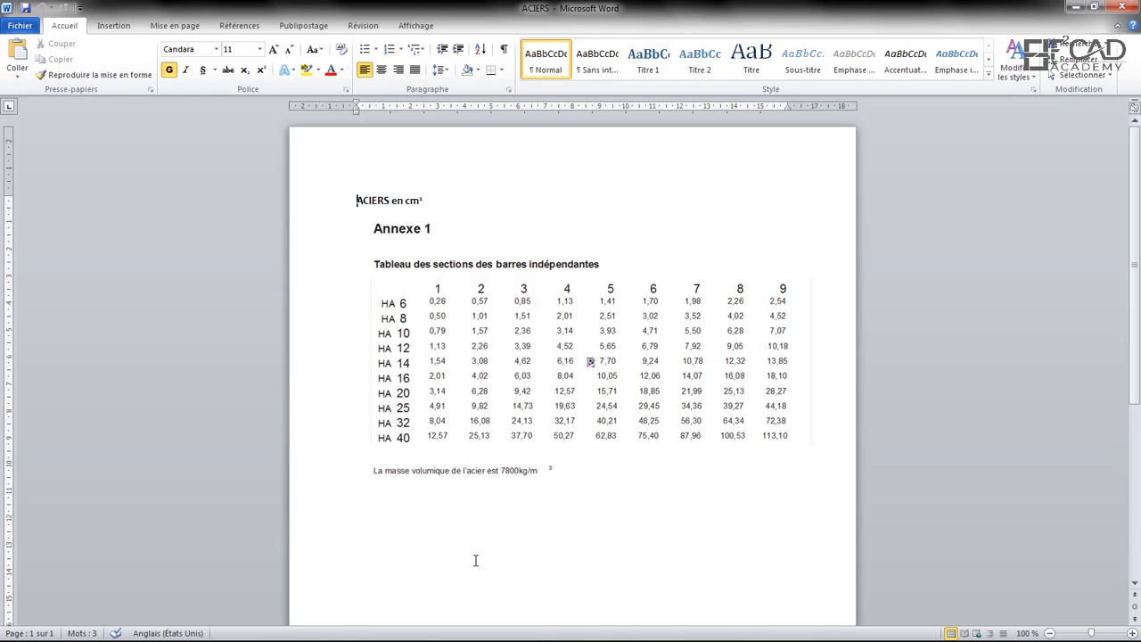
Step: Switch to Robot Structural Analysis, restrict the longitudinal steel in the calculation options to 12 mm bars, and recalculate the beam's reinforcement
{"action": "left_click", "coordinate": [461, 629]}
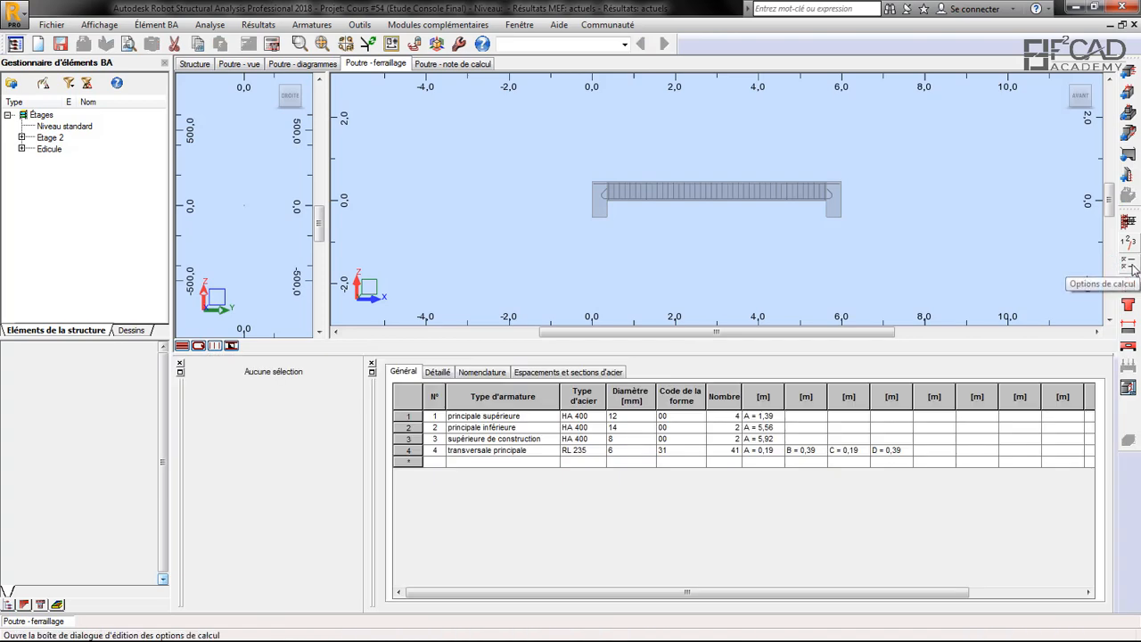
{"action": "left_click", "coordinate": [1130, 266]}
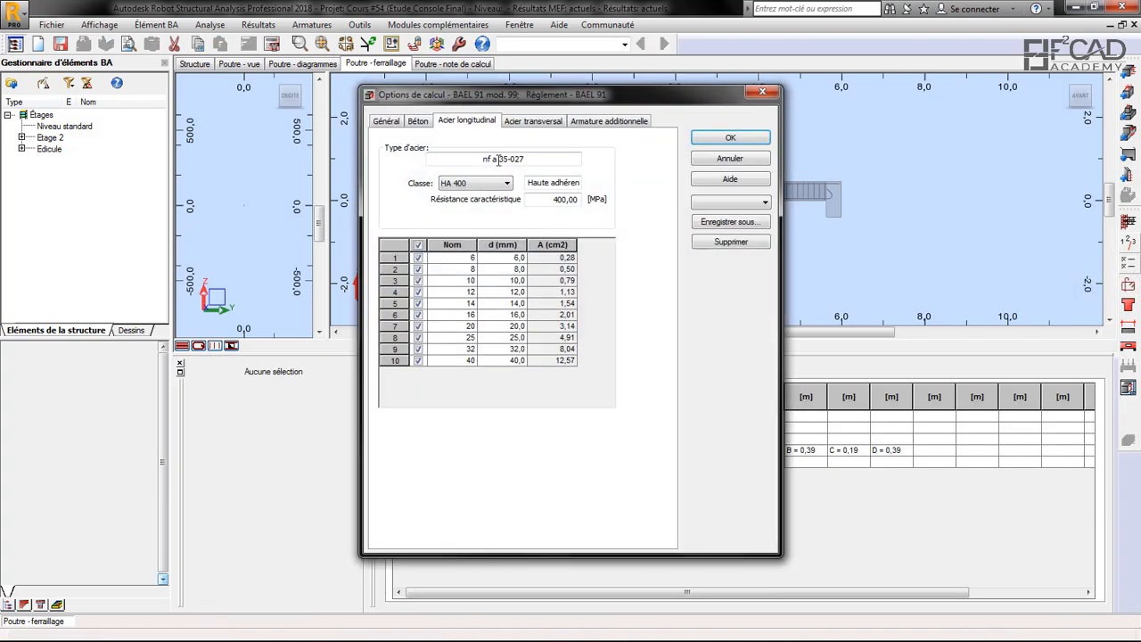
{"action": "left_click", "coordinate": [418, 245]}
{"action": "left_click", "coordinate": [417, 293]}
{"action": "left_click", "coordinate": [730, 138]}
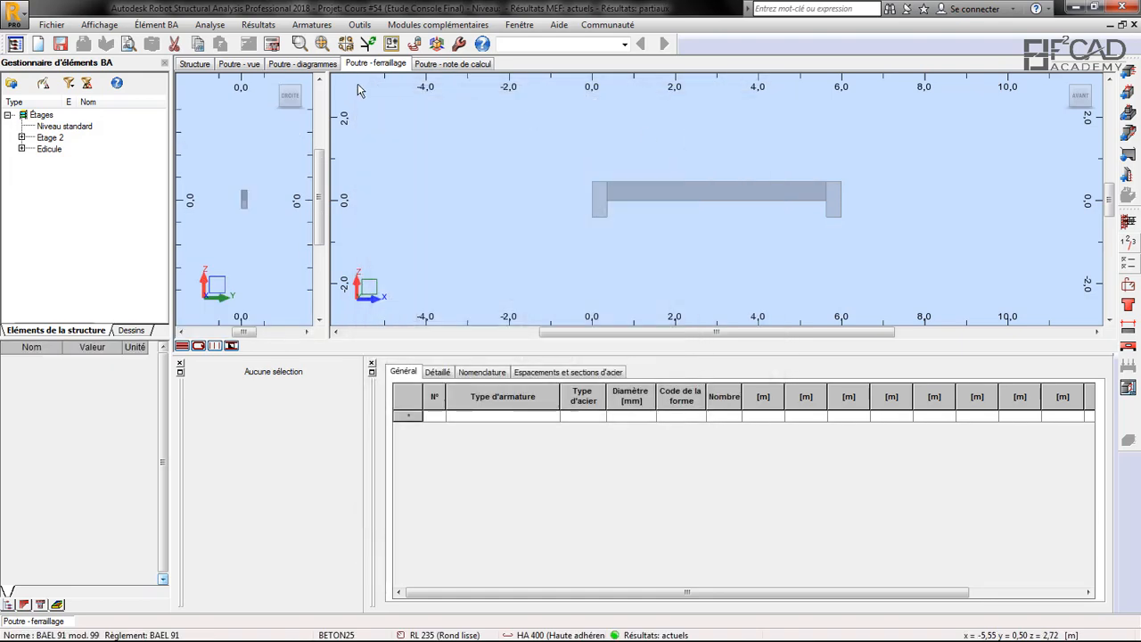
{"action": "left_click", "coordinate": [271, 44]}
{"action": "left_click", "coordinate": [621, 393]}
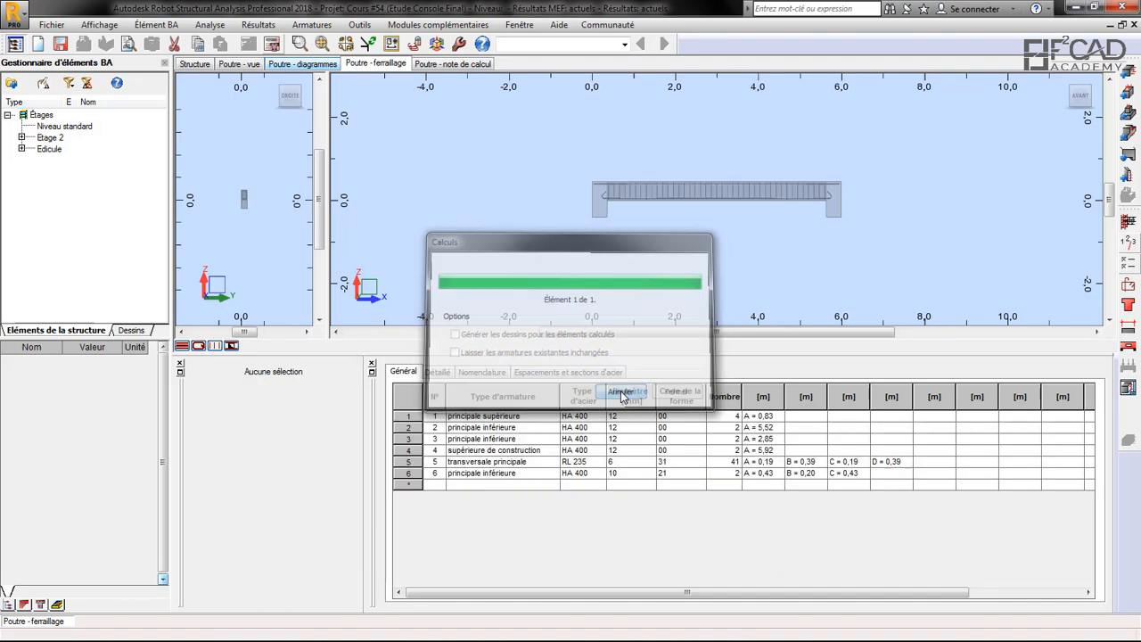
Step: Open the beam's updated execution drawing and examine the bottom bars of positions 2 and 3 on the elevation and in the schedule
{"action": "left_click", "coordinate": [1127, 387]}
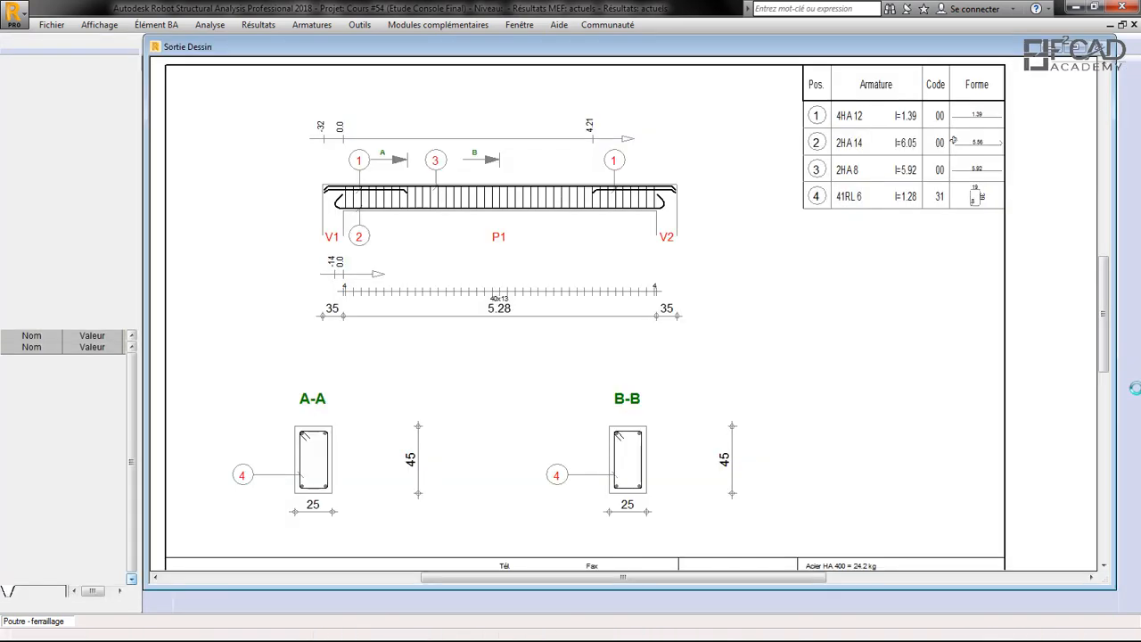
{"action": "scroll", "coordinate": [512, 228], "scroll_direction": "up", "scroll_amount": 2}
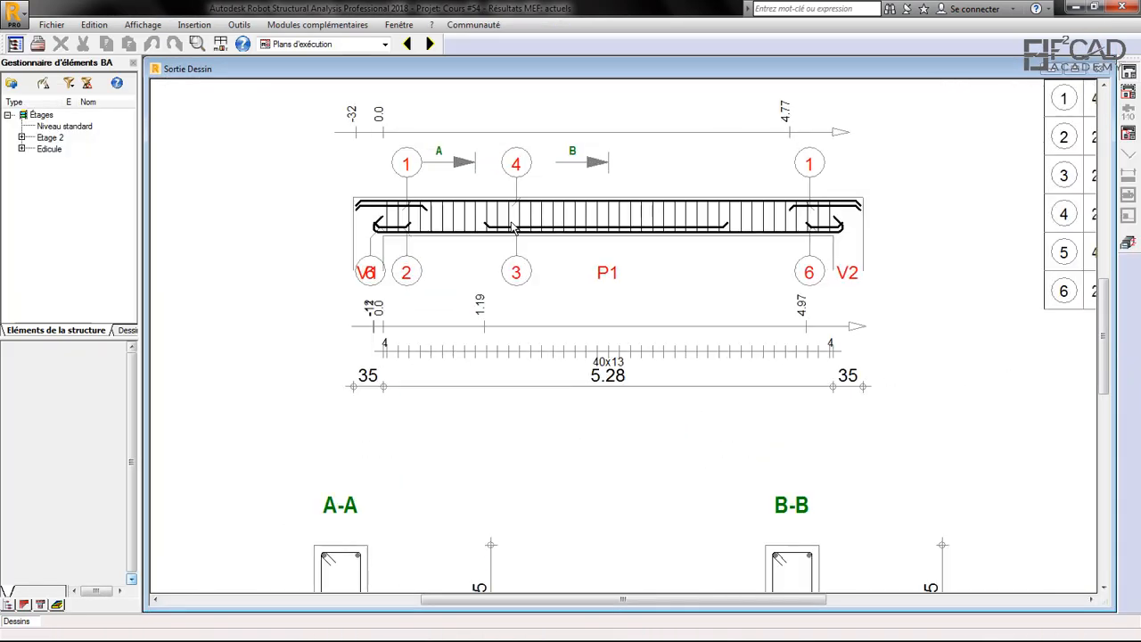
{"action": "scroll", "coordinate": [526, 240], "scroll_direction": "up", "scroll_amount": 2}
{"action": "scroll", "coordinate": [486, 225], "scroll_direction": "down", "scroll_amount": 4}
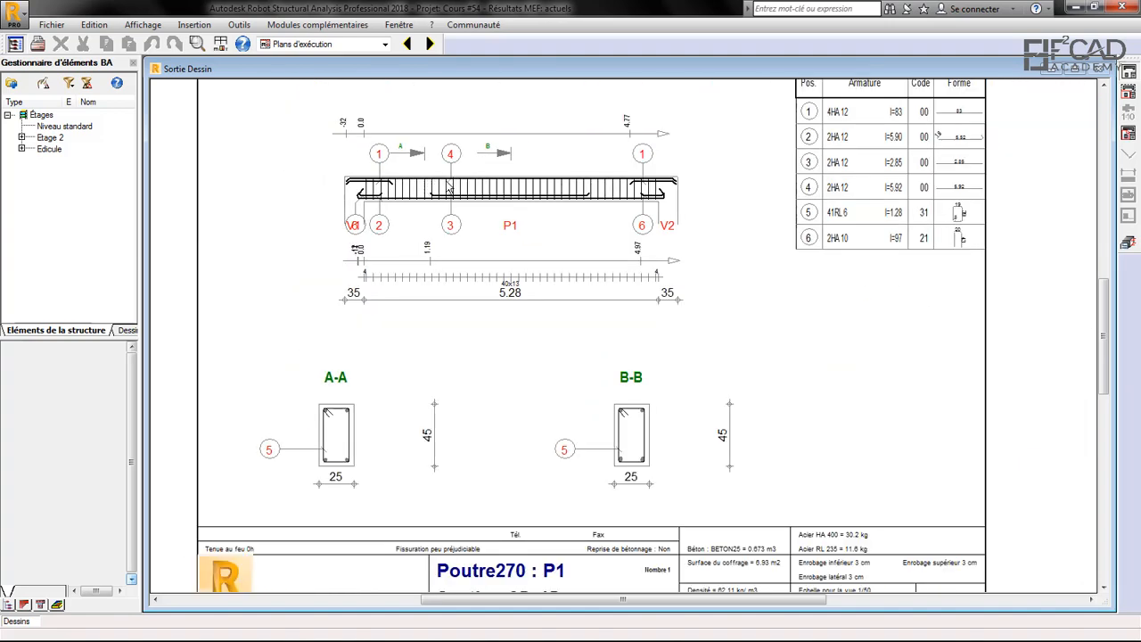
{"action": "scroll", "coordinate": [449, 186], "scroll_direction": "up", "scroll_amount": 2}
{"action": "scroll", "coordinate": [499, 194], "scroll_direction": "down", "scroll_amount": 3}
{"action": "scroll", "coordinate": [486, 183], "scroll_direction": "up", "scroll_amount": 1}
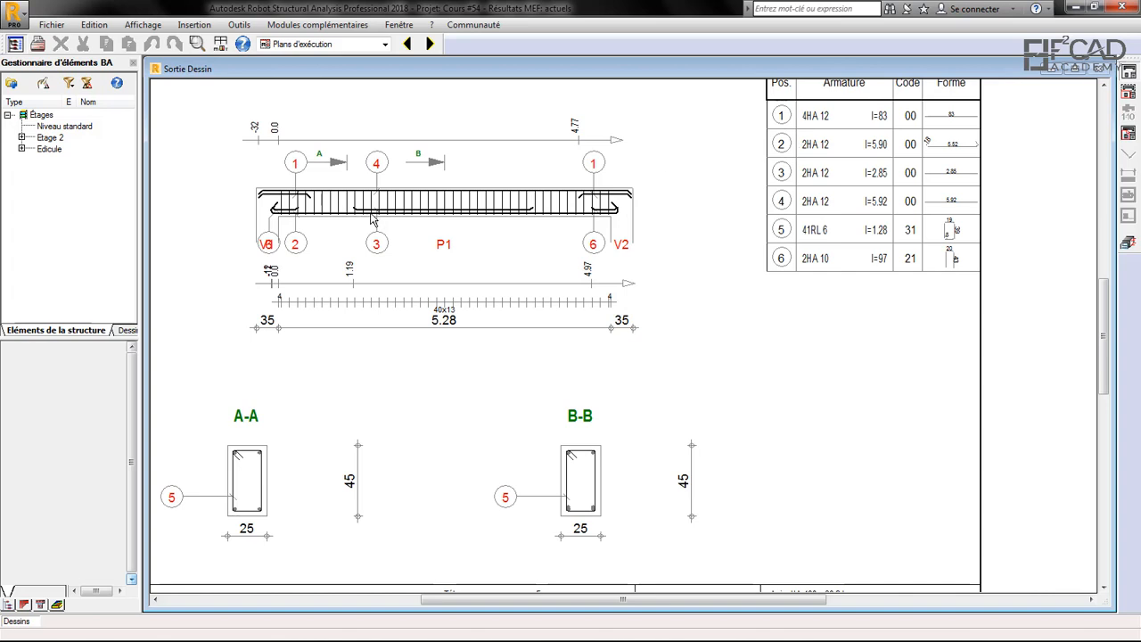
{"action": "scroll", "coordinate": [372, 218], "scroll_direction": "up", "scroll_amount": 2}
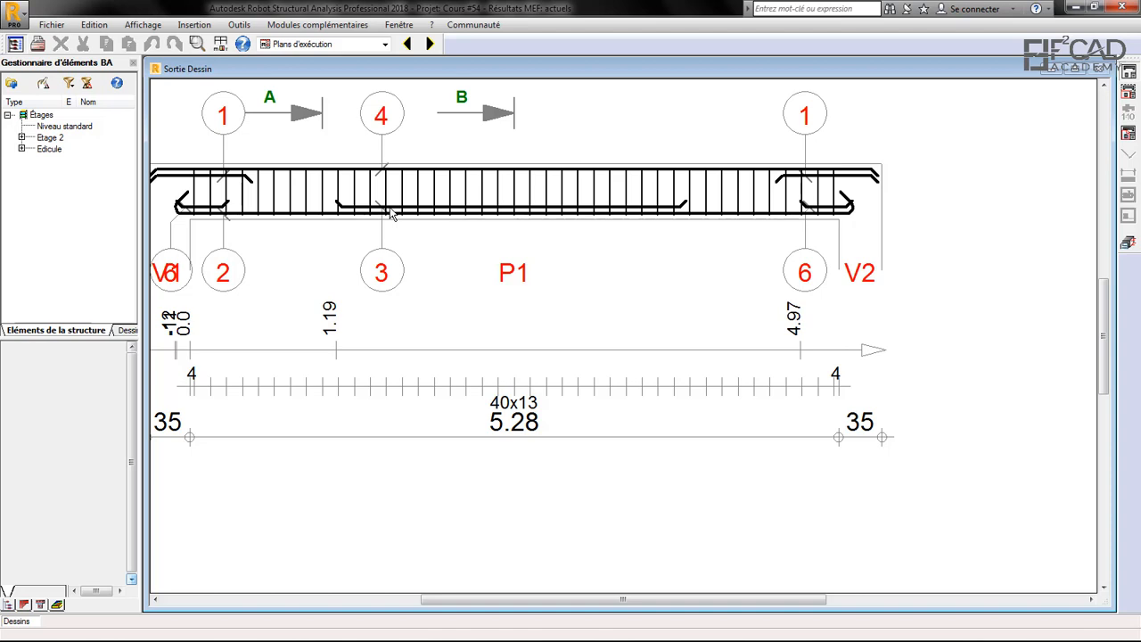
{"action": "scroll", "coordinate": [555, 196], "scroll_direction": "down", "scroll_amount": 2}
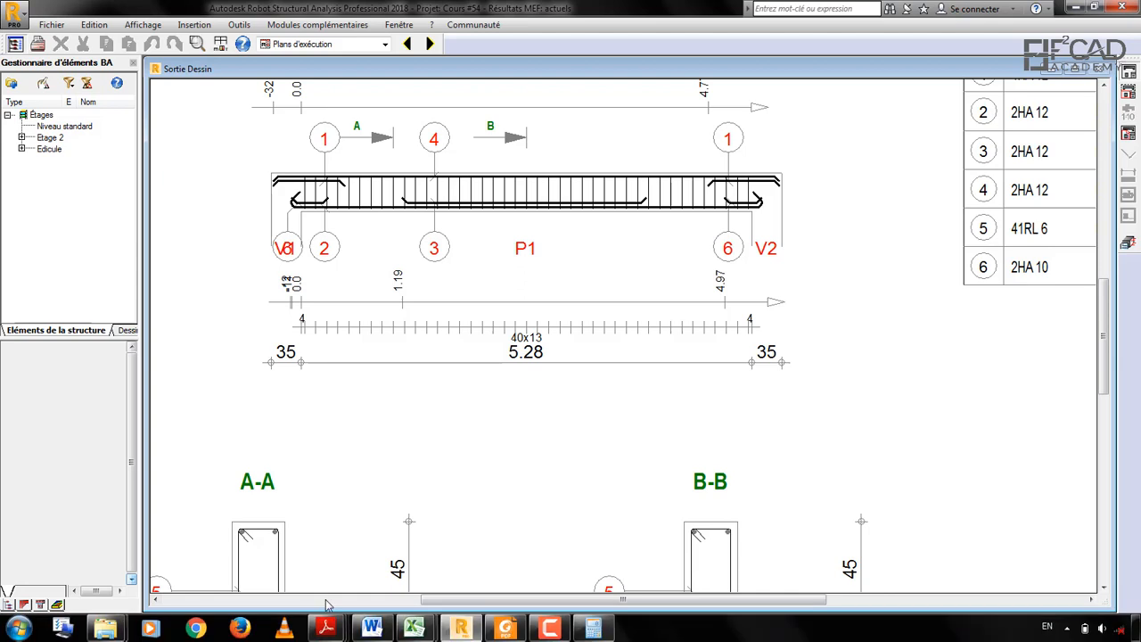
Step: Consult Word's ACIERS bar section table, return to Robot's execution drawing, and check the HA 12 bar layout against the reinforcement schedule
{"action": "mouse_move", "coordinate": [432, 629]}
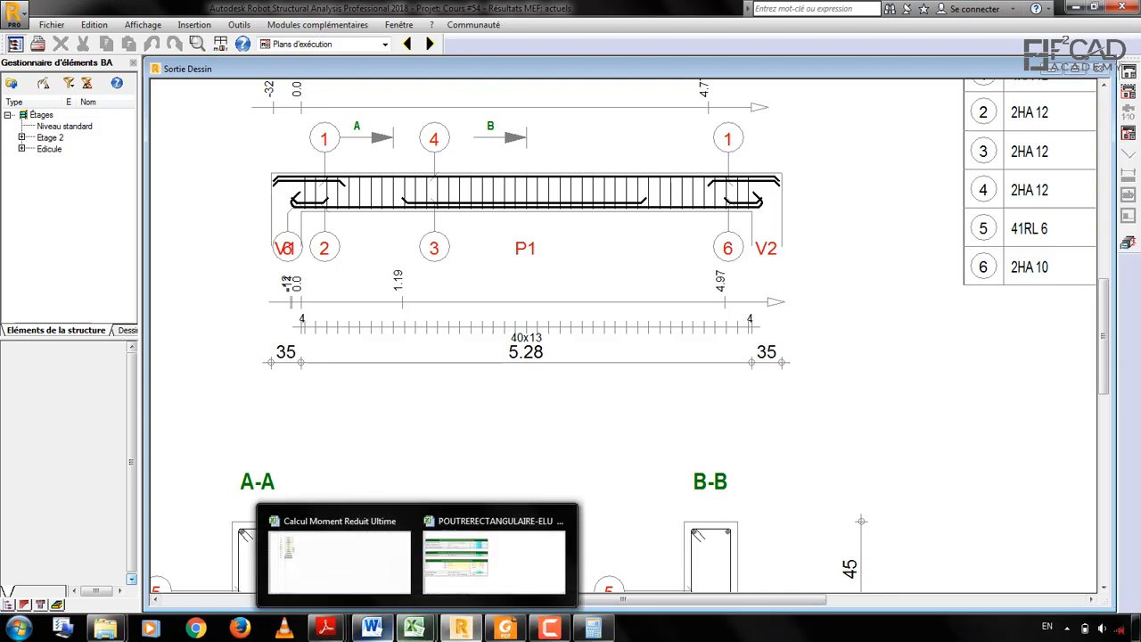
{"action": "left_click", "coordinate": [371, 628]}
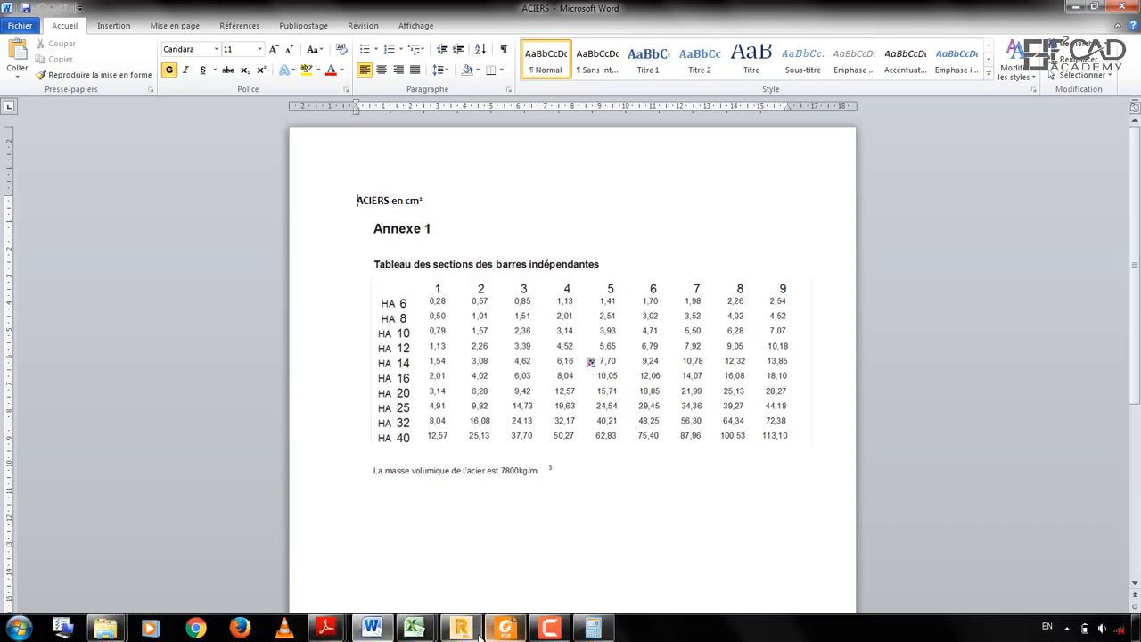
{"action": "left_click", "coordinate": [462, 628]}
{"action": "scroll", "coordinate": [452, 186], "scroll_direction": "up", "scroll_amount": 2}
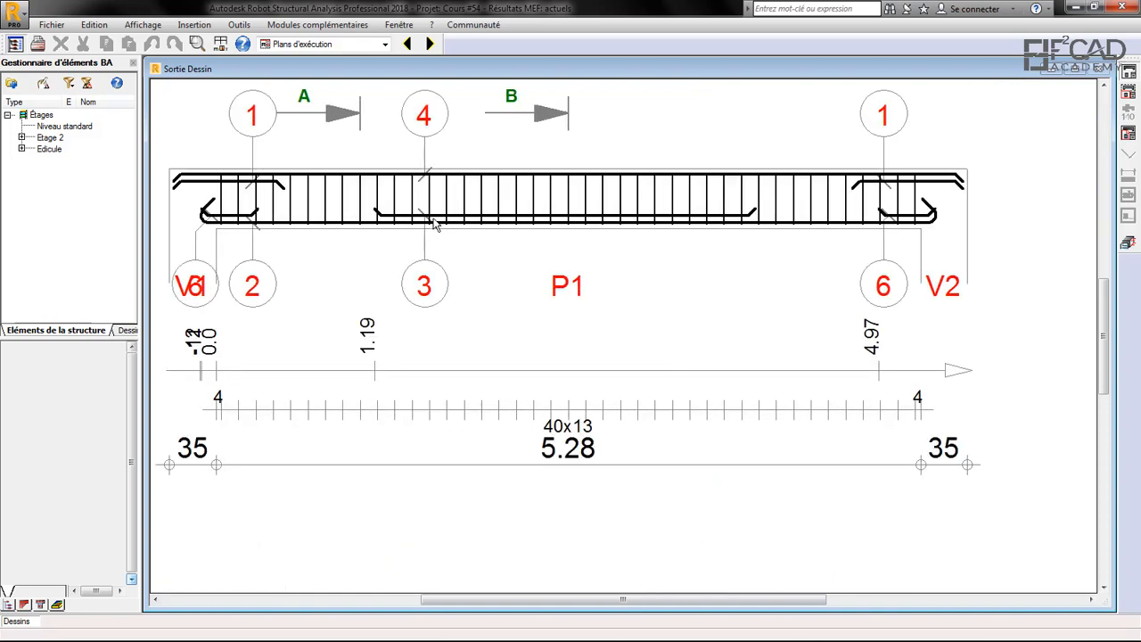
{"action": "scroll", "coordinate": [266, 235], "scroll_direction": "down", "scroll_amount": 2}
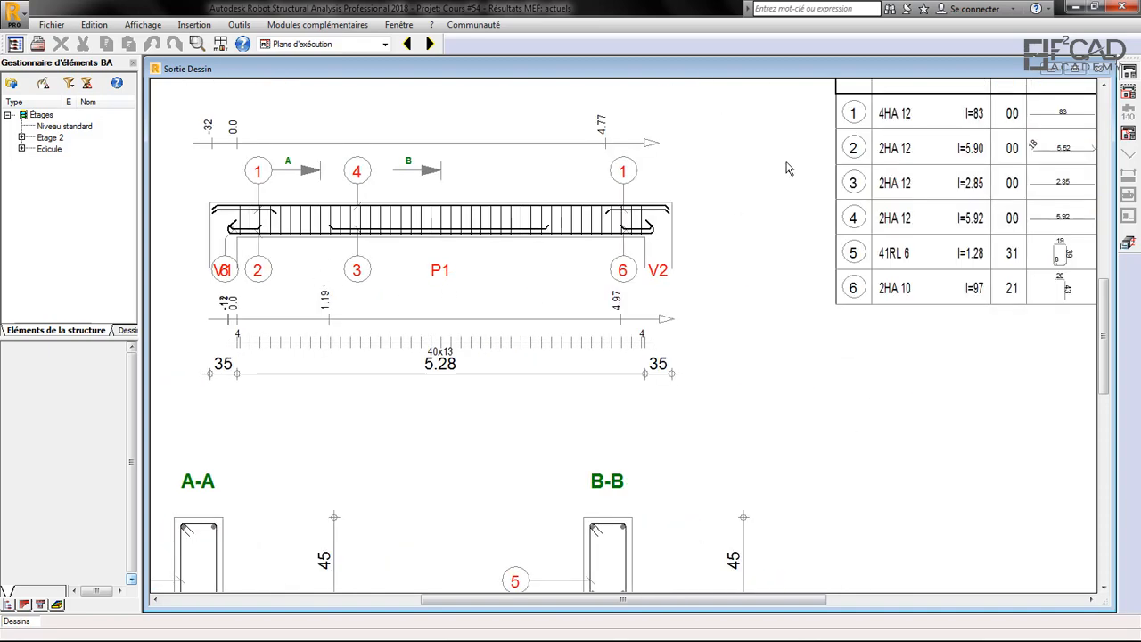
{"action": "scroll", "coordinate": [342, 231], "scroll_direction": "up", "scroll_amount": 1}
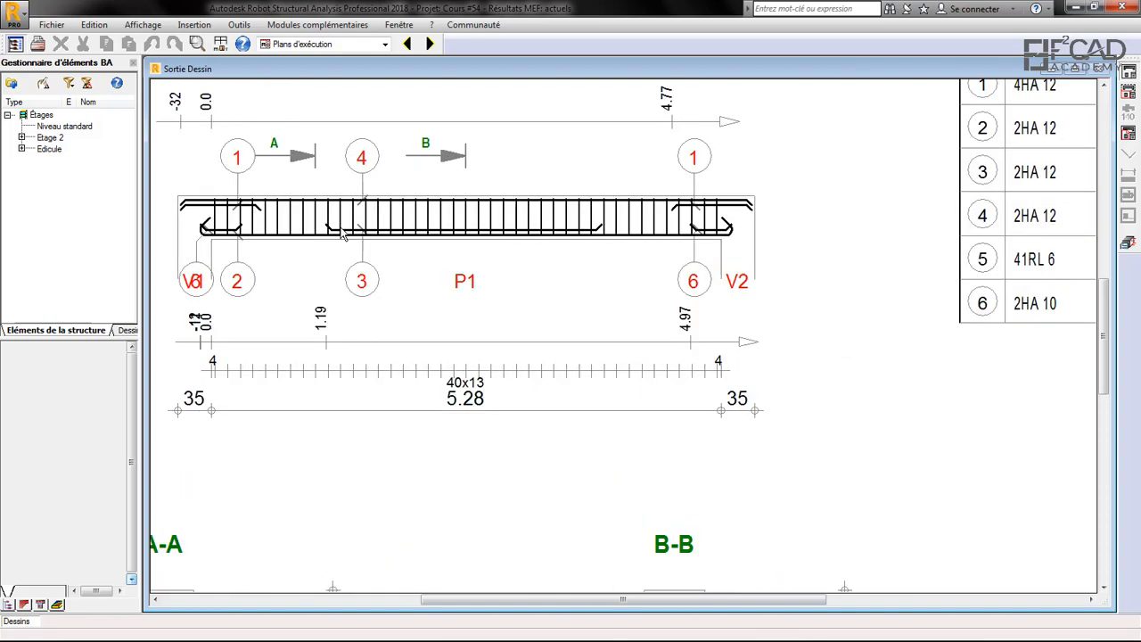
{"action": "scroll", "coordinate": [471, 258], "scroll_direction": "down", "scroll_amount": 3}
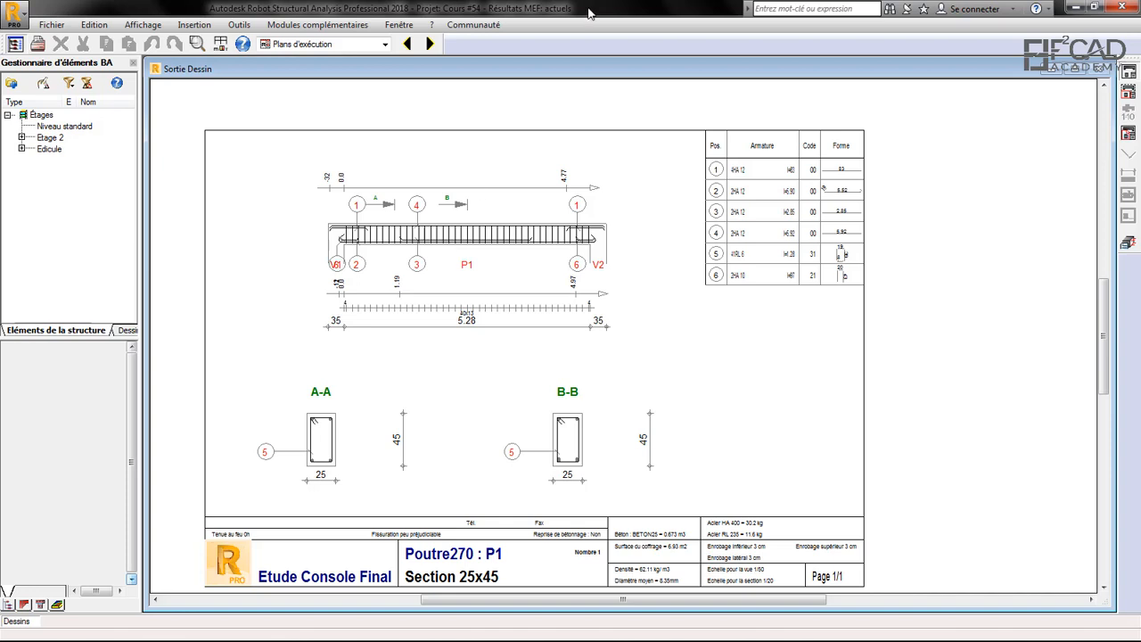
{"action": "scroll", "coordinate": [401, 234], "scroll_direction": "up", "scroll_amount": 1}
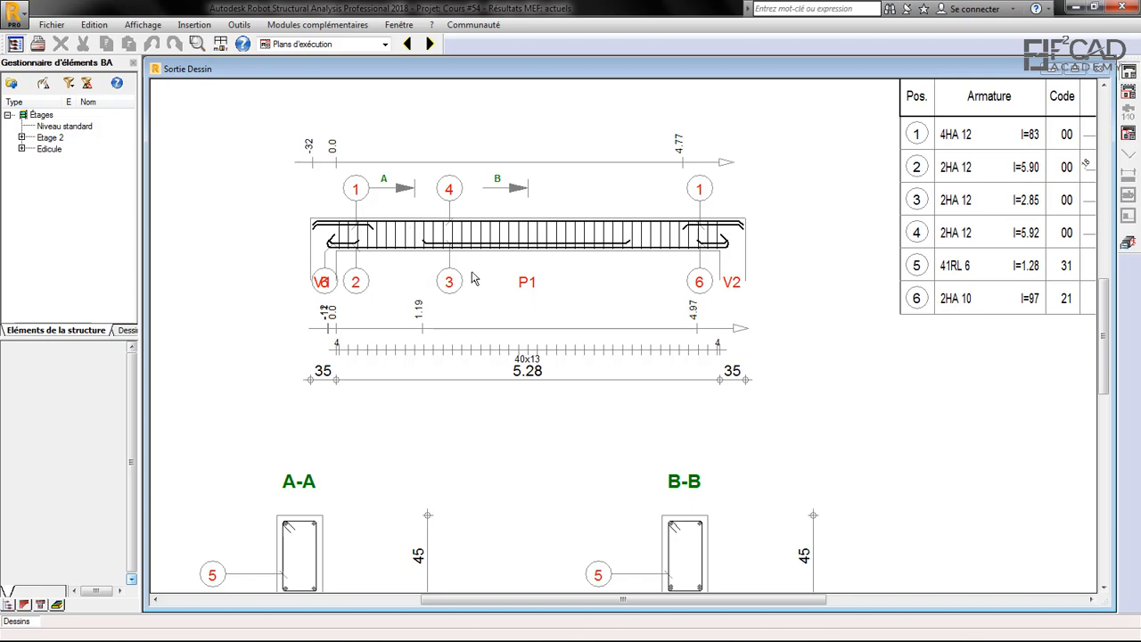
{"action": "scroll", "coordinate": [441, 239], "scroll_direction": "up", "scroll_amount": 1}
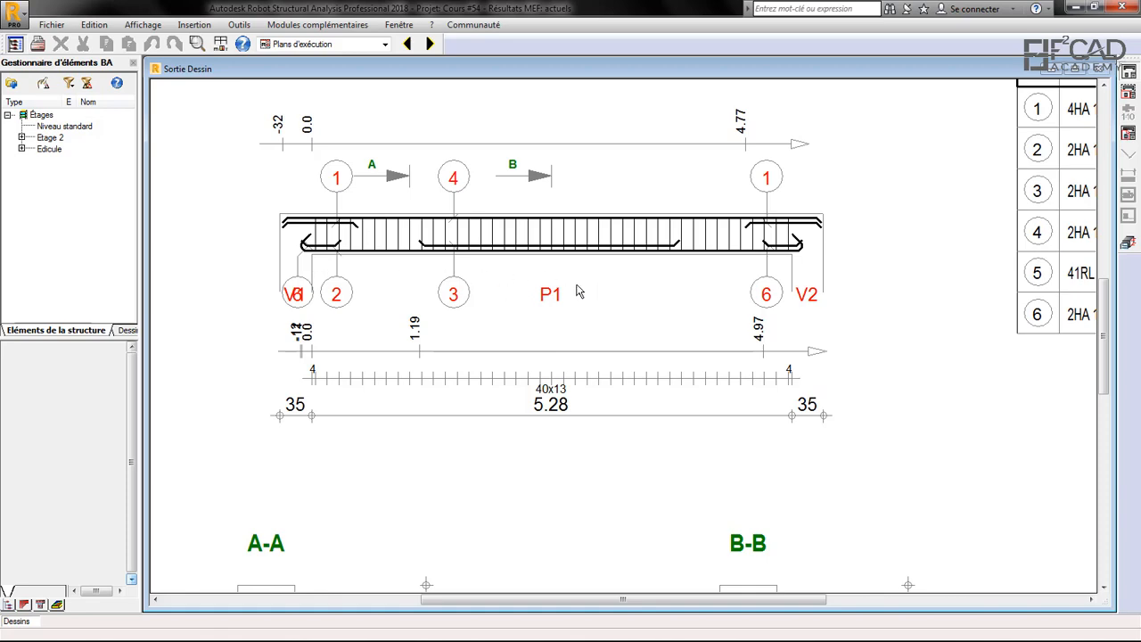
{"action": "scroll", "coordinate": [521, 205], "scroll_direction": "down", "scroll_amount": 1}
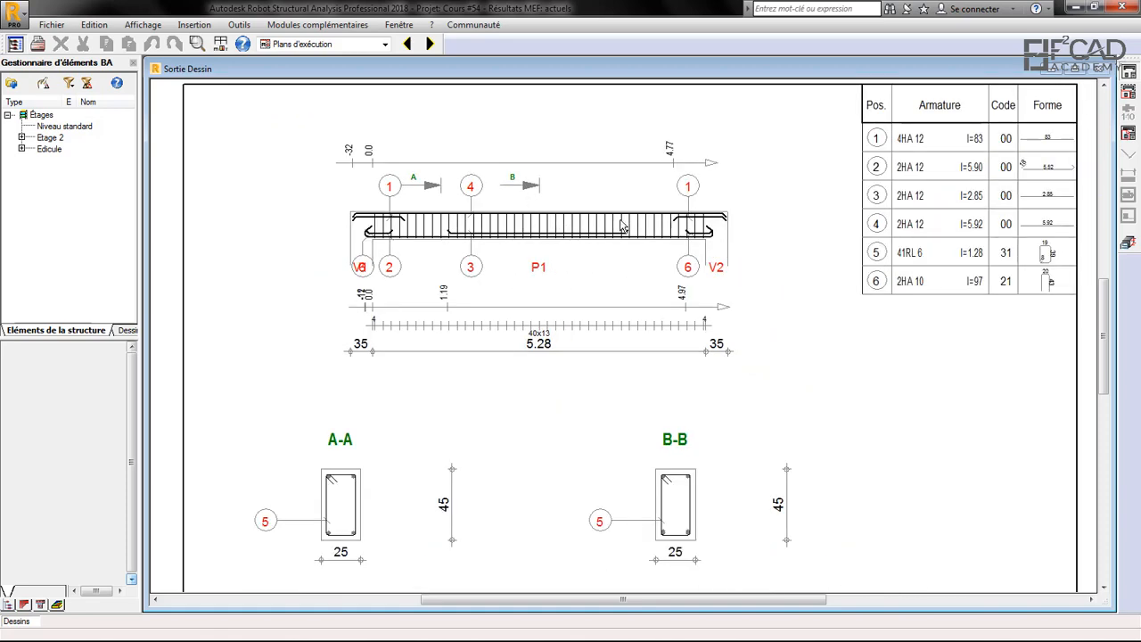
Step: Set the minimum number of lower bar lines (N min) to 3 in the beam's reinforcement layout and recalculate the reinforcement
{"action": "left_click", "coordinate": [1128, 242]}
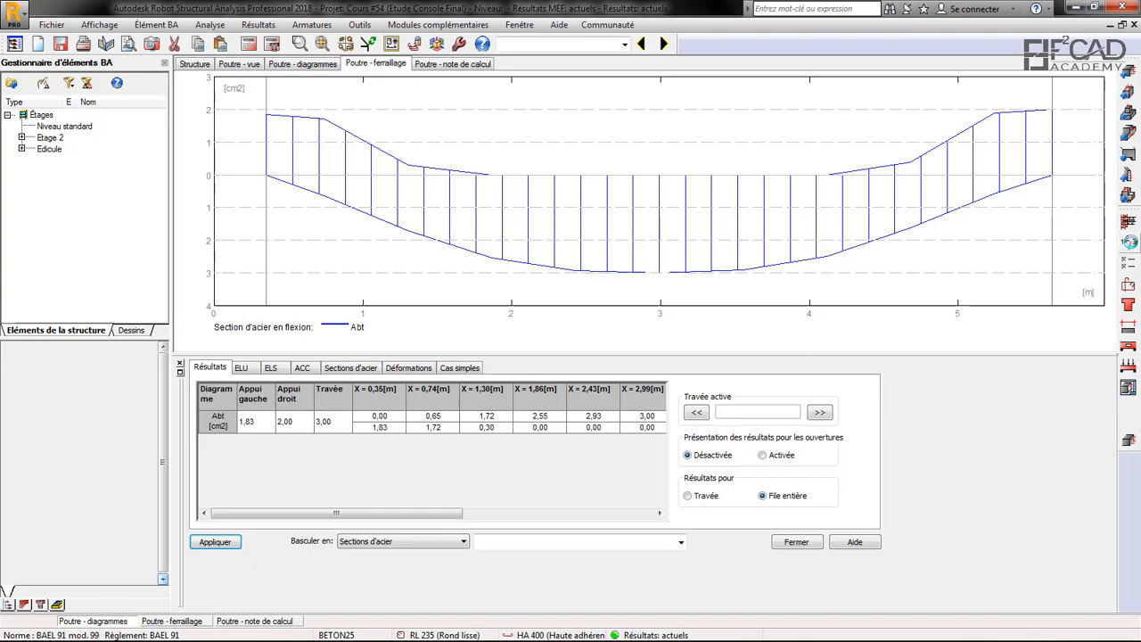
{"action": "left_click", "coordinate": [1128, 242]}
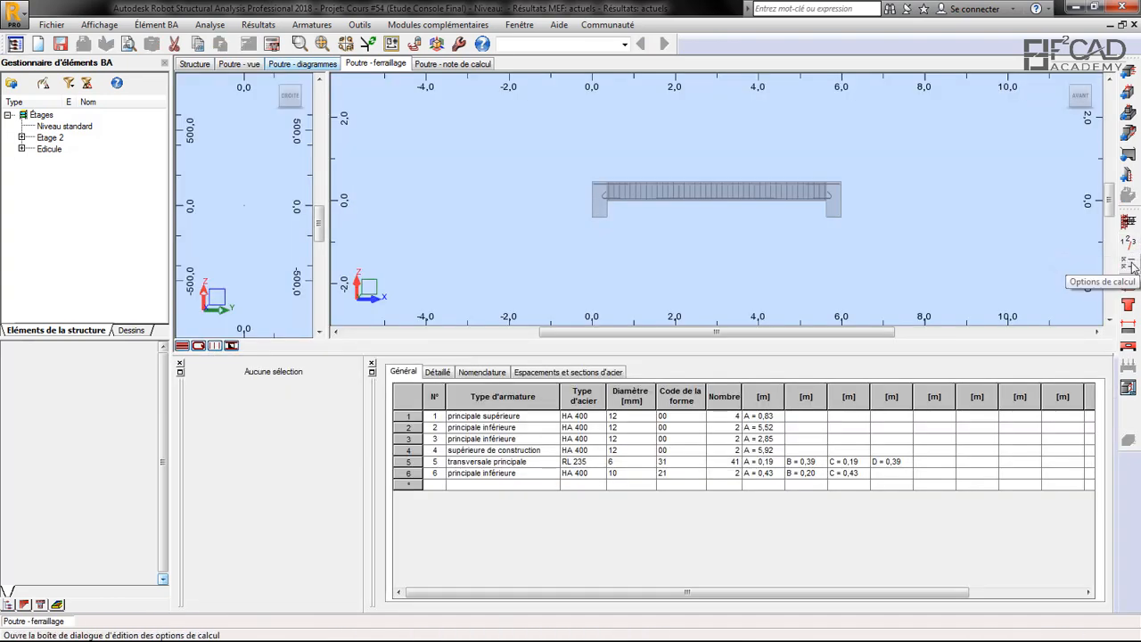
{"action": "left_click", "coordinate": [1129, 283]}
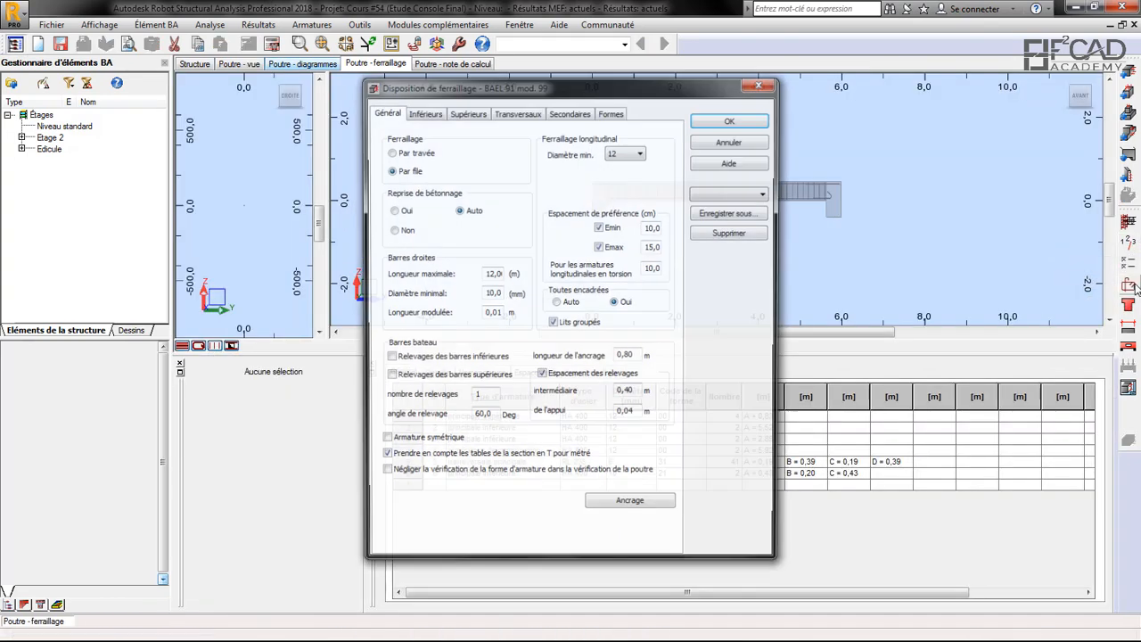
{"action": "left_click", "coordinate": [424, 113]}
{"action": "left_click", "coordinate": [434, 402]}
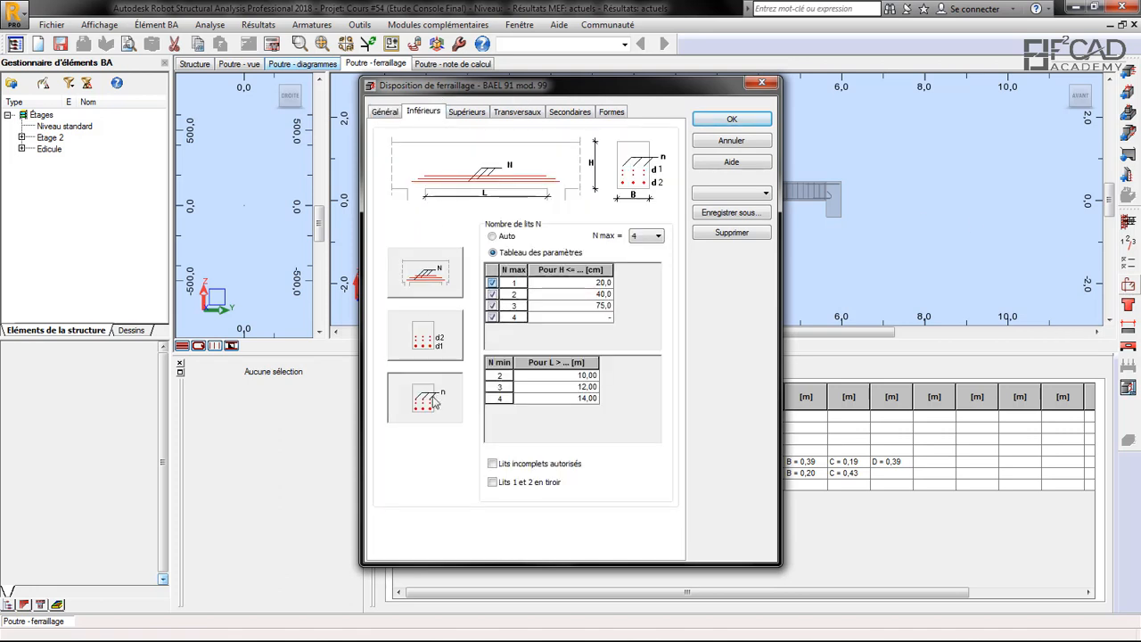
{"action": "left_click", "coordinate": [597, 282]}
{"action": "left_click", "coordinate": [607, 283]}
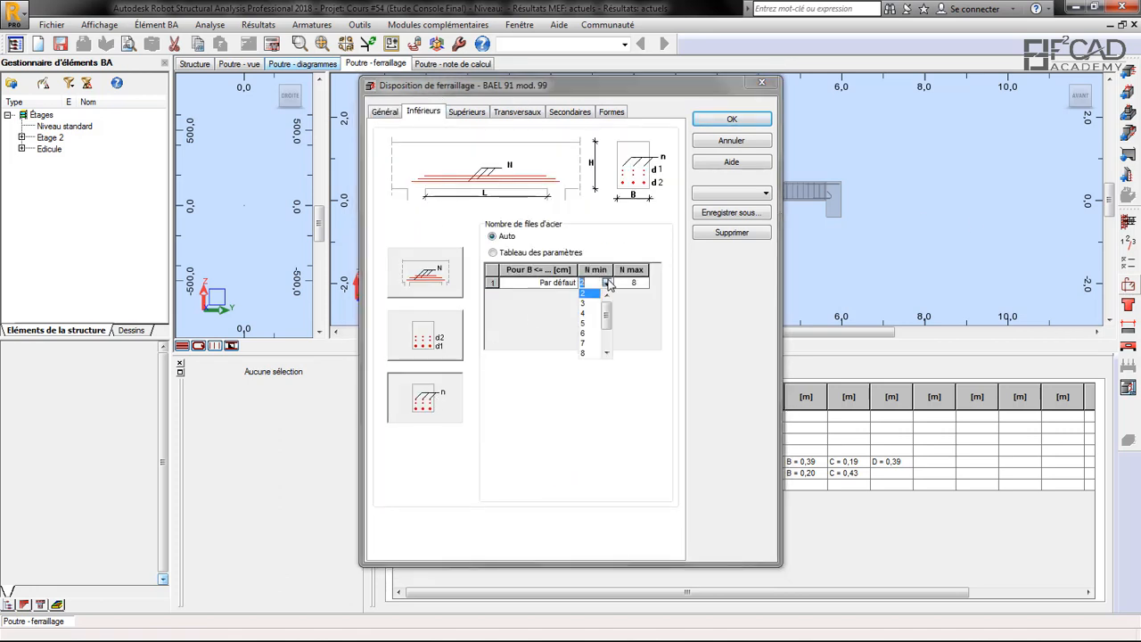
{"action": "left_click", "coordinate": [590, 295]}
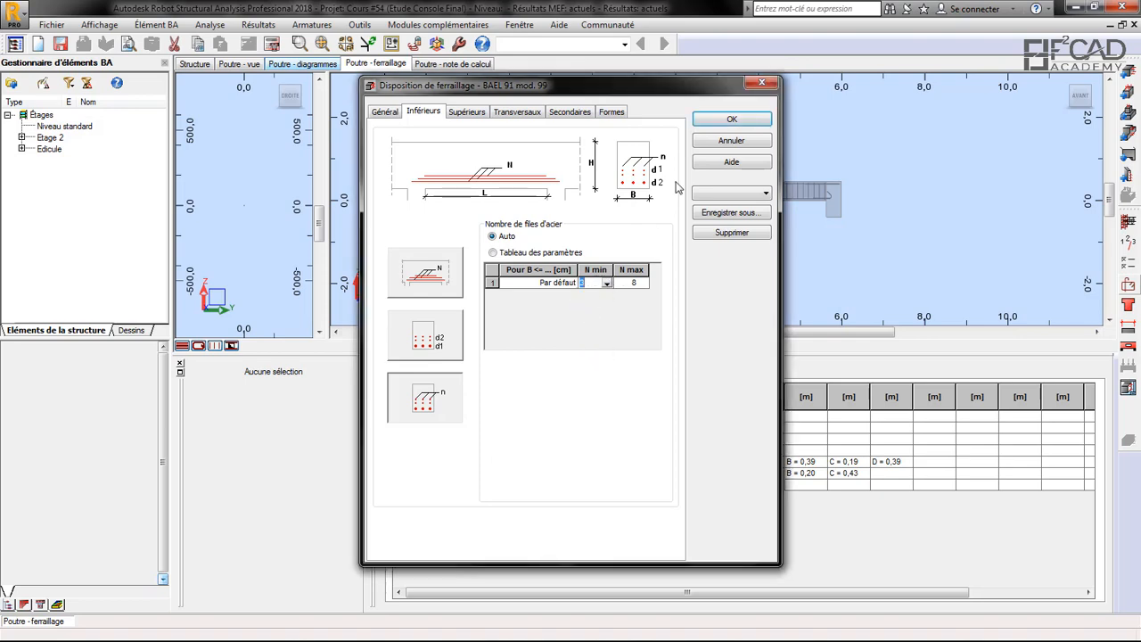
{"action": "left_click", "coordinate": [702, 122]}
{"action": "left_click", "coordinate": [273, 43]}
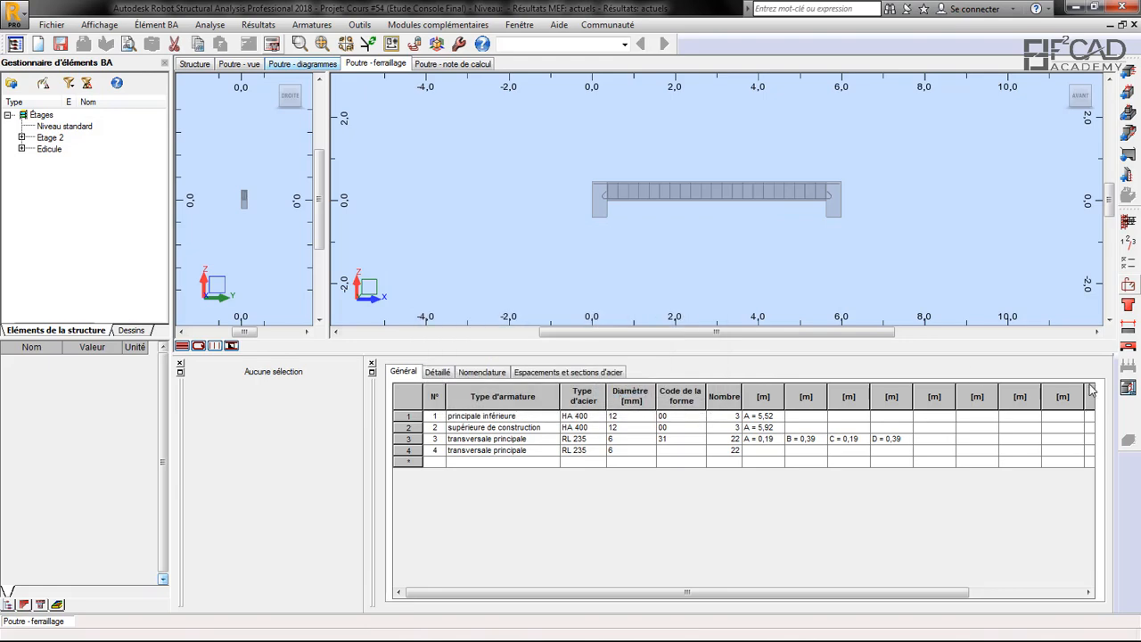
Step: Open the beam's updated execution drawing and examine the bar layout in section A-A and on the elevation
{"action": "left_click", "coordinate": [1127, 388]}
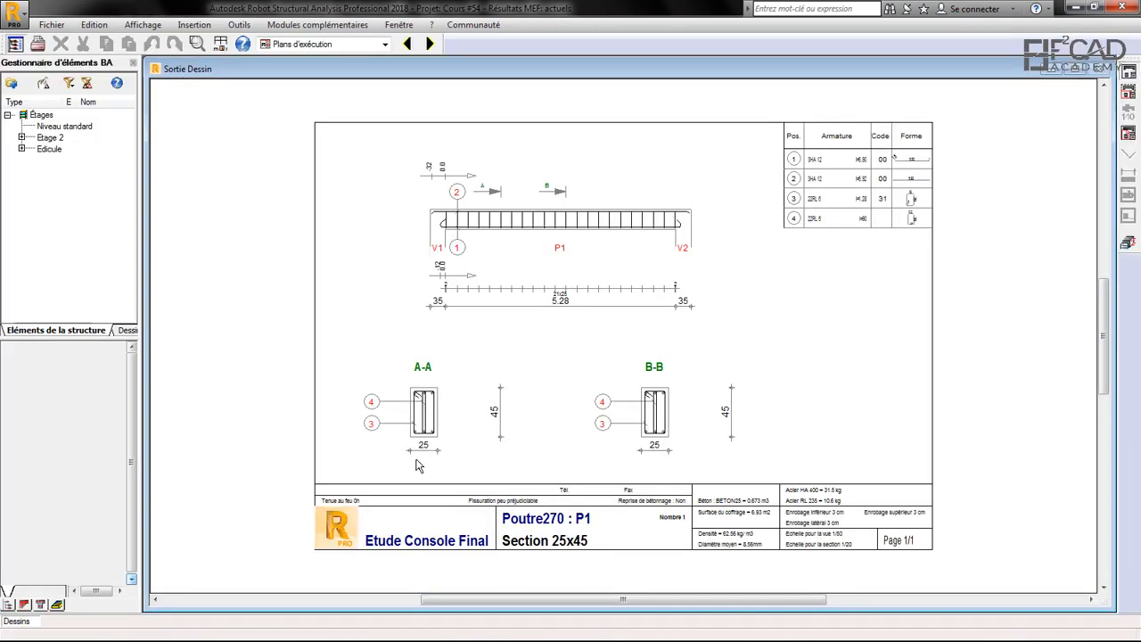
{"action": "scroll", "coordinate": [419, 465], "scroll_direction": "up", "scroll_amount": 3}
{"action": "scroll", "coordinate": [410, 432], "scroll_direction": "down", "scroll_amount": 1}
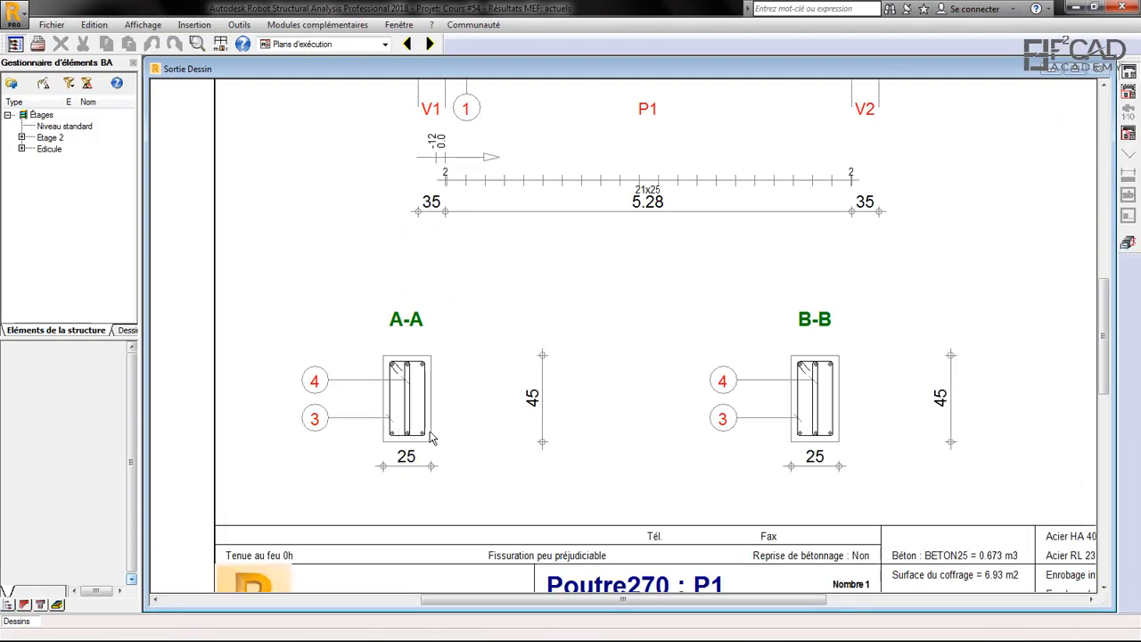
{"action": "scroll", "coordinate": [430, 437], "scroll_direction": "down", "scroll_amount": 4}
{"action": "scroll", "coordinate": [355, 259], "scroll_direction": "up", "scroll_amount": 5}
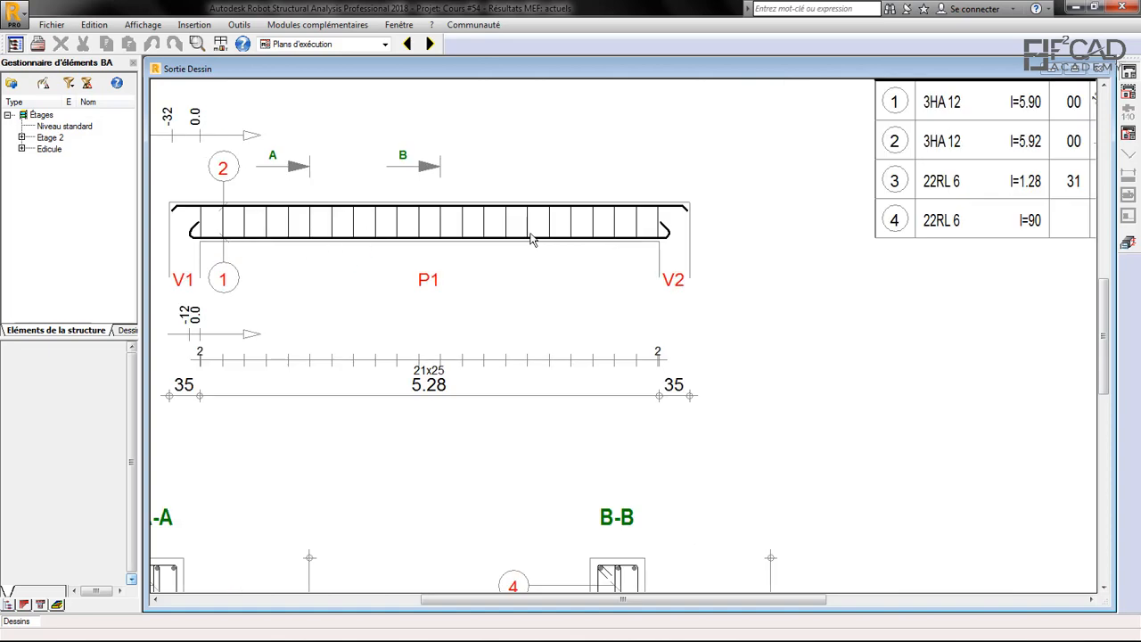
{"action": "scroll", "coordinate": [531, 239], "scroll_direction": "down", "scroll_amount": 2}
{"action": "scroll", "coordinate": [530, 223], "scroll_direction": "down", "scroll_amount": 3}
{"action": "scroll", "coordinate": [530, 209], "scroll_direction": "up", "scroll_amount": 1}
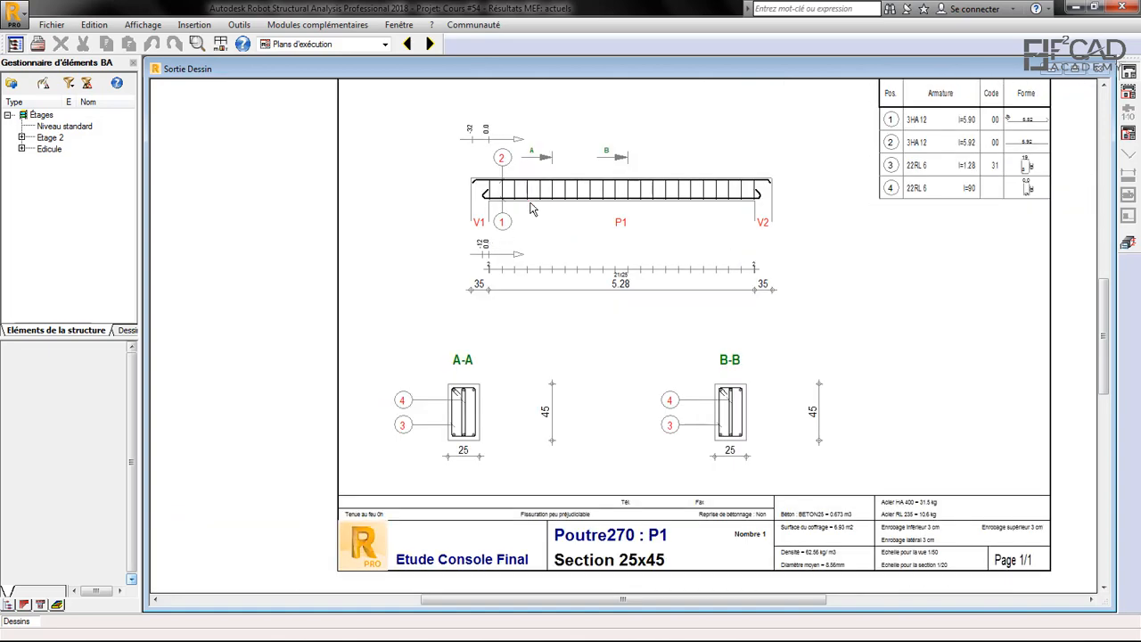
{"action": "scroll", "coordinate": [666, 196], "scroll_direction": "down", "scroll_amount": 1}
{"action": "scroll", "coordinate": [594, 174], "scroll_direction": "up", "scroll_amount": 2}
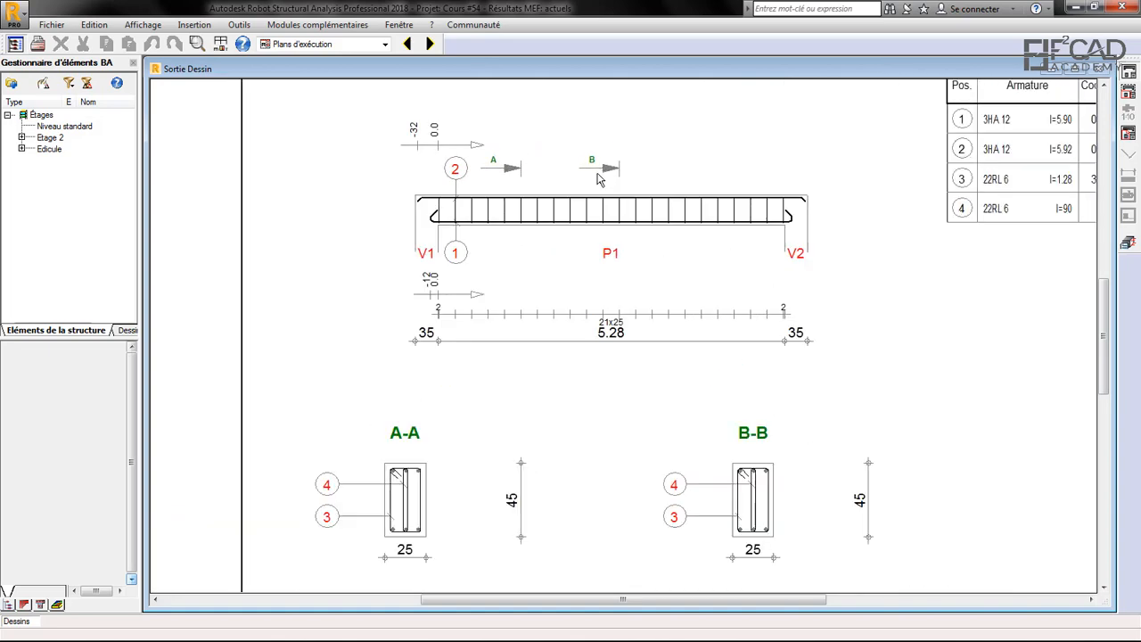
Step: Compare the position 1 and 2 bars on the elevation with the reinforcement schedule, and return to the beam's reinforcement view
{"action": "scroll", "coordinate": [487, 199], "scroll_direction": "up", "scroll_amount": 1}
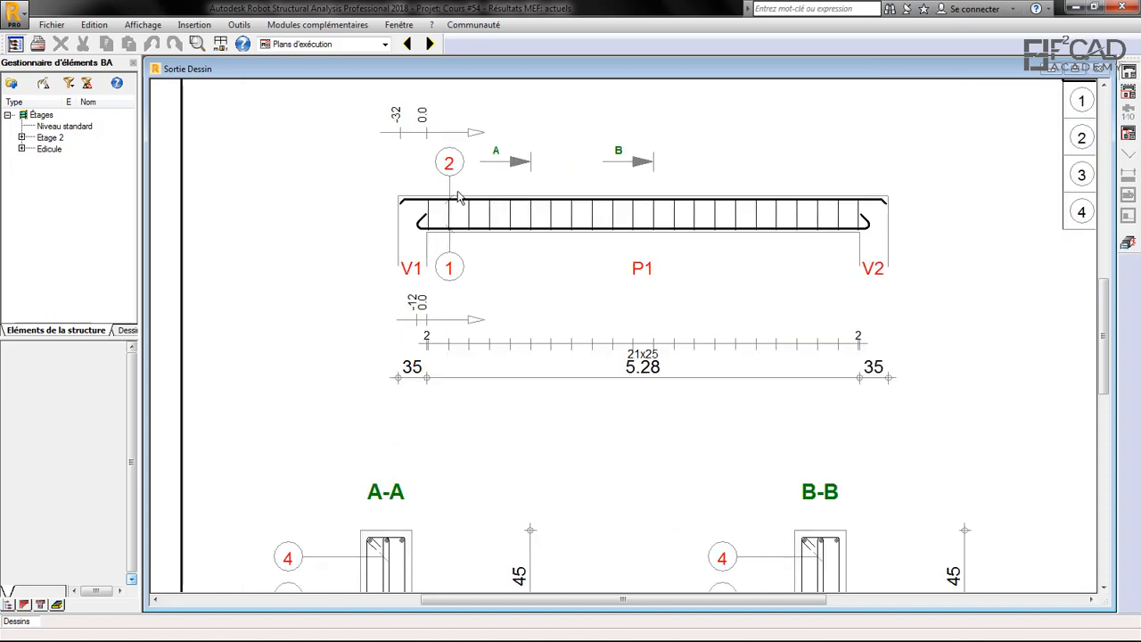
{"action": "scroll", "coordinate": [415, 200], "scroll_direction": "down", "scroll_amount": 2}
{"action": "scroll", "coordinate": [392, 198], "scroll_direction": "up", "scroll_amount": 1}
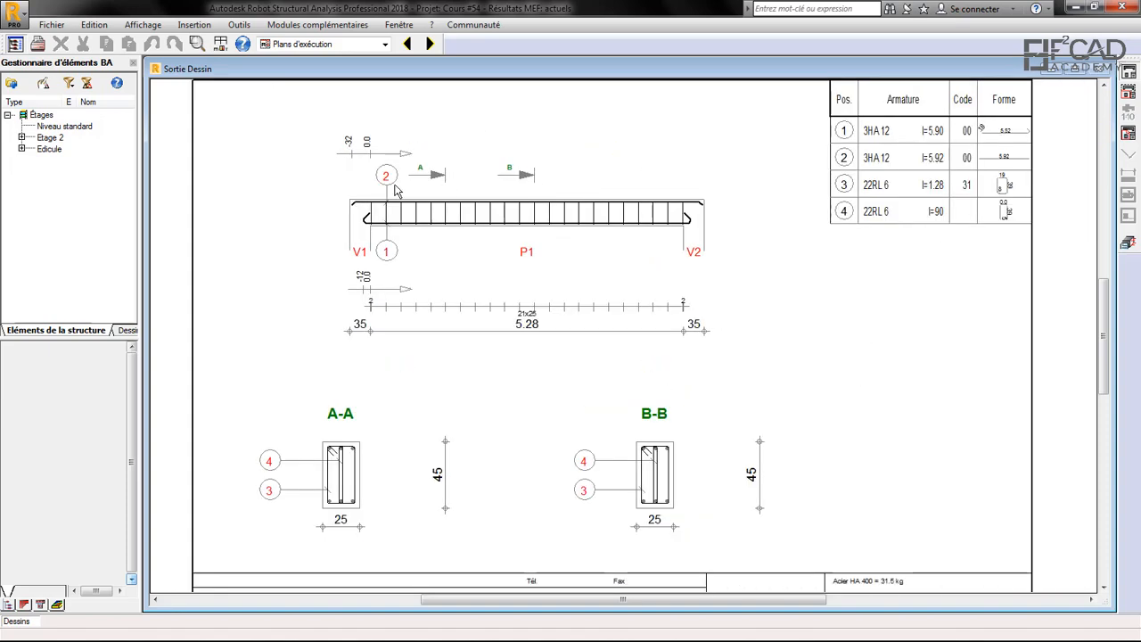
{"action": "scroll", "coordinate": [398, 195], "scroll_direction": "up", "scroll_amount": 2}
{"action": "scroll", "coordinate": [385, 218], "scroll_direction": "down", "scroll_amount": 1}
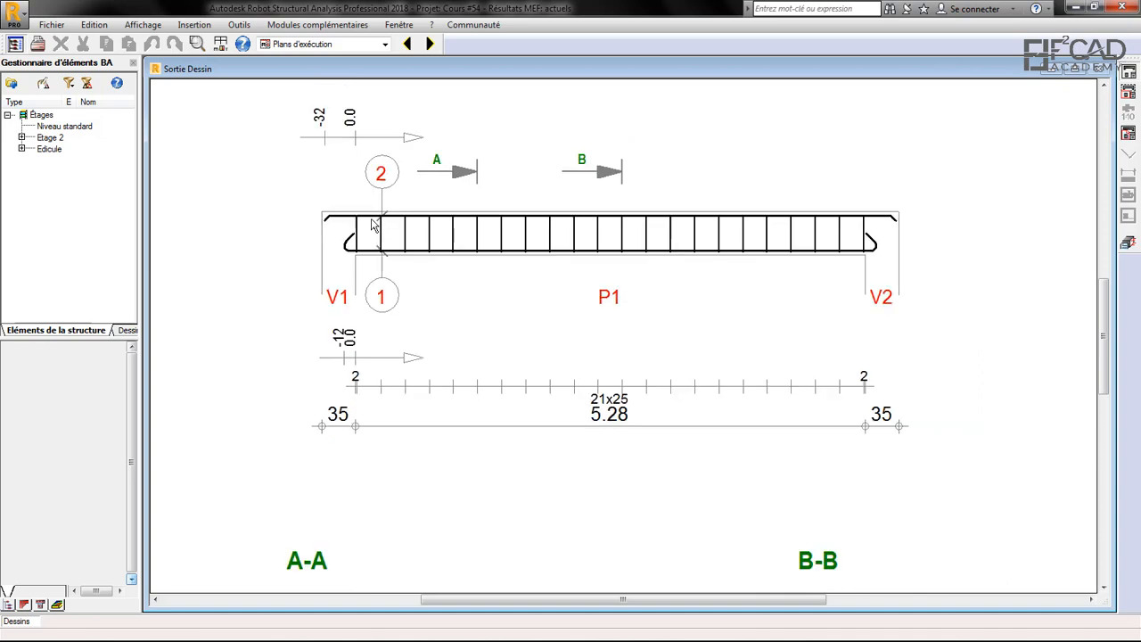
{"action": "scroll", "coordinate": [379, 209], "scroll_direction": "down", "scroll_amount": 1}
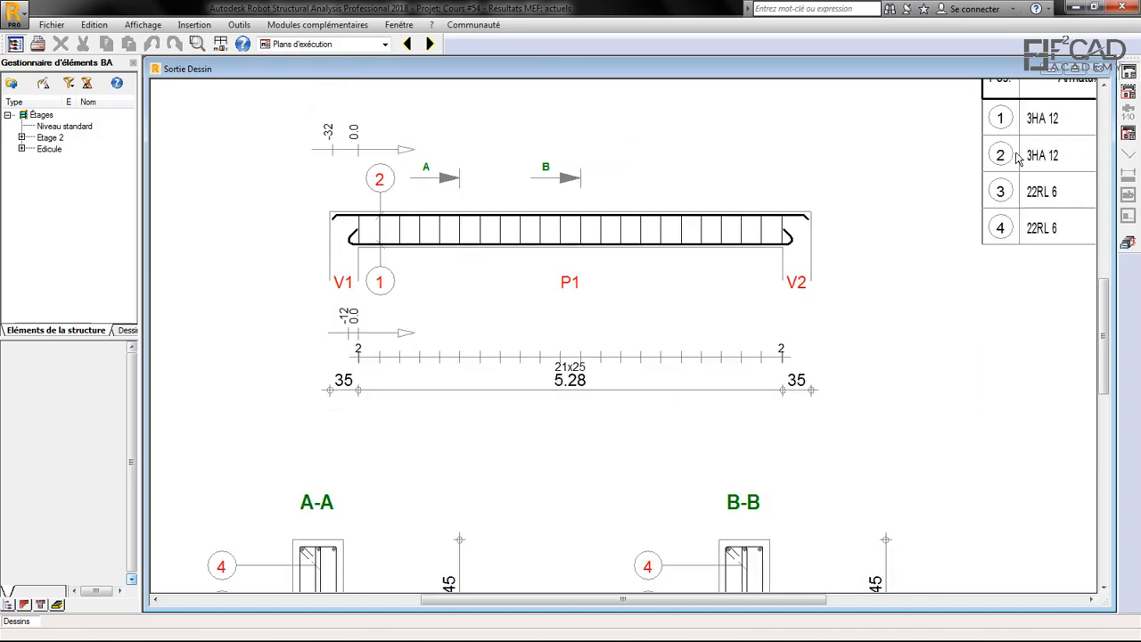
{"action": "scroll", "coordinate": [861, 173], "scroll_direction": "down", "scroll_amount": 1}
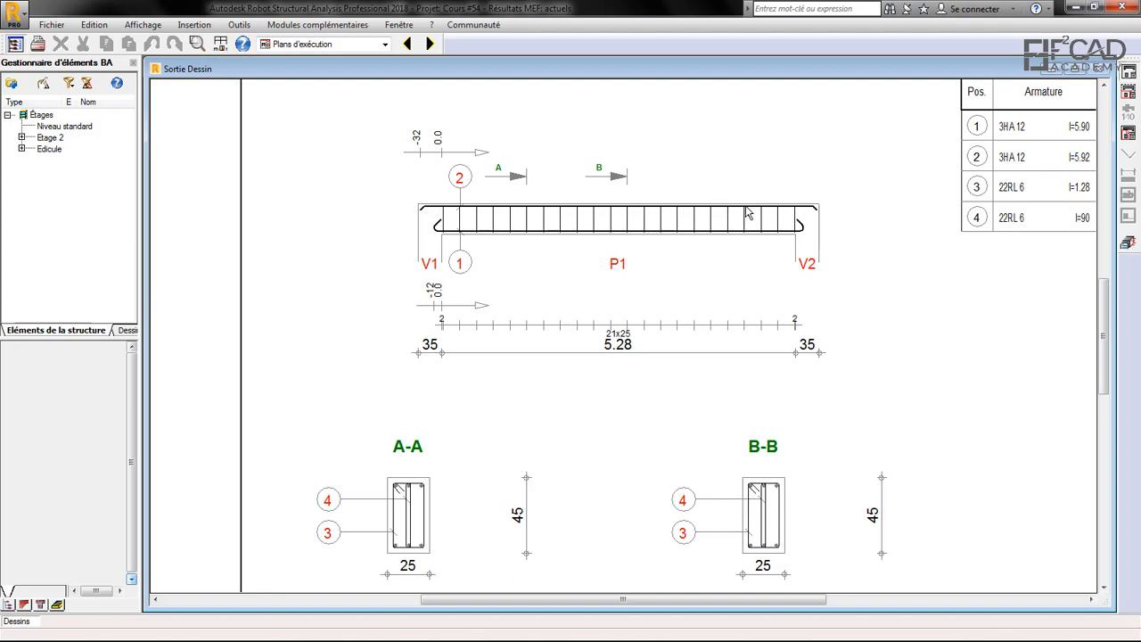
{"action": "scroll", "coordinate": [432, 201], "scroll_direction": "down", "scroll_amount": 2}
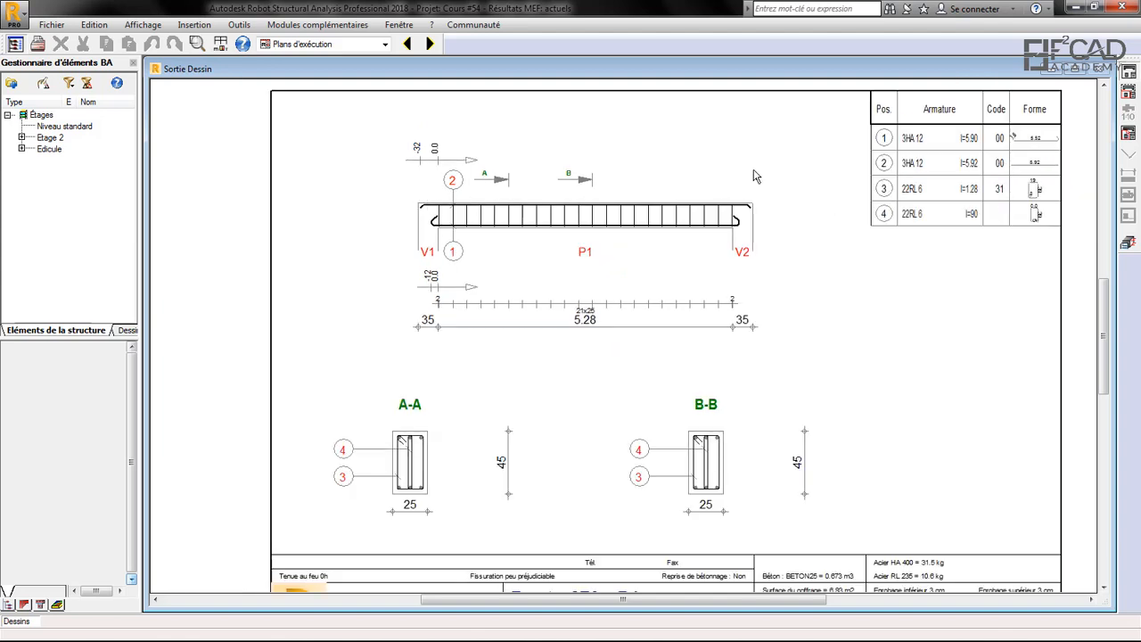
{"action": "scroll", "coordinate": [908, 168], "scroll_direction": "up", "scroll_amount": 1}
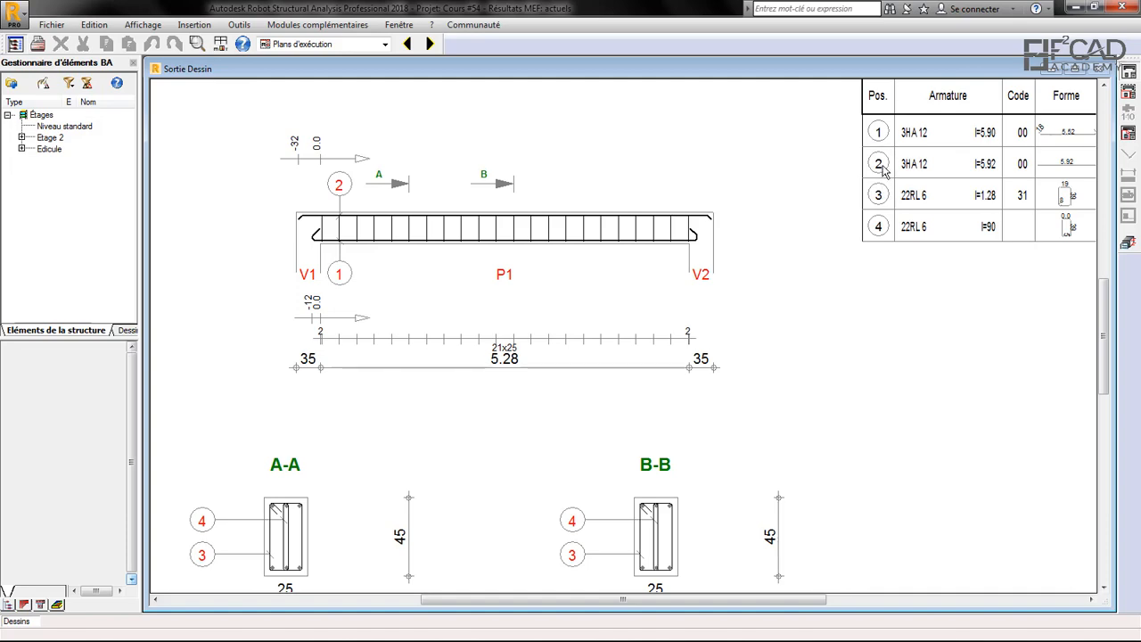
{"action": "left_click", "coordinate": [1129, 243]}
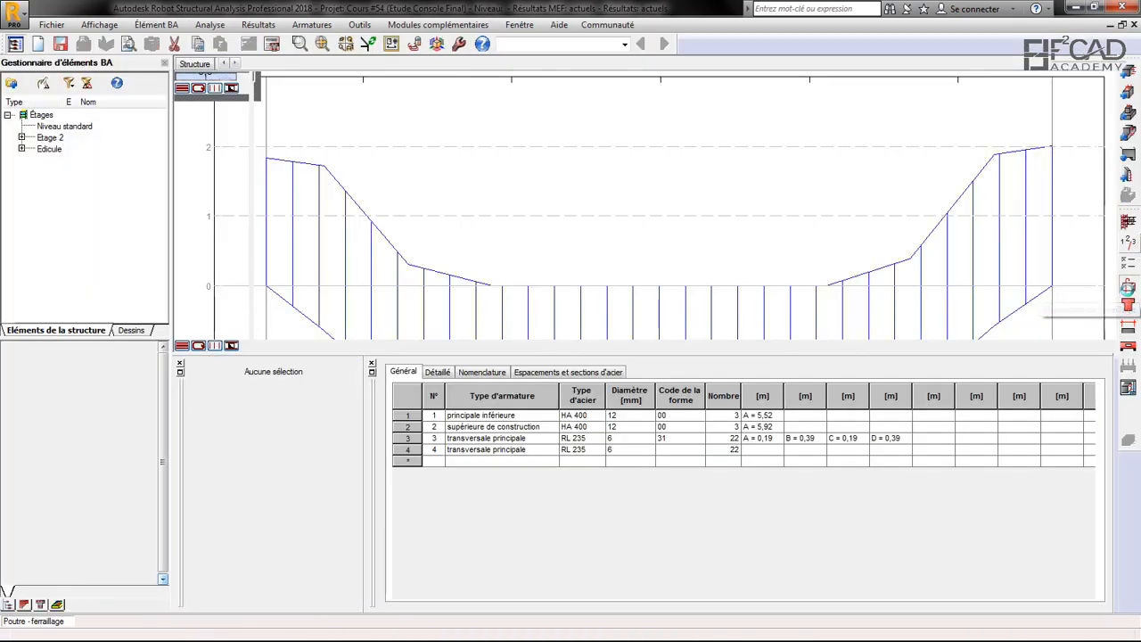
{"action": "left_click", "coordinate": [1128, 285]}
{"action": "left_click", "coordinate": [569, 111]}
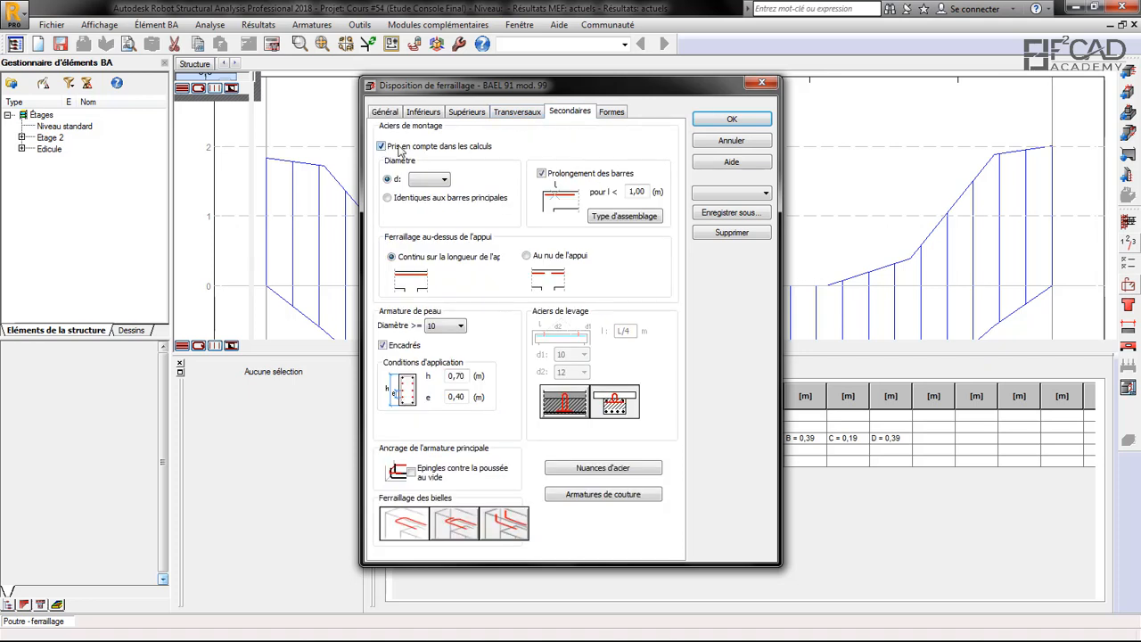
{"action": "left_click", "coordinate": [437, 180]}
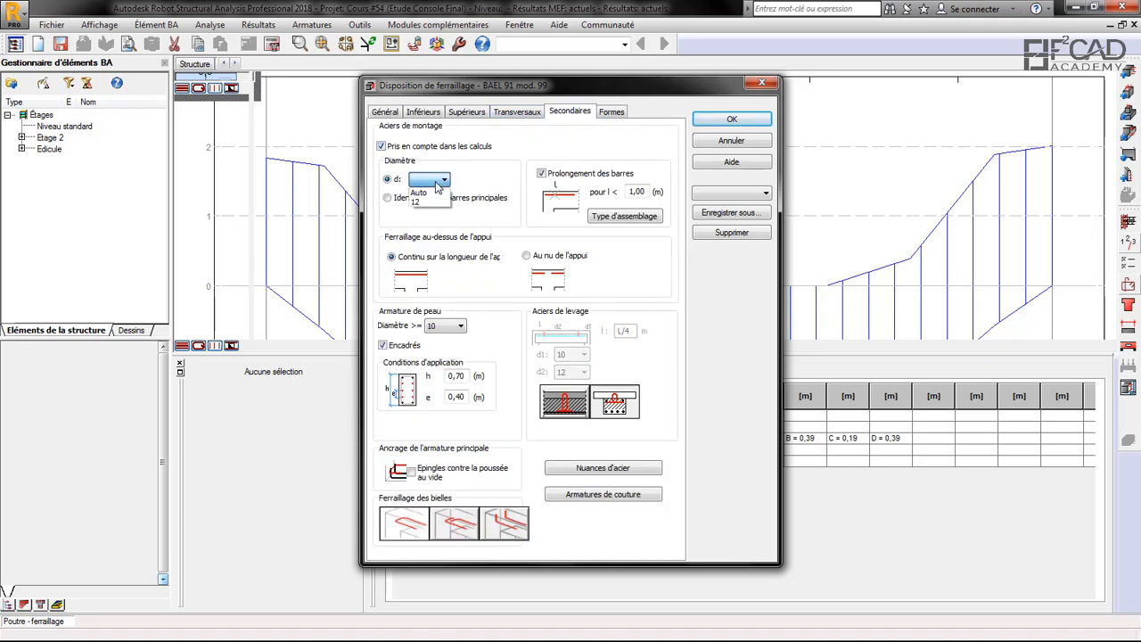
{"action": "left_click", "coordinate": [441, 181]}
{"action": "left_click", "coordinate": [440, 180]}
{"action": "left_click", "coordinate": [439, 180]}
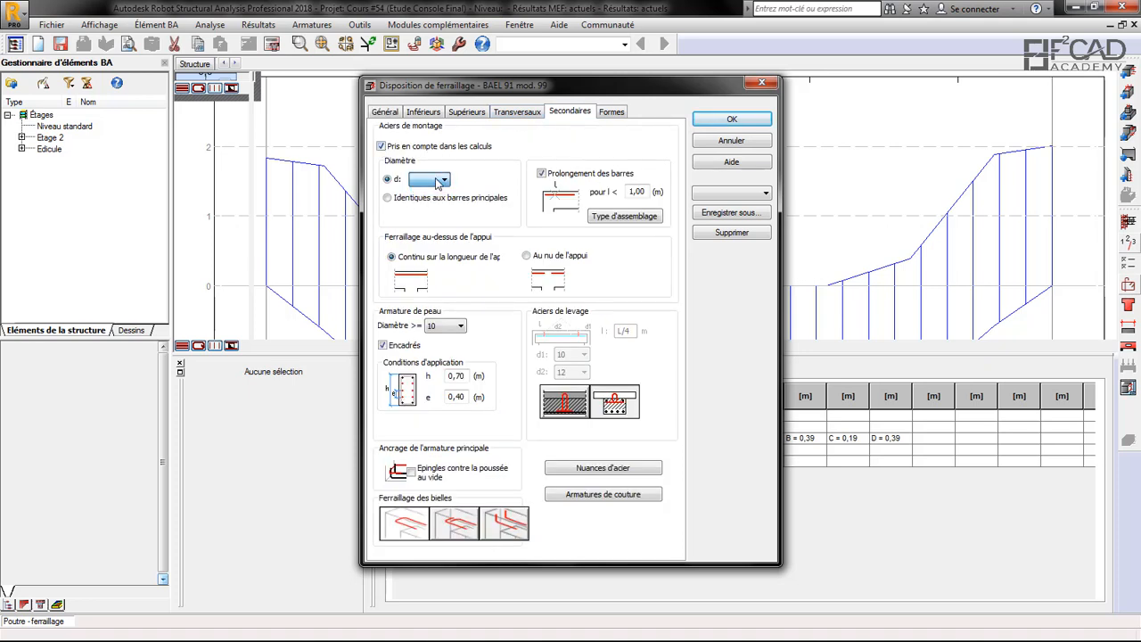
{"action": "left_click", "coordinate": [433, 180]}
{"action": "left_click", "coordinate": [436, 190]}
{"action": "left_click", "coordinate": [769, 84]}
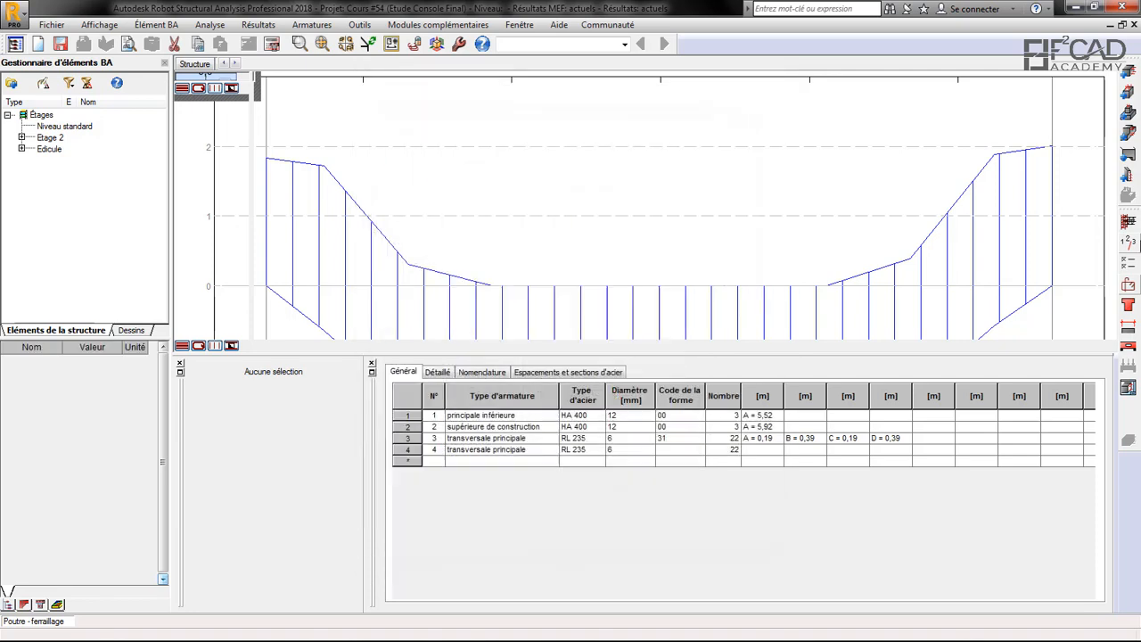
Step: Allow 6, 8 and 10 mm longitudinal bars in addition to 12 mm in the beam's calculation options
{"action": "left_click", "coordinate": [1128, 262]}
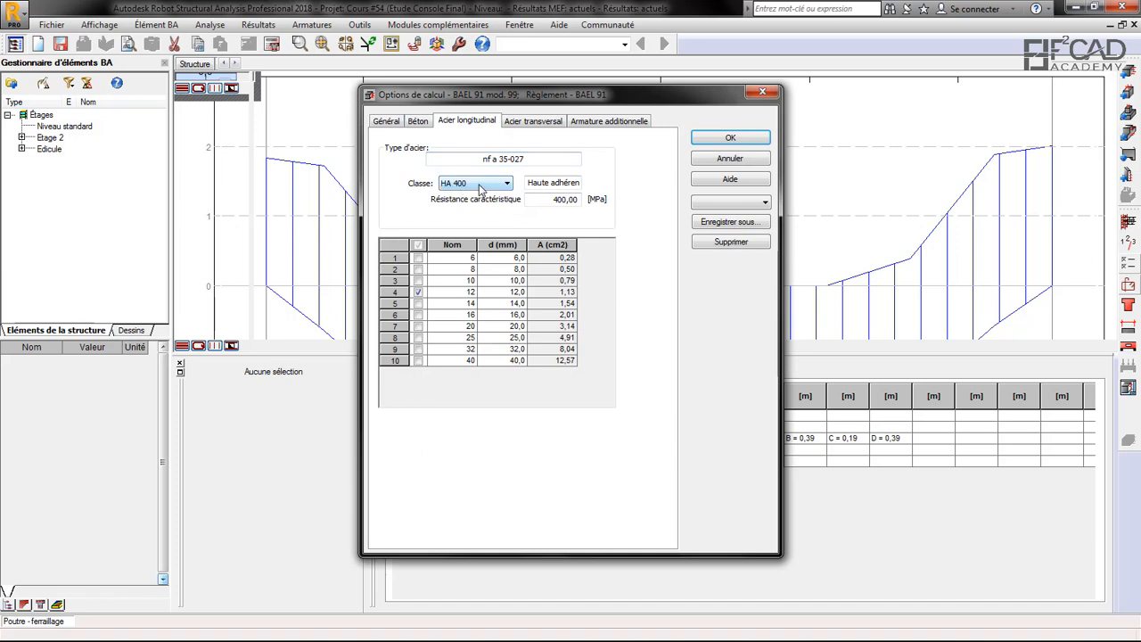
{"action": "left_click", "coordinate": [418, 292]}
{"action": "left_click", "coordinate": [418, 280]}
{"action": "left_click", "coordinate": [418, 268]}
{"action": "left_click", "coordinate": [418, 257]}
{"action": "left_click", "coordinate": [730, 138]}
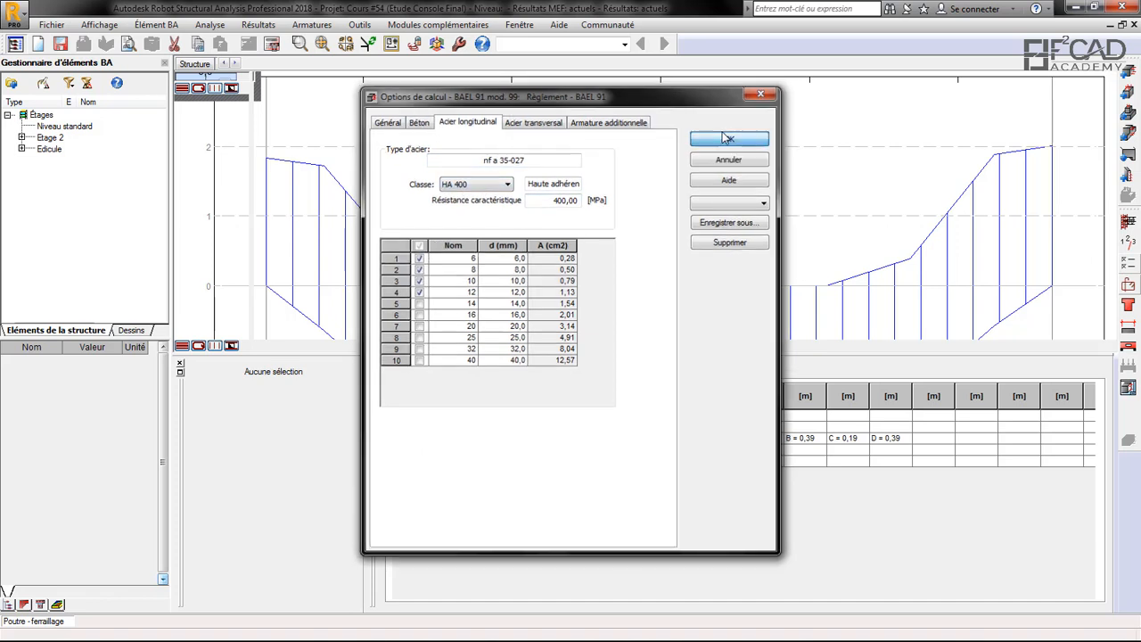
Step: Set the diameter of the mounting bars (aciers de montage) to 8 mm in the reinforcement layout and recalculate the beam's reinforcement
{"action": "left_click", "coordinate": [1128, 285]}
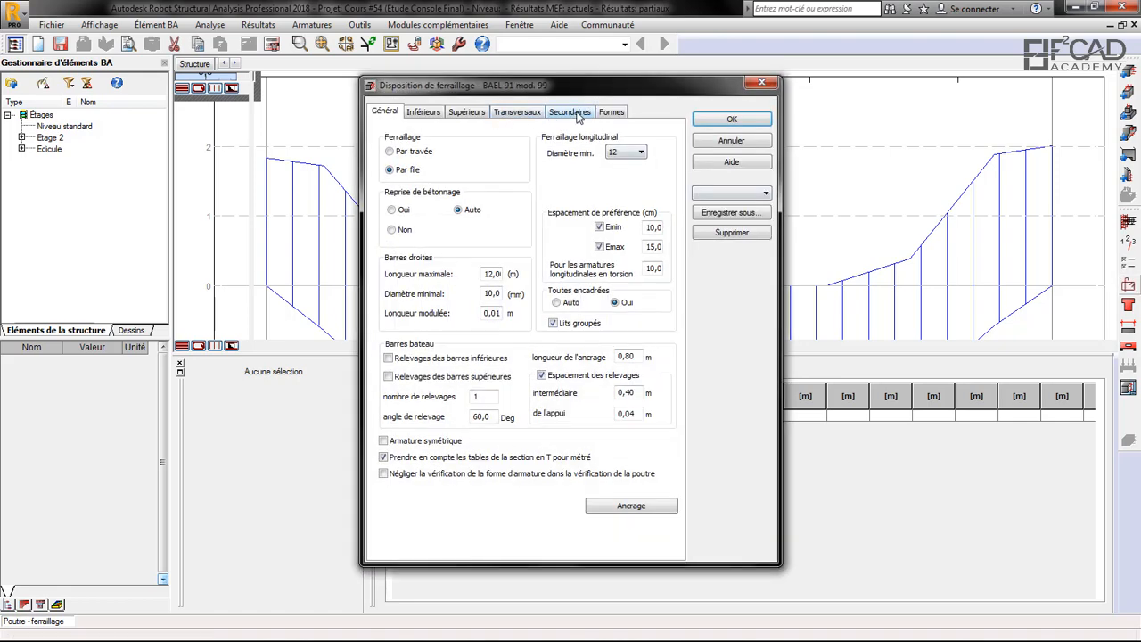
{"action": "left_click", "coordinate": [569, 111]}
{"action": "left_click", "coordinate": [429, 179]}
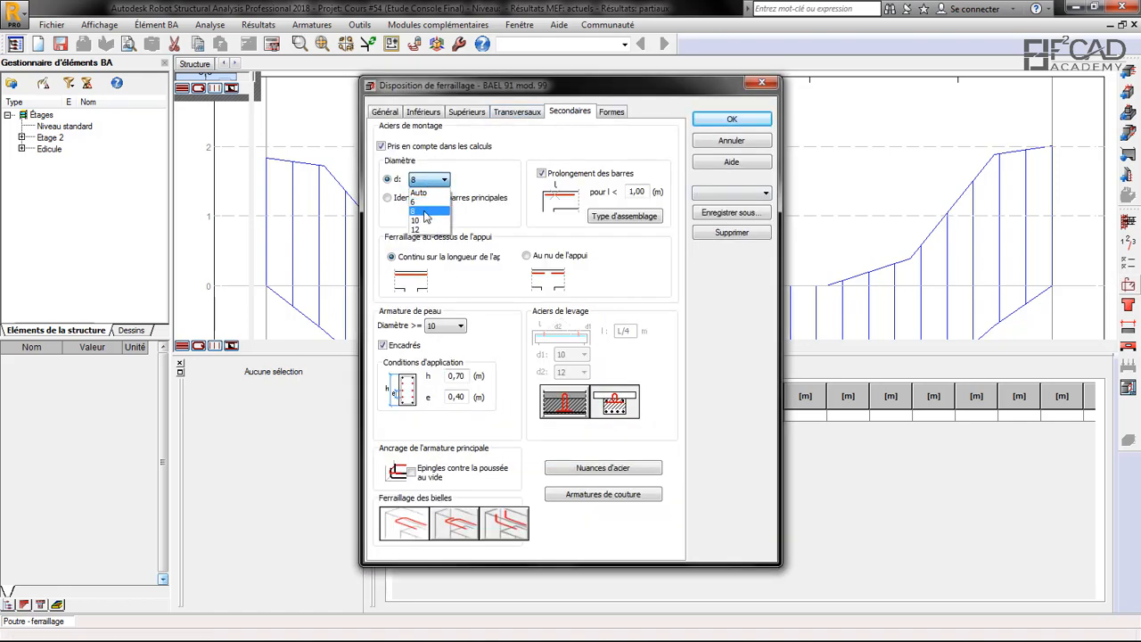
{"action": "left_click", "coordinate": [426, 212]}
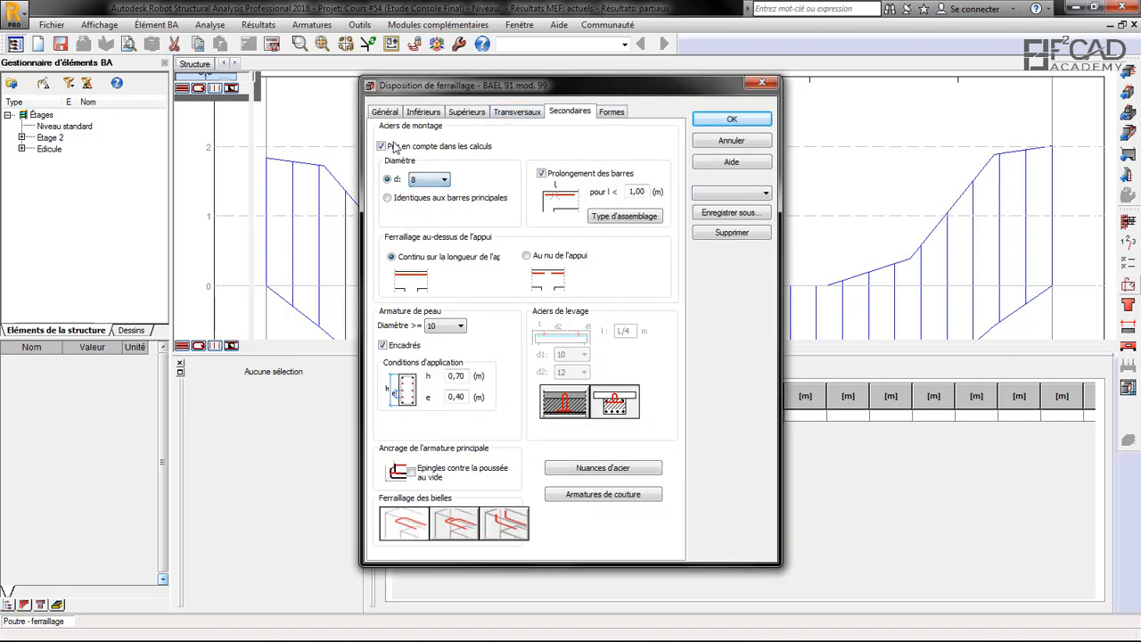
{"action": "left_click", "coordinate": [751, 119]}
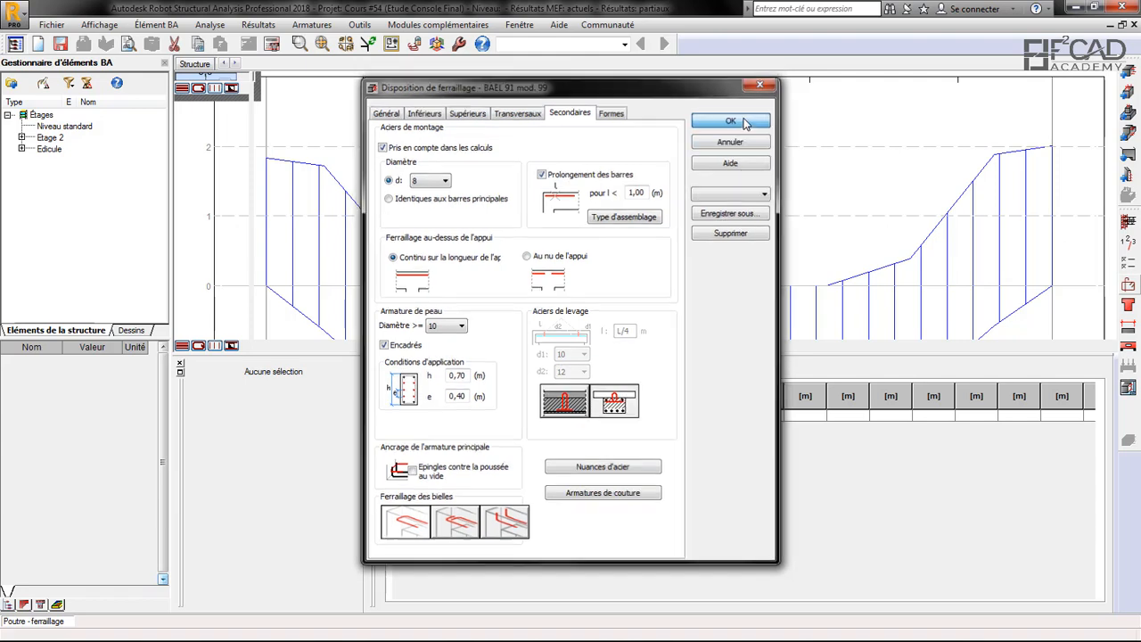
{"action": "left_click", "coordinate": [272, 43]}
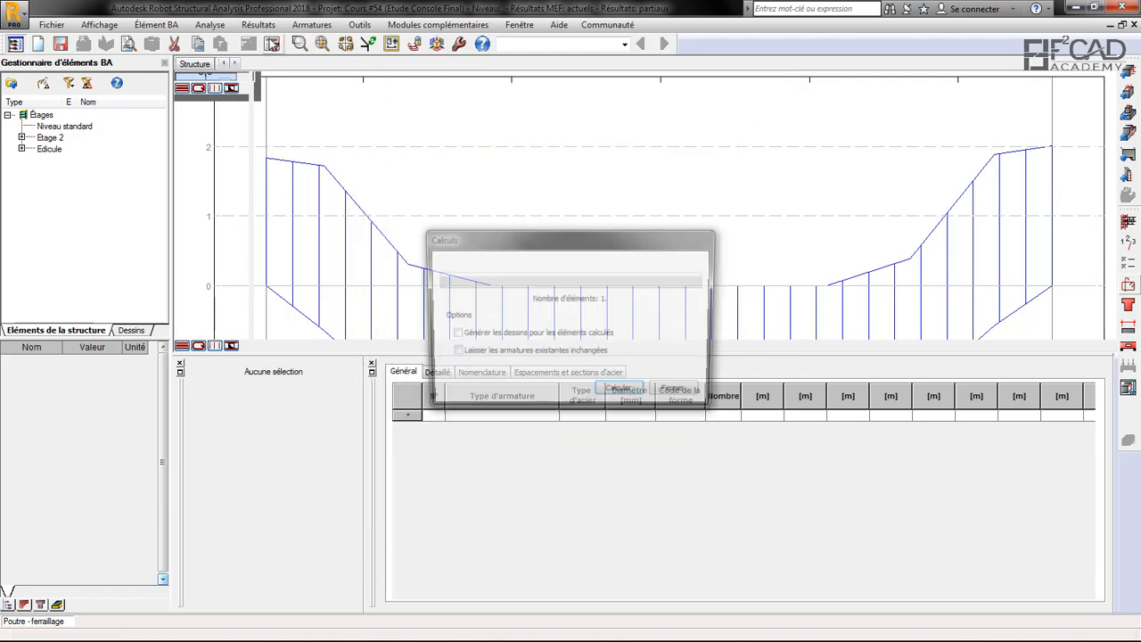
{"action": "left_click", "coordinate": [621, 393]}
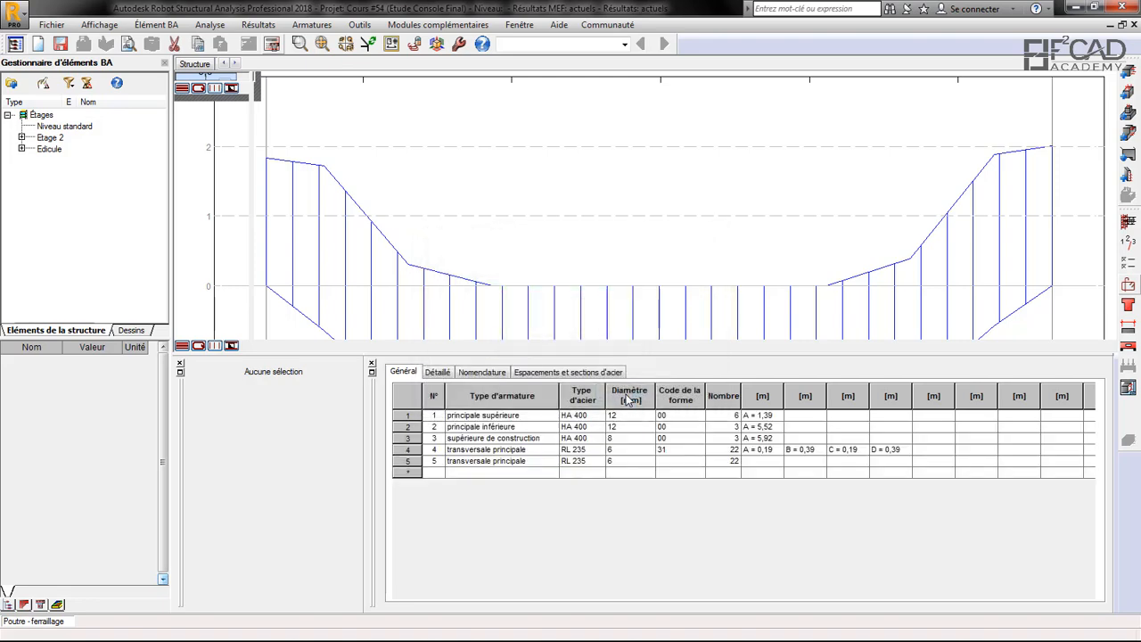
Step: Open the recalculated beam's execution drawing and examine the position 3 mounting bars on the elevation
{"action": "left_click", "coordinate": [1121, 389]}
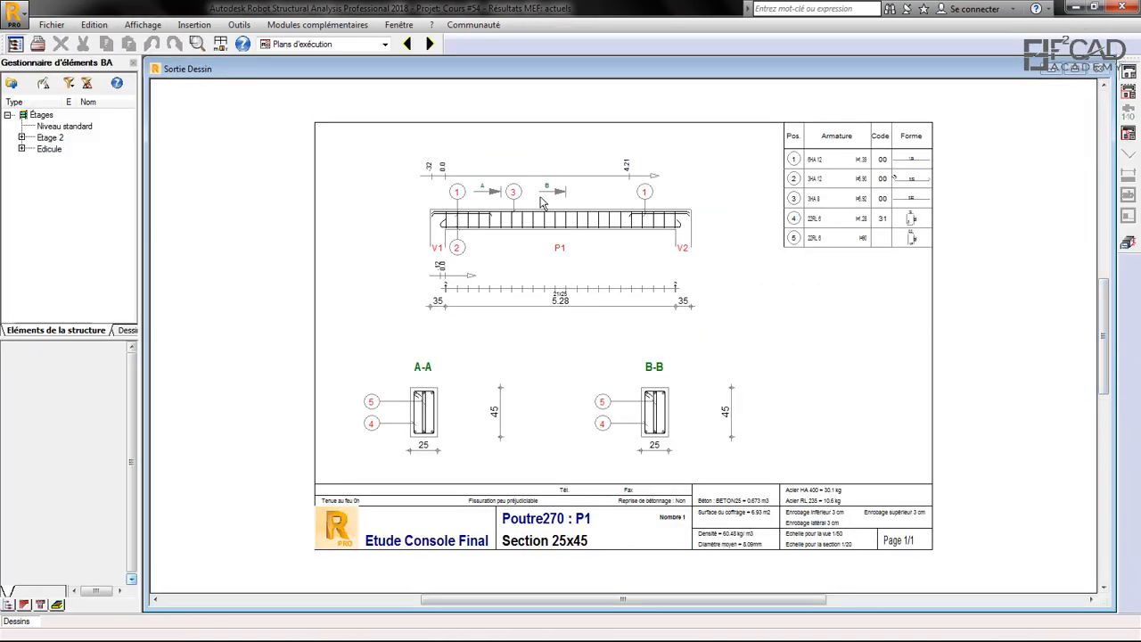
{"action": "scroll", "coordinate": [621, 205], "scroll_direction": "up", "scroll_amount": 2}
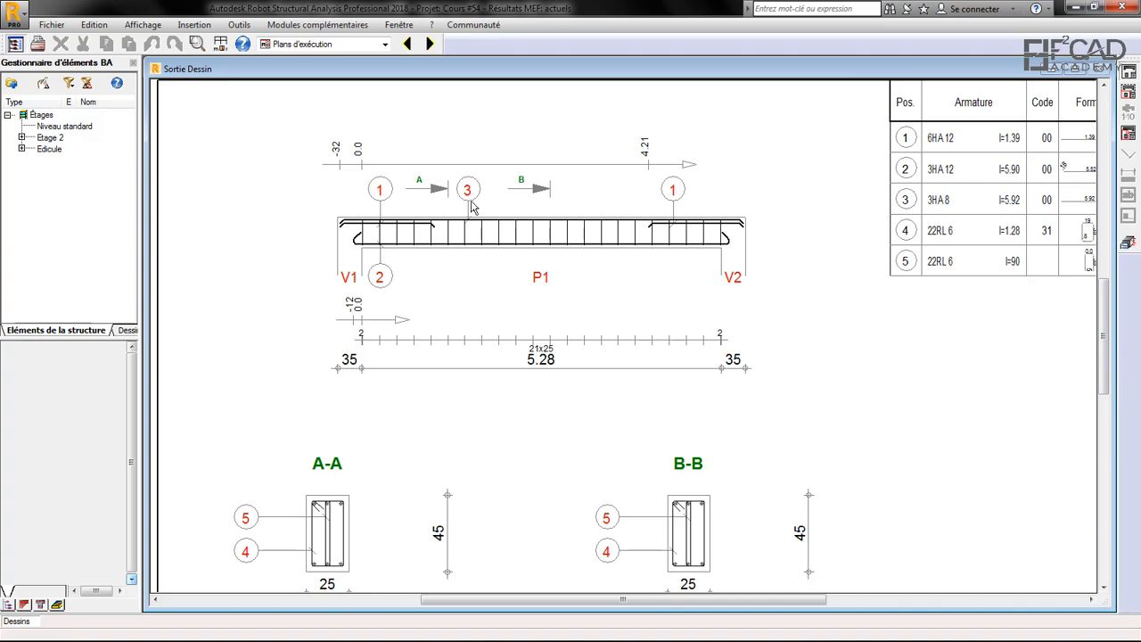
{"action": "scroll", "coordinate": [472, 207], "scroll_direction": "up", "scroll_amount": 1}
{"action": "scroll", "coordinate": [471, 207], "scroll_direction": "up", "scroll_amount": 3}
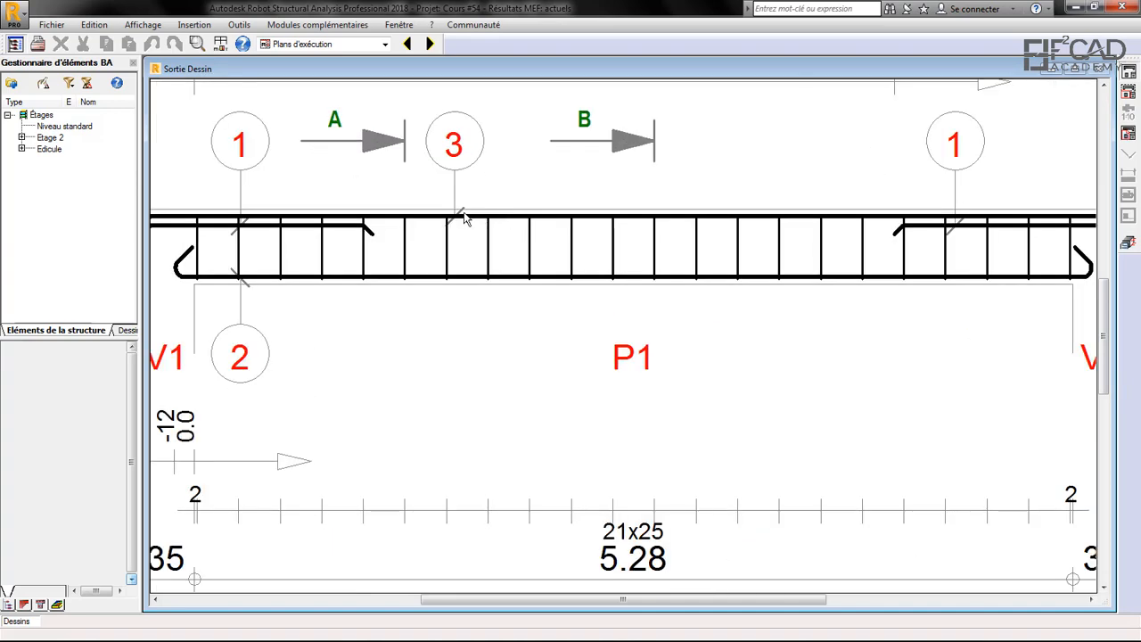
Step: Compare the position 3 mounting bars on the beam's elevation with their entry in the reinforcement schedule
{"action": "scroll", "coordinate": [457, 221], "scroll_direction": "down", "scroll_amount": 4}
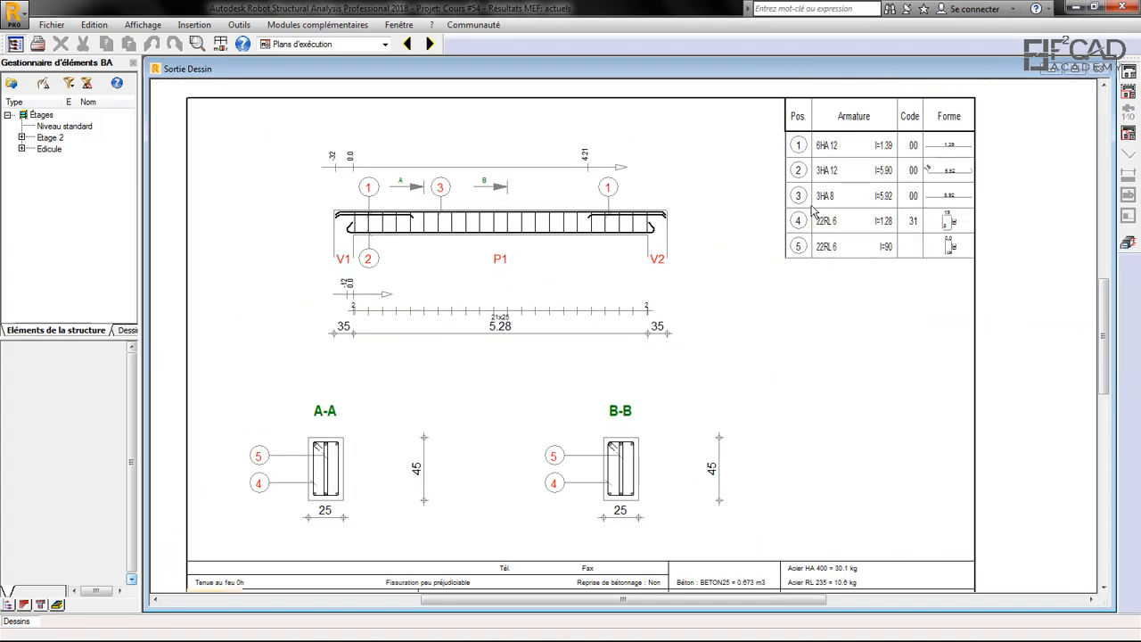
{"action": "scroll", "coordinate": [823, 203], "scroll_direction": "up", "scroll_amount": 1}
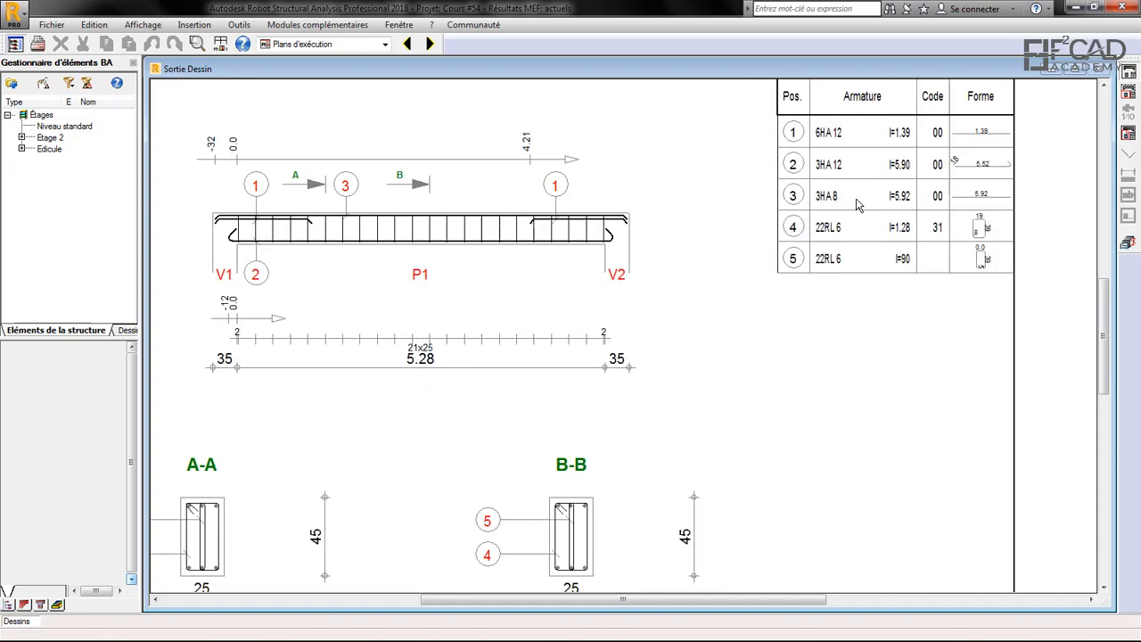
{"action": "scroll", "coordinate": [242, 220], "scroll_direction": "up", "scroll_amount": 3}
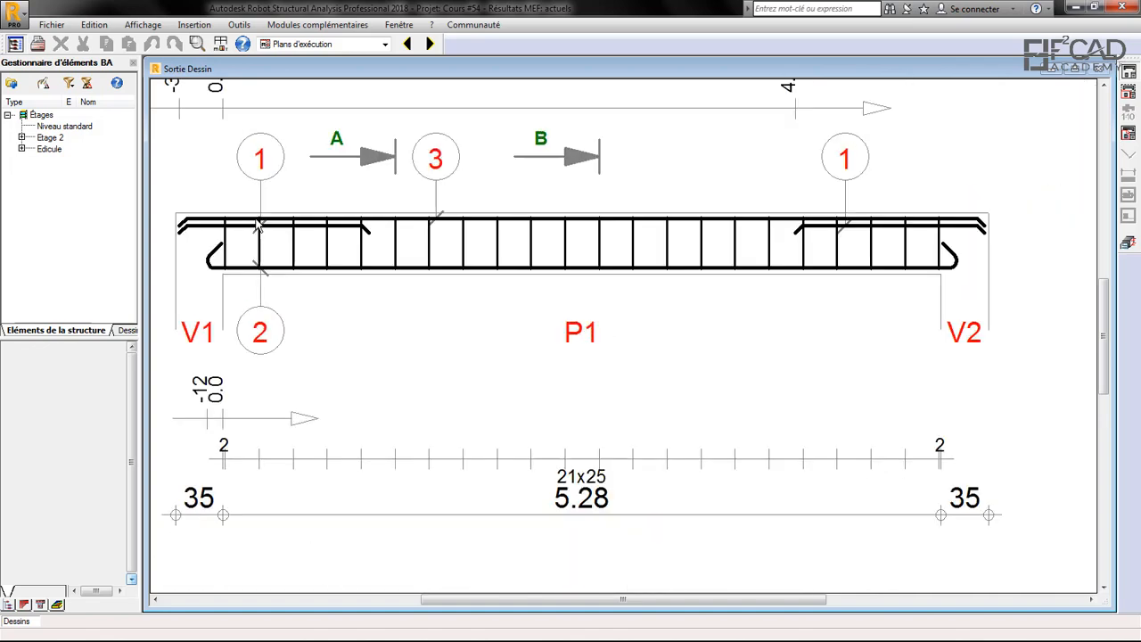
{"action": "scroll", "coordinate": [277, 211], "scroll_direction": "down", "scroll_amount": 3}
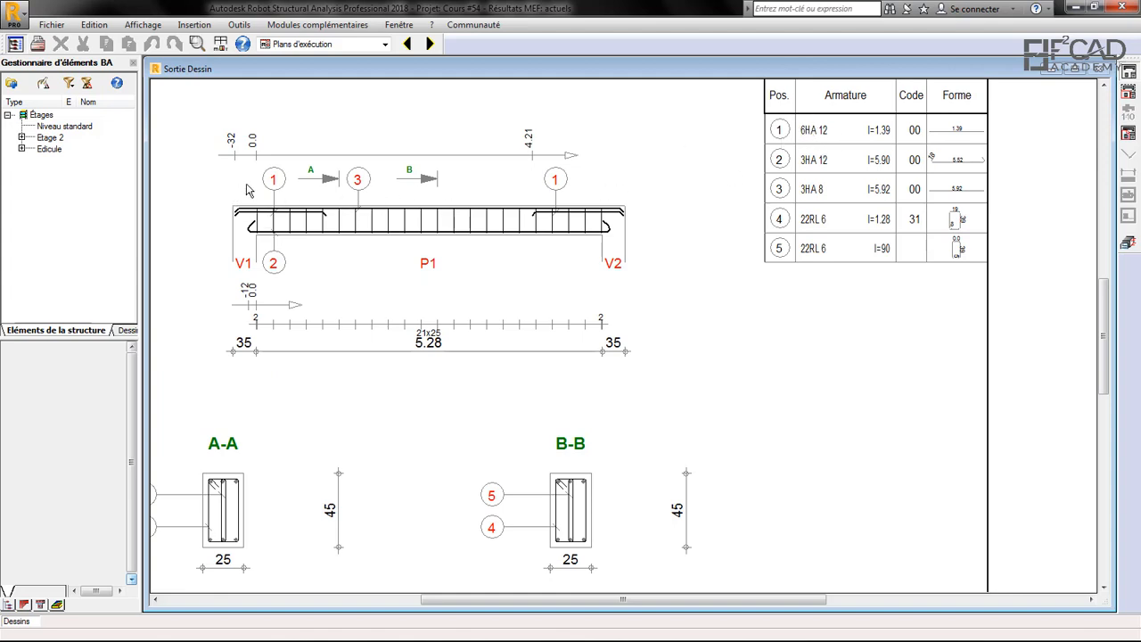
{"action": "scroll", "coordinate": [809, 201], "scroll_direction": "down", "scroll_amount": 1}
{"action": "scroll", "coordinate": [381, 205], "scroll_direction": "up", "scroll_amount": 1}
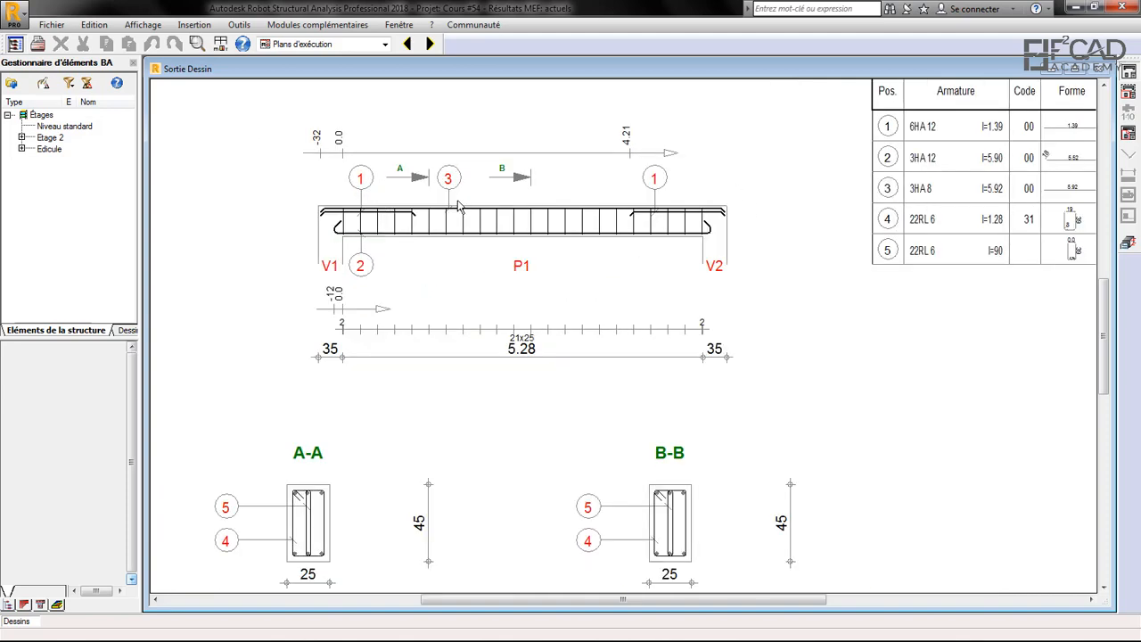
{"action": "scroll", "coordinate": [567, 169], "scroll_direction": "down", "scroll_amount": 1}
{"action": "scroll", "coordinate": [816, 178], "scroll_direction": "up", "scroll_amount": 1}
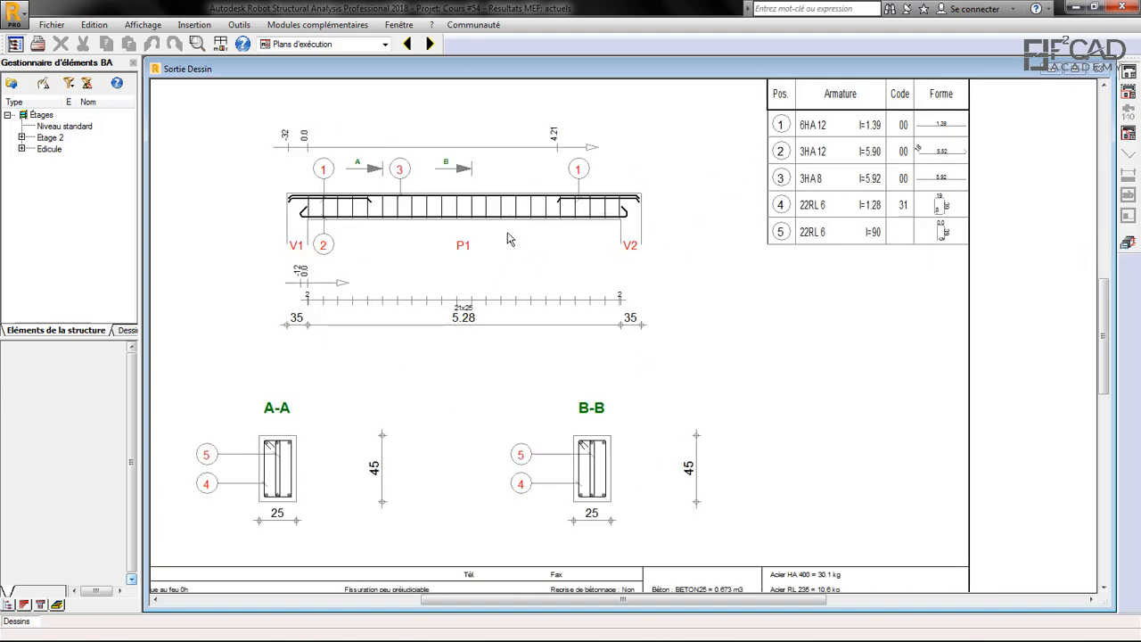
{"action": "scroll", "coordinate": [272, 179], "scroll_direction": "up", "scroll_amount": 3}
{"action": "scroll", "coordinate": [361, 194], "scroll_direction": "down", "scroll_amount": 1}
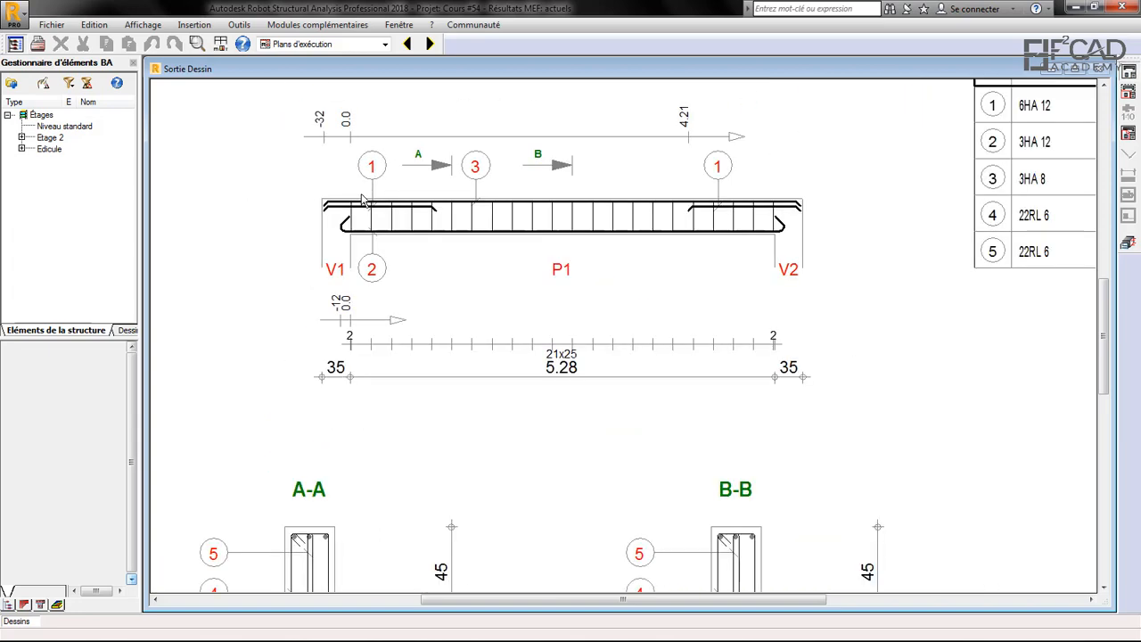
Step: Examine the position 1 bars at both supports against the position 3 bars, on the elevation and in the schedule
{"action": "scroll", "coordinate": [957, 104], "scroll_direction": "down", "scroll_amount": 1}
{"action": "scroll", "coordinate": [981, 131], "scroll_direction": "up", "scroll_amount": 1}
{"action": "scroll", "coordinate": [990, 127], "scroll_direction": "down", "scroll_amount": 1}
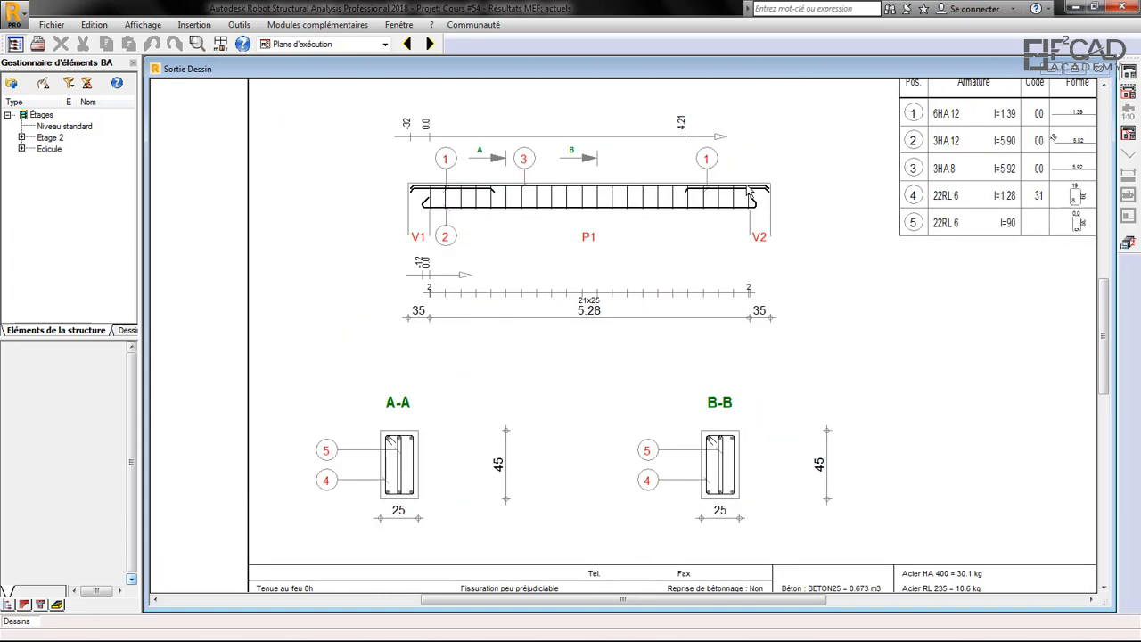
{"action": "scroll", "coordinate": [954, 134], "scroll_direction": "down", "scroll_amount": 1}
{"action": "scroll", "coordinate": [913, 141], "scroll_direction": "up", "scroll_amount": 1}
{"action": "scroll", "coordinate": [918, 133], "scroll_direction": "up", "scroll_amount": 1}
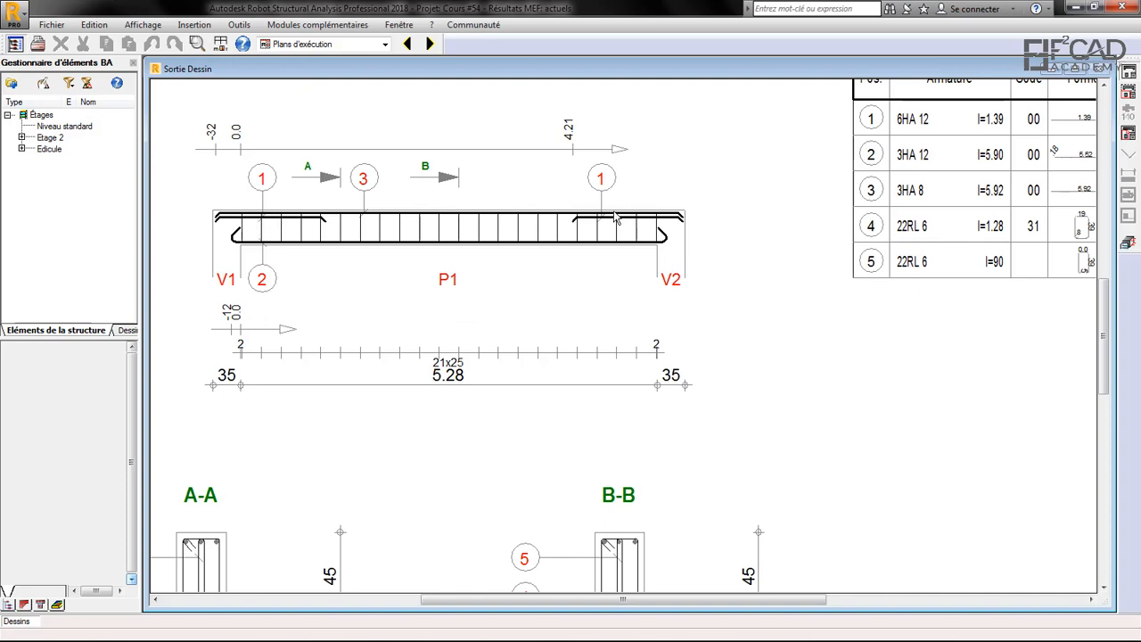
{"action": "scroll", "coordinate": [626, 194], "scroll_direction": "down", "scroll_amount": 1}
{"action": "scroll", "coordinate": [445, 204], "scroll_direction": "up", "scroll_amount": 2}
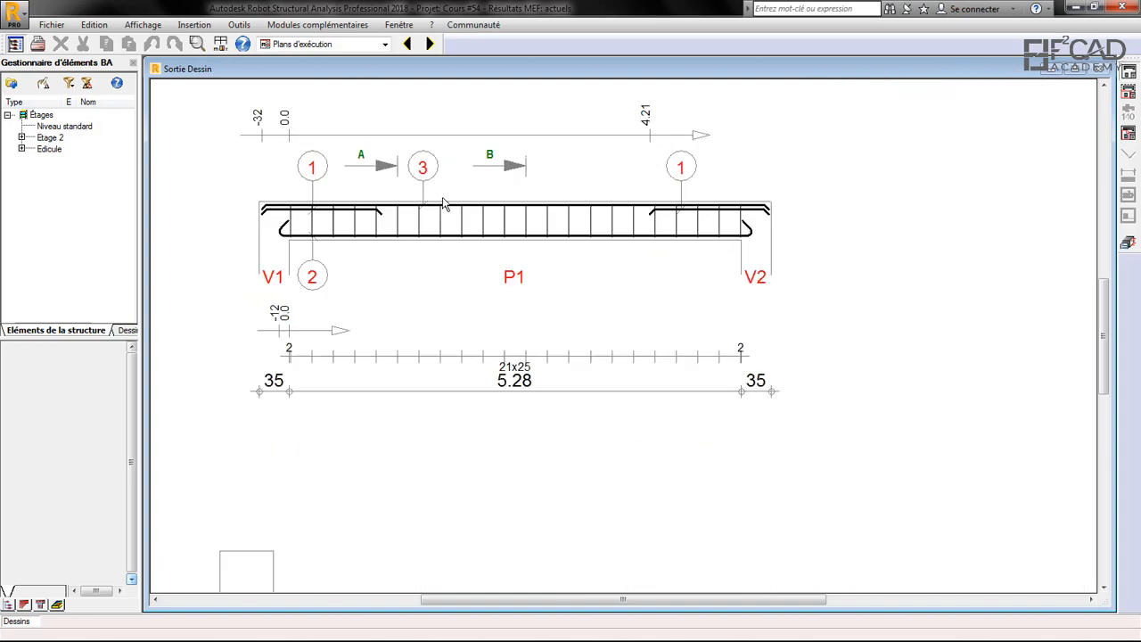
{"action": "scroll", "coordinate": [425, 184], "scroll_direction": "down", "scroll_amount": 1}
{"action": "scroll", "coordinate": [406, 209], "scroll_direction": "up", "scroll_amount": 1}
{"action": "scroll", "coordinate": [426, 185], "scroll_direction": "down", "scroll_amount": 1}
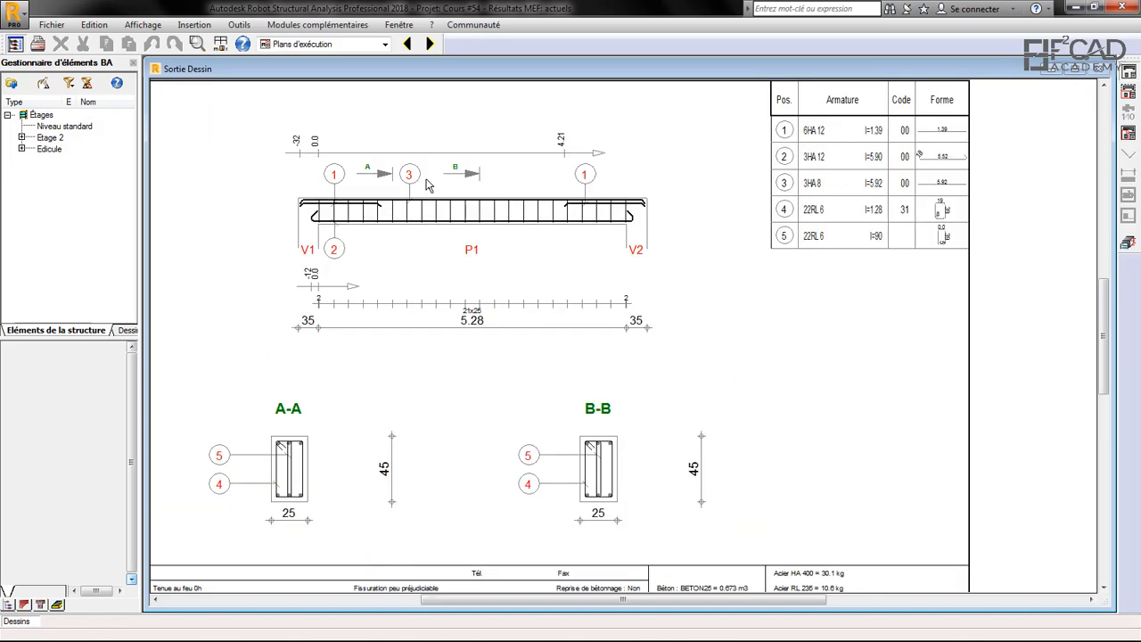
{"action": "scroll", "coordinate": [816, 148], "scroll_direction": "up", "scroll_amount": 1}
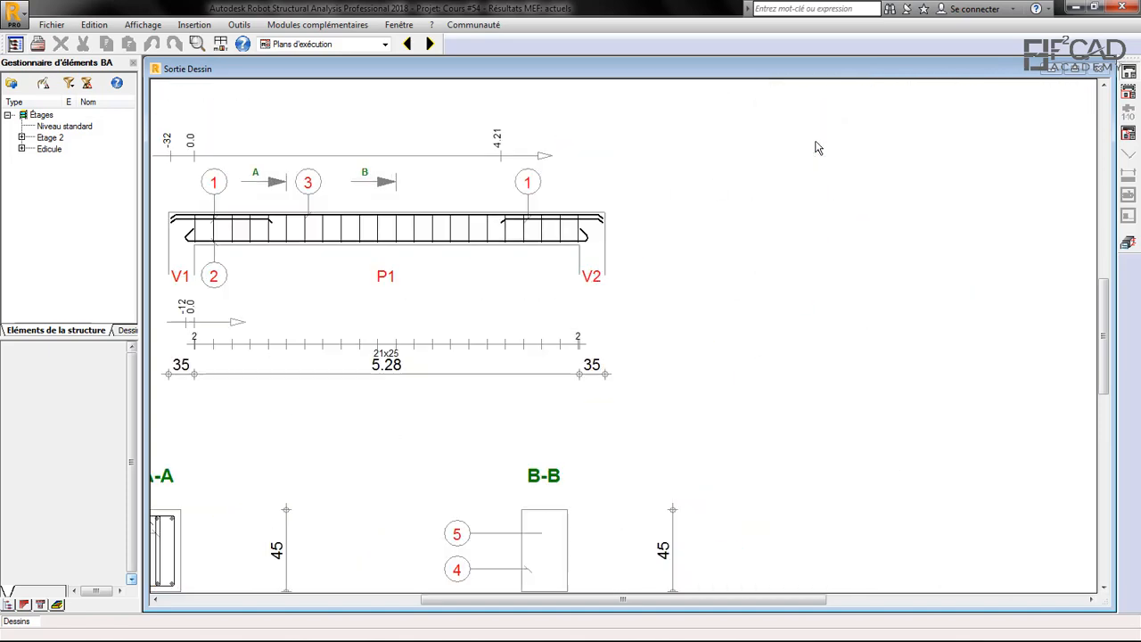
{"action": "scroll", "coordinate": [339, 208], "scroll_direction": "up", "scroll_amount": 3}
{"action": "scroll", "coordinate": [387, 202], "scroll_direction": "down", "scroll_amount": 1}
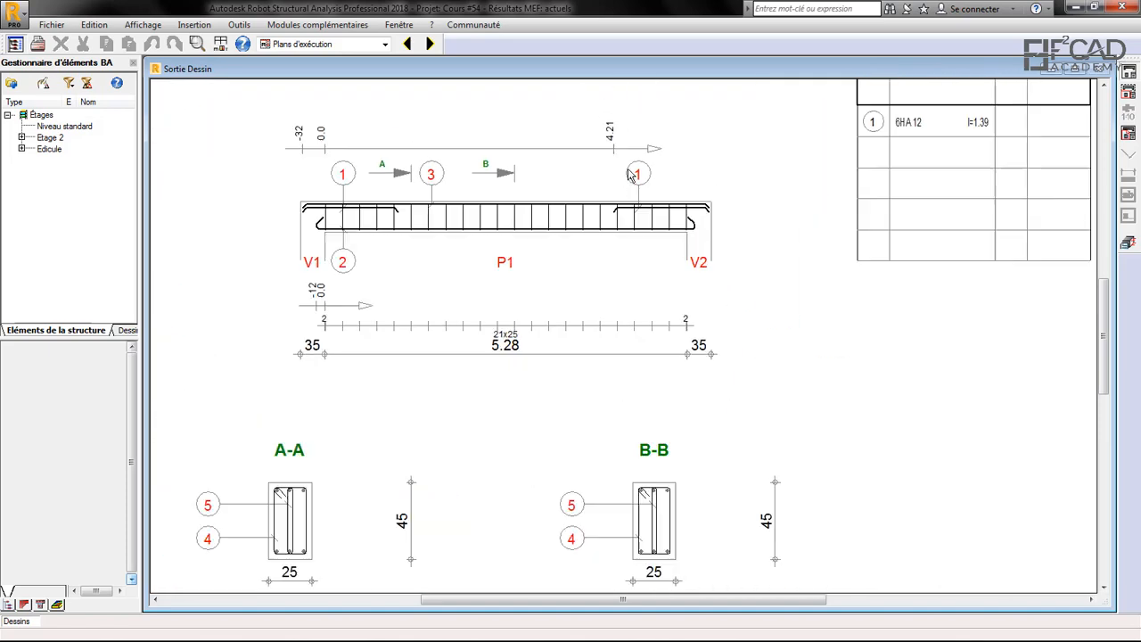
{"action": "scroll", "coordinate": [459, 192], "scroll_direction": "up", "scroll_amount": 3}
{"action": "scroll", "coordinate": [429, 215], "scroll_direction": "down", "scroll_amount": 1}
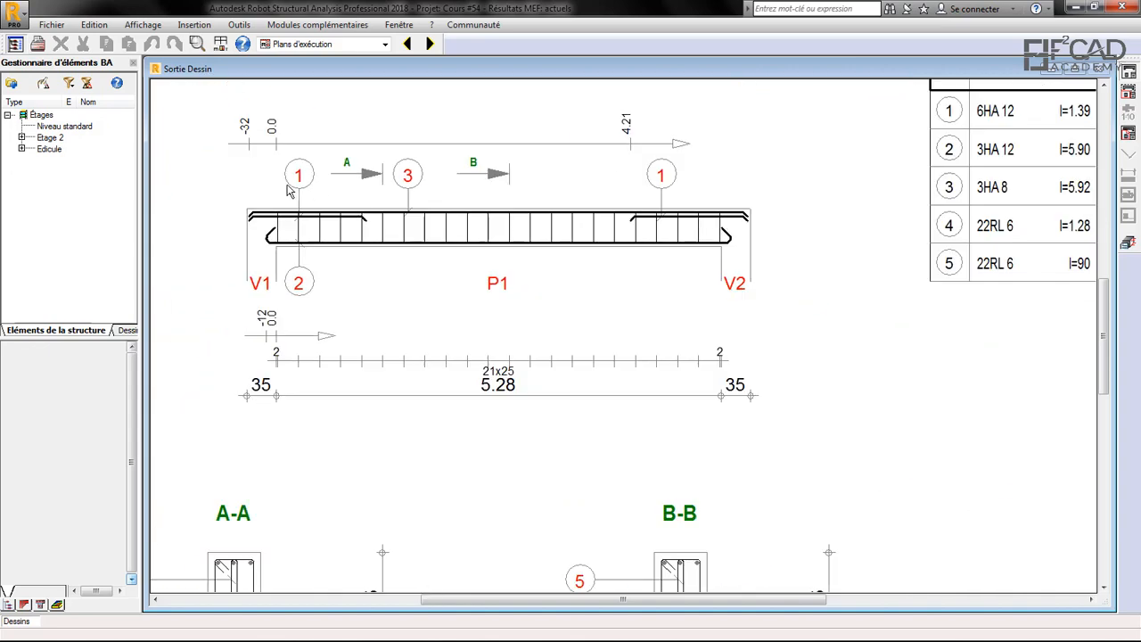
{"action": "scroll", "coordinate": [822, 127], "scroll_direction": "up", "scroll_amount": 2}
{"action": "scroll", "coordinate": [700, 147], "scroll_direction": "up", "scroll_amount": 1}
{"action": "scroll", "coordinate": [711, 142], "scroll_direction": "down", "scroll_amount": 1}
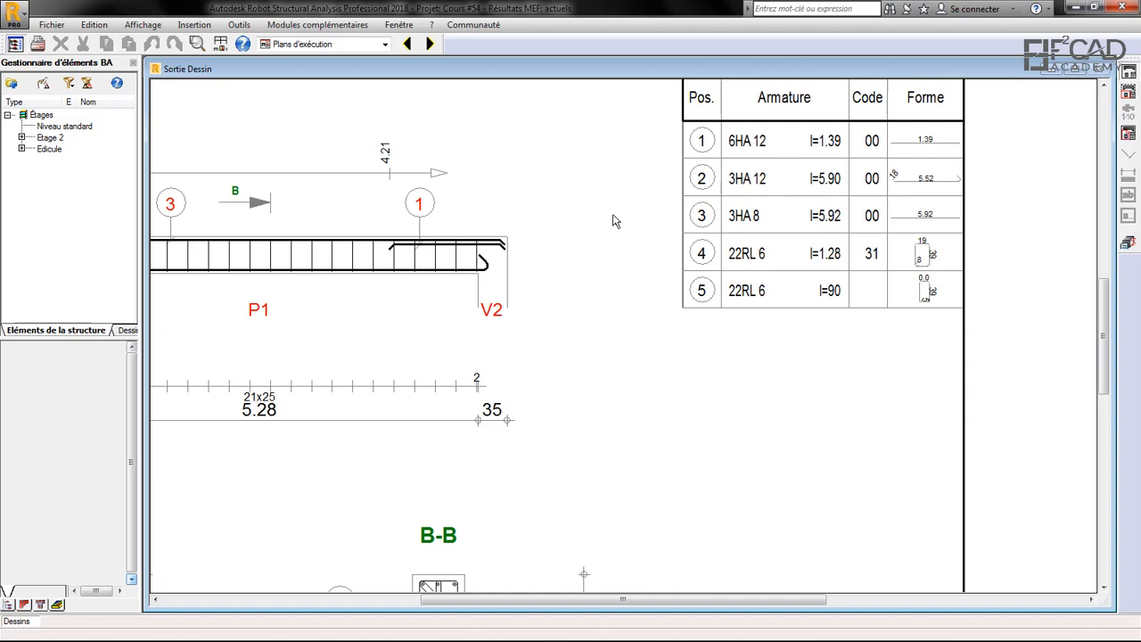
{"action": "scroll", "coordinate": [731, 190], "scroll_direction": "down", "scroll_amount": 1}
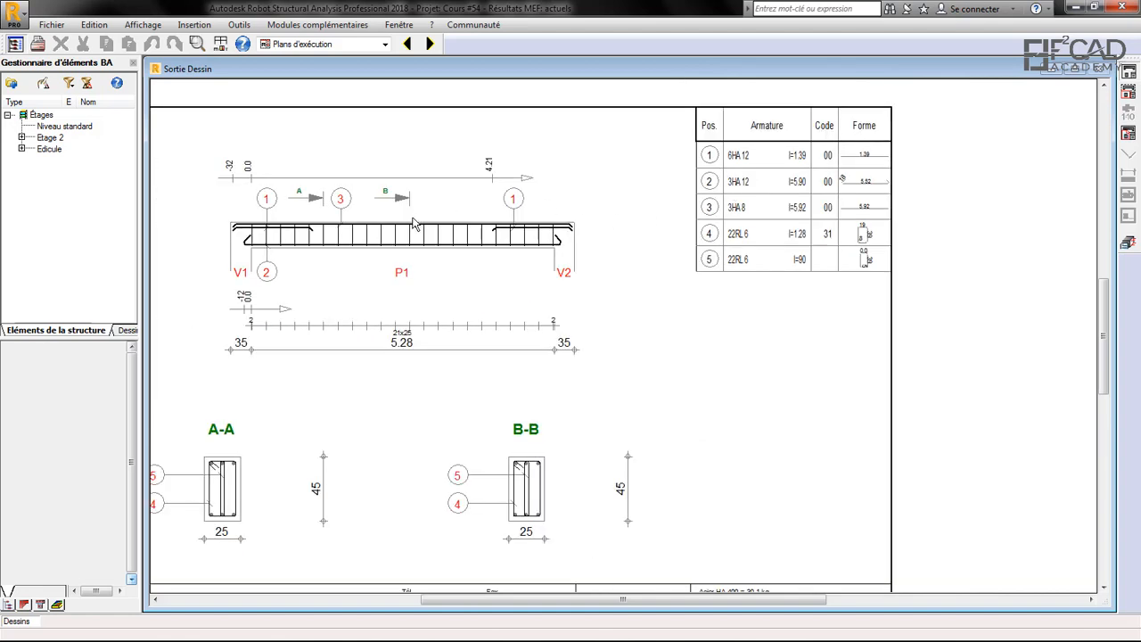
{"action": "scroll", "coordinate": [413, 223], "scroll_direction": "up", "scroll_amount": 1}
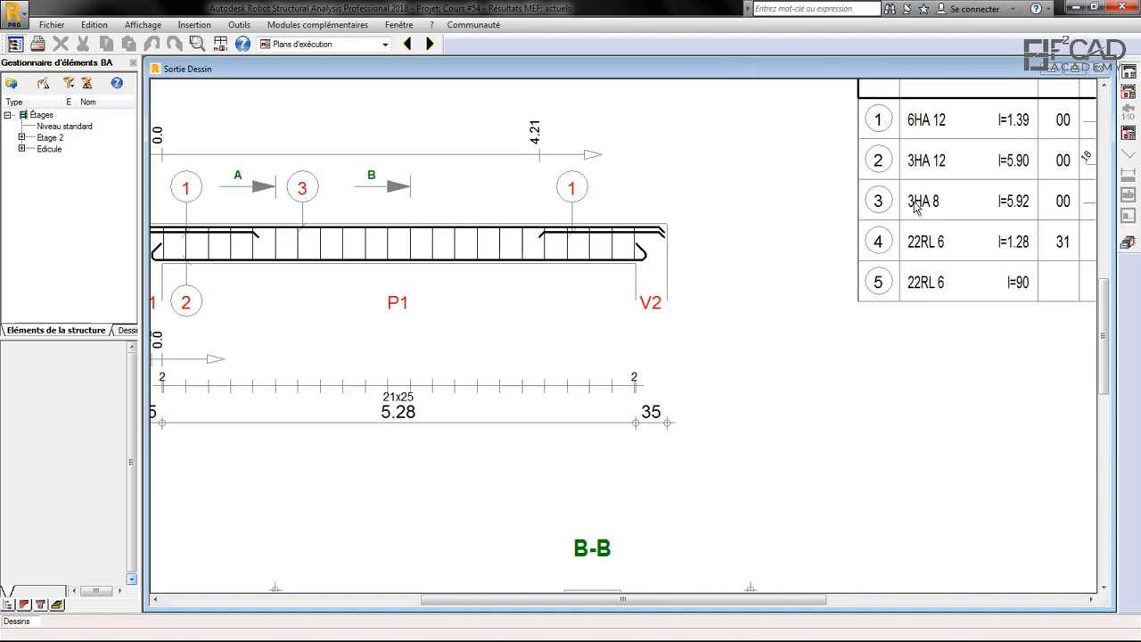
{"action": "scroll", "coordinate": [695, 174], "scroll_direction": "down", "scroll_amount": 2}
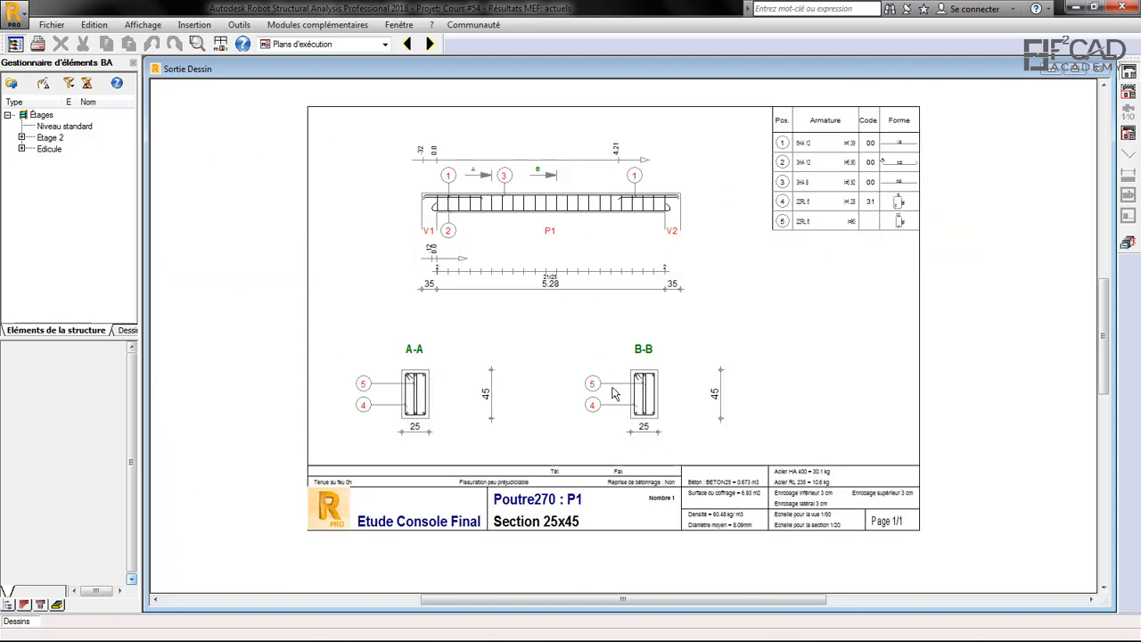
Step: Examine the middle top bar and stirrups in section A-A of the execution drawing
{"action": "scroll", "coordinate": [407, 396], "scroll_direction": "up", "scroll_amount": 3}
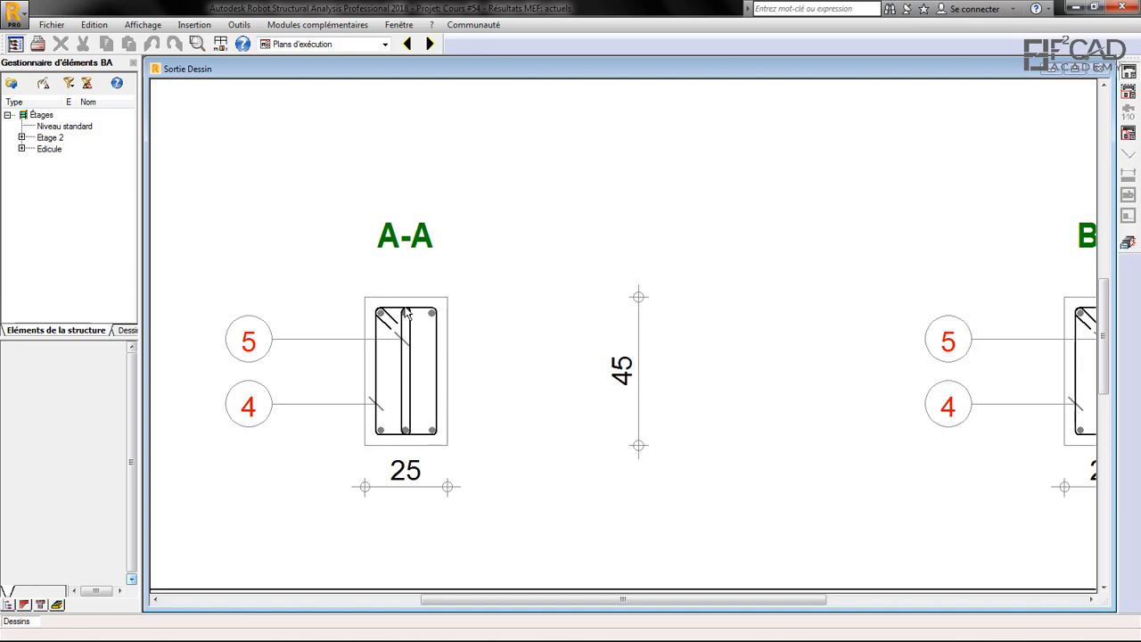
{"action": "scroll", "coordinate": [385, 356], "scroll_direction": "down", "scroll_amount": 4}
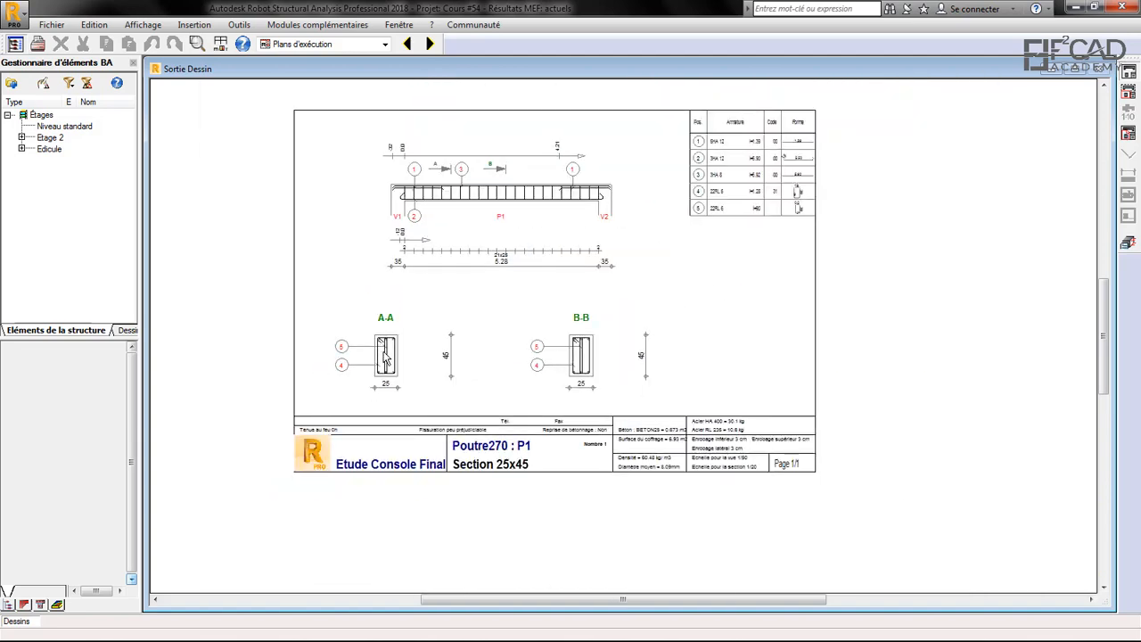
{"action": "scroll", "coordinate": [625, 131], "scroll_direction": "up", "scroll_amount": 1}
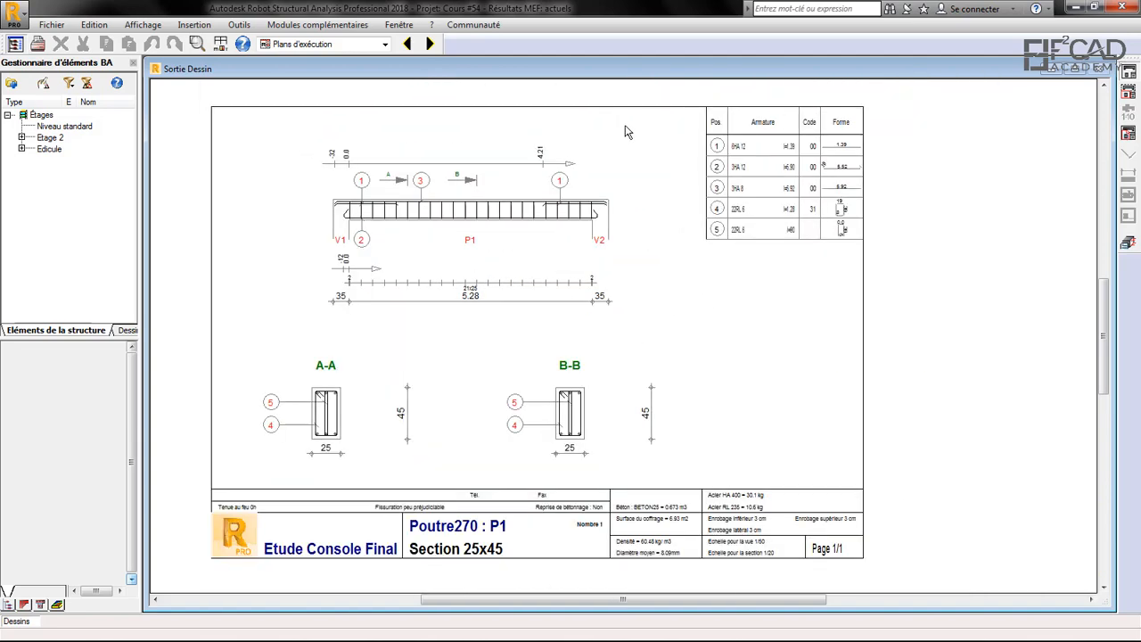
{"action": "scroll", "coordinate": [360, 361], "scroll_direction": "up", "scroll_amount": 3}
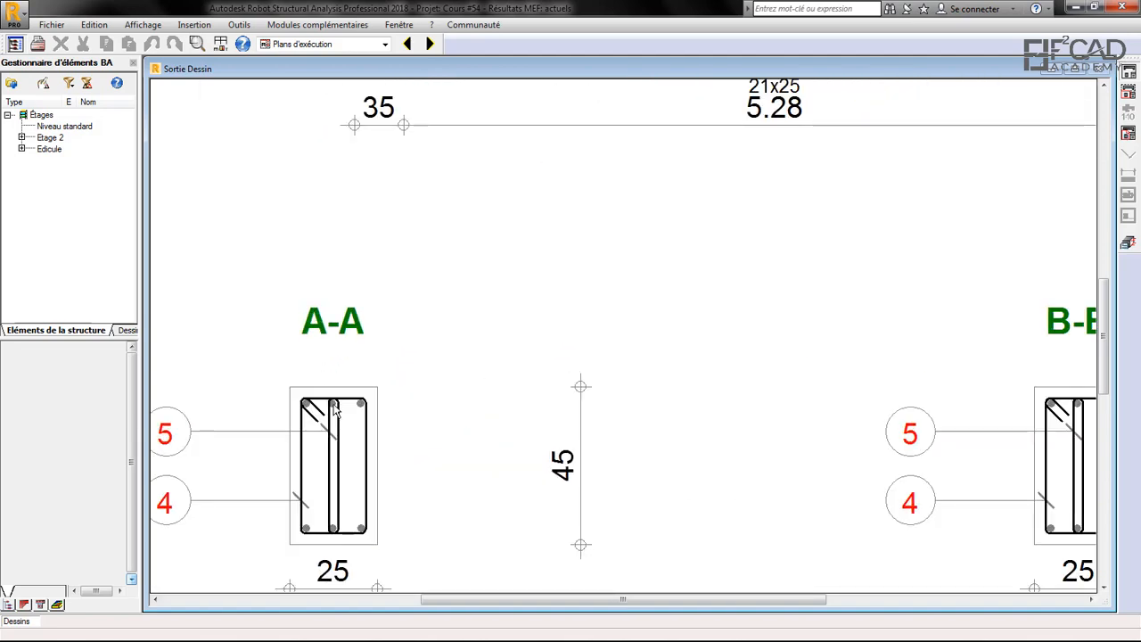
{"action": "scroll", "coordinate": [463, 329], "scroll_direction": "down", "scroll_amount": 2}
{"action": "scroll", "coordinate": [464, 329], "scroll_direction": "down", "scroll_amount": 5}
{"action": "scroll", "coordinate": [560, 207], "scroll_direction": "up", "scroll_amount": 3}
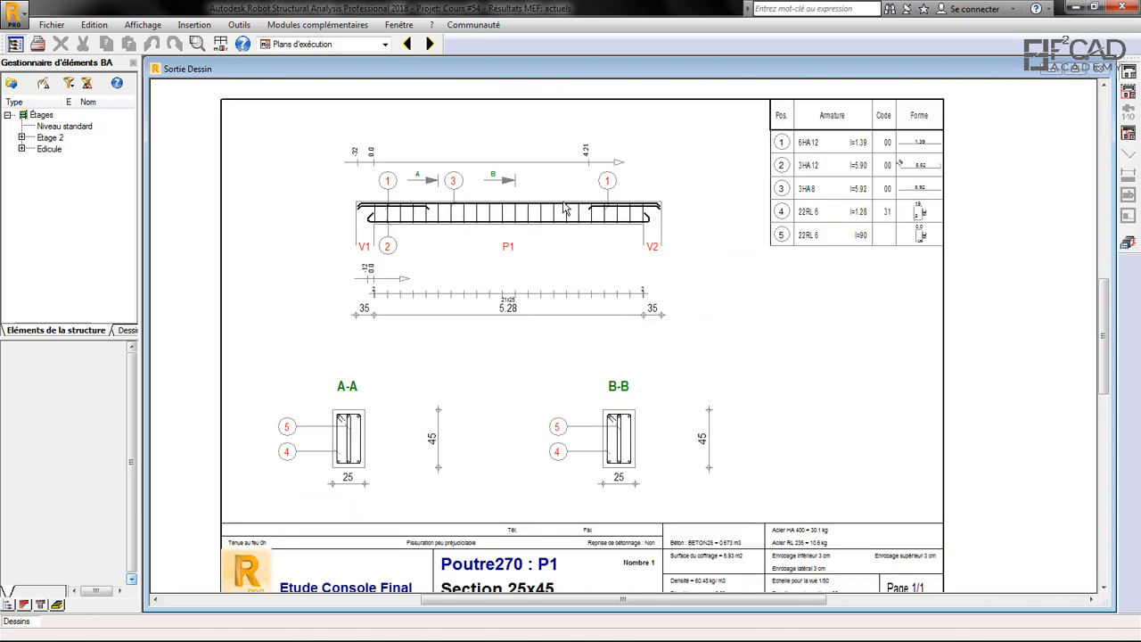
Step: Return to the beam's reinforcement view and delete only the middle 8 mm top mounting bar from the detailed reinforcement list
{"action": "left_click", "coordinate": [1127, 243]}
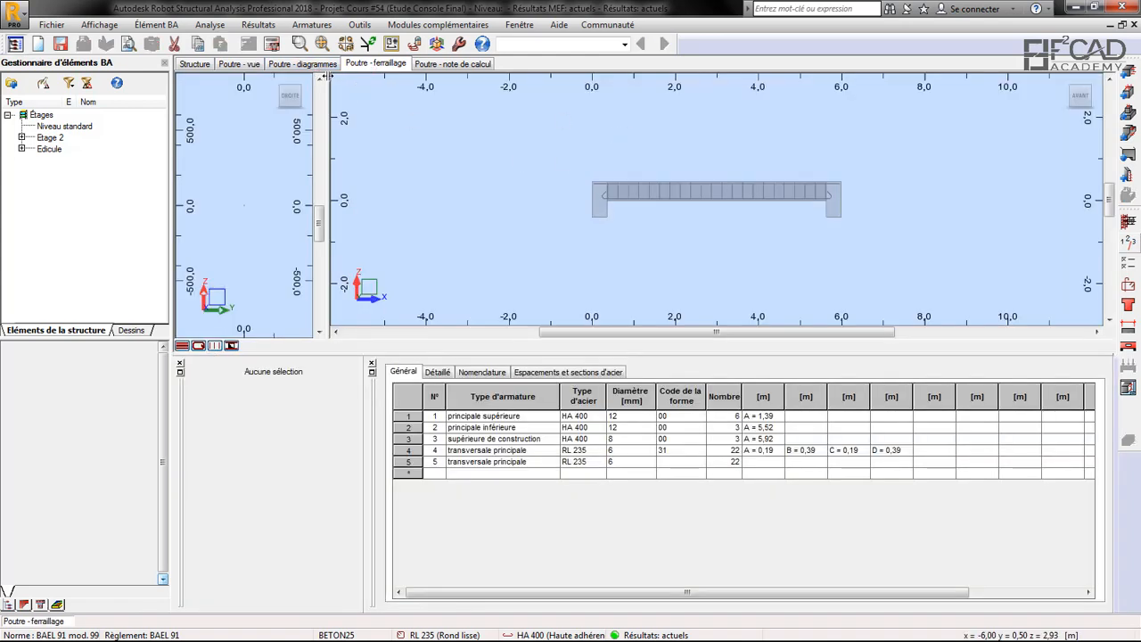
{"action": "left_click", "coordinate": [1069, 84]}
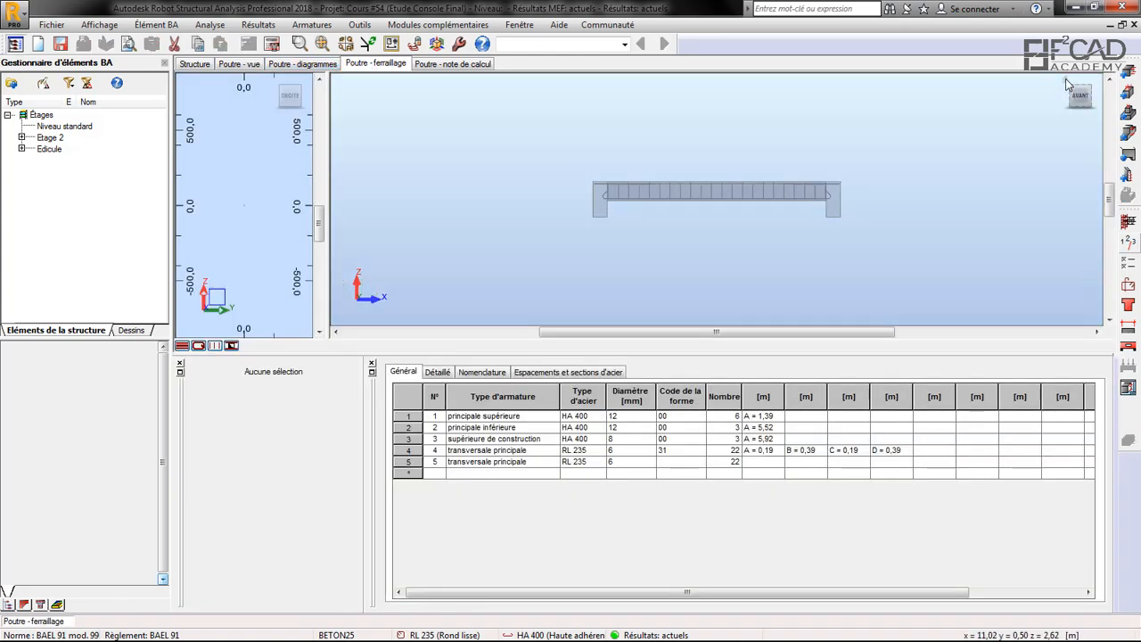
{"action": "scroll", "coordinate": [840, 191], "scroll_direction": "up", "scroll_amount": 5}
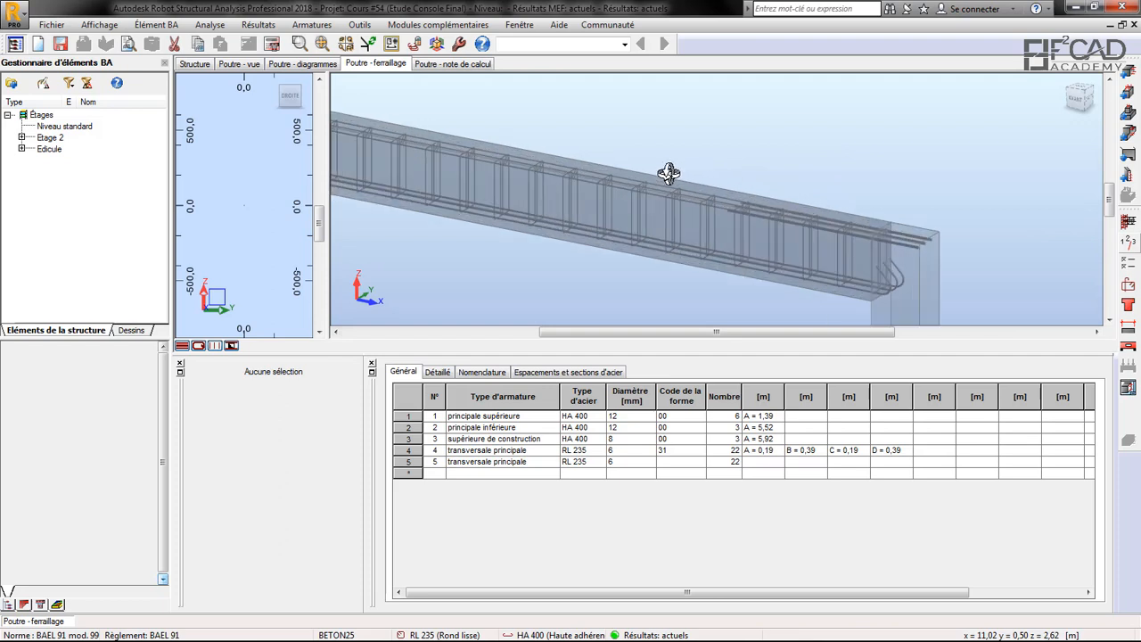
{"action": "scroll", "coordinate": [680, 189], "scroll_direction": "up", "scroll_amount": 3}
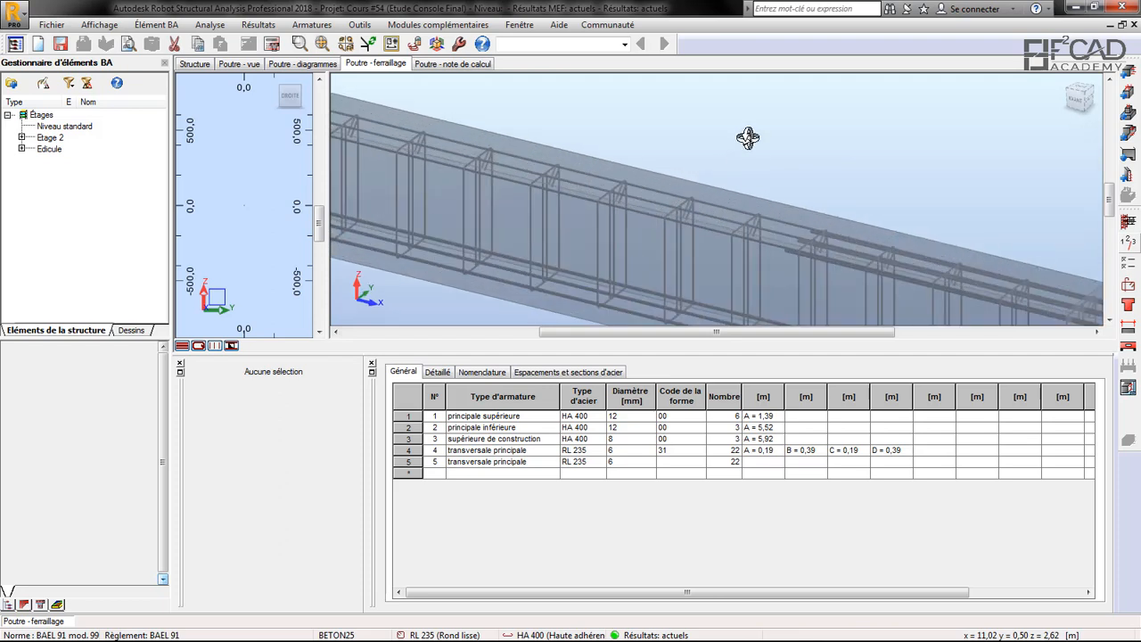
{"action": "right_click", "coordinate": [711, 111]}
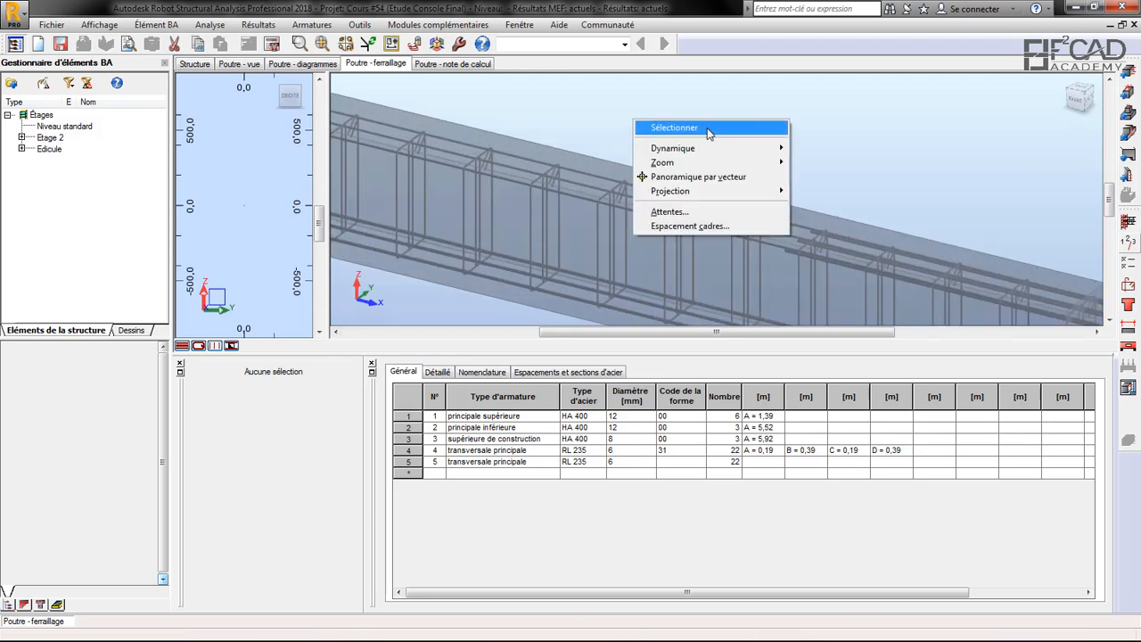
{"action": "left_click", "coordinate": [711, 128]}
{"action": "left_click", "coordinate": [638, 199]}
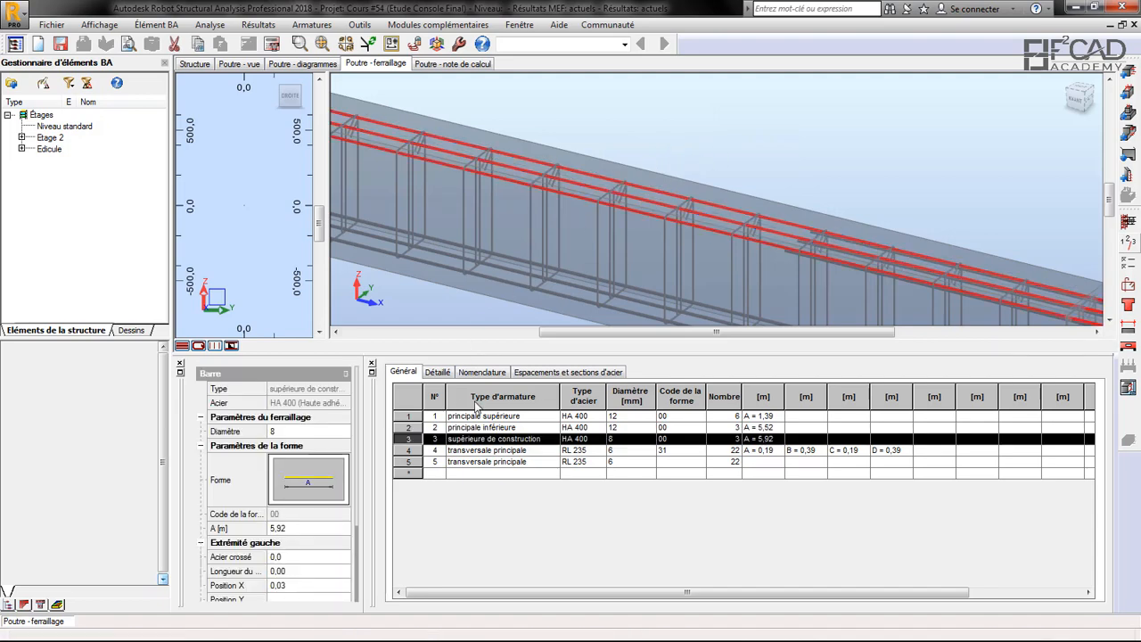
{"action": "left_click", "coordinate": [440, 372]}
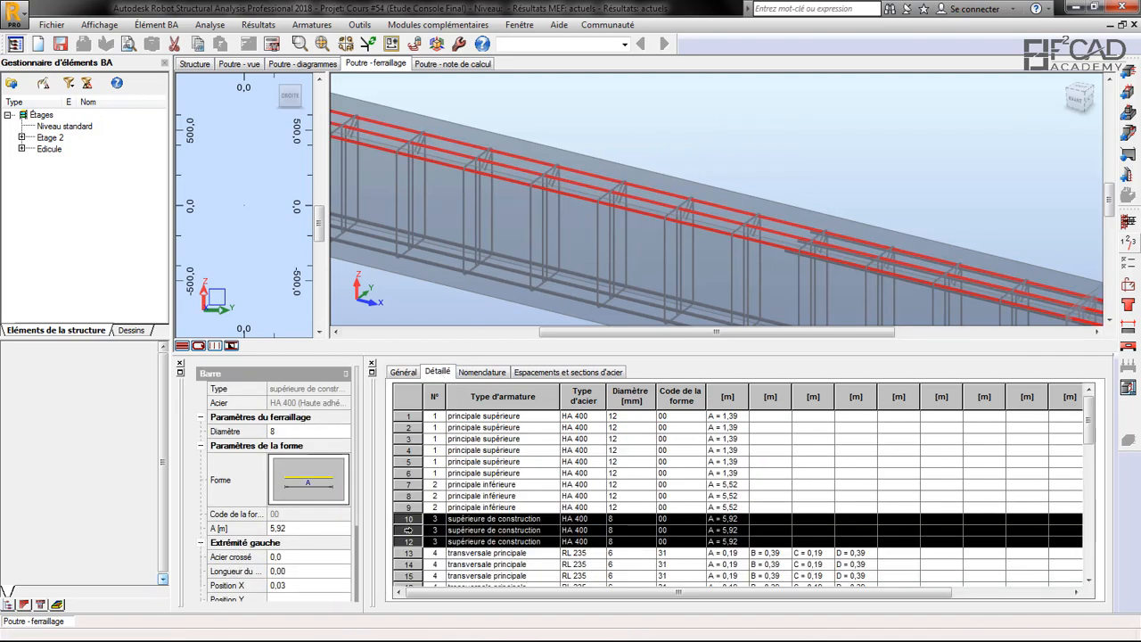
{"action": "left_click", "coordinate": [408, 529]}
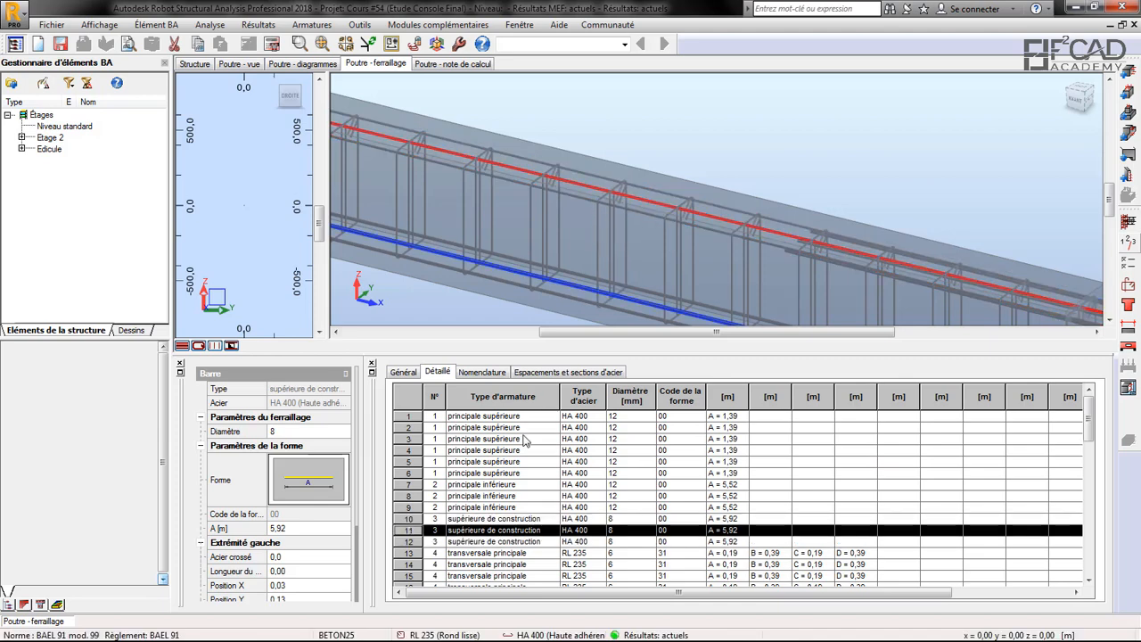
{"action": "right_click", "coordinate": [409, 530]}
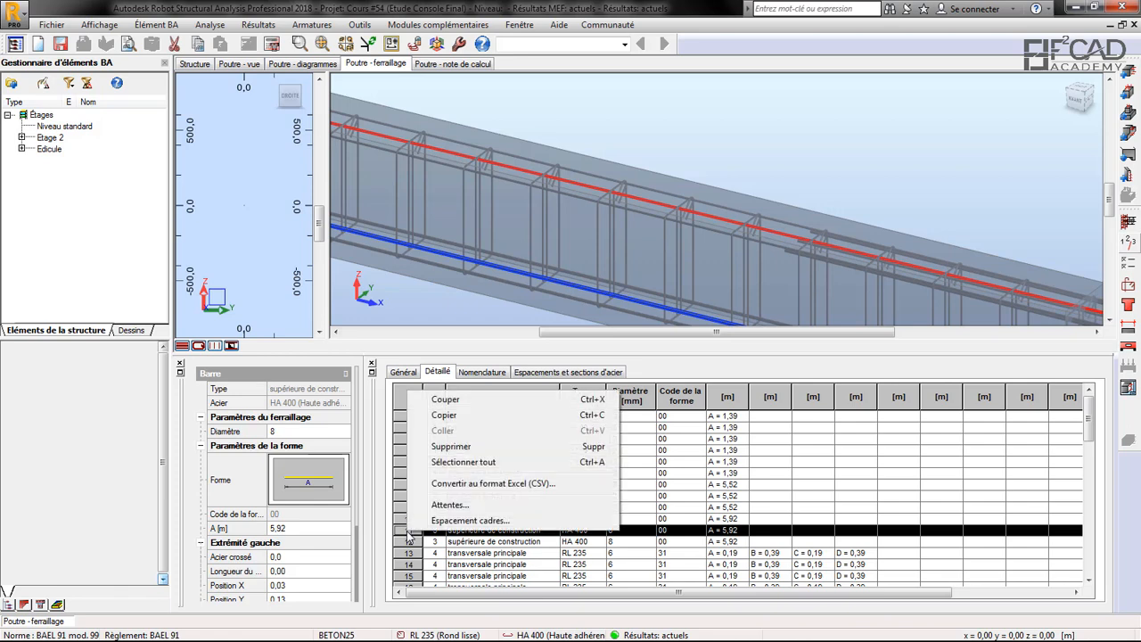
{"action": "left_click", "coordinate": [463, 450]}
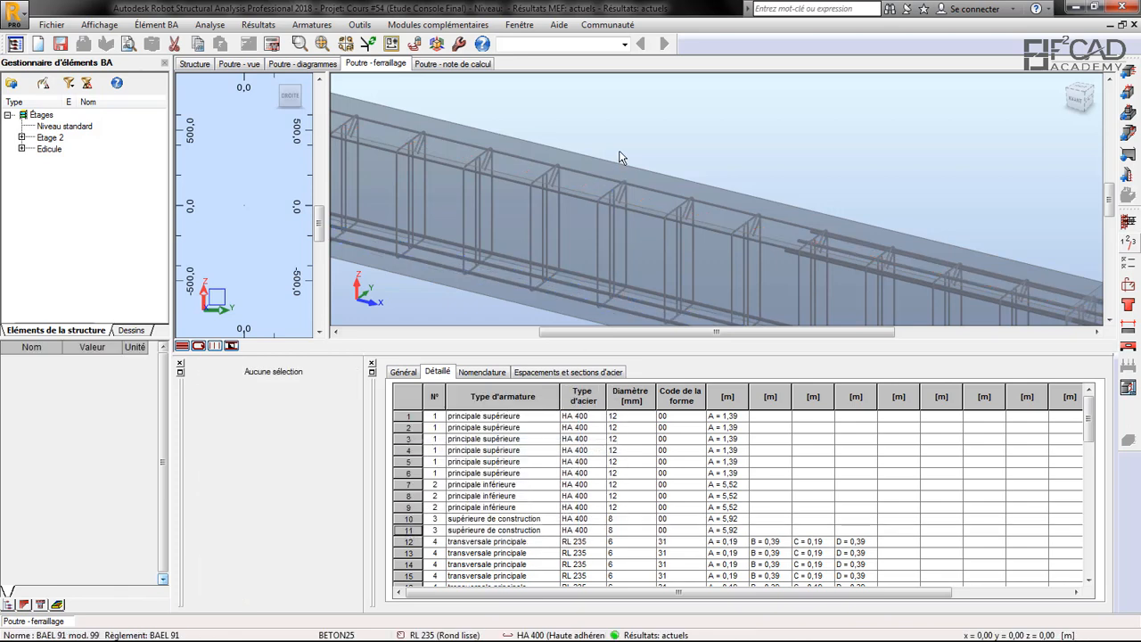
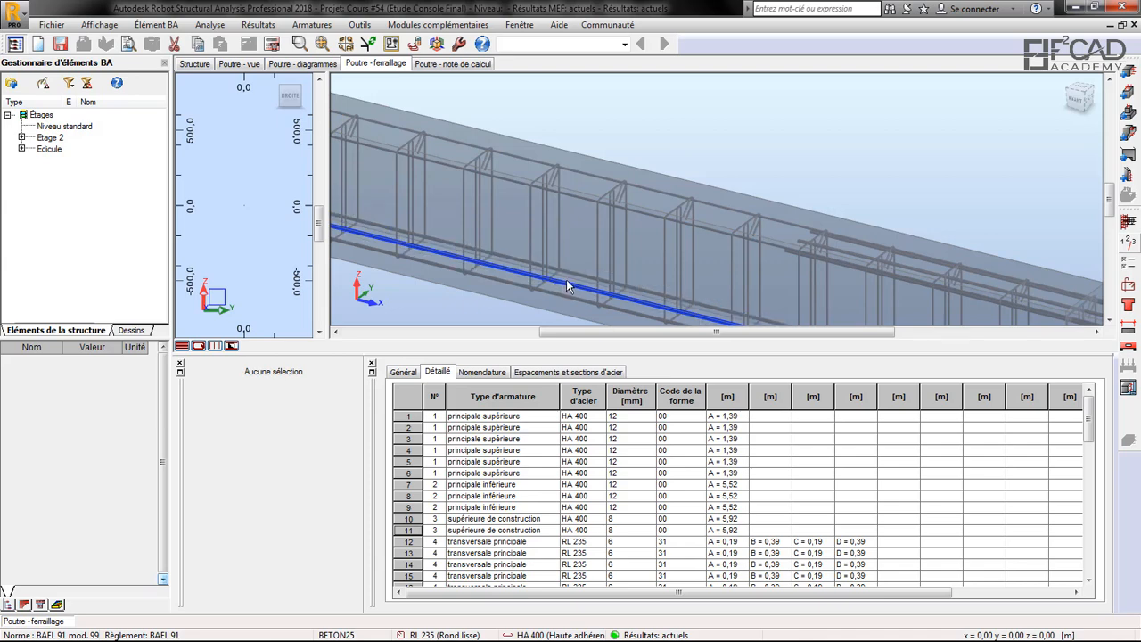
Step: Delete all position 5 straight vertical transverse bars, 6 mm in diameter, from the beam's general reinforcement list
{"action": "left_click", "coordinate": [547, 209]}
{"action": "left_click", "coordinate": [403, 371]}
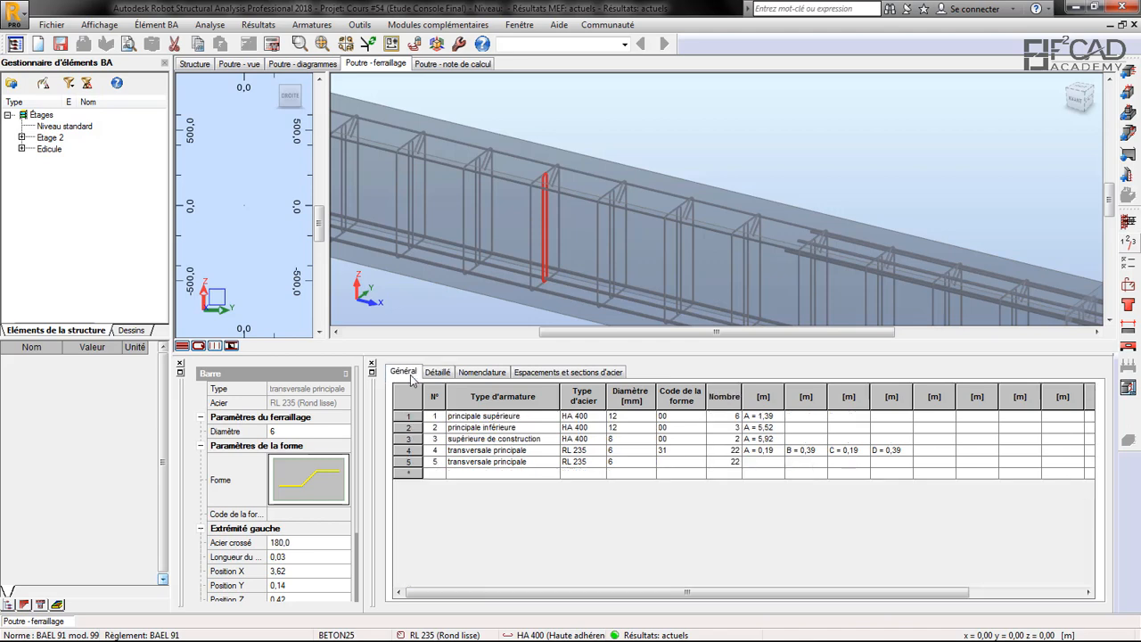
{"action": "left_click", "coordinate": [412, 451]}
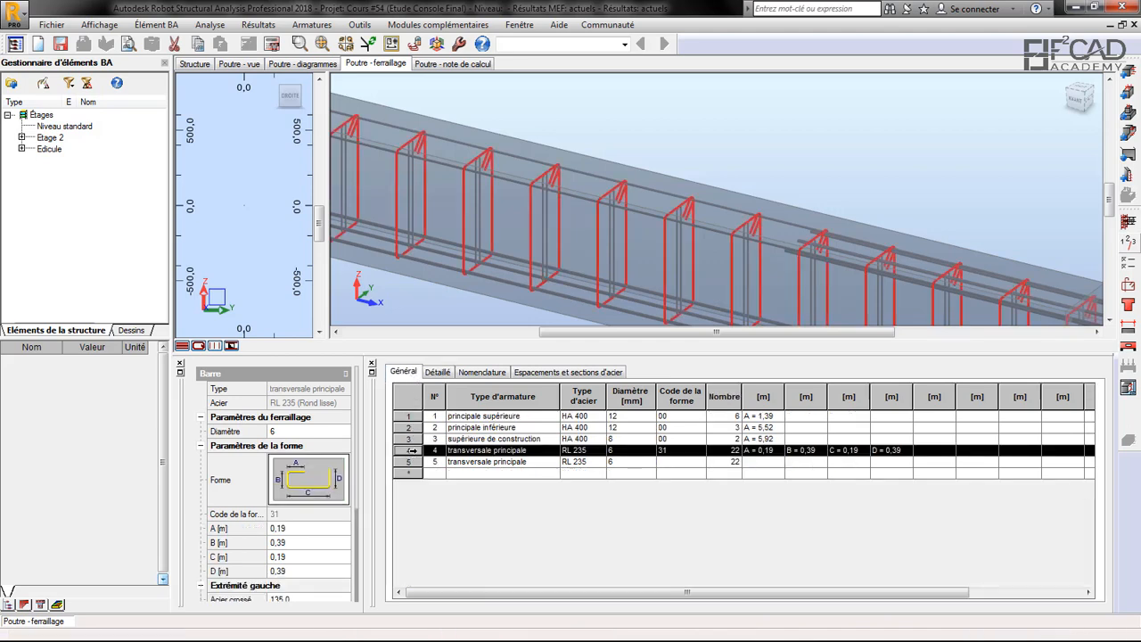
{"action": "left_click", "coordinate": [412, 461]}
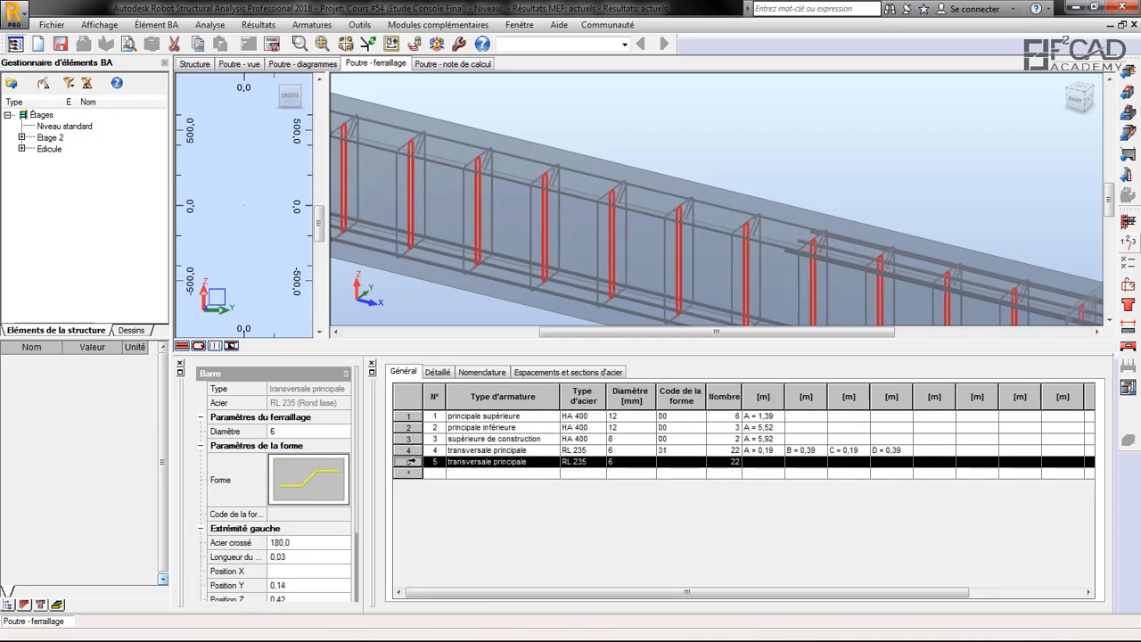
{"action": "right_click", "coordinate": [406, 464]}
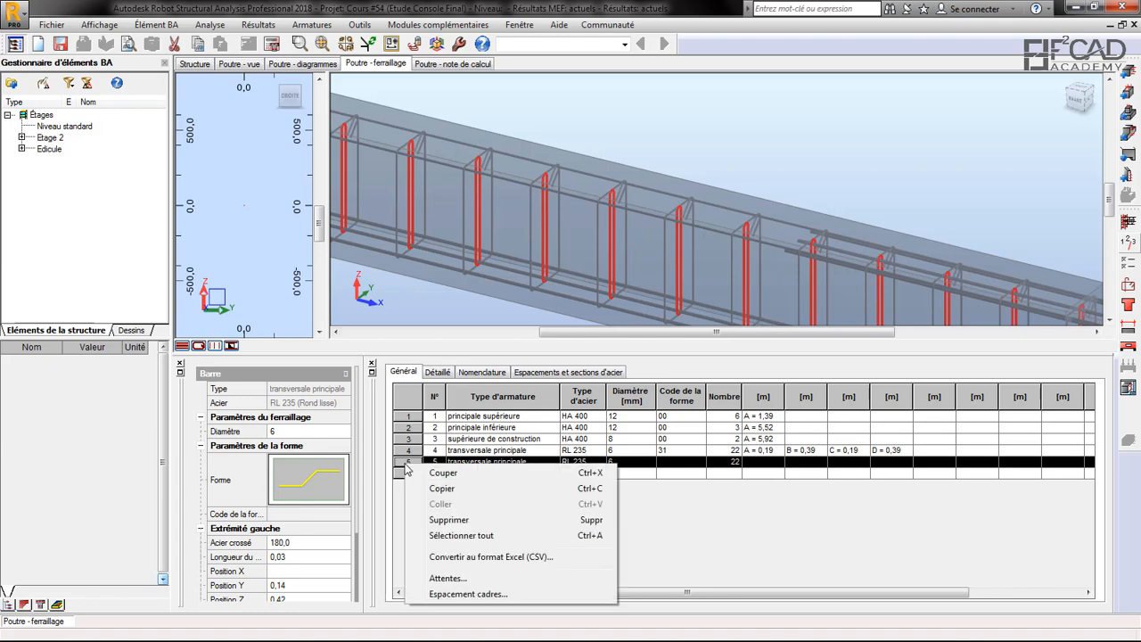
{"action": "left_click", "coordinate": [464, 520]}
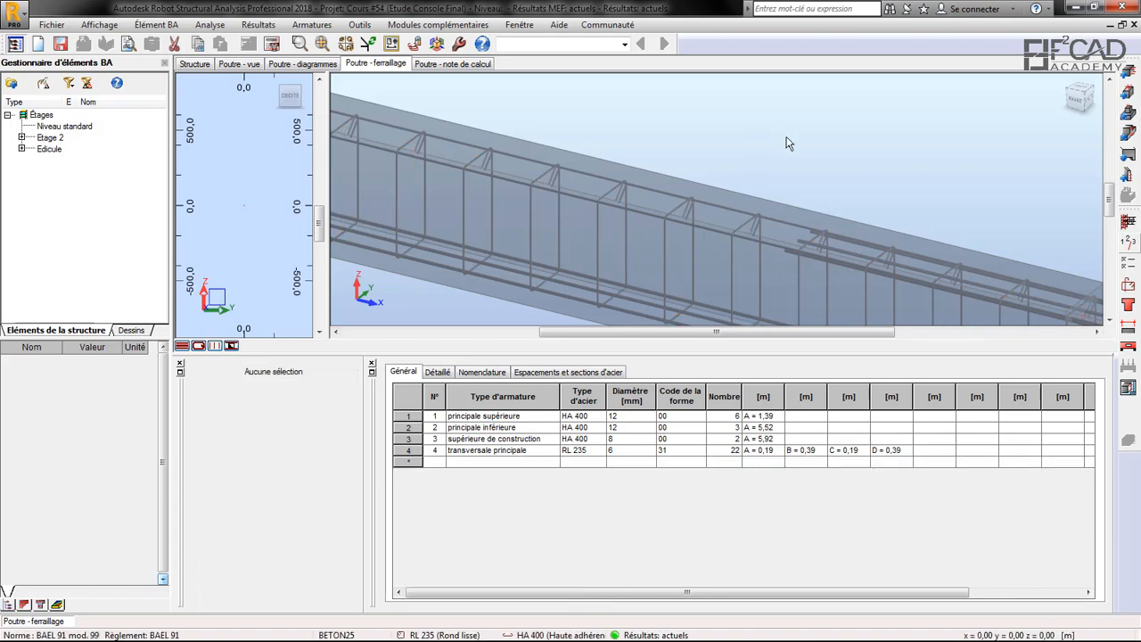
Step: Delete only the middle 12 mm main top bar over the beam's left support from the detailed reinforcement list
{"action": "scroll", "coordinate": [788, 142], "scroll_direction": "down", "scroll_amount": 5}
{"action": "scroll", "coordinate": [680, 143], "scroll_direction": "up", "scroll_amount": 6}
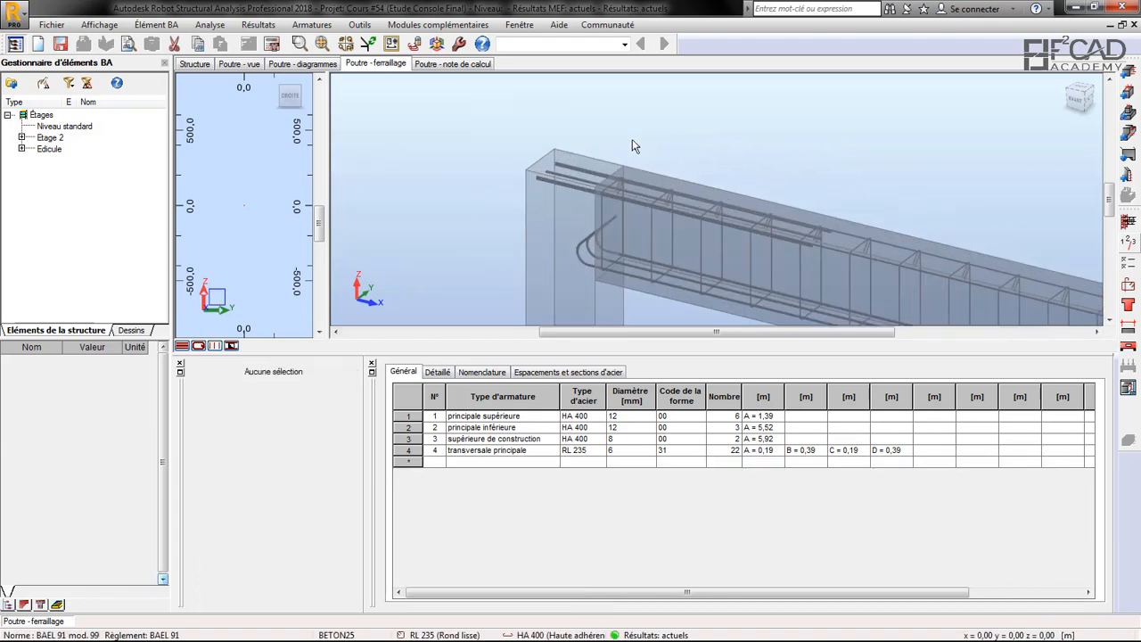
{"action": "scroll", "coordinate": [841, 229], "scroll_direction": "up", "scroll_amount": 4}
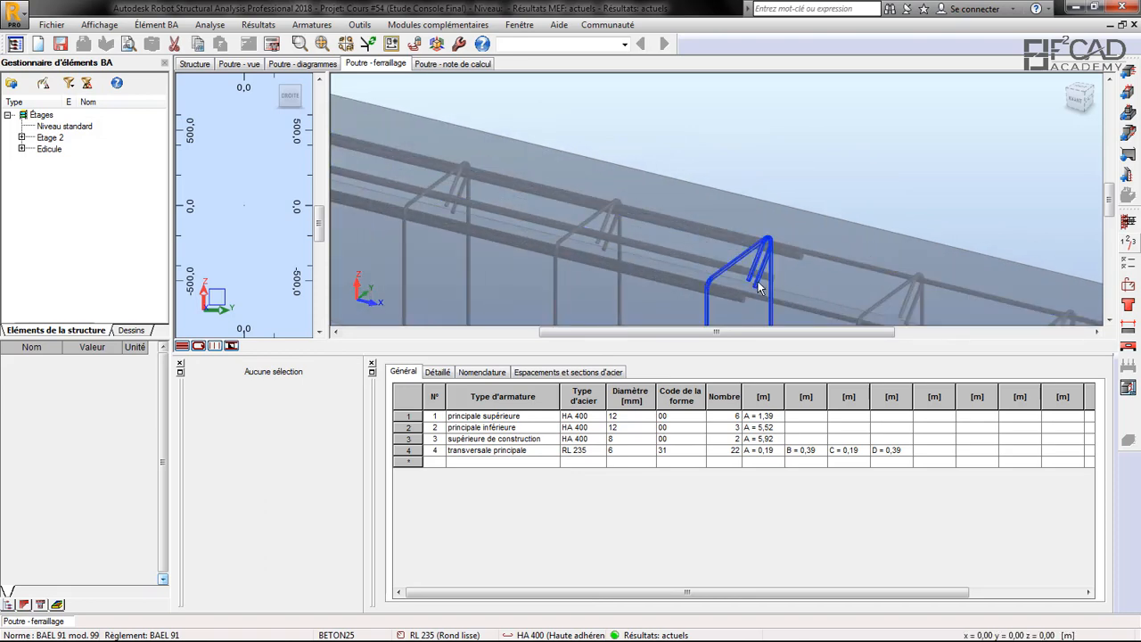
{"action": "left_click", "coordinate": [765, 278]}
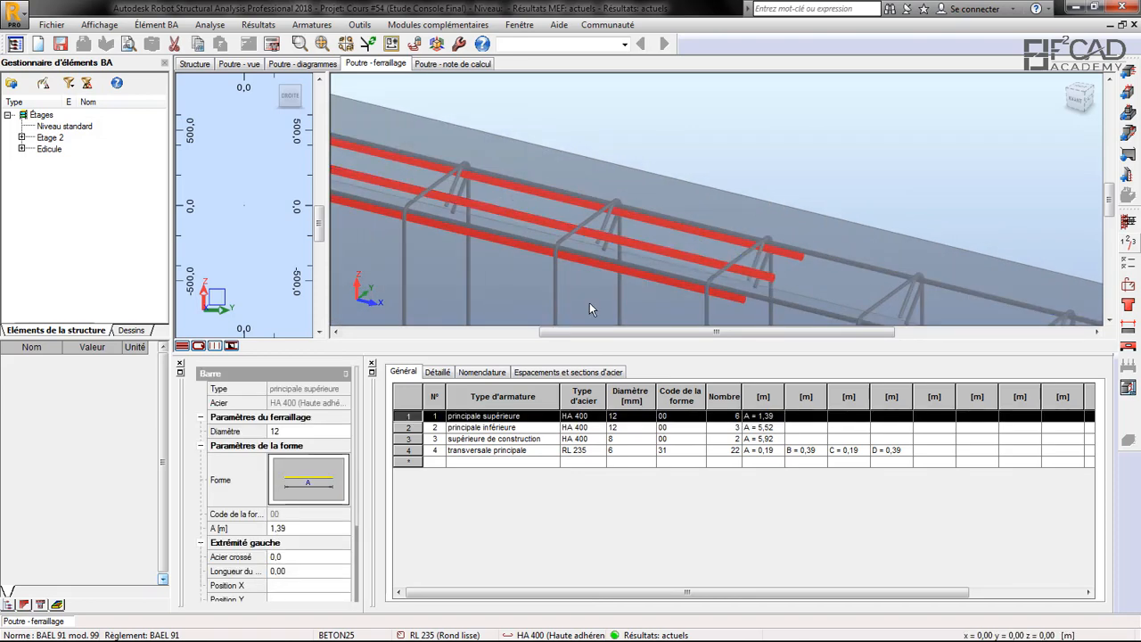
{"action": "left_click", "coordinate": [445, 374]}
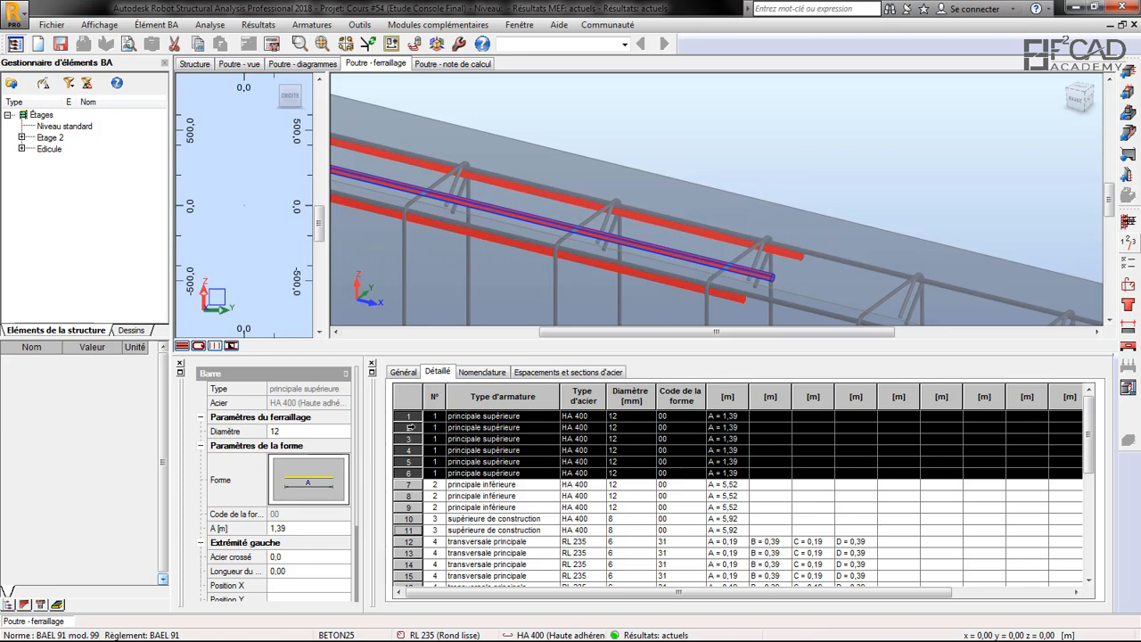
{"action": "left_click", "coordinate": [410, 427]}
{"action": "right_click", "coordinate": [411, 427]}
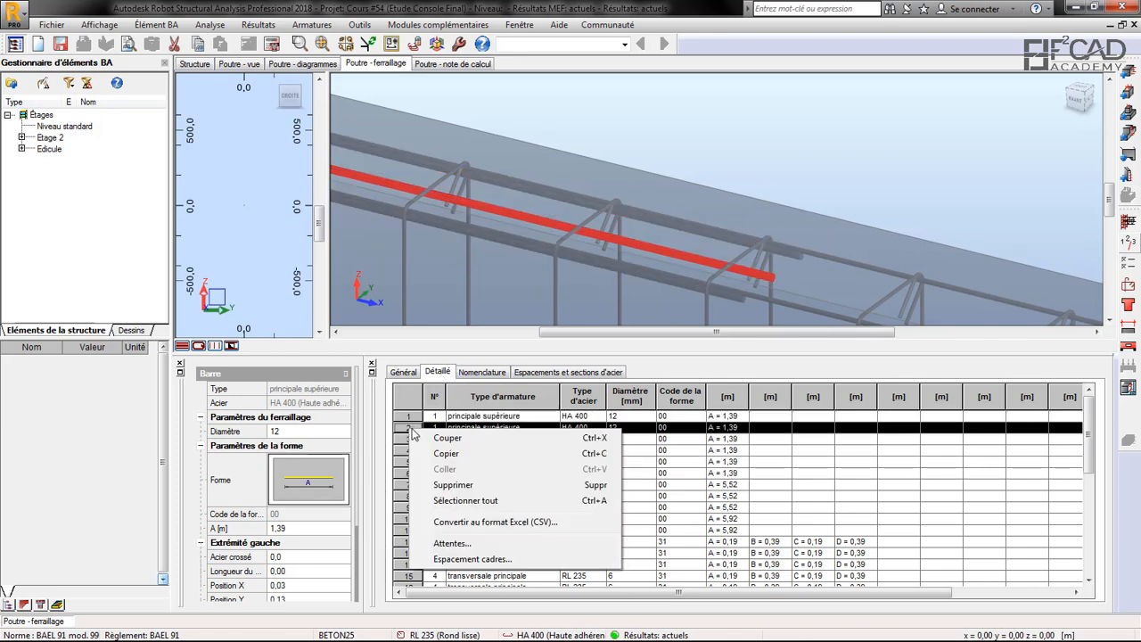
{"action": "left_click", "coordinate": [472, 481]}
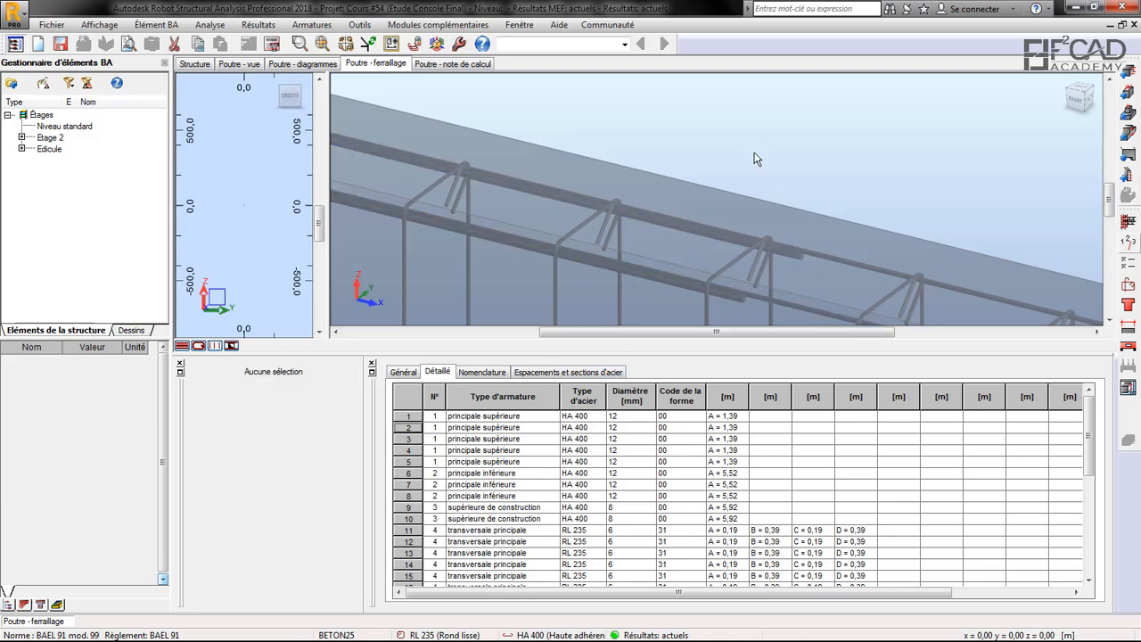
Step: Delete only the middle 12 mm main top bar over the beam's right support
{"action": "scroll", "coordinate": [702, 186], "scroll_direction": "down", "scroll_amount": 5}
{"action": "scroll", "coordinate": [971, 234], "scroll_direction": "up", "scroll_amount": 5}
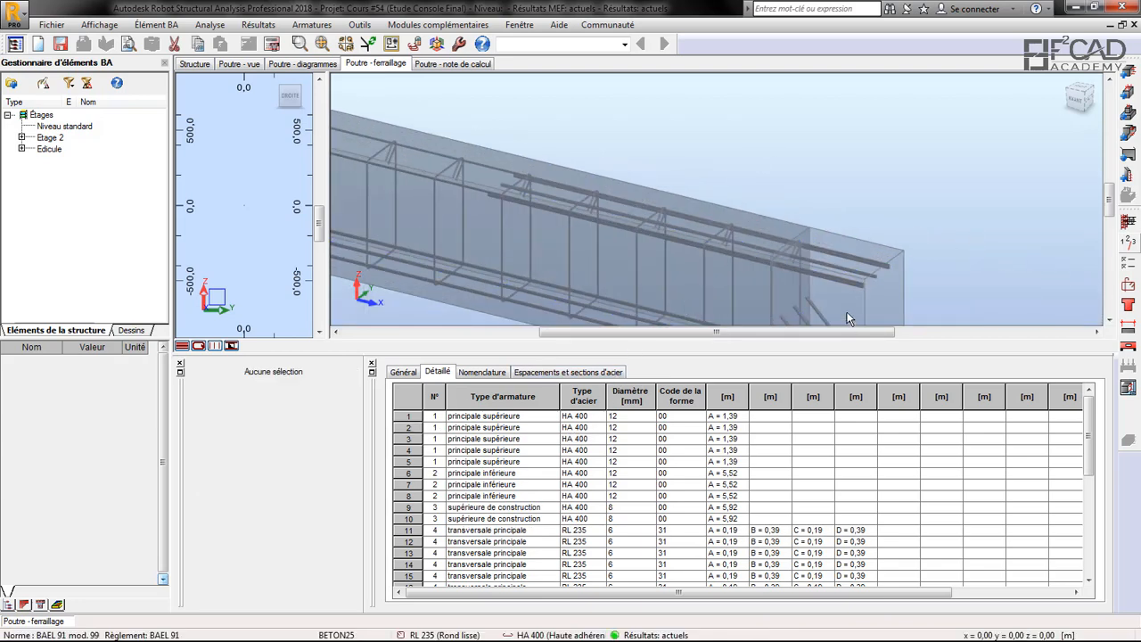
{"action": "left_click", "coordinate": [849, 274]}
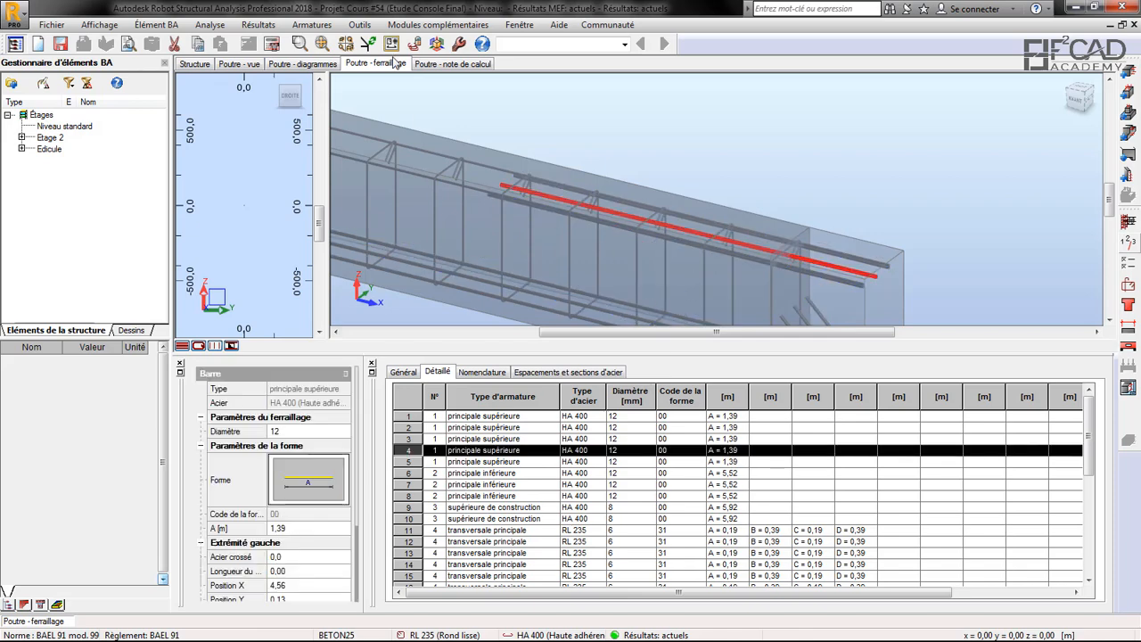
{"action": "right_click", "coordinate": [403, 455]}
{"action": "left_click", "coordinate": [660, 292]}
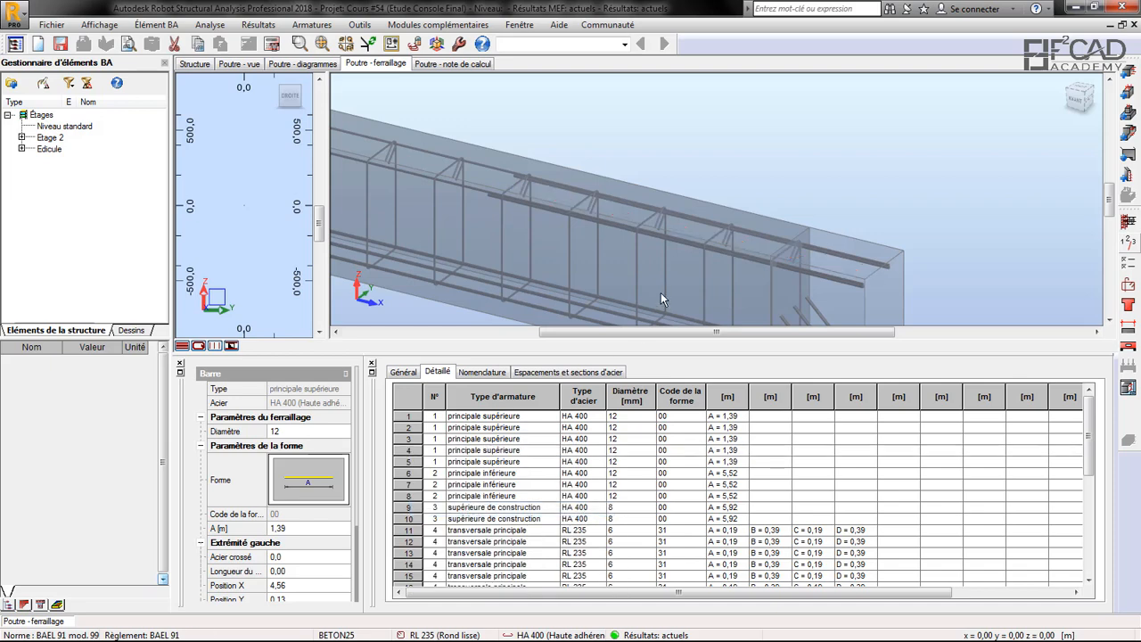
Step: Freeze the beam's reinforcement and rerun its calculation with the edited bars
{"action": "scroll", "coordinate": [948, 225], "scroll_direction": "down", "scroll_amount": 7}
{"action": "scroll", "coordinate": [906, 189], "scroll_direction": "up", "scroll_amount": 2}
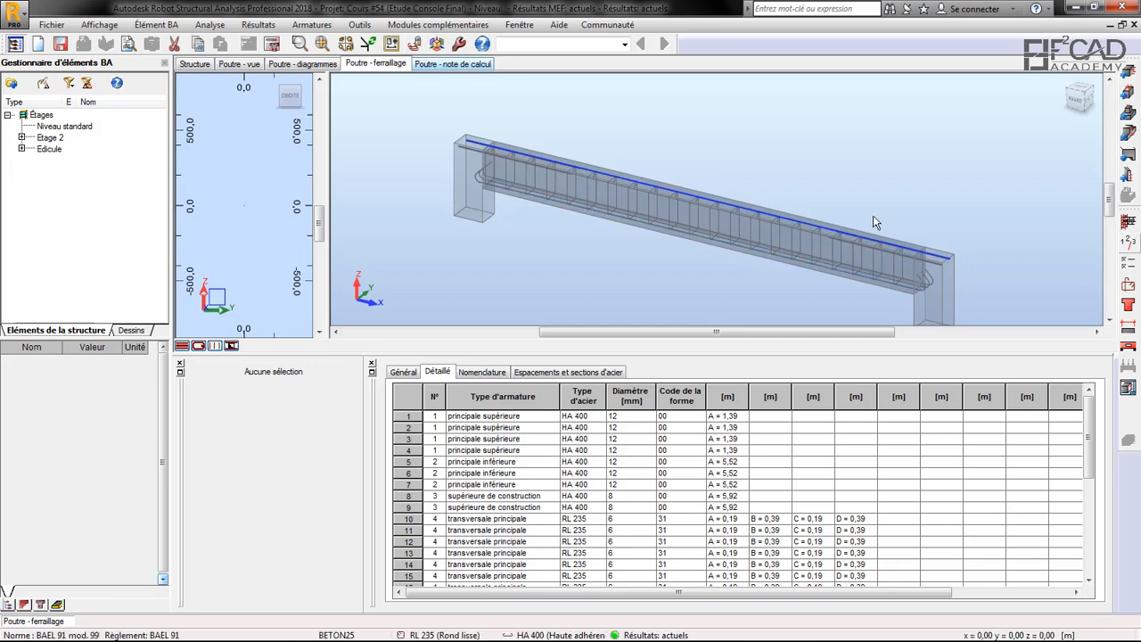
{"action": "left_click", "coordinate": [414, 47]}
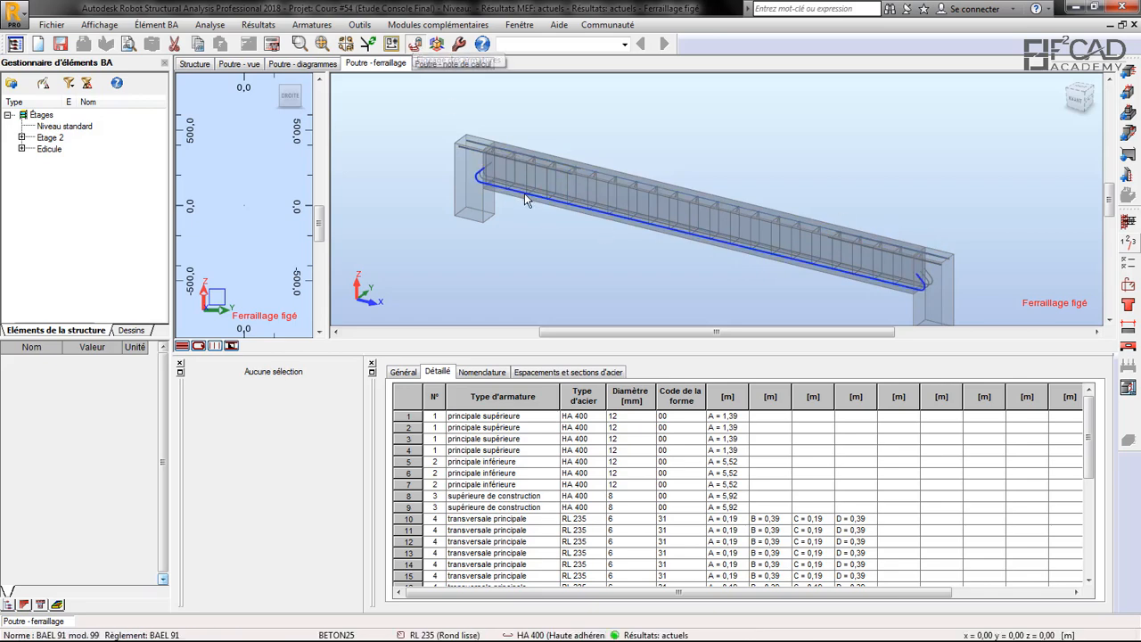
{"action": "left_click", "coordinate": [272, 44]}
{"action": "left_click", "coordinate": [621, 392]}
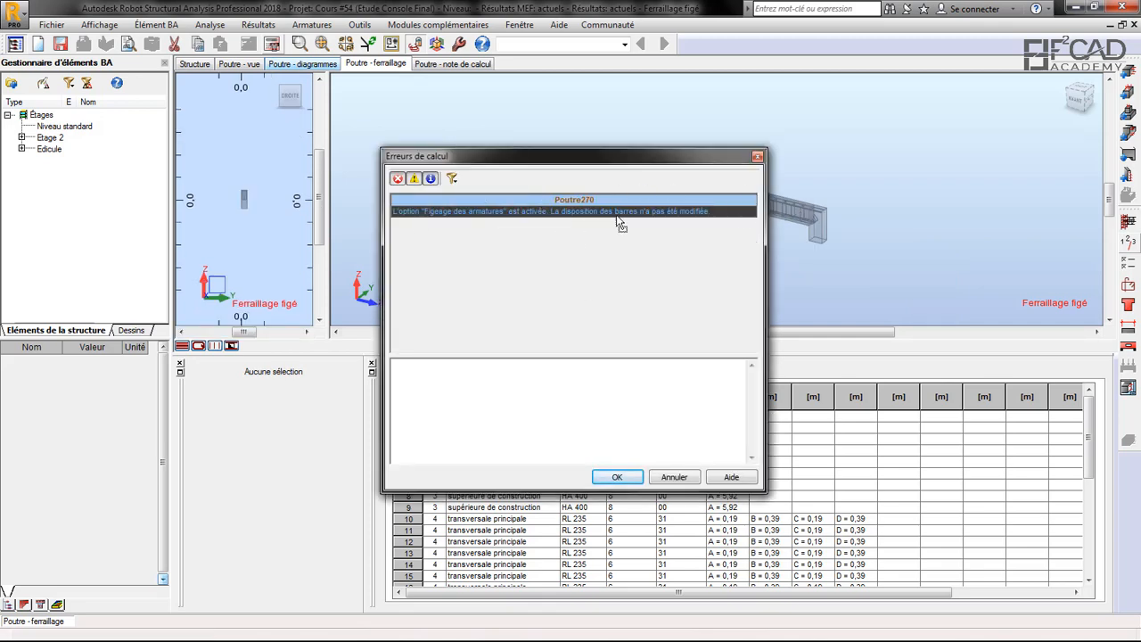
{"action": "left_click", "coordinate": [624, 477]}
Step: Delete the near-side 12 mm main top bar over the left support from the detailed reinforcement list
{"action": "scroll", "coordinate": [740, 238], "scroll_direction": "up", "scroll_amount": 5}
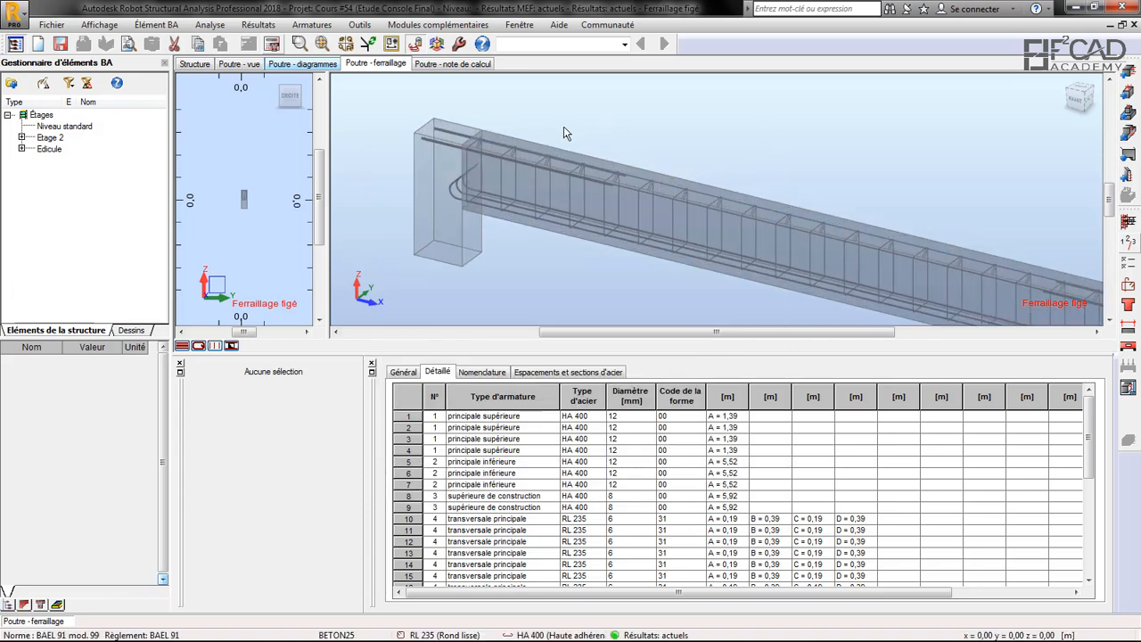
{"action": "scroll", "coordinate": [891, 228], "scroll_direction": "down", "scroll_amount": 5}
{"action": "scroll", "coordinate": [787, 237], "scroll_direction": "down", "scroll_amount": 5}
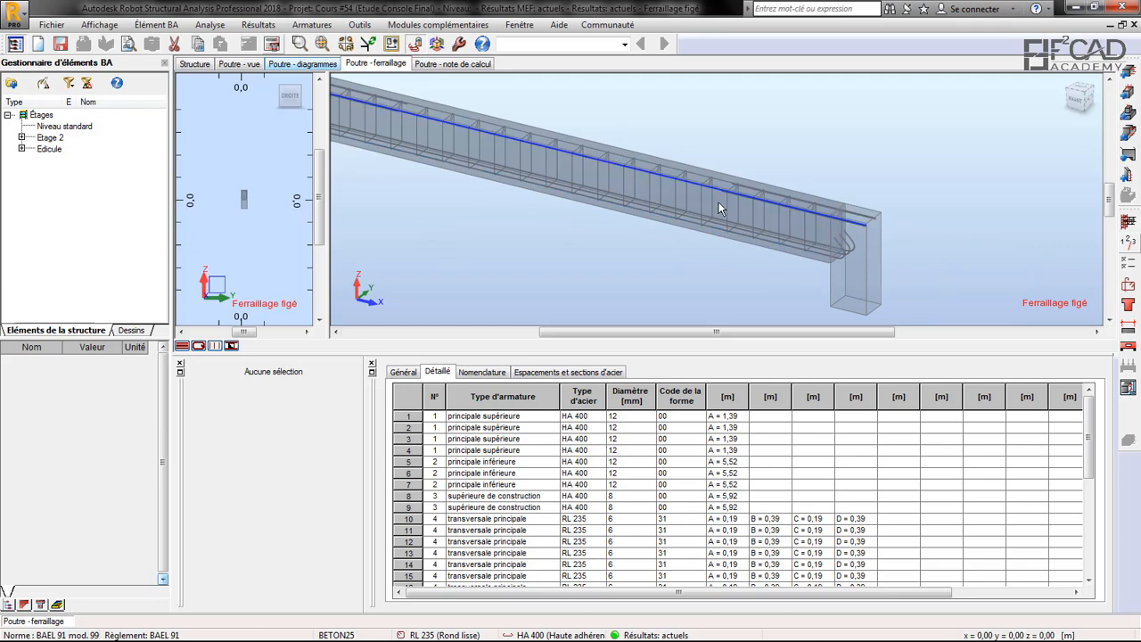
{"action": "scroll", "coordinate": [466, 109], "scroll_direction": "up", "scroll_amount": 6}
{"action": "scroll", "coordinate": [526, 165], "scroll_direction": "up", "scroll_amount": 3}
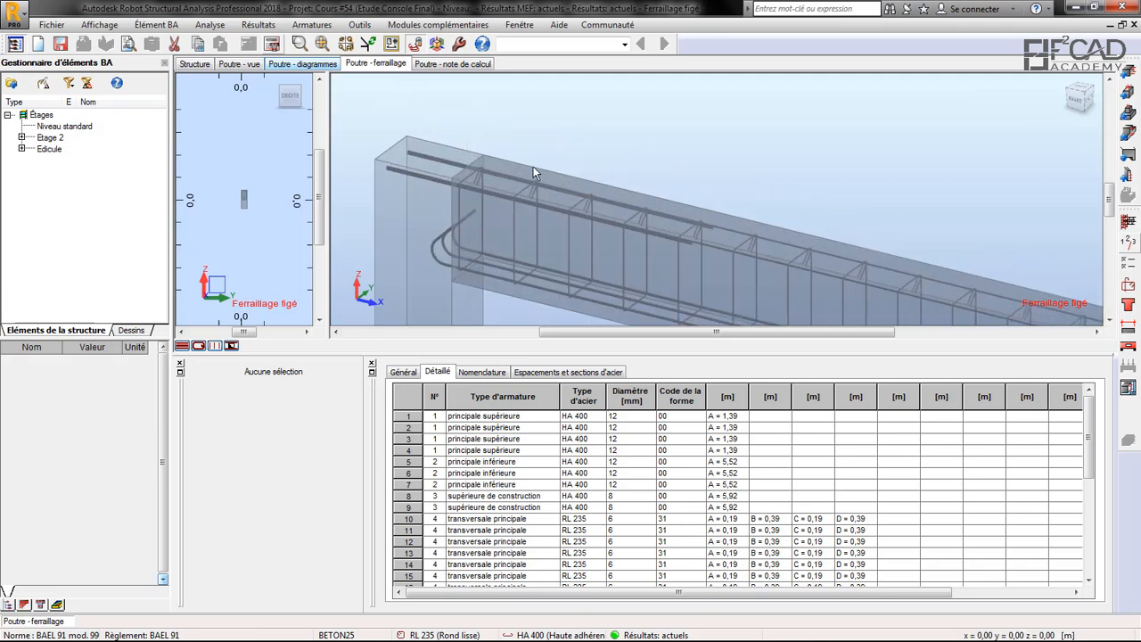
{"action": "scroll", "coordinate": [712, 254], "scroll_direction": "up", "scroll_amount": 4}
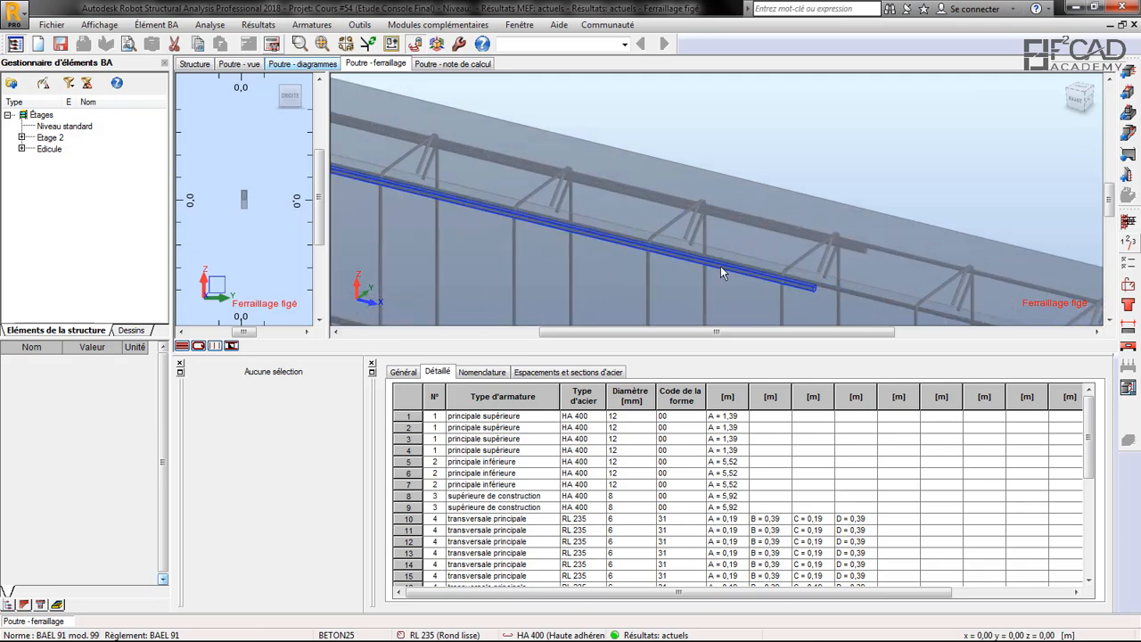
{"action": "left_click", "coordinate": [720, 265]}
{"action": "scroll", "coordinate": [730, 189], "scroll_direction": "down", "scroll_amount": 3}
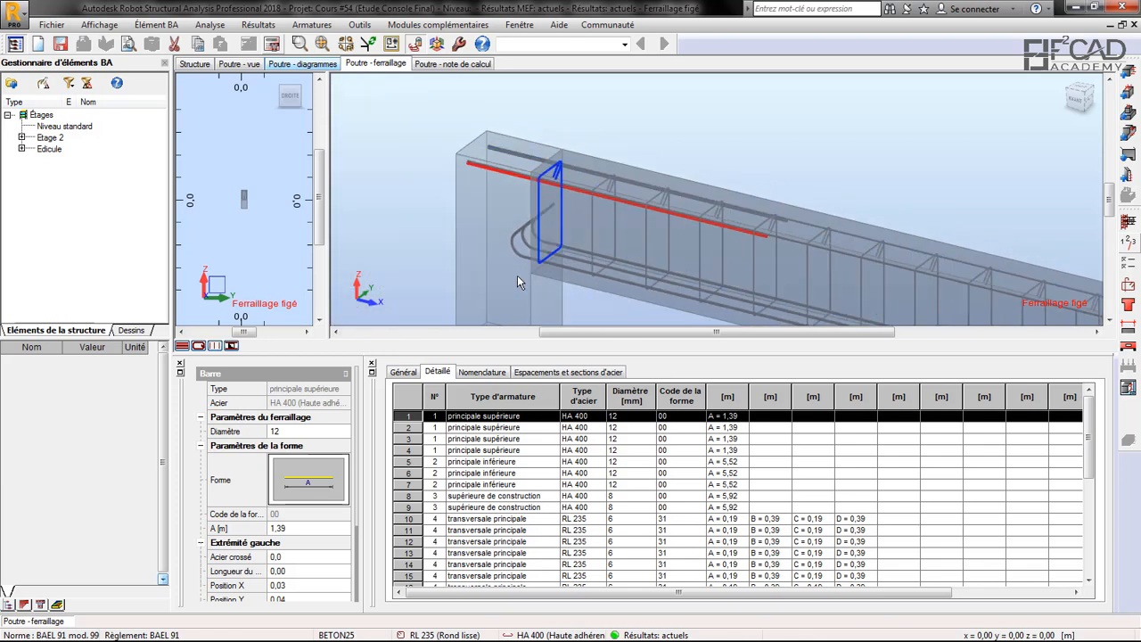
{"action": "right_click", "coordinate": [406, 420]}
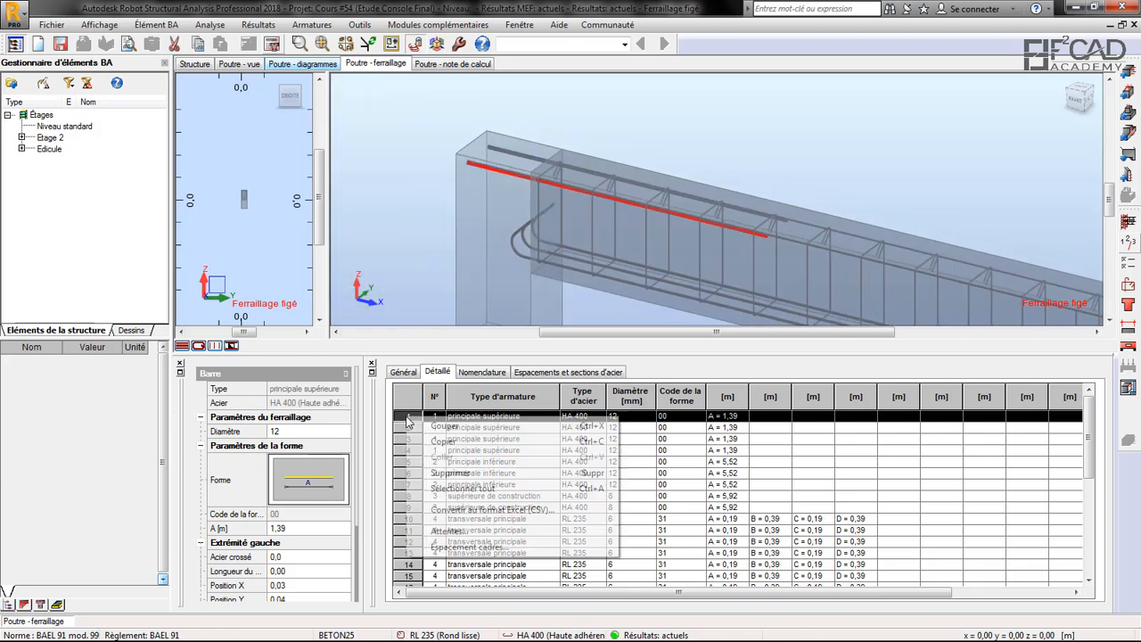
{"action": "left_click", "coordinate": [454, 473]}
Step: Delete the remaining far-side 12 mm main top bar over the left support and recheck the beam's calculation
{"action": "scroll", "coordinate": [774, 198], "scroll_direction": "up", "scroll_amount": 4}
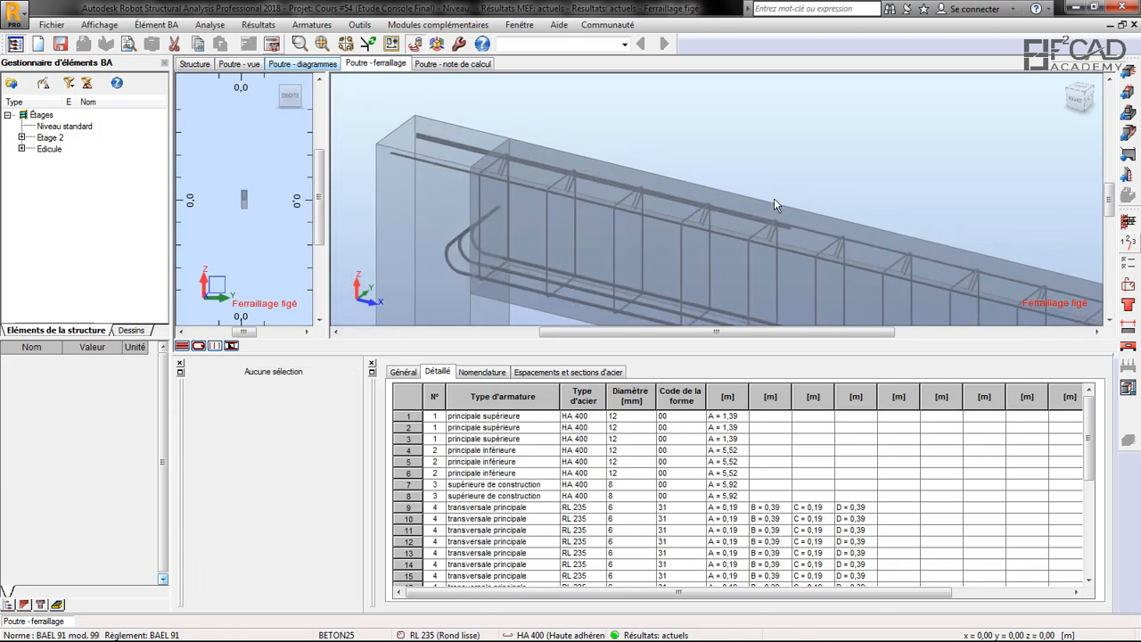
{"action": "left_click", "coordinate": [791, 243]}
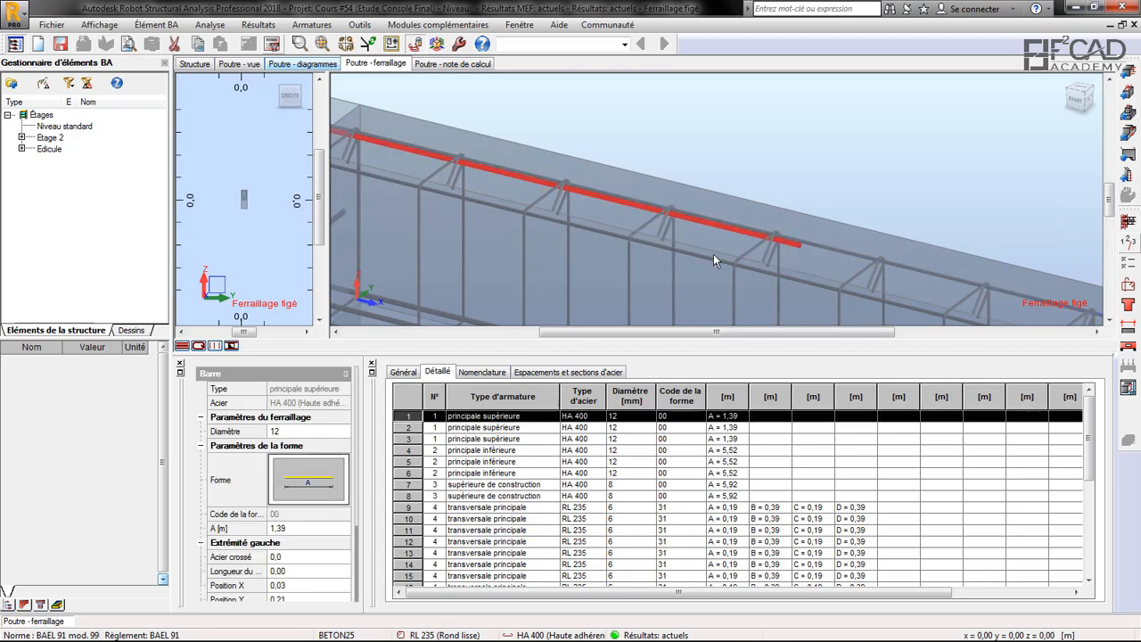
{"action": "right_click", "coordinate": [401, 415]}
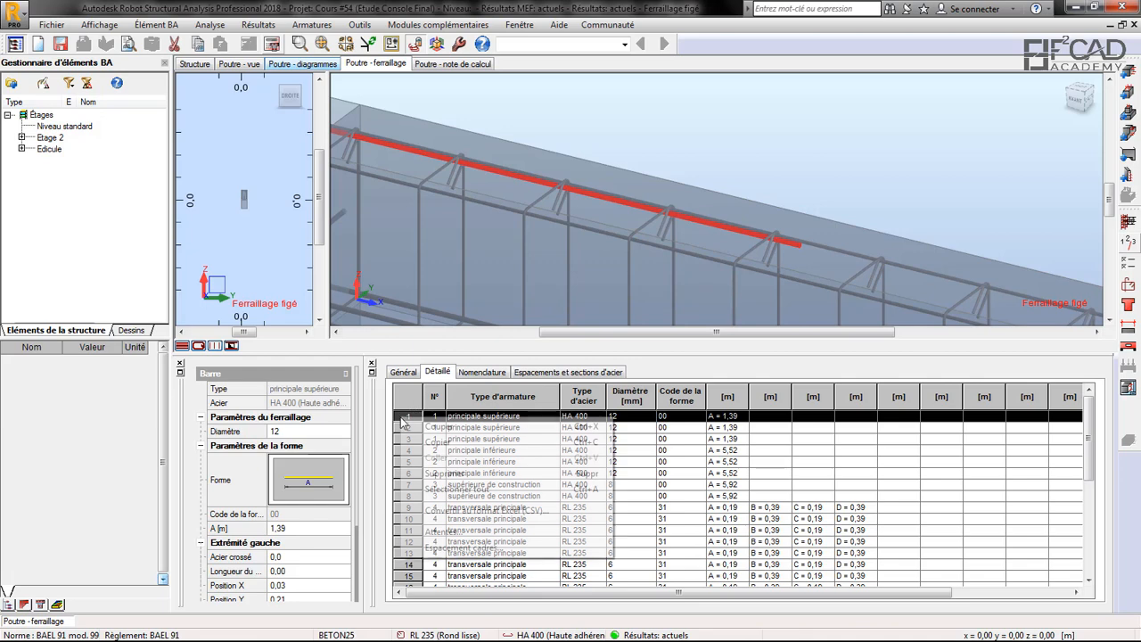
{"action": "left_click", "coordinate": [455, 473]}
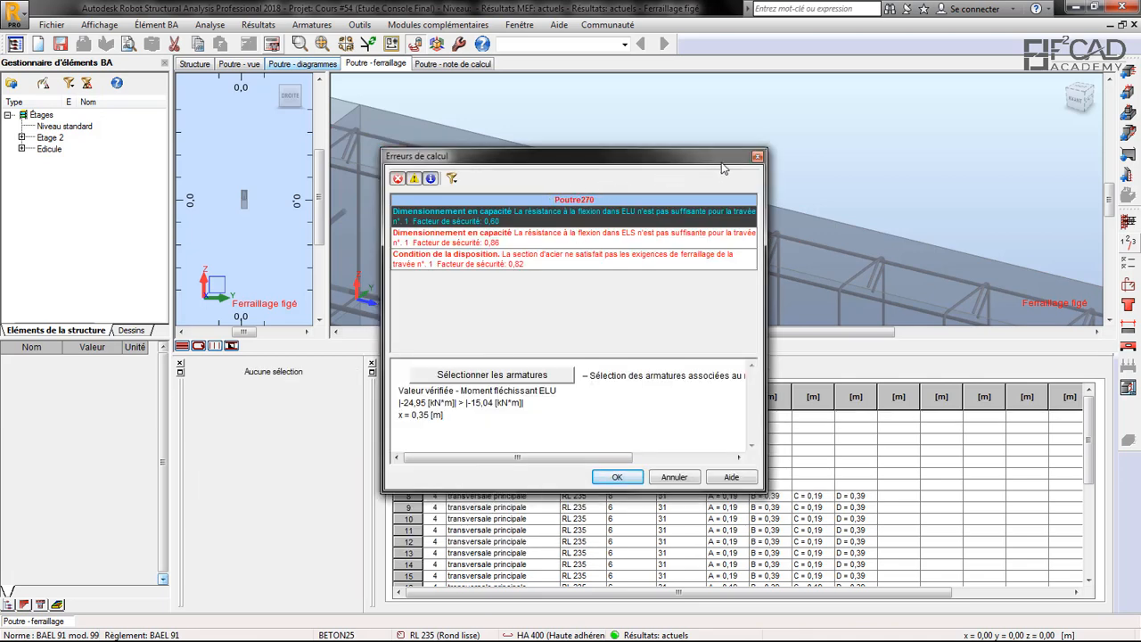
{"action": "left_click", "coordinate": [756, 157]}
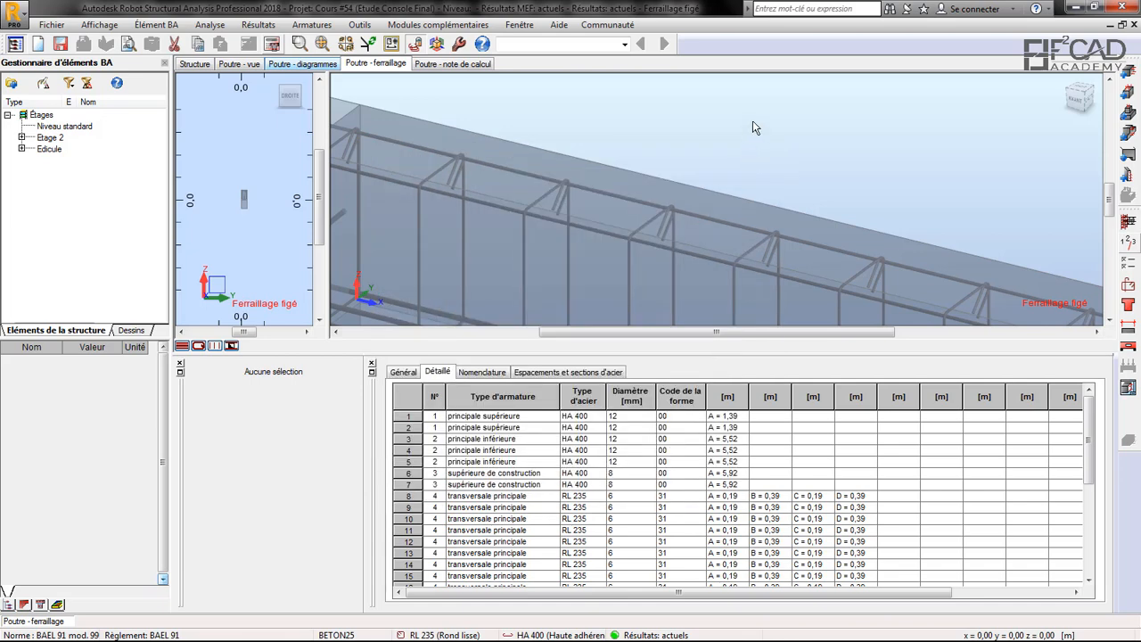
{"action": "scroll", "coordinate": [673, 130], "scroll_direction": "down", "scroll_amount": 3}
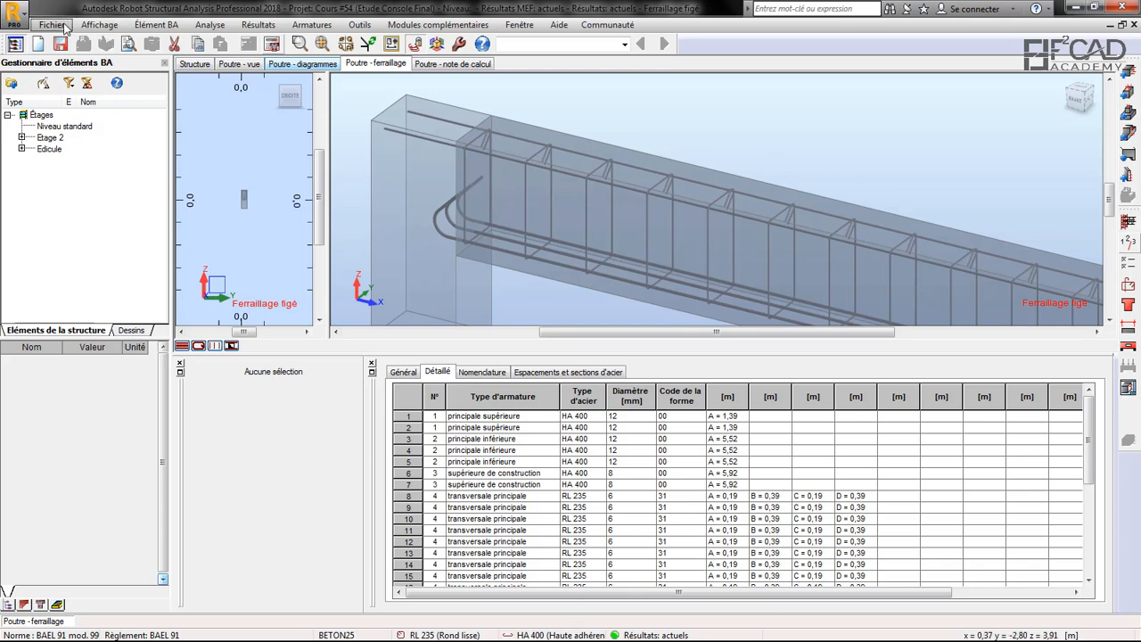
{"action": "left_click", "coordinate": [100, 25]}
{"action": "mouse_move", "coordinate": [54, 27]}
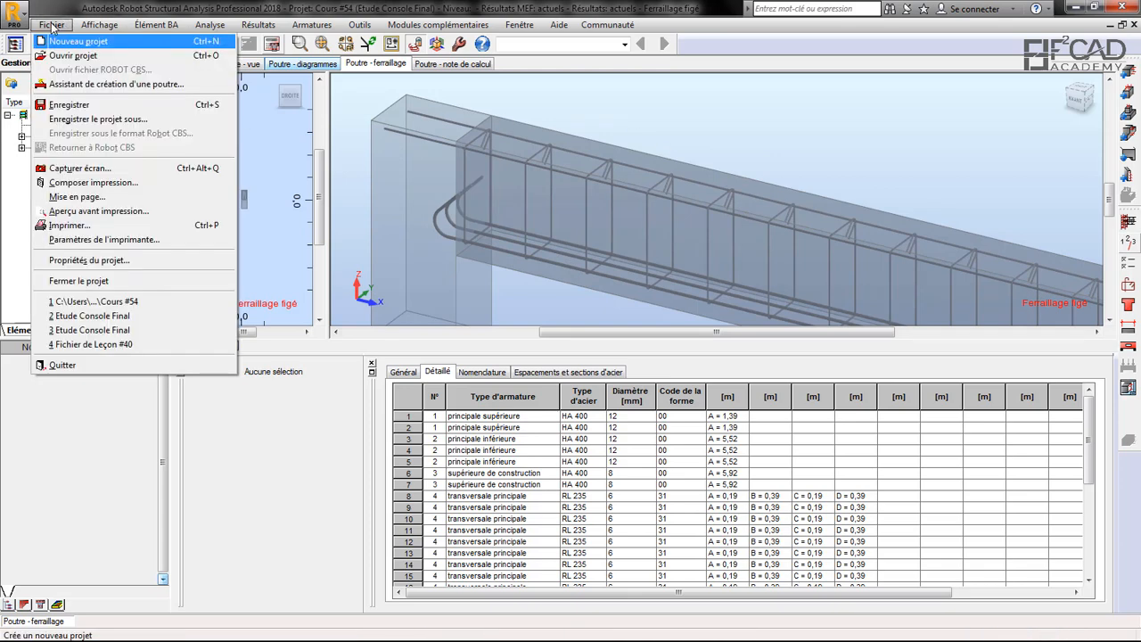
{"action": "left_click", "coordinate": [748, 132]}
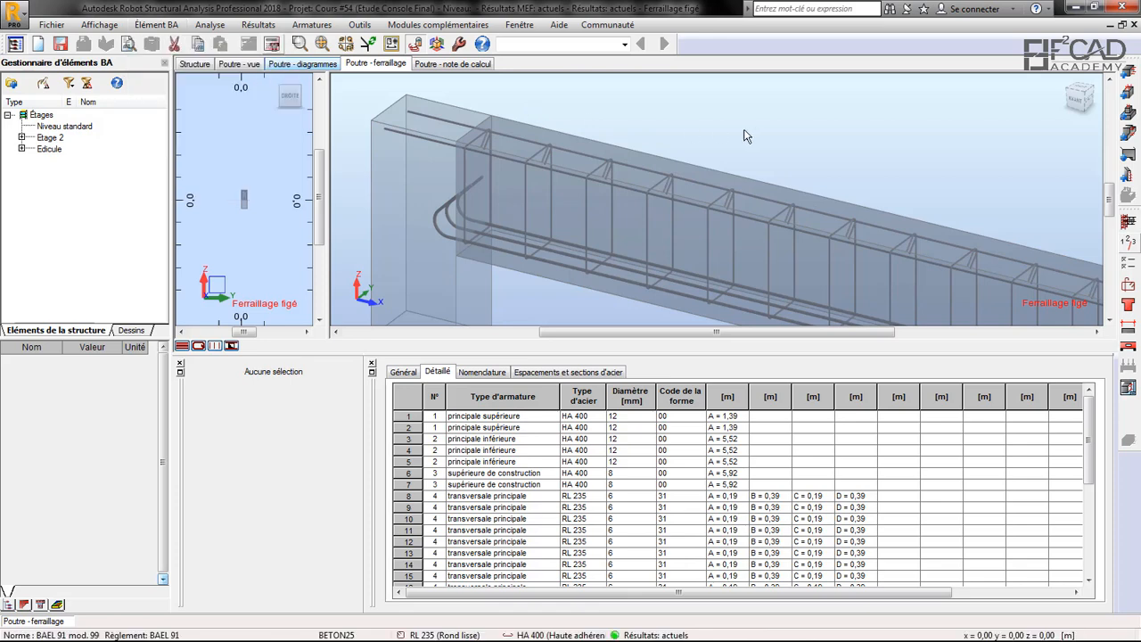
{"action": "scroll", "coordinate": [476, 141], "scroll_direction": "up", "scroll_amount": 3}
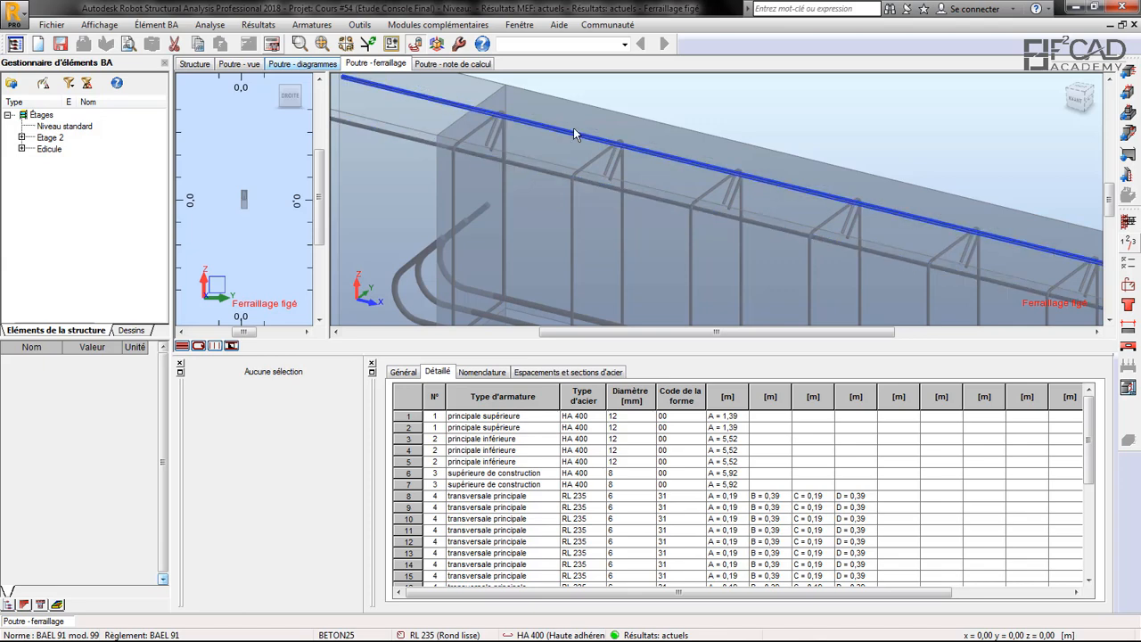
{"action": "scroll", "coordinate": [534, 147], "scroll_direction": "down", "scroll_amount": 5}
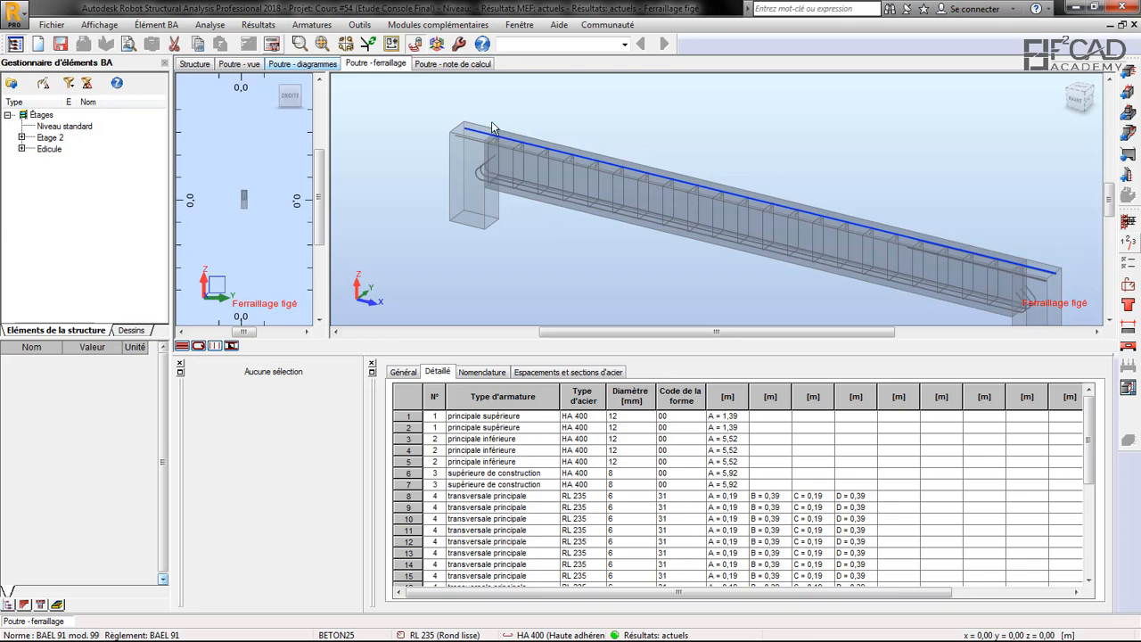
{"action": "scroll", "coordinate": [508, 133], "scroll_direction": "up", "scroll_amount": 2}
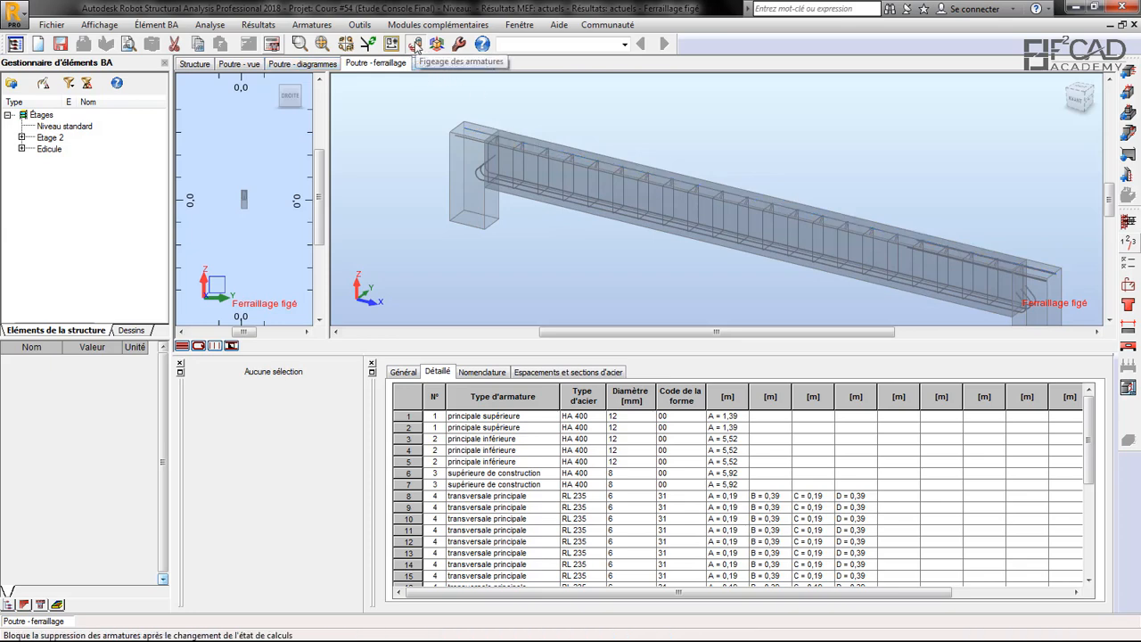
{"action": "left_click", "coordinate": [415, 45]}
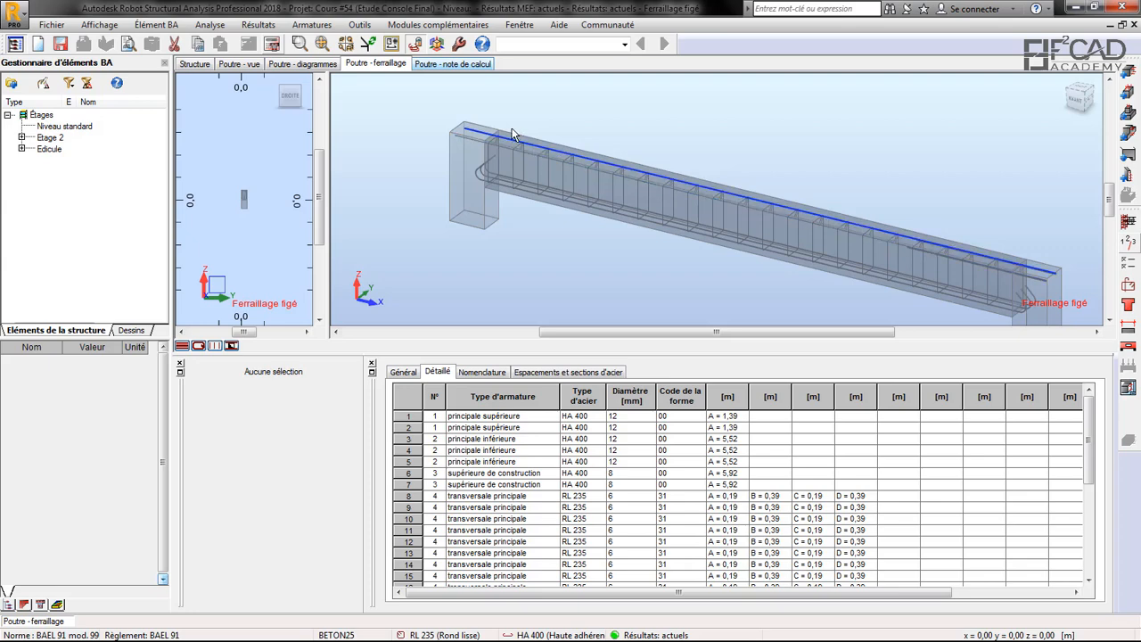
Step: Open beam 270's execution drawing and examine the top bars over both supports and the cross-sections
{"action": "scroll", "coordinate": [604, 119], "scroll_direction": "down", "scroll_amount": 3}
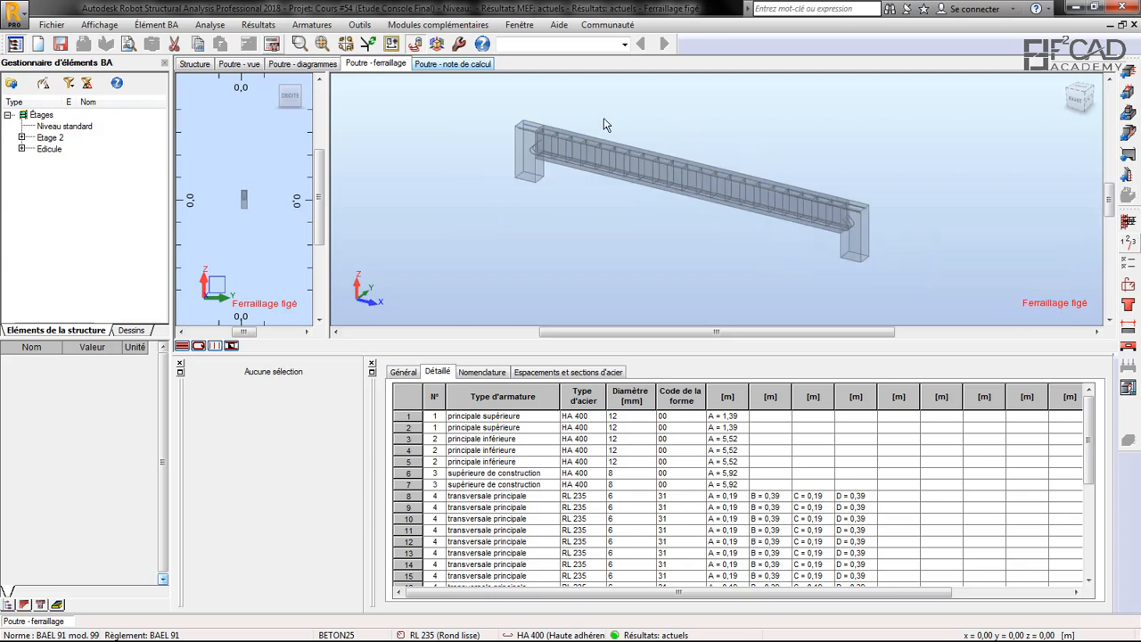
{"action": "left_click", "coordinate": [1130, 386]}
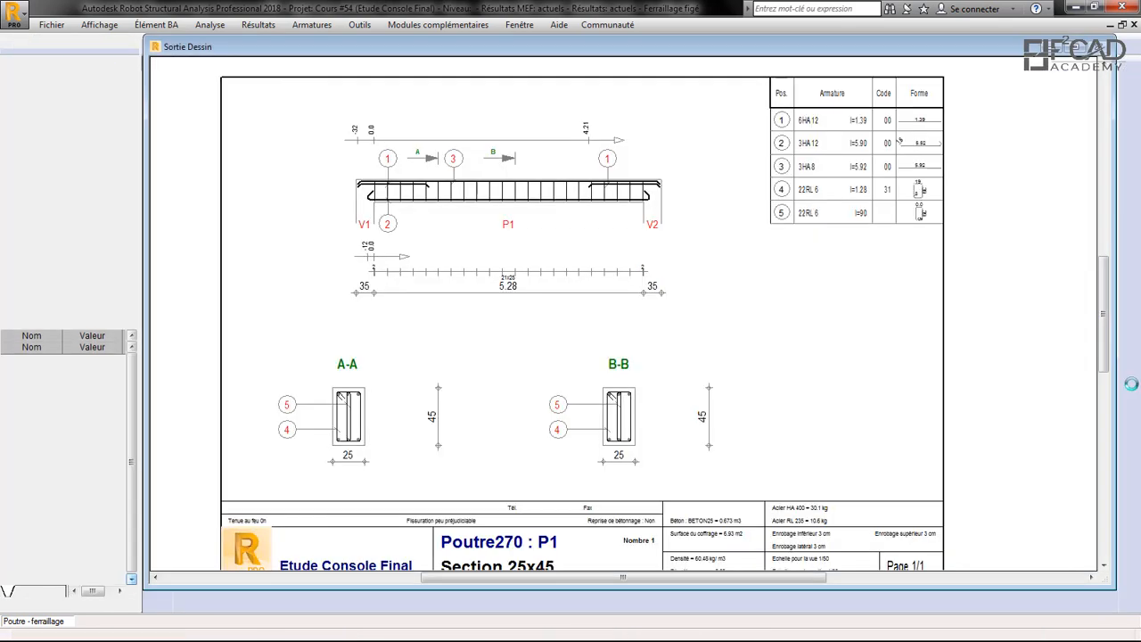
{"action": "scroll", "coordinate": [625, 228], "scroll_direction": "up", "scroll_amount": 1}
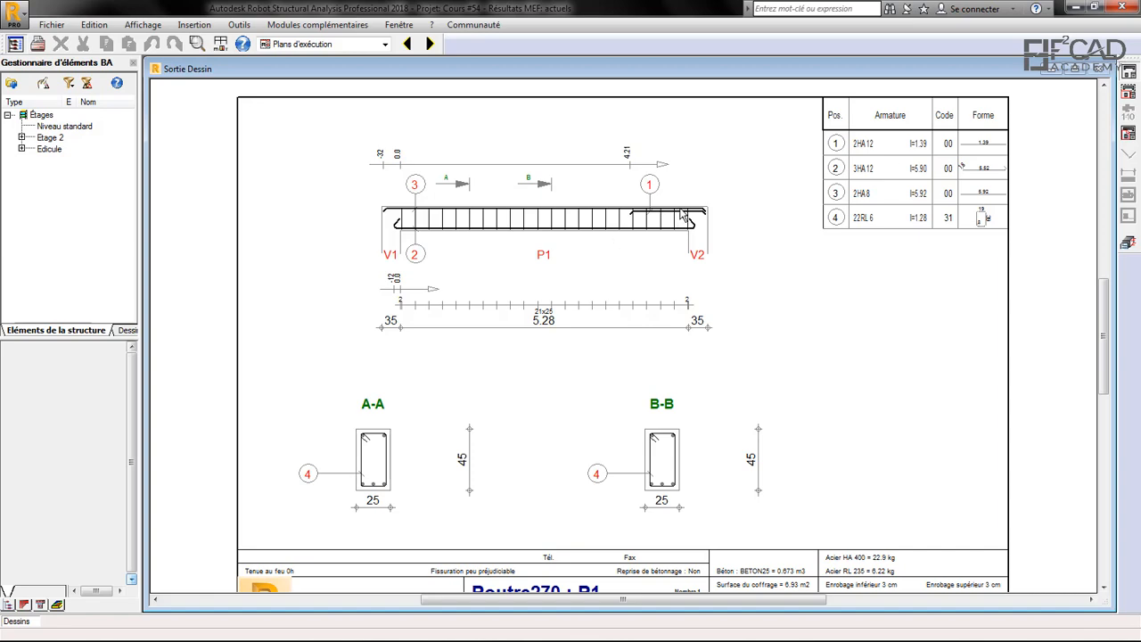
{"action": "scroll", "coordinate": [461, 225], "scroll_direction": "up", "scroll_amount": 2}
{"action": "scroll", "coordinate": [443, 203], "scroll_direction": "down", "scroll_amount": 3}
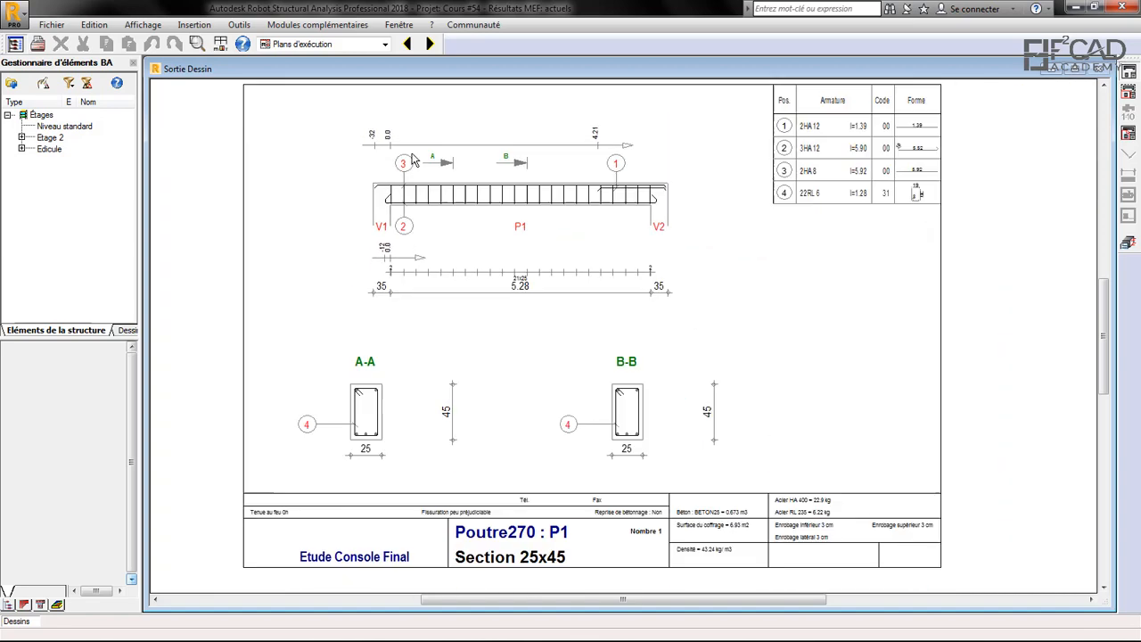
Step: Return to the beam's reinforcement view, unfreeze the bars and regenerate the automatic reinforcement without saving the manual edits
{"action": "left_click", "coordinate": [1119, 243]}
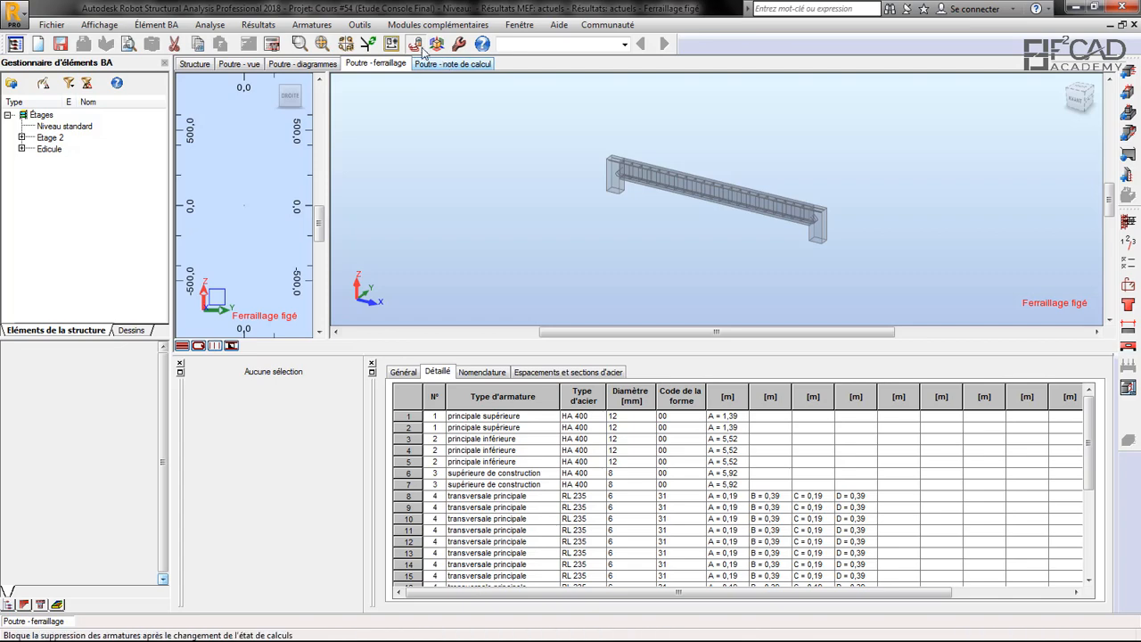
{"action": "left_click", "coordinate": [415, 44]}
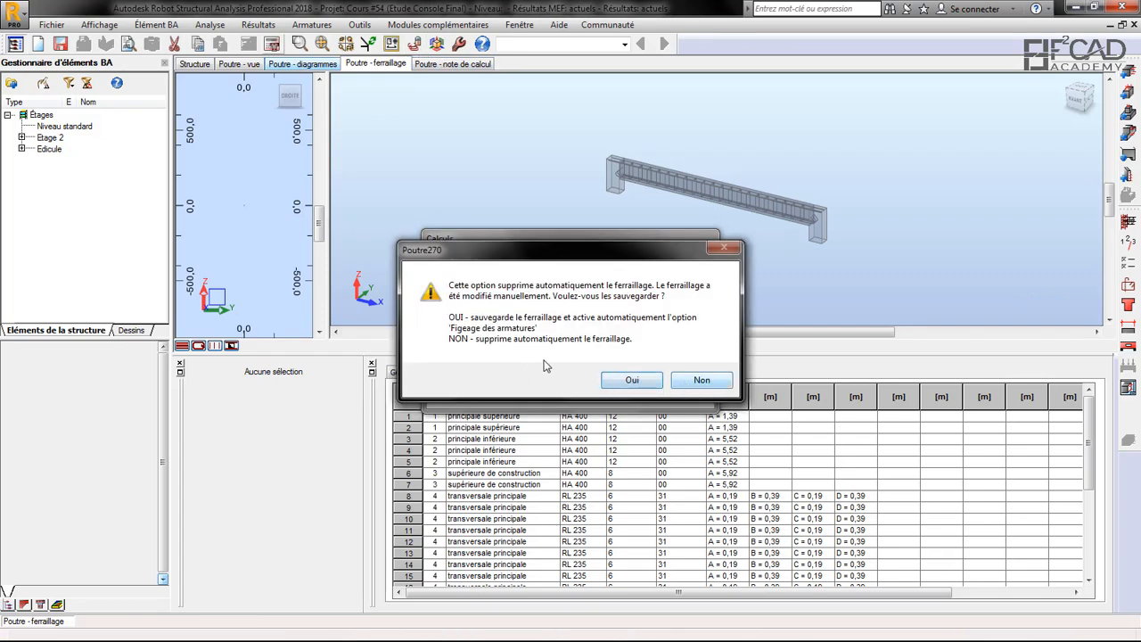
{"action": "left_click", "coordinate": [700, 381]}
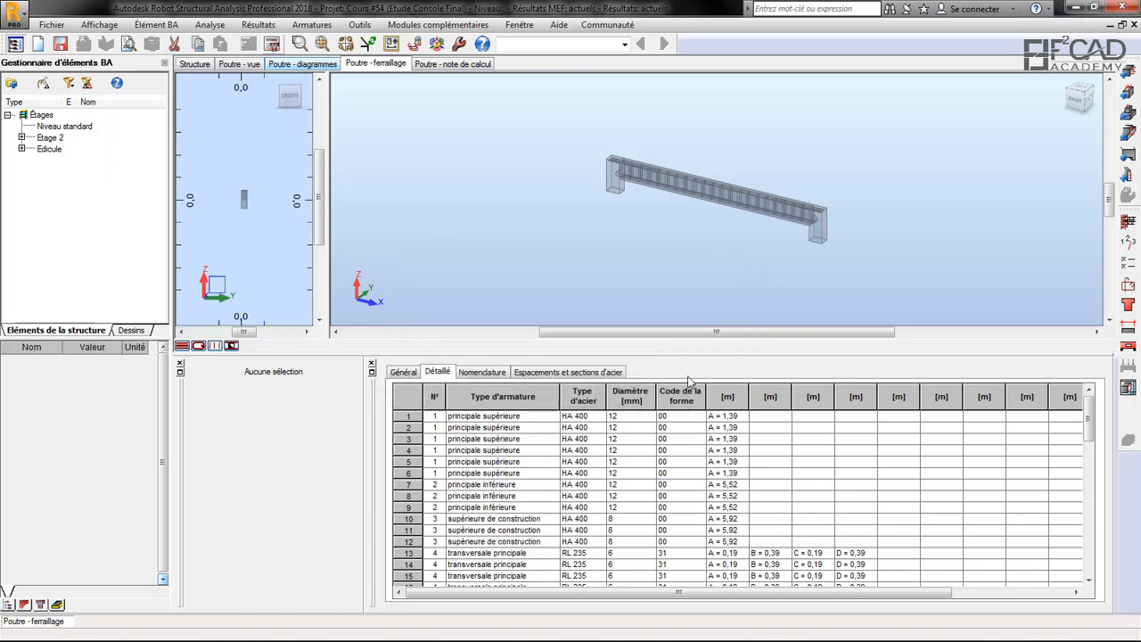
Step: Delete the middle 12 mm main top bars over both supports together with the middle 8 mm top construction bar
{"action": "scroll", "coordinate": [515, 118], "scroll_direction": "up", "scroll_amount": 5}
{"action": "scroll", "coordinate": [827, 173], "scroll_direction": "down", "scroll_amount": 3}
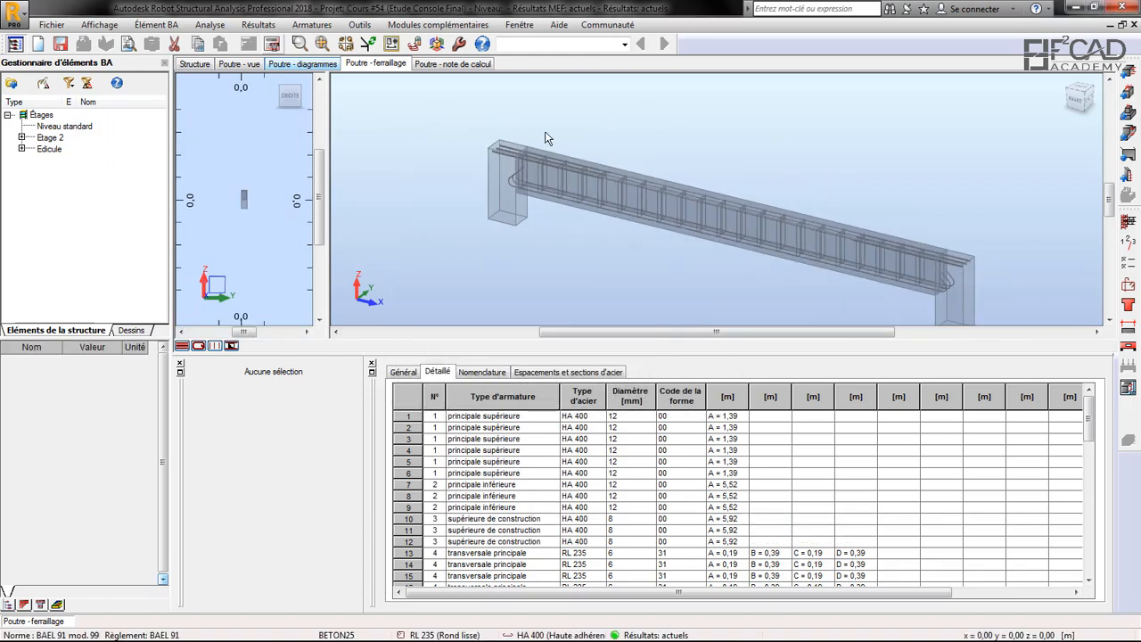
{"action": "scroll", "coordinate": [545, 131], "scroll_direction": "up", "scroll_amount": 5}
{"action": "scroll", "coordinate": [629, 211], "scroll_direction": "up", "scroll_amount": 3}
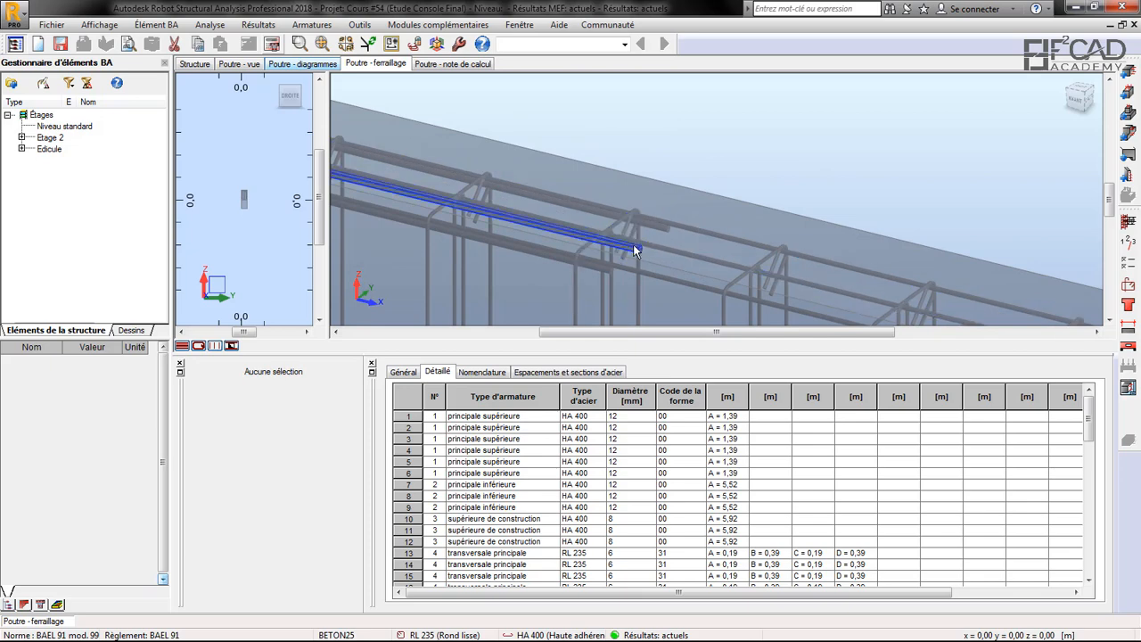
{"action": "left_click", "coordinate": [634, 248]}
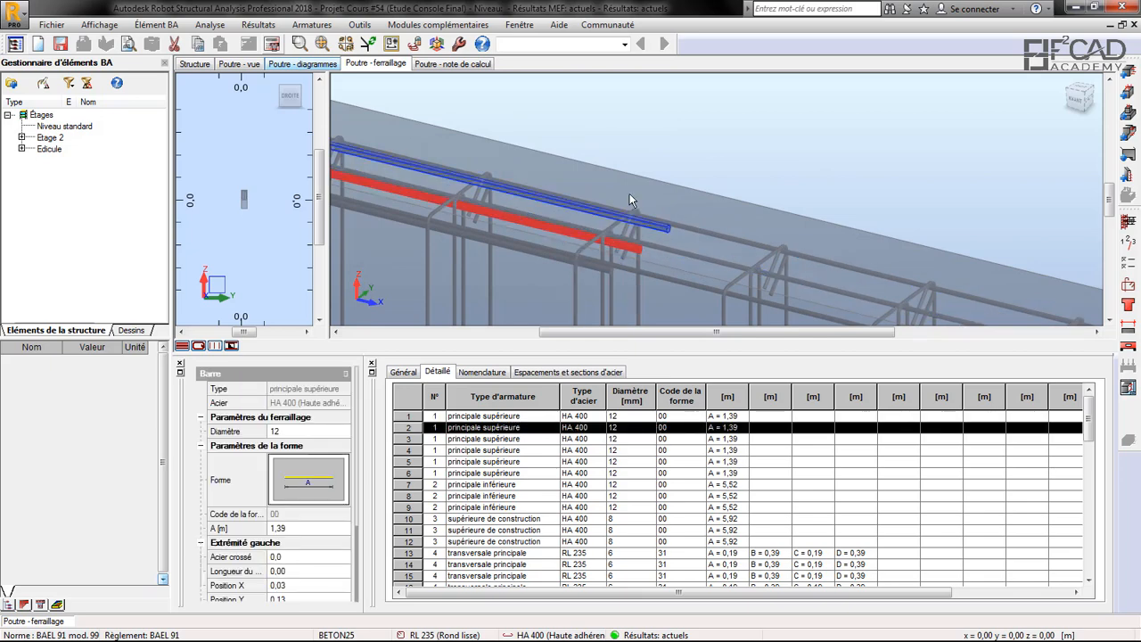
{"action": "scroll", "coordinate": [629, 194], "scroll_direction": "down", "scroll_amount": 2}
{"action": "scroll", "coordinate": [651, 201], "scroll_direction": "down", "scroll_amount": 1}
{"action": "scroll", "coordinate": [628, 245], "scroll_direction": "up", "scroll_amount": 6}
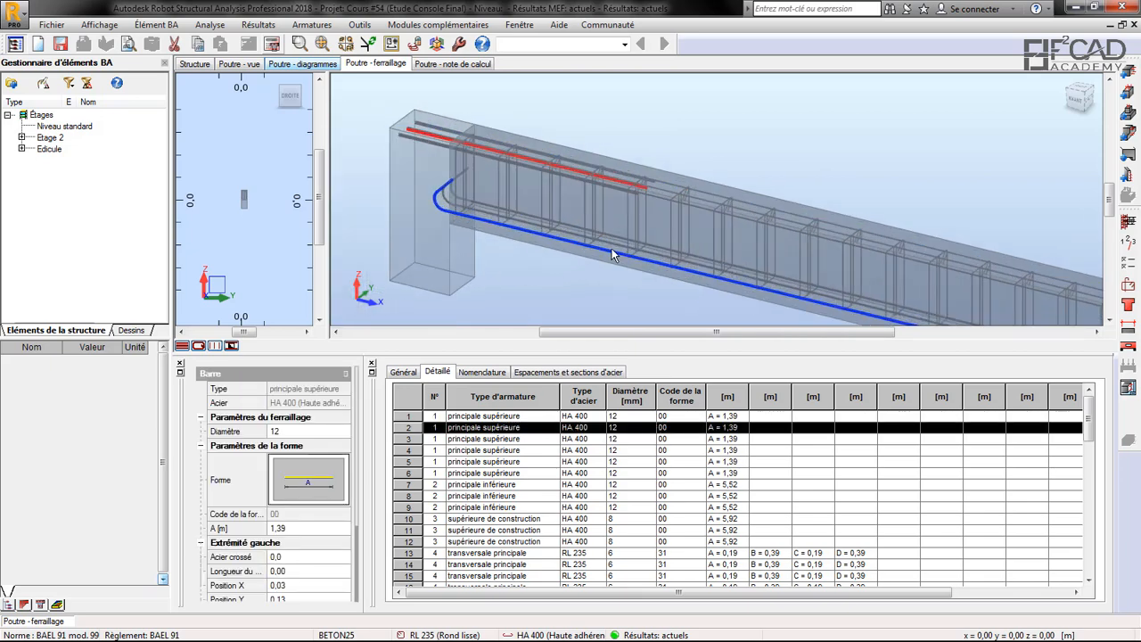
{"action": "scroll", "coordinate": [614, 231], "scroll_direction": "down", "scroll_amount": 5}
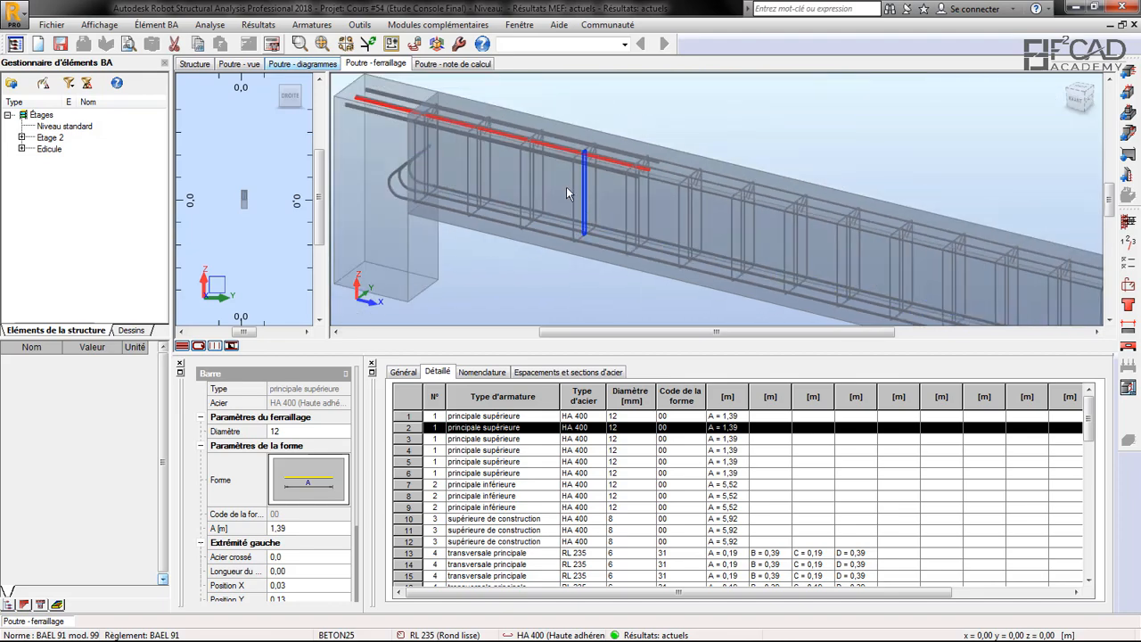
{"action": "scroll", "coordinate": [595, 164], "scroll_direction": "up", "scroll_amount": 3}
{"action": "scroll", "coordinate": [594, 164], "scroll_direction": "up", "scroll_amount": 2}
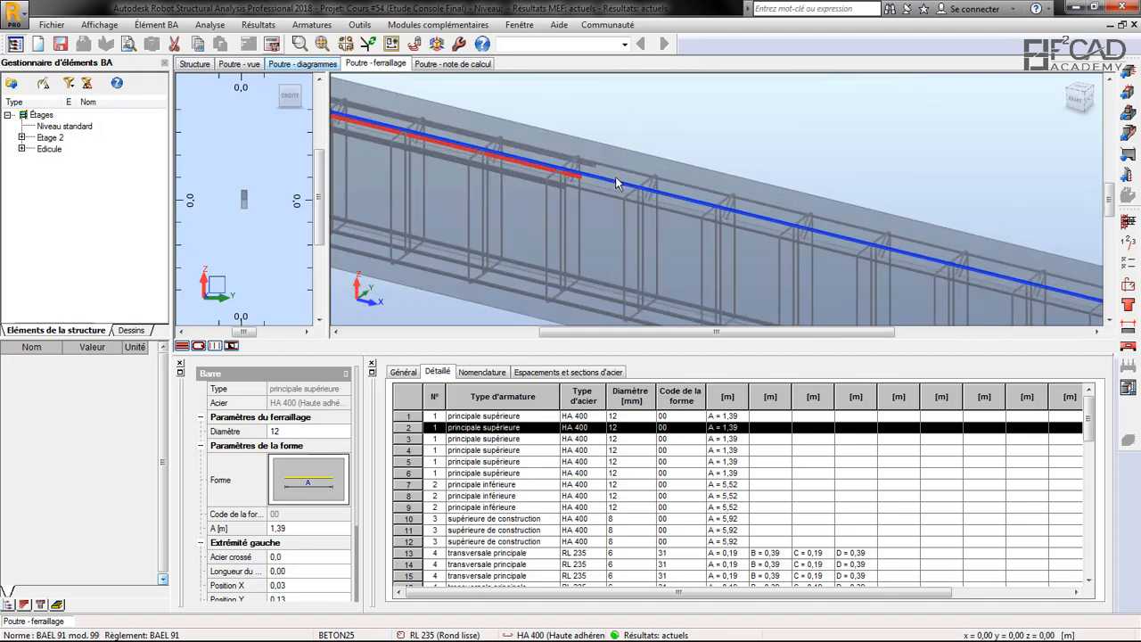
{"action": "left_click", "coordinate": [611, 188], "text": "ctrl"}
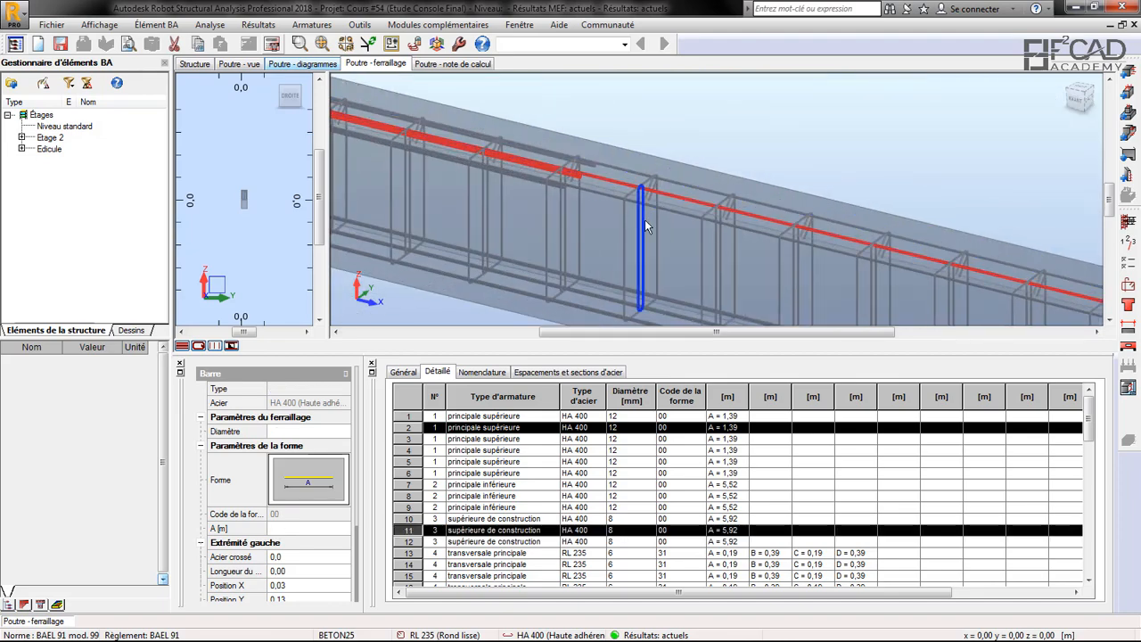
{"action": "scroll", "coordinate": [542, 126], "scroll_direction": "up", "scroll_amount": 2}
{"action": "scroll", "coordinate": [543, 126], "scroll_direction": "down", "scroll_amount": 5}
{"action": "scroll", "coordinate": [819, 236], "scroll_direction": "up", "scroll_amount": 4}
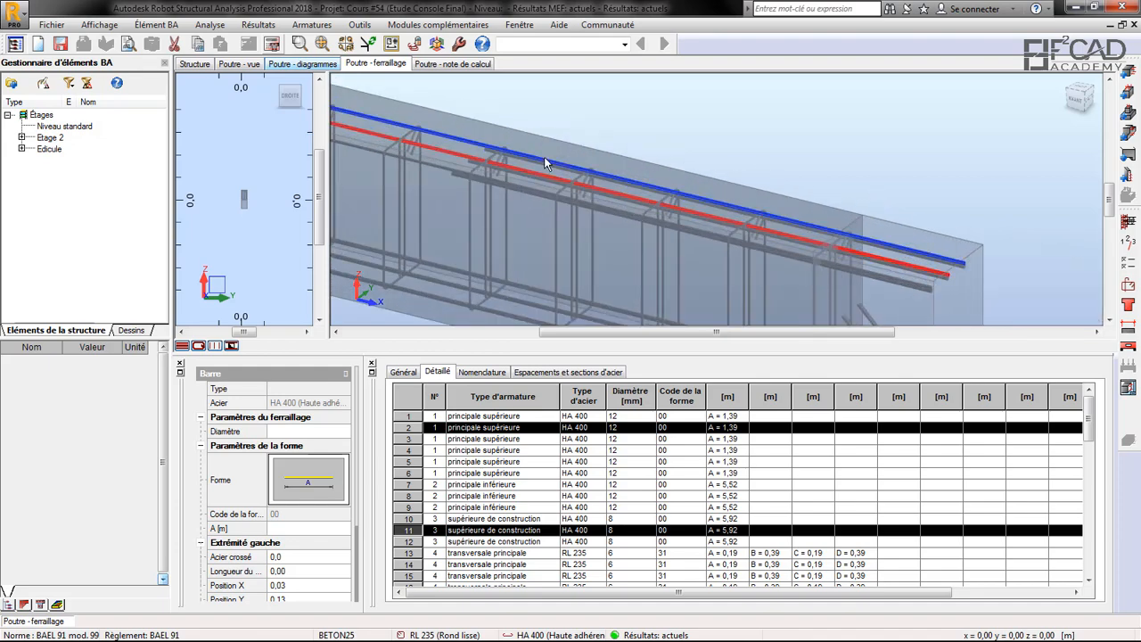
{"action": "scroll", "coordinate": [500, 163], "scroll_direction": "up", "scroll_amount": 2}
{"action": "left_click", "coordinate": [497, 181], "text": "ctrl"}
{"action": "scroll", "coordinate": [719, 171], "scroll_direction": "down", "scroll_amount": 5}
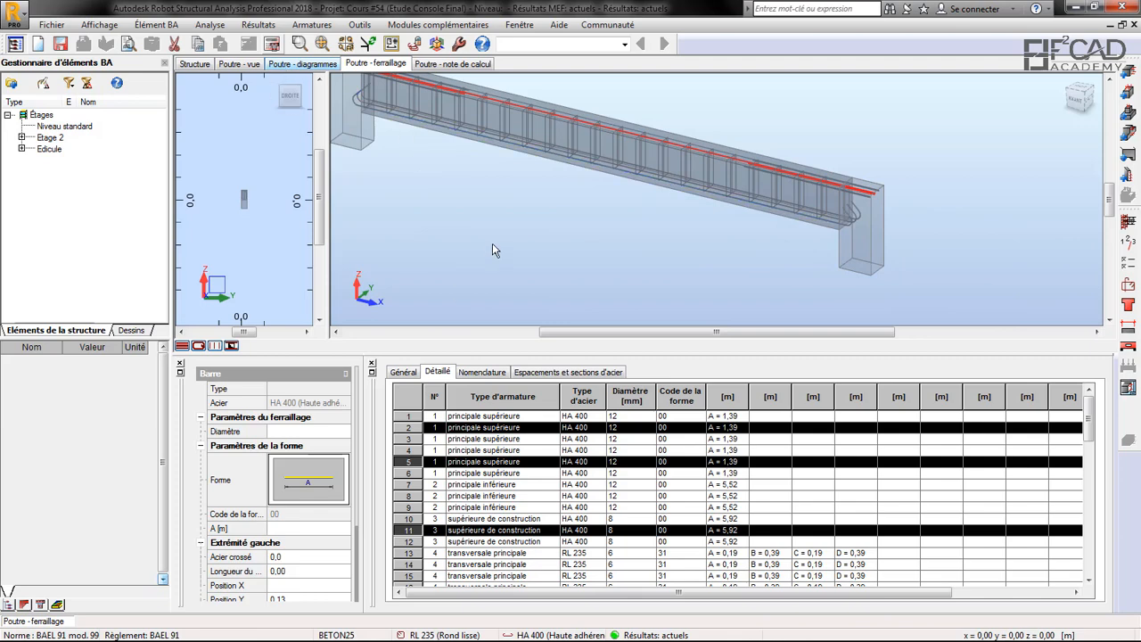
{"action": "right_click", "coordinate": [412, 460]}
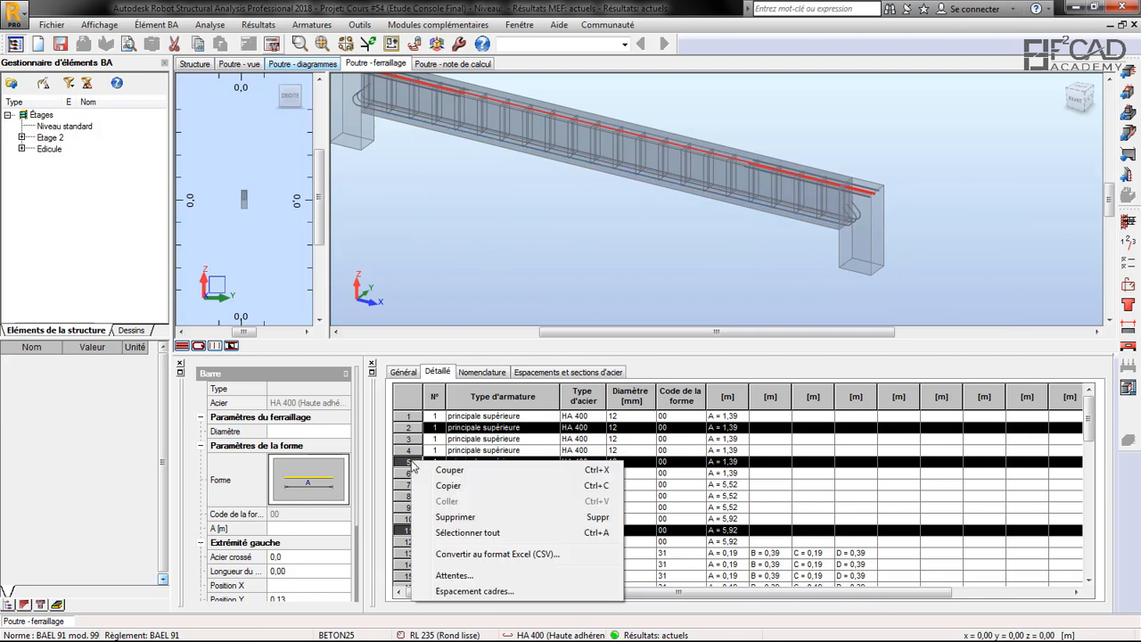
{"action": "left_click", "coordinate": [446, 514]}
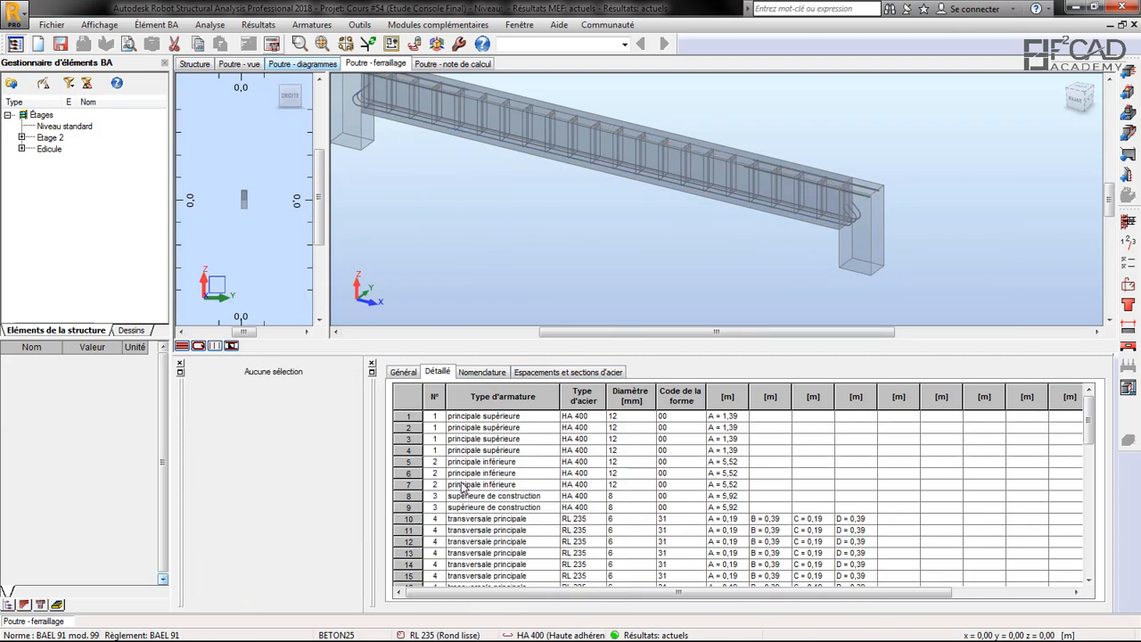
Step: Delete a single 6 mm position 5 transverse bar near the beam's midspan from the detailed reinforcement list
{"action": "left_click", "coordinate": [660, 156]}
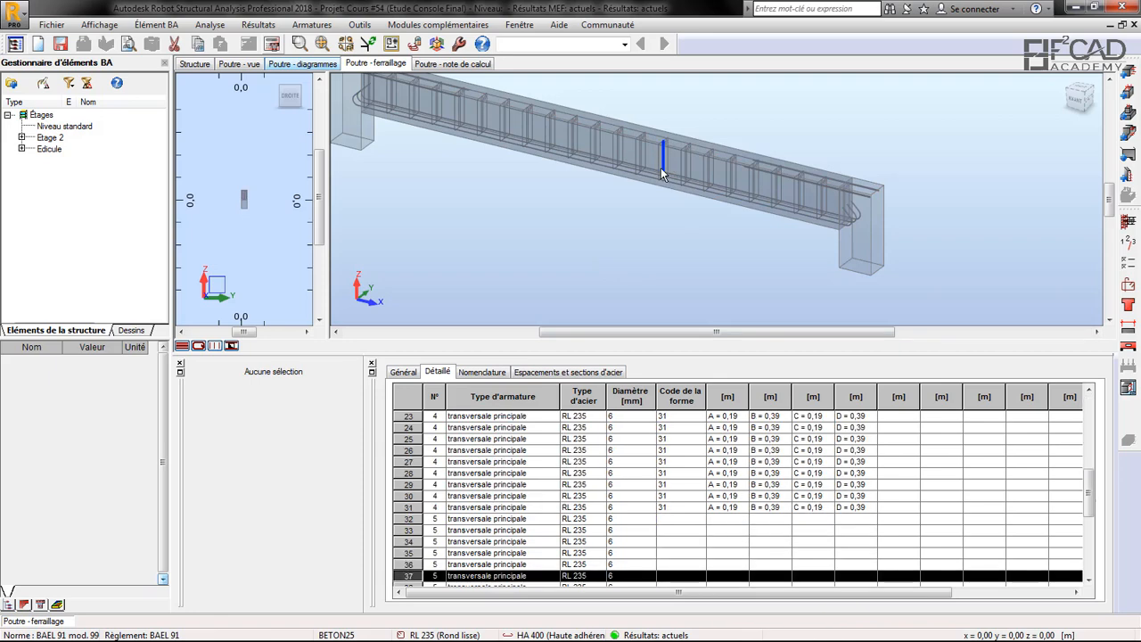
{"action": "right_click", "coordinate": [398, 577]}
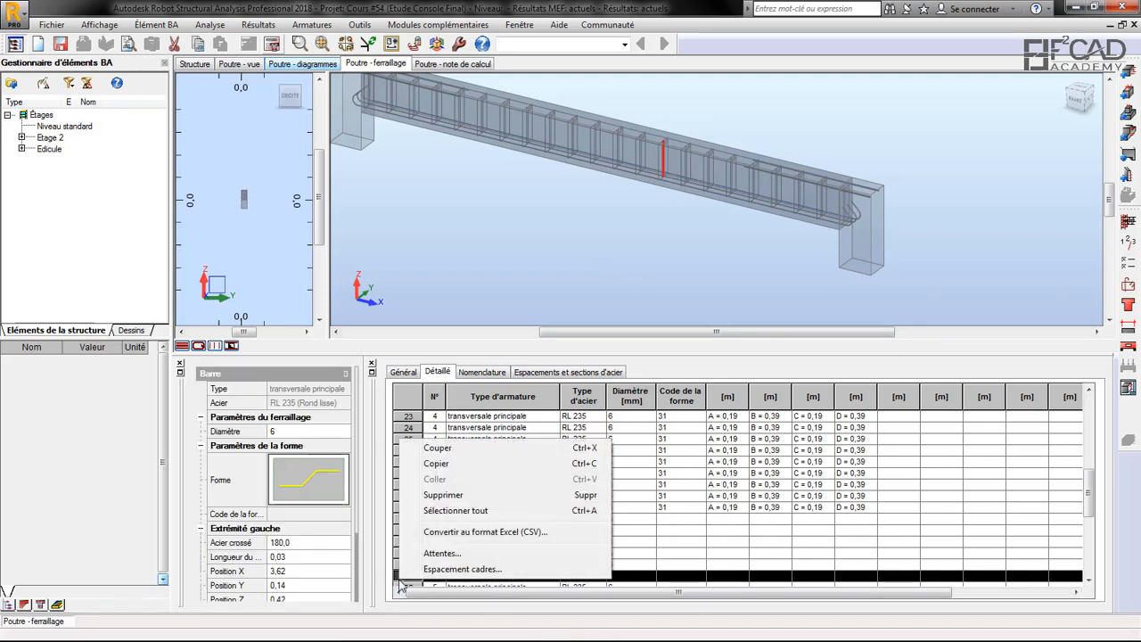
{"action": "left_click", "coordinate": [458, 493]}
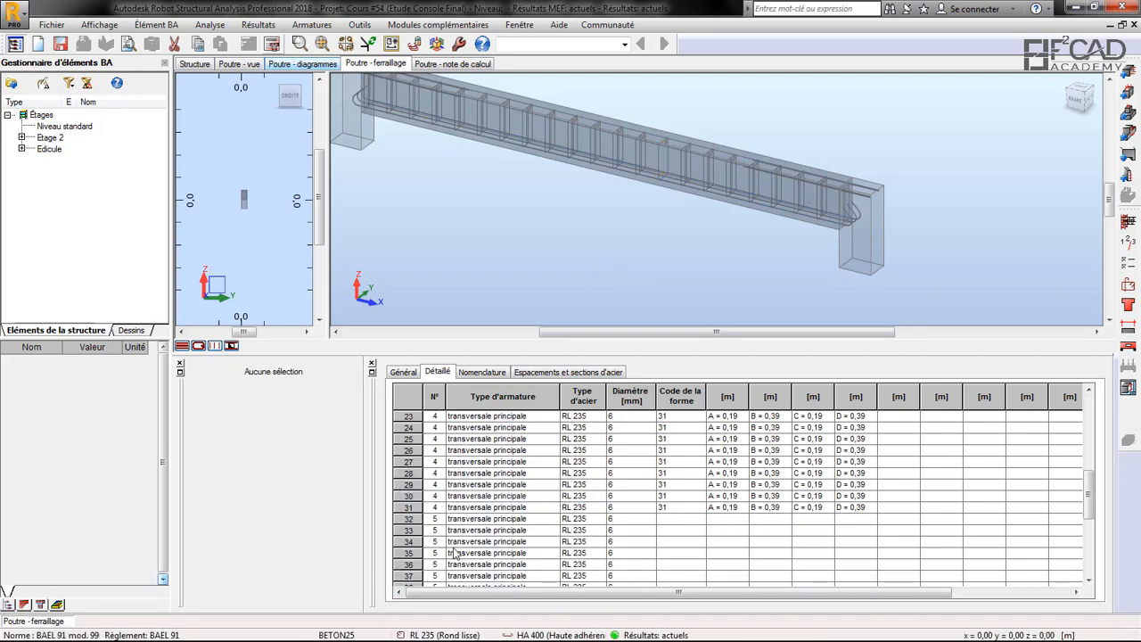
Step: Delete all remaining position 5 transverse bars, 6 mm RL 235, as a group from the general reinforcement list
{"action": "left_click", "coordinate": [411, 373]}
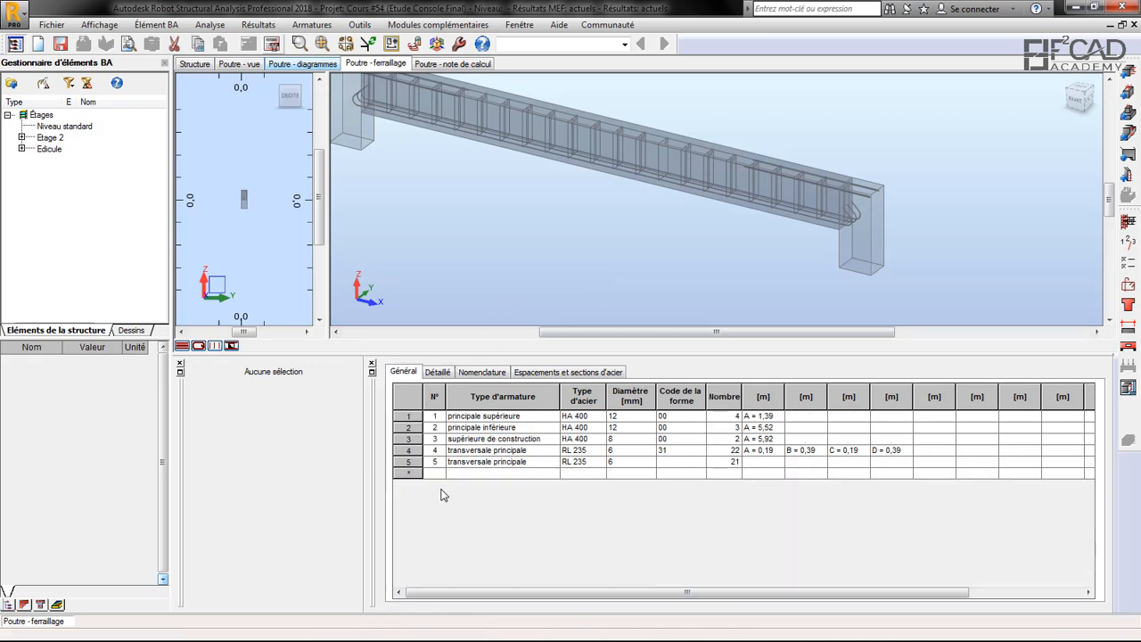
{"action": "left_click", "coordinate": [411, 450]}
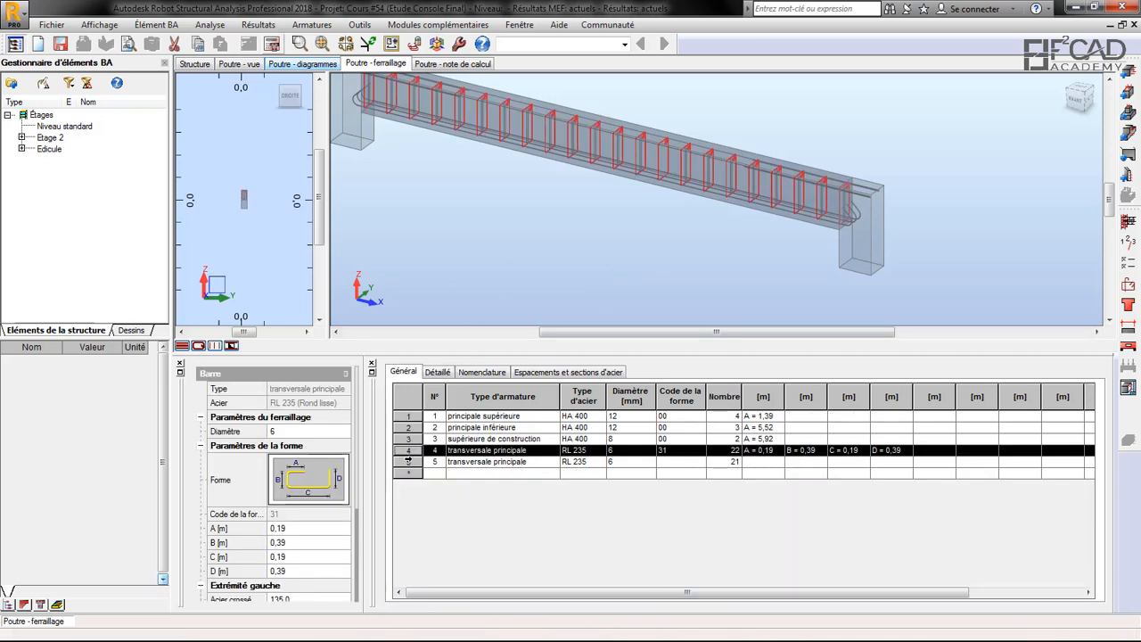
{"action": "left_click", "coordinate": [408, 461]}
{"action": "right_click", "coordinate": [408, 460]}
{"action": "left_click", "coordinate": [458, 524]}
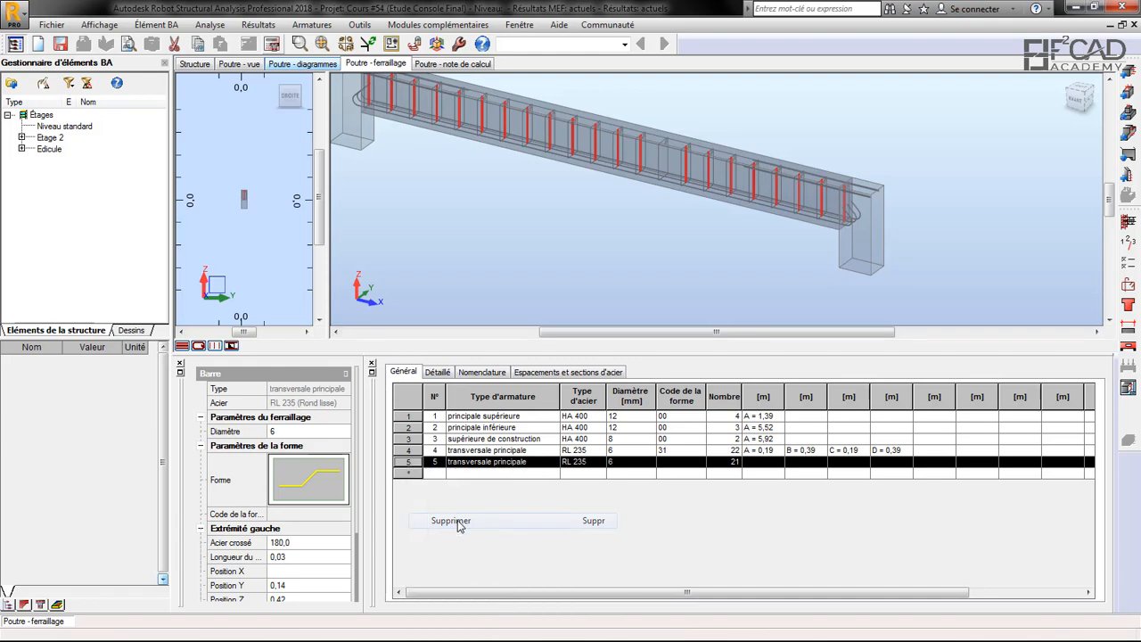
Step: Freeze the beam's edited reinforcement, check the remaining top bars and rerun the beam's calculation
{"action": "scroll", "coordinate": [797, 255], "scroll_direction": "down", "scroll_amount": 2}
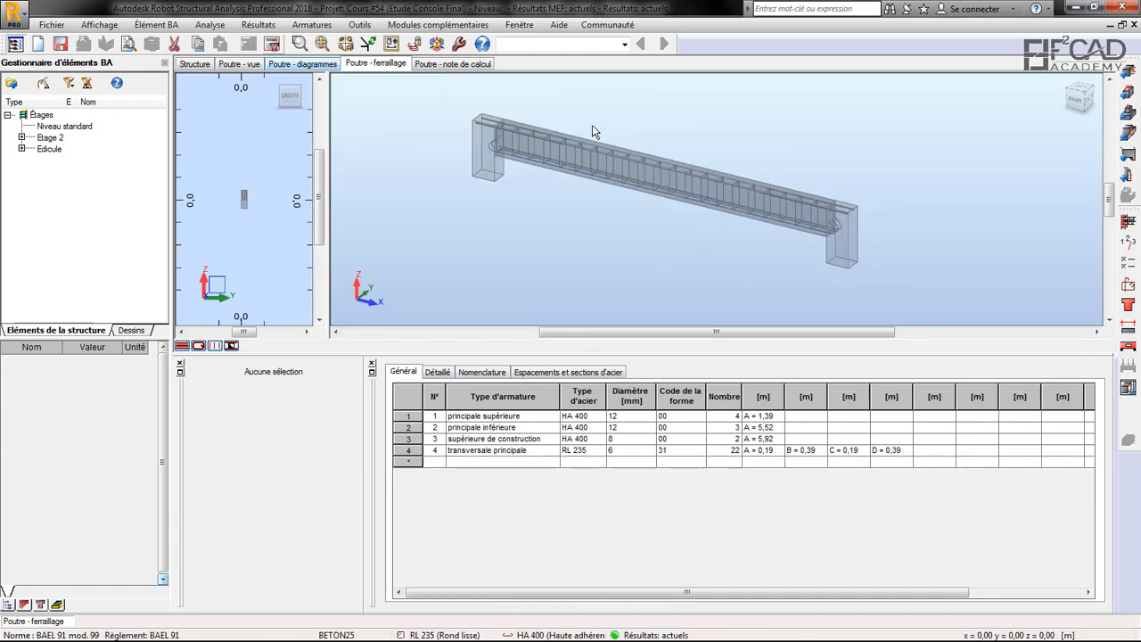
{"action": "left_click", "coordinate": [415, 49]}
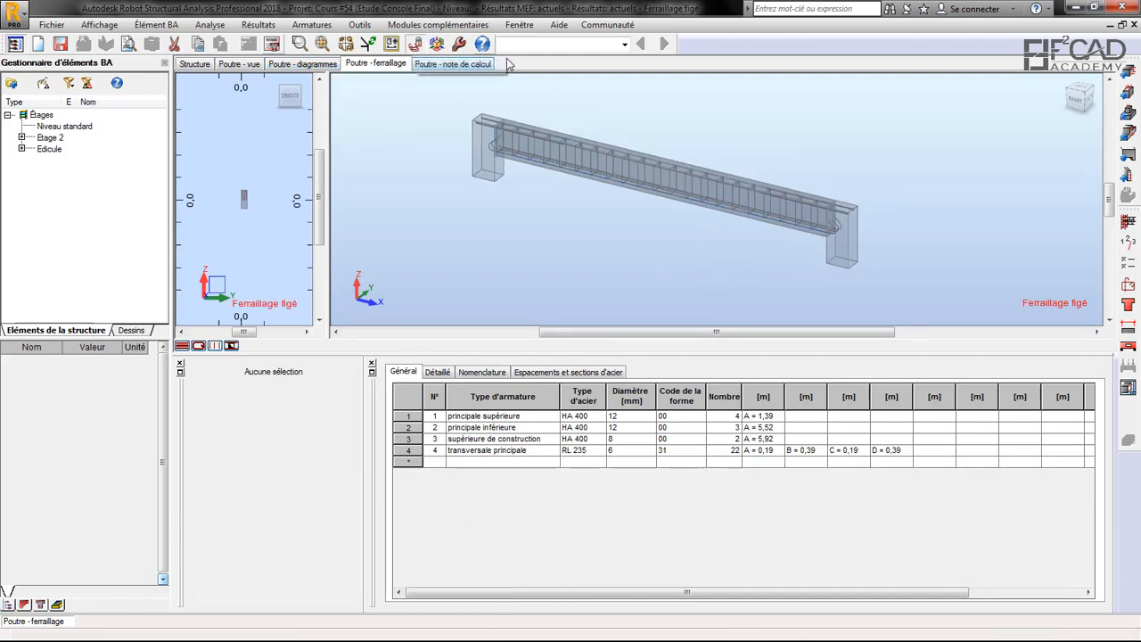
{"action": "scroll", "coordinate": [417, 268], "scroll_direction": "up", "scroll_amount": 5}
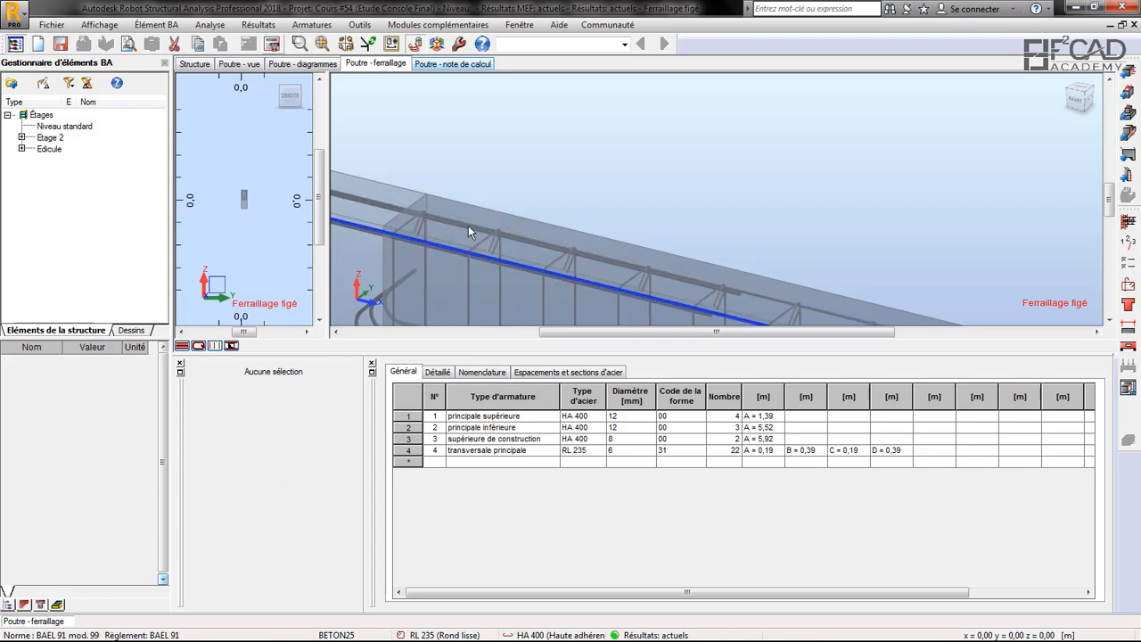
{"action": "scroll", "coordinate": [486, 229], "scroll_direction": "down", "scroll_amount": 2}
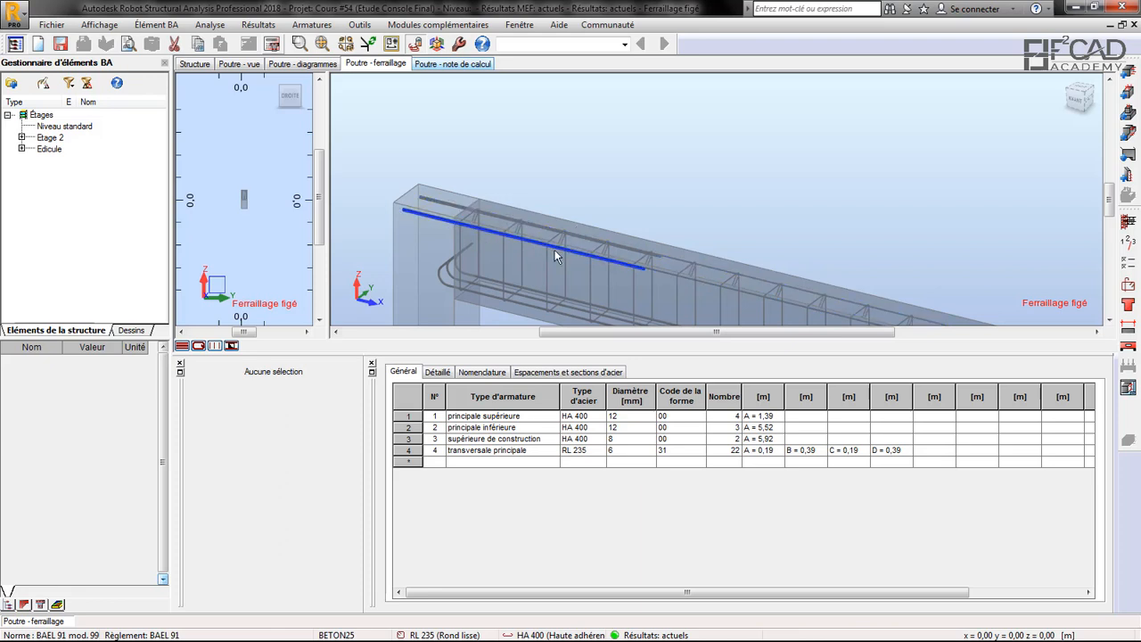
{"action": "scroll", "coordinate": [423, 219], "scroll_direction": "down", "scroll_amount": 5}
{"action": "scroll", "coordinate": [479, 205], "scroll_direction": "up", "scroll_amount": 2}
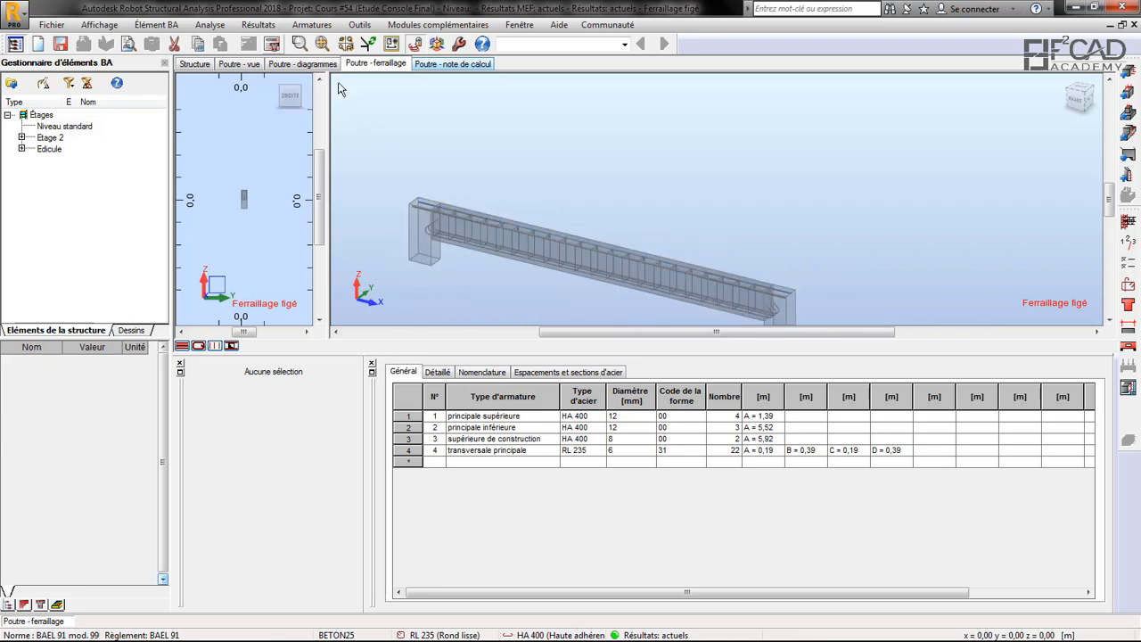
{"action": "left_click", "coordinate": [275, 45]}
{"action": "left_click", "coordinate": [621, 393]}
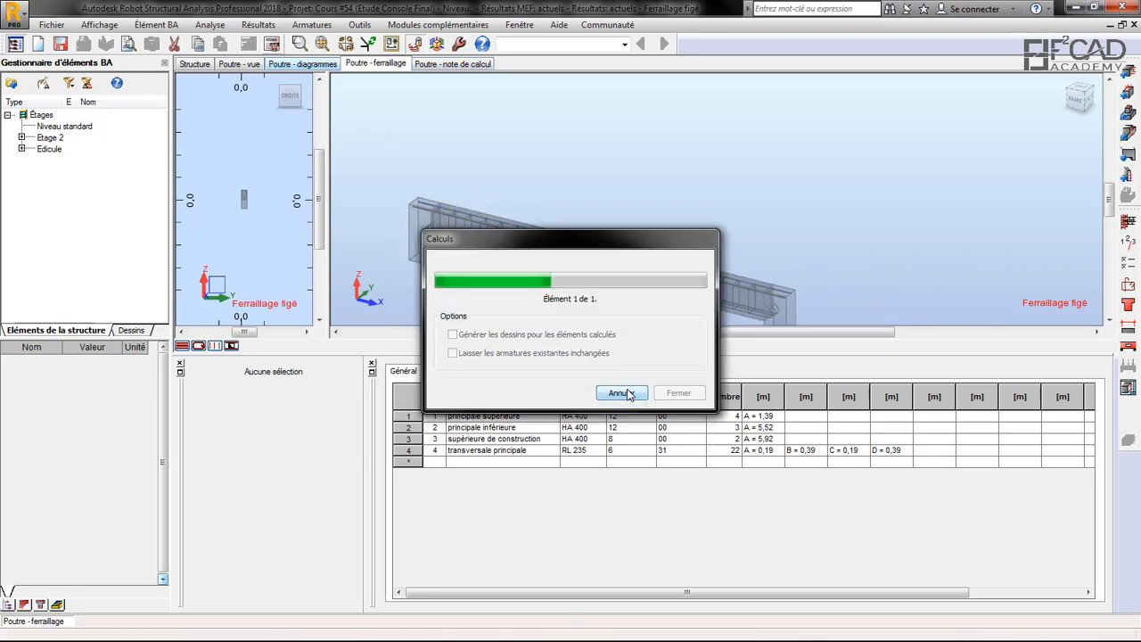
{"action": "left_click", "coordinate": [622, 477]}
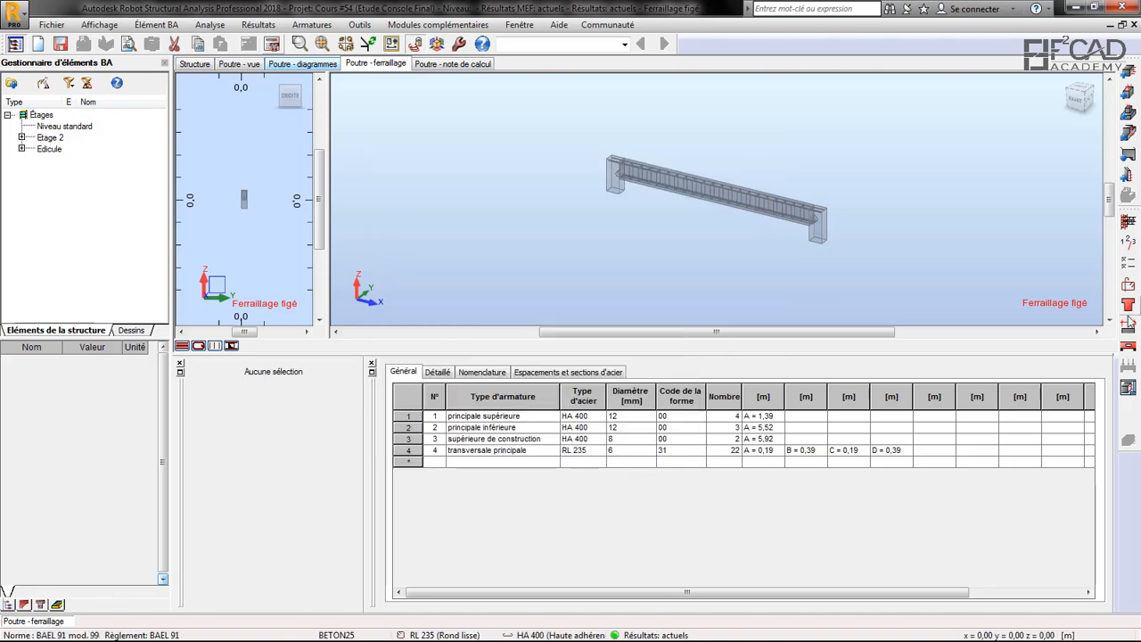
Step: Open the recalculated beam's execution drawing and examine its elevation, section A-A and bar schedule
{"action": "left_click", "coordinate": [1128, 386]}
{"action": "scroll", "coordinate": [517, 207], "scroll_direction": "up", "scroll_amount": 6}
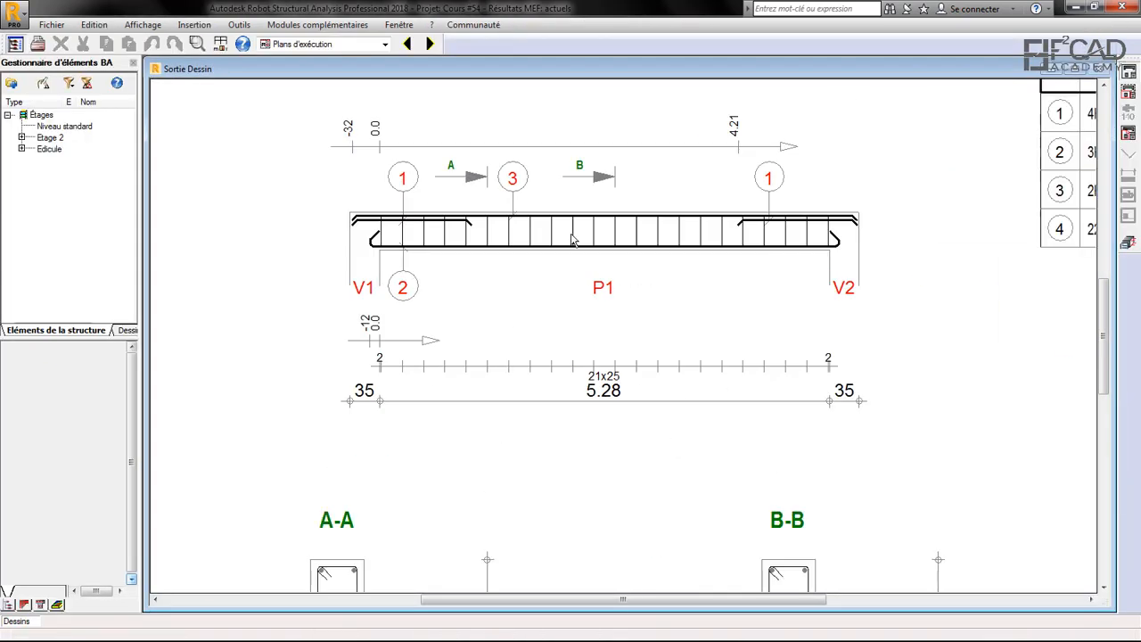
{"action": "scroll", "coordinate": [538, 145], "scroll_direction": "down", "scroll_amount": 6}
{"action": "scroll", "coordinate": [641, 203], "scroll_direction": "up", "scroll_amount": 1}
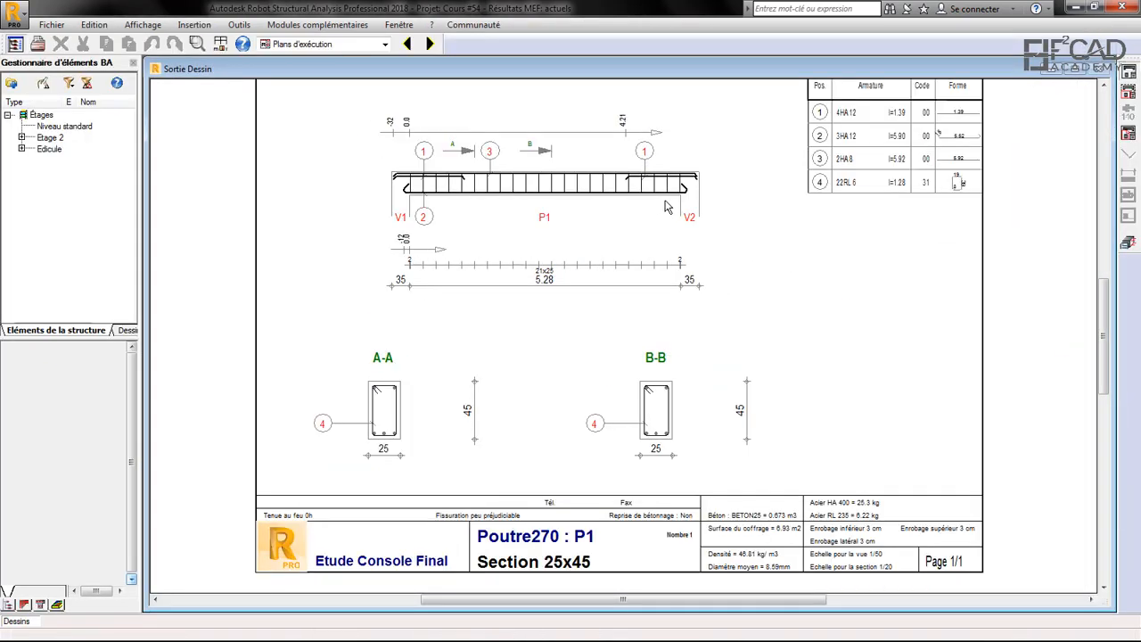
{"action": "scroll", "coordinate": [385, 443], "scroll_direction": "up", "scroll_amount": 5}
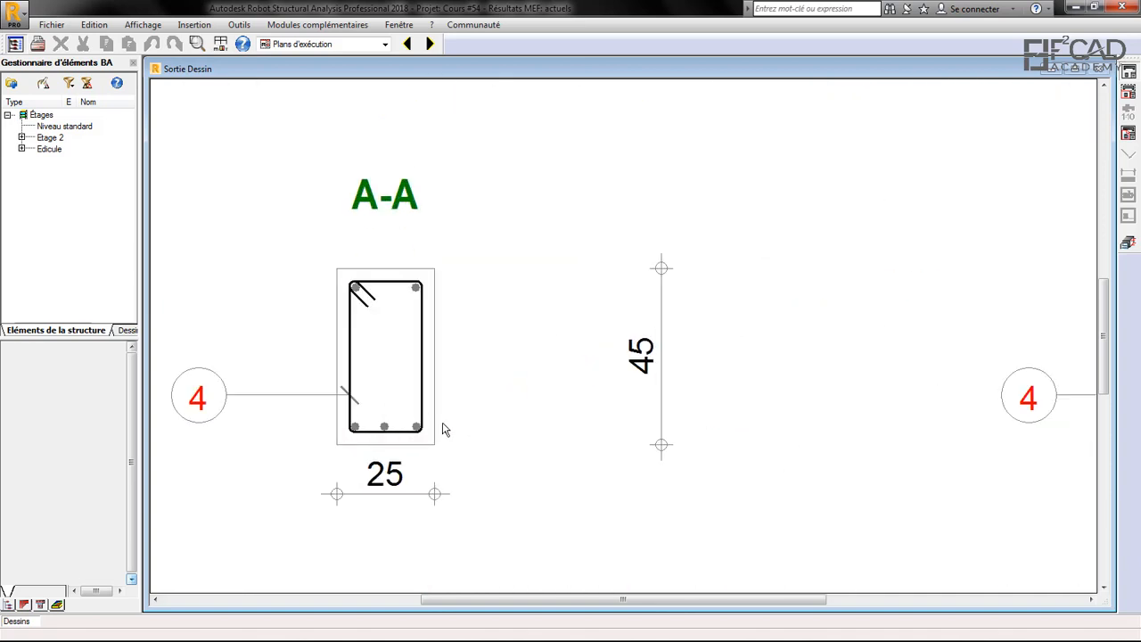
{"action": "scroll", "coordinate": [438, 426], "scroll_direction": "down", "scroll_amount": 5}
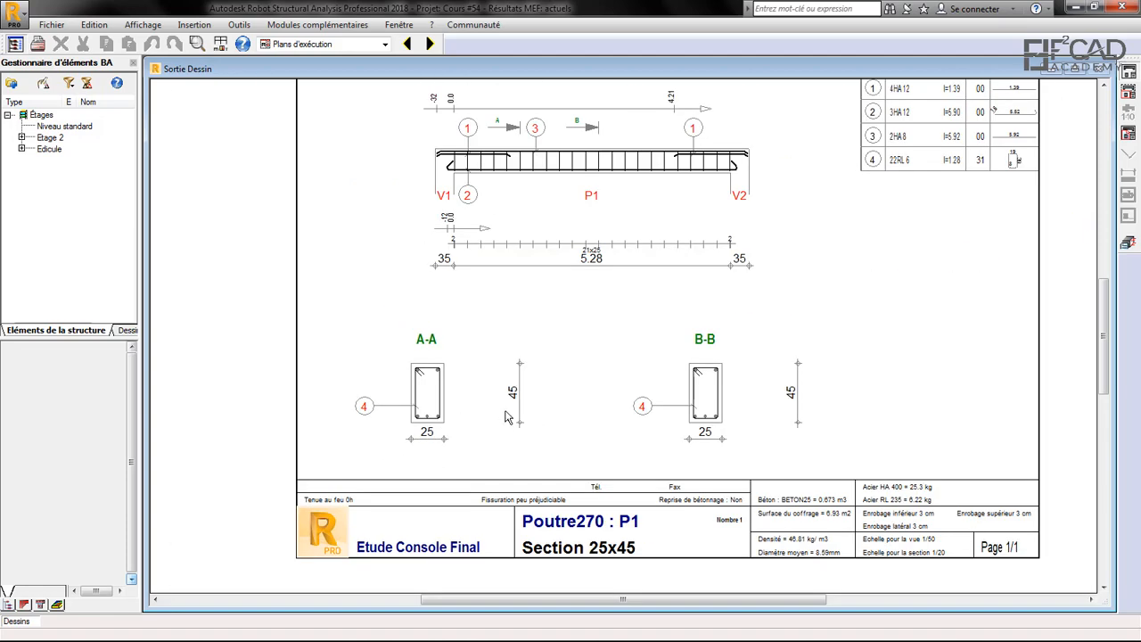
{"action": "scroll", "coordinate": [504, 355], "scroll_direction": "down", "scroll_amount": 2}
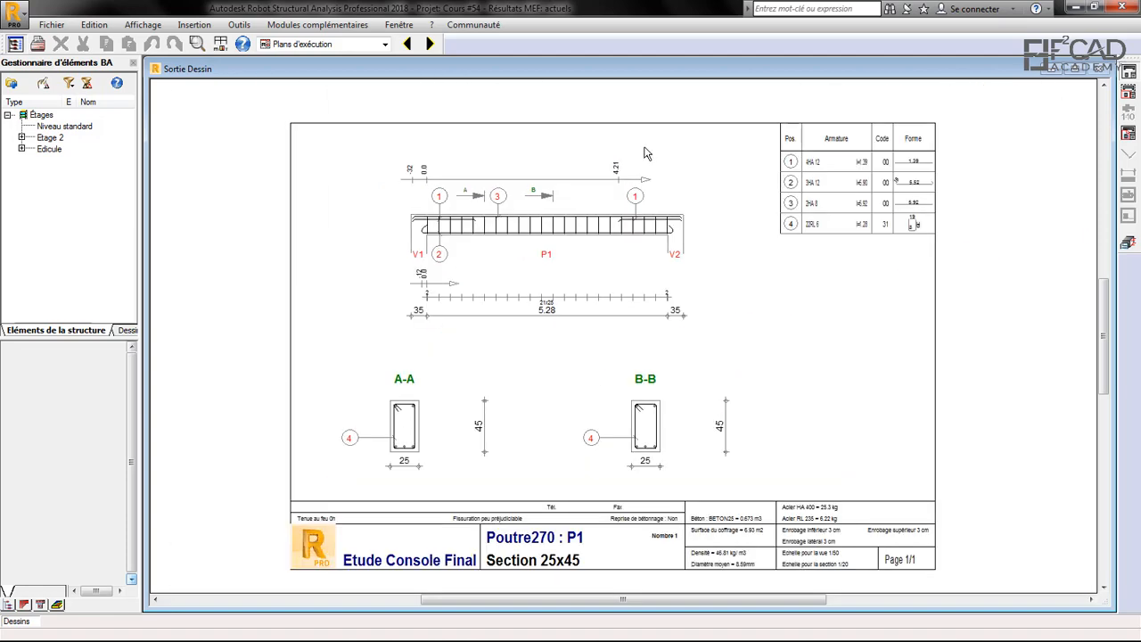